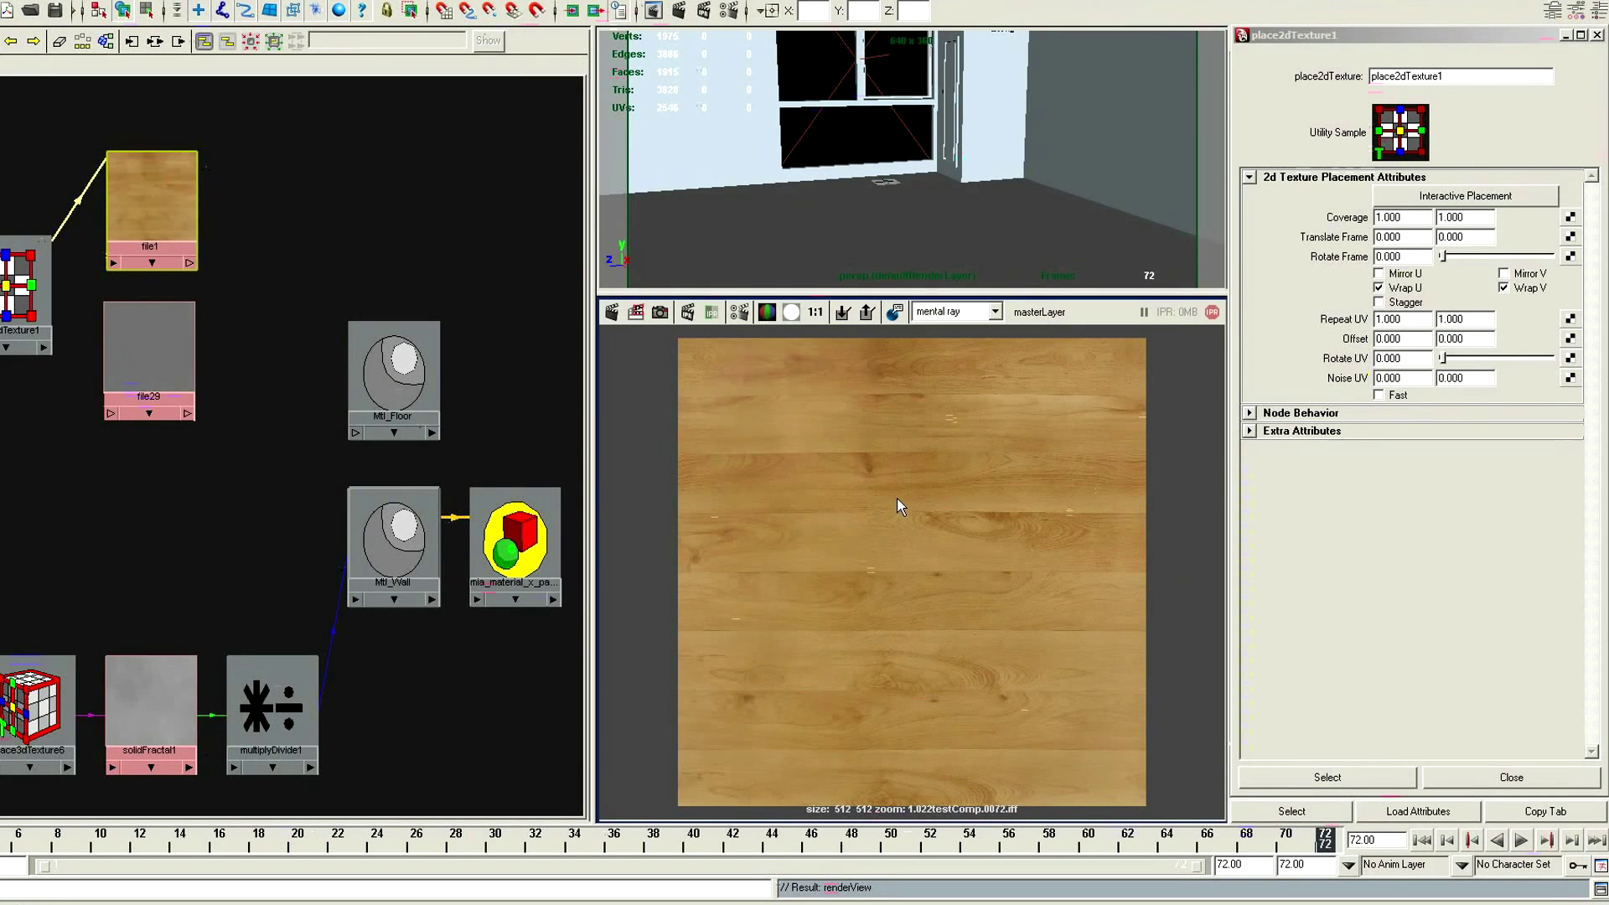
# Try a Repeat UV of 2 in U, then 3 in both directions, for the wood texture's 2D placement
pyautogui.click(1416, 319)
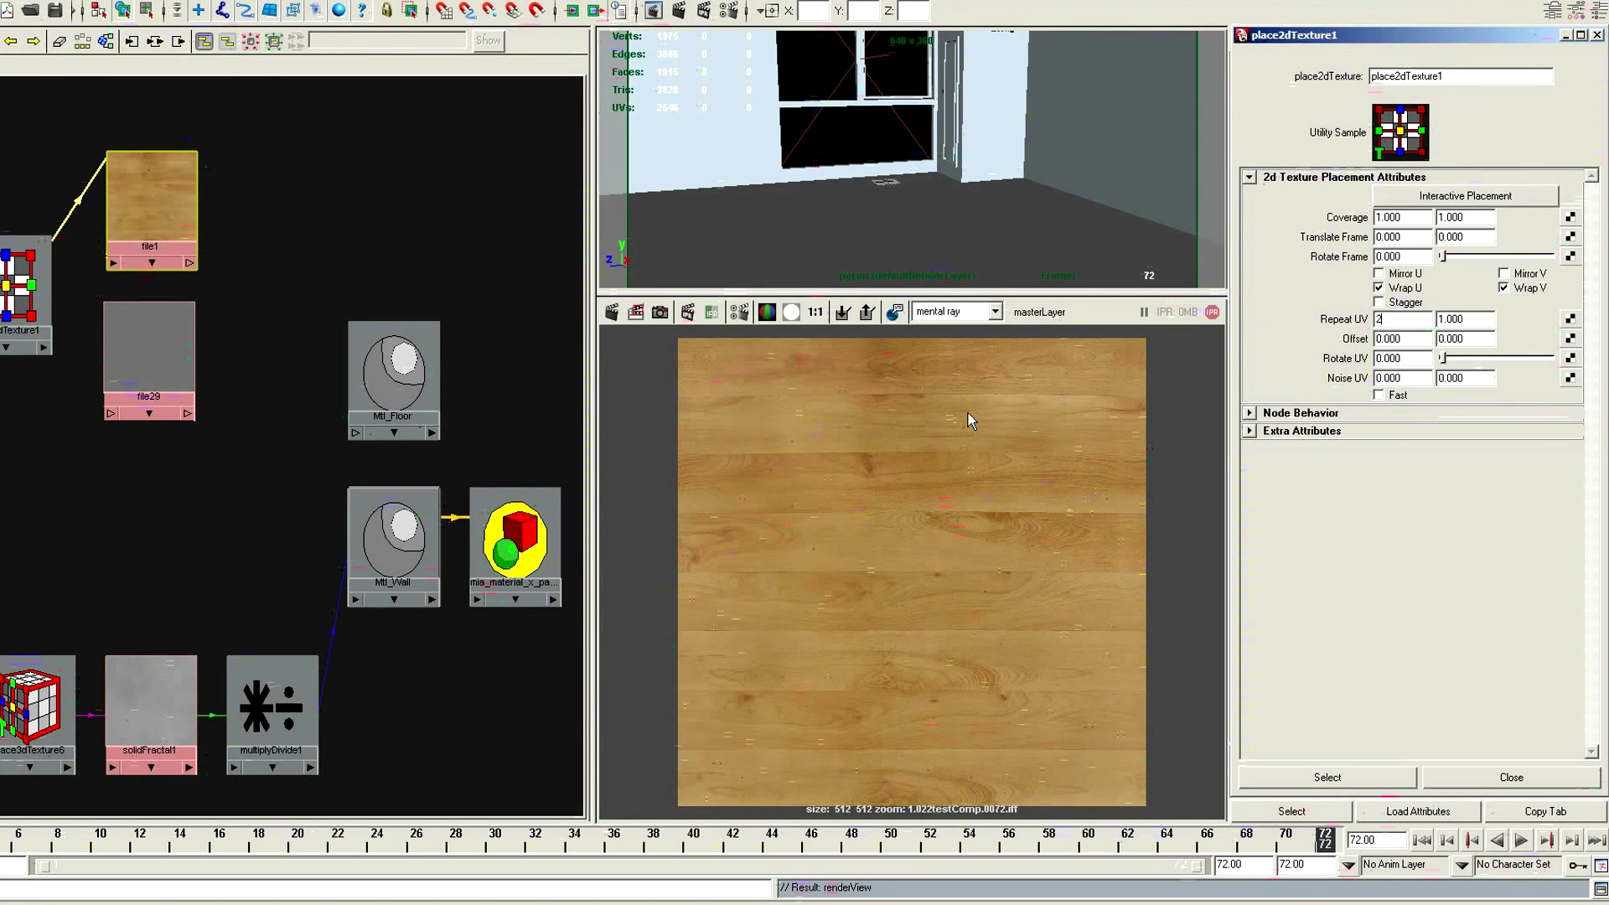
pyautogui.press('Return')
pyautogui.moveTo(143, 202); pyautogui.dragTo(57, 202, button='right')
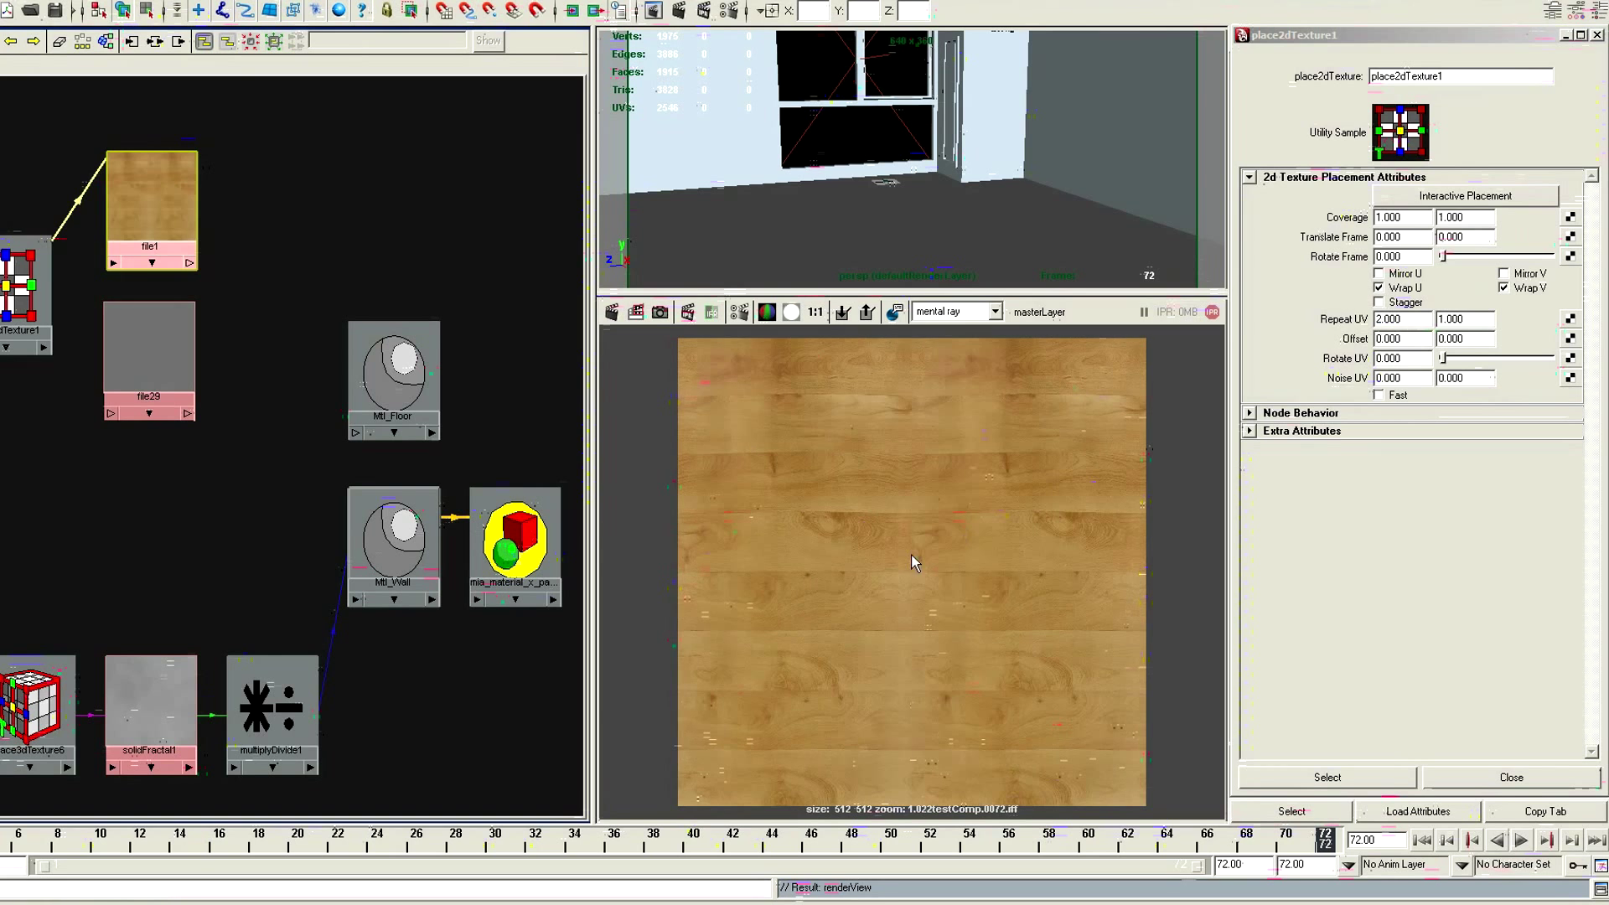
pyautogui.doubleClick(1391, 320)
pyautogui.write('3')
pyautogui.press('Tab')
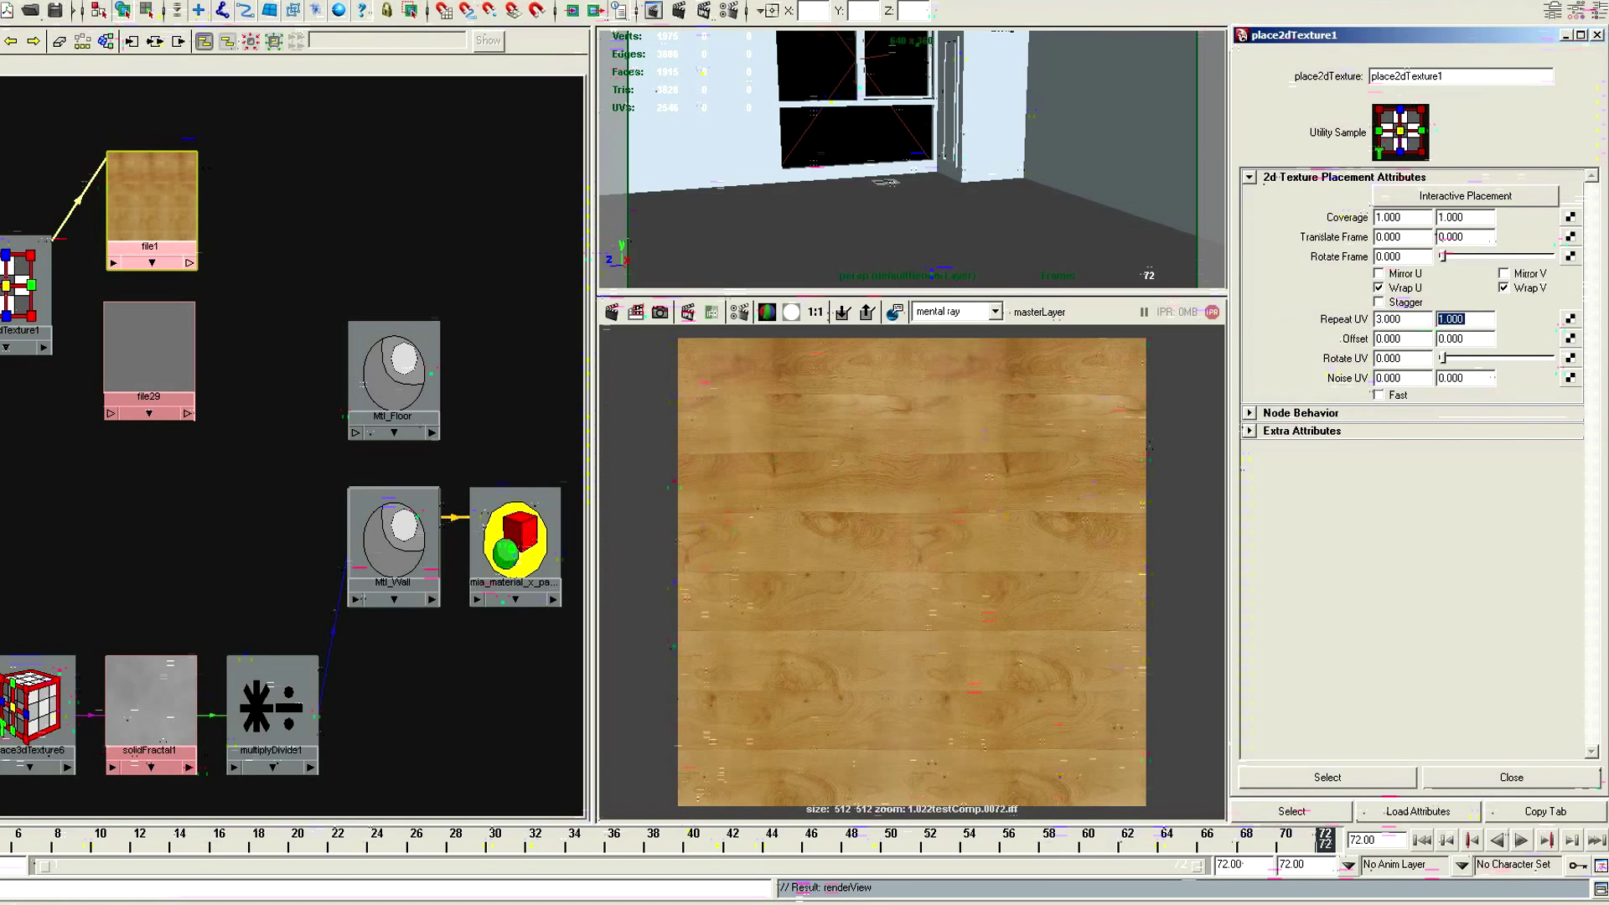
pyautogui.click(888, 515)
# Set the wood texture's Repeat UV to 4 by 4 and take a render view snapshot of the room, enlarging the perspective viewport
pyautogui.click(1415, 319)
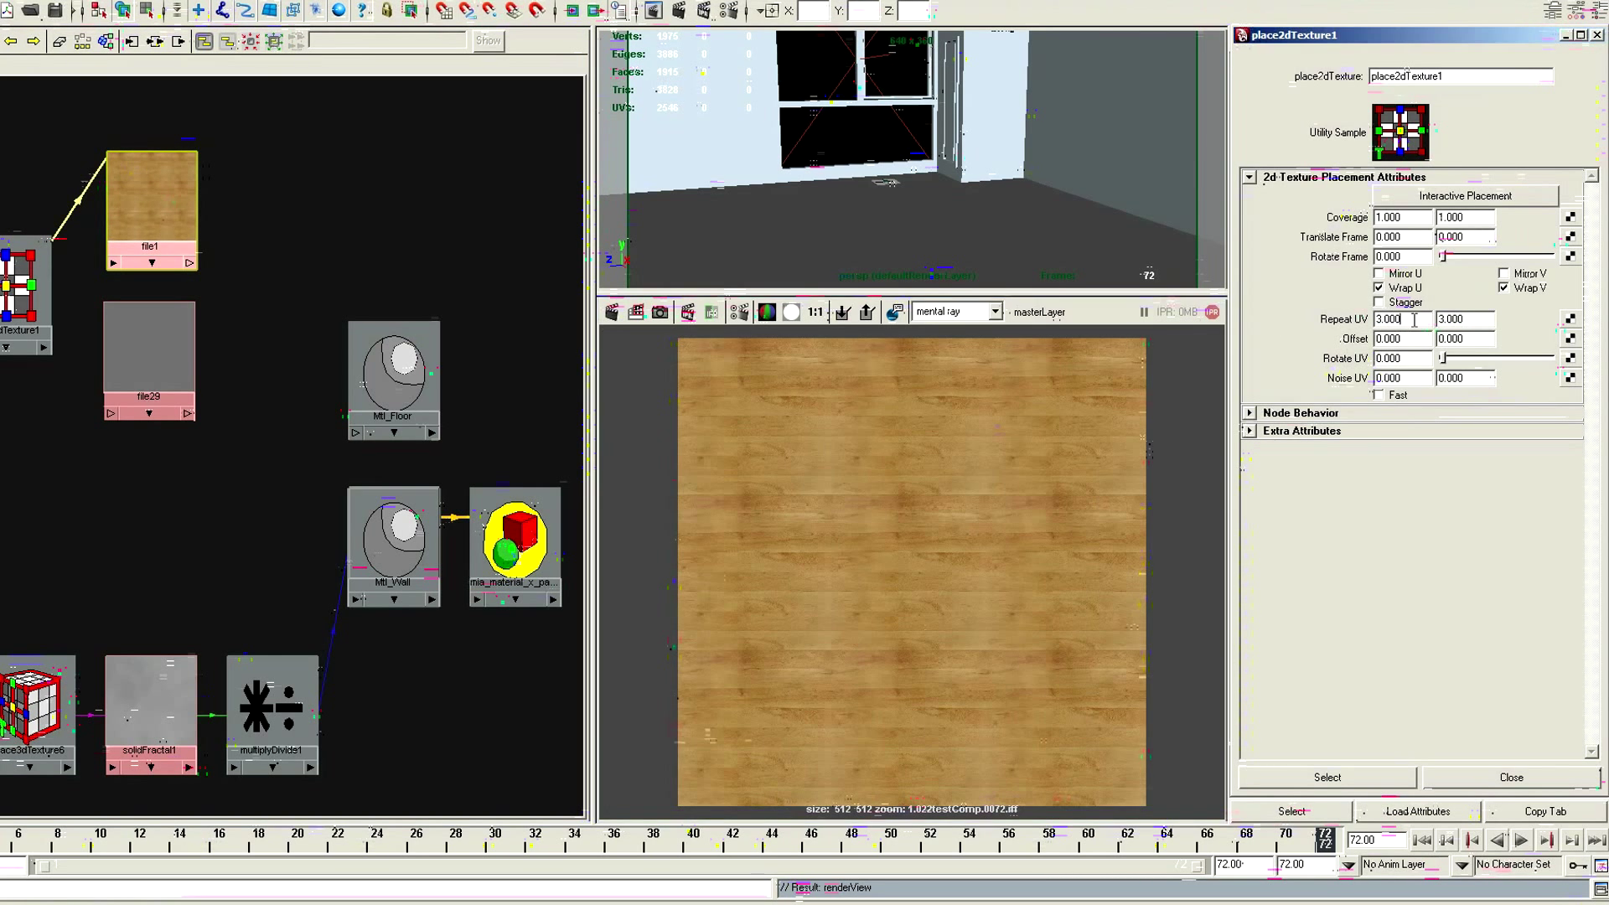
pyautogui.click(872, 544)
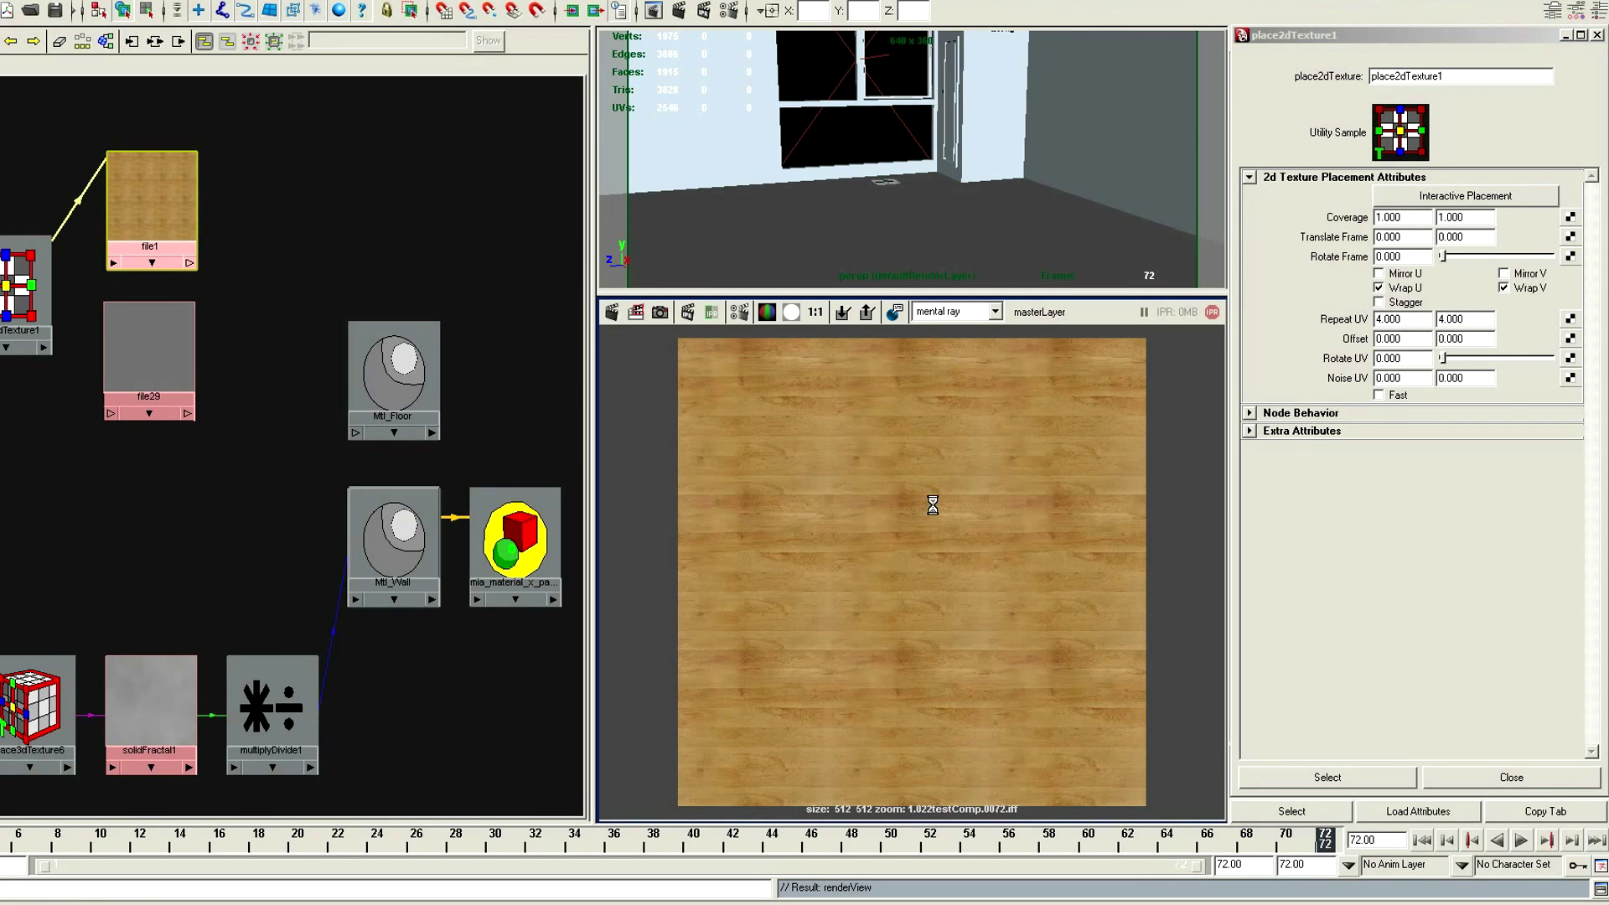
pyautogui.click(661, 313)
pyautogui.moveTo(689, 295); pyautogui.dragTo(689, 414)
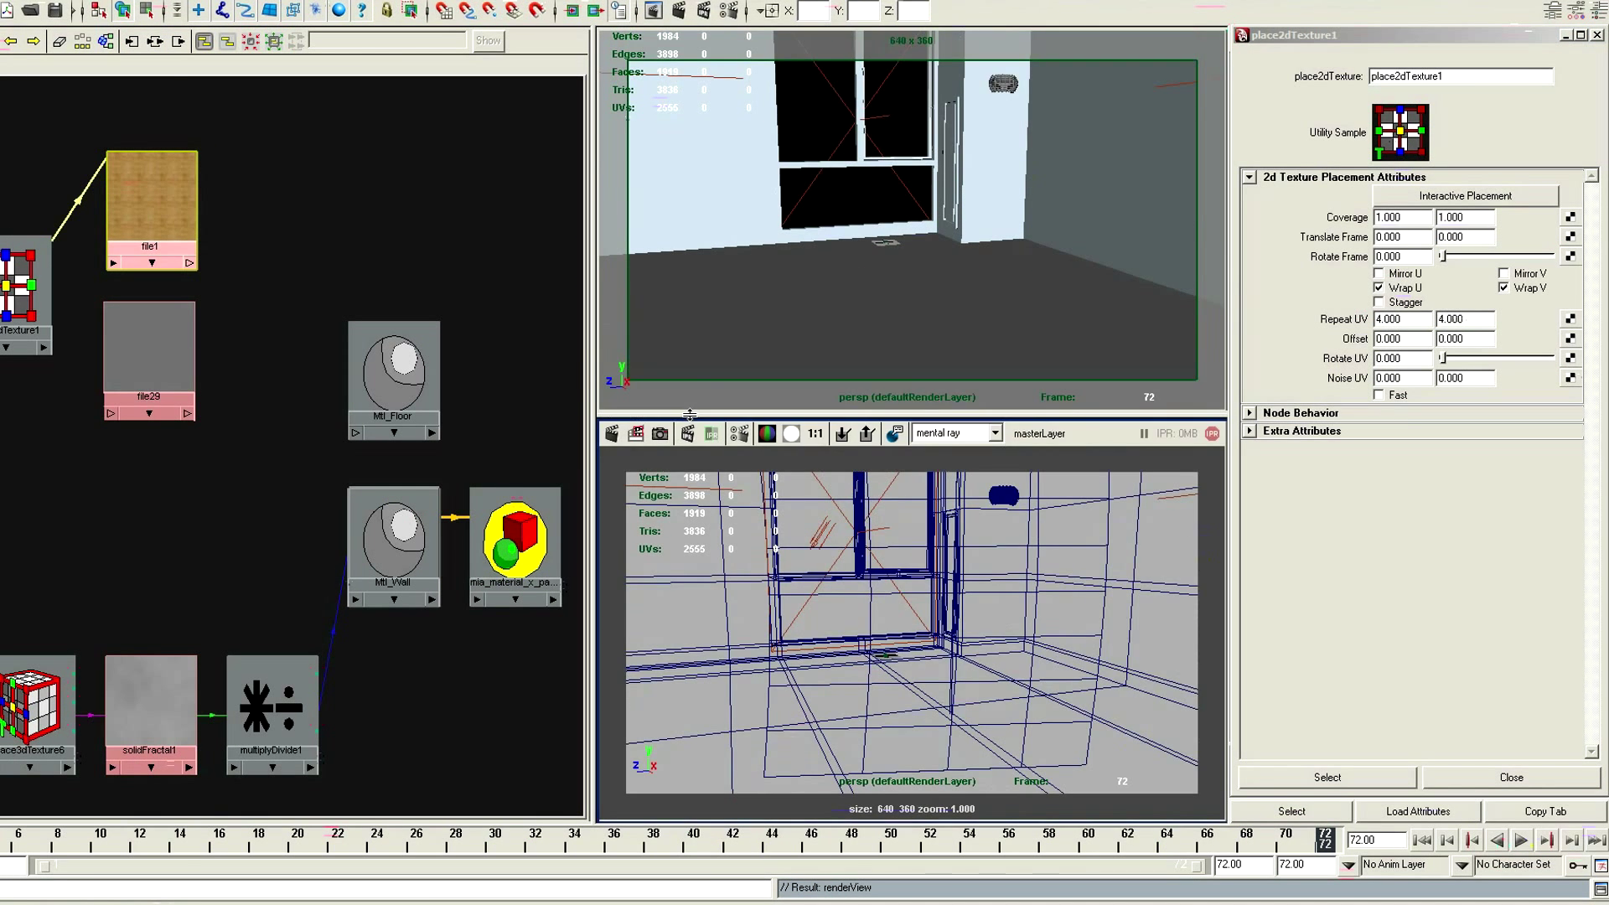
# Connect place2dTexture1 to the file29 texture so both floor maps share one placement, and start an IPR render
pyautogui.click(1490, 779)
pyautogui.moveTo(19, 285); pyautogui.dragTo(138, 347, button='middle')
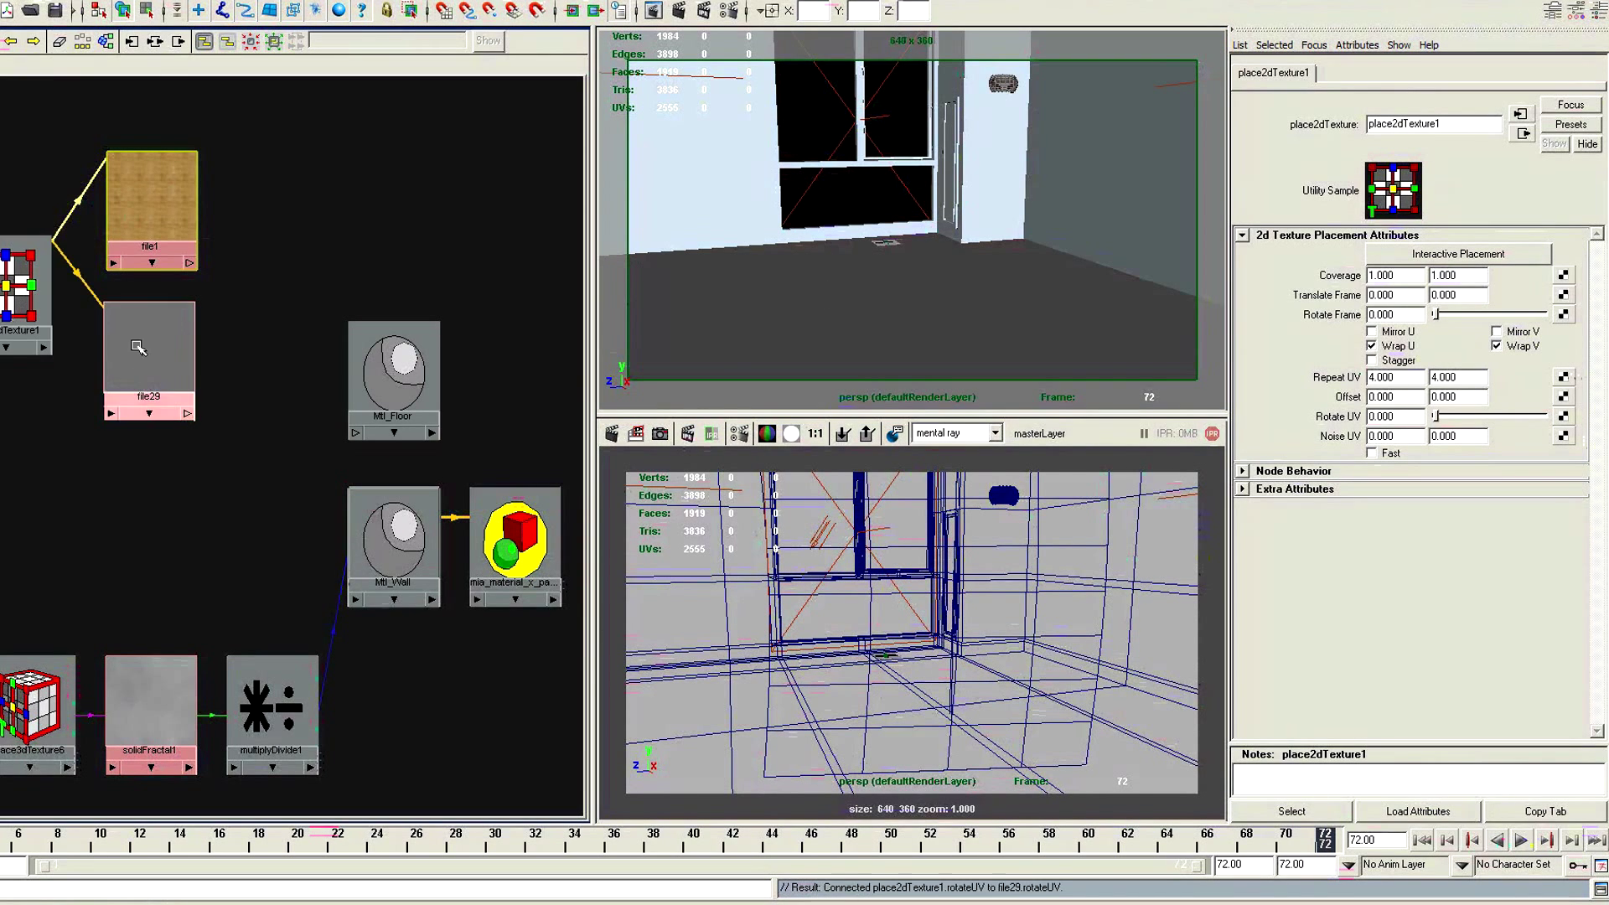
pyautogui.click(688, 434)
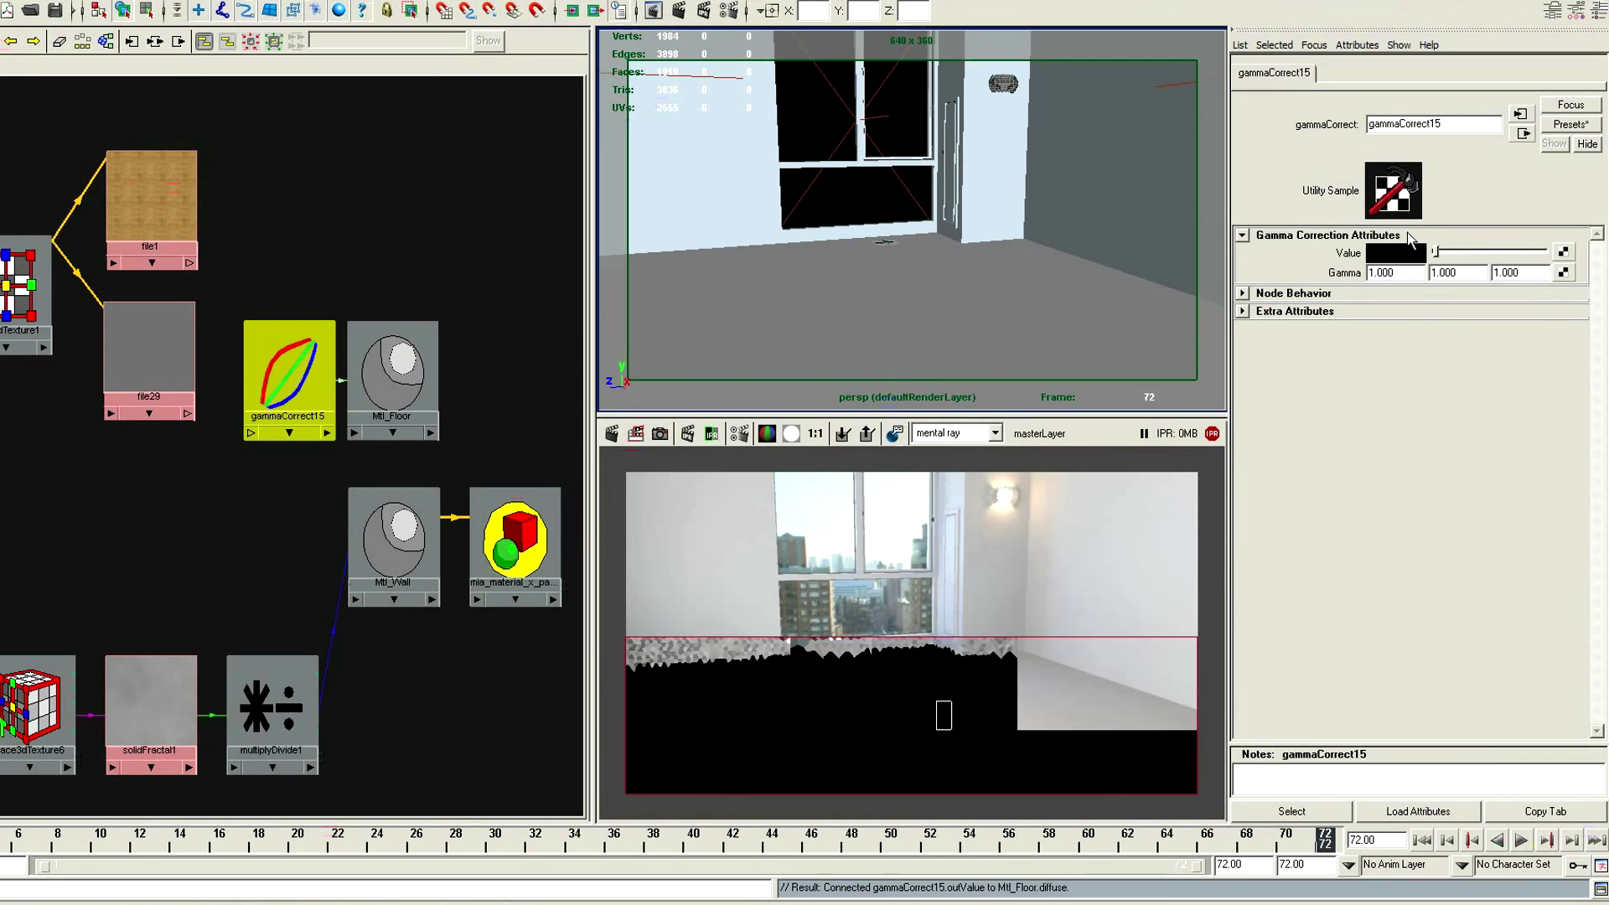
# Apply the 0.455 gamma preset to the floor's gamma correction node and feed the wood texture into it
pyautogui.click(1575, 126)
pyautogui.click(1572, 125)
pyautogui.click(1454, 179)
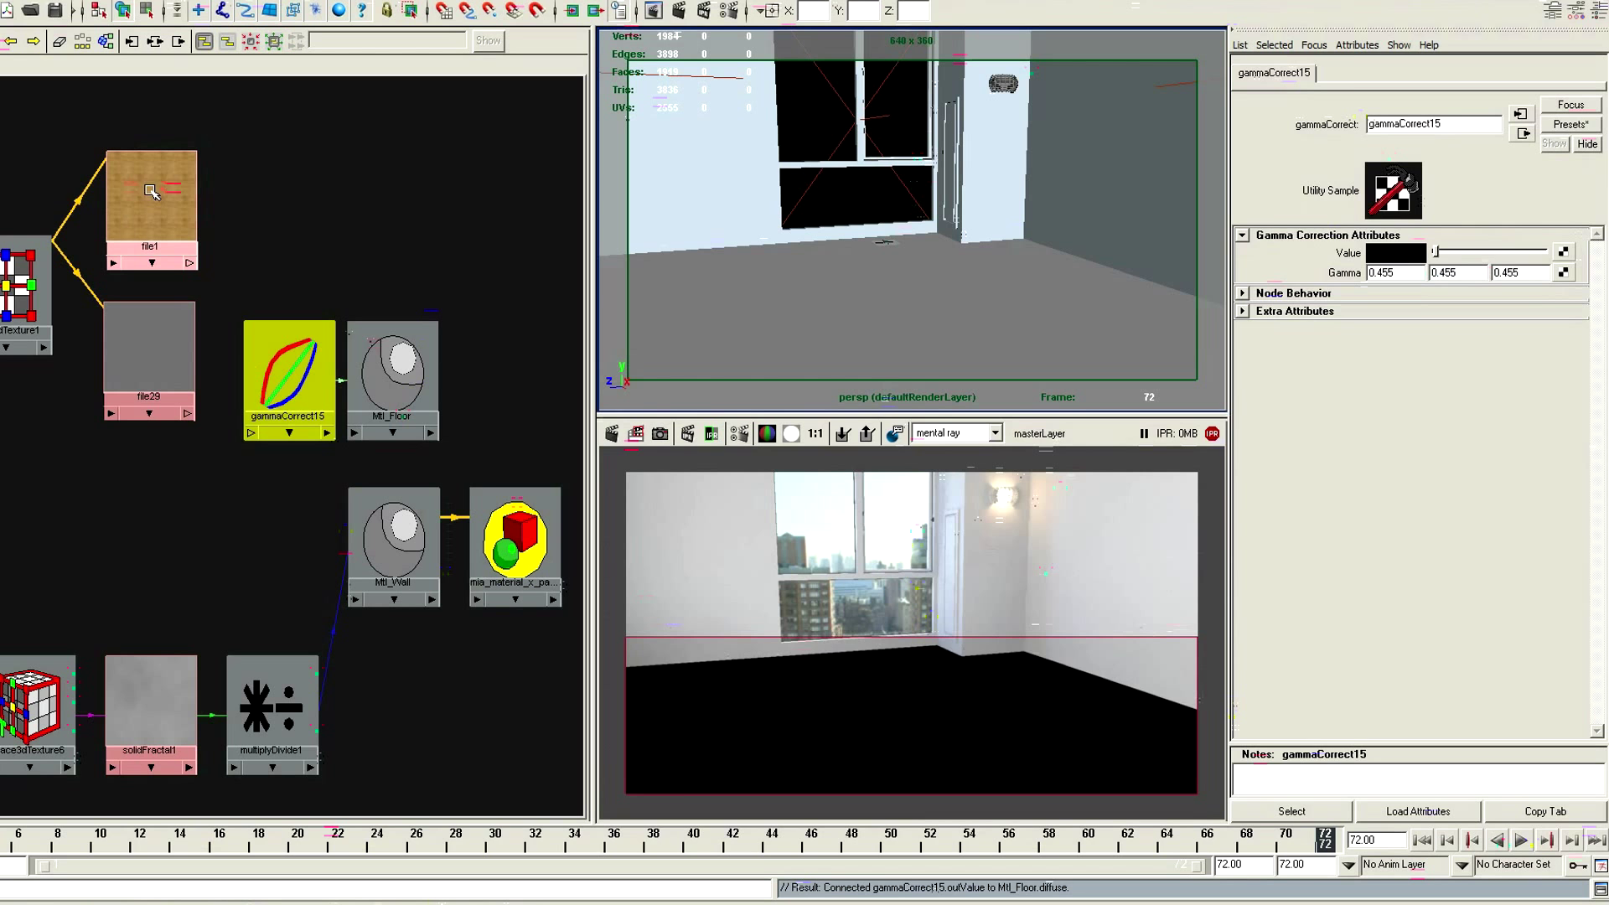
pyautogui.moveTo(1272, 257); pyautogui.dragTo(1275, 255, button='middle')
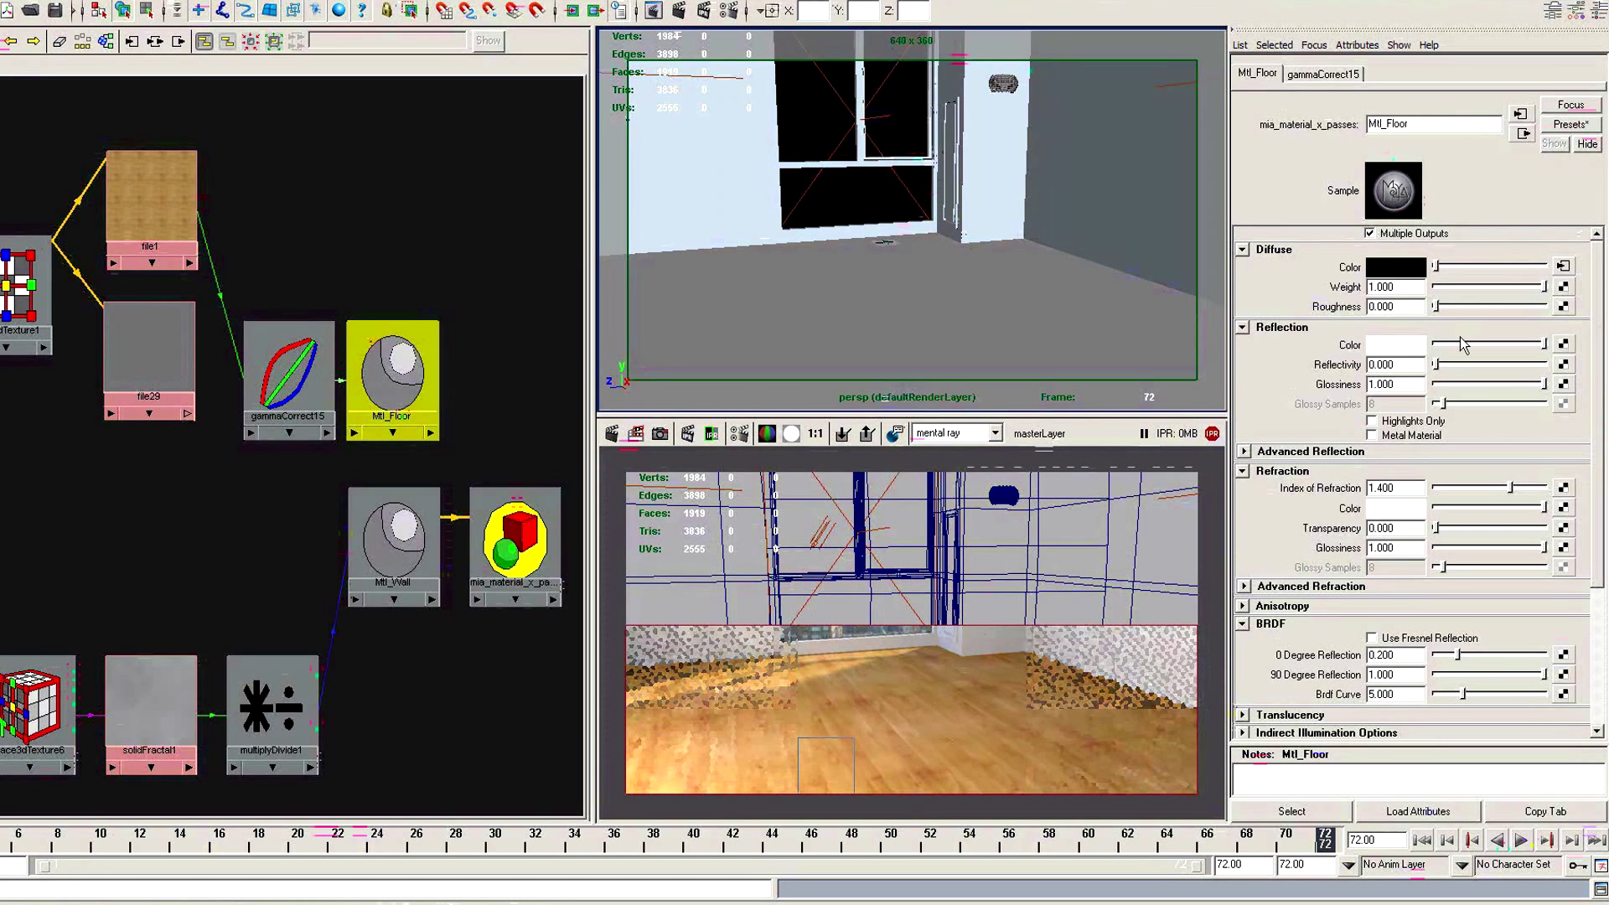
# Set Mtl_Floor's reflectivity to 0.95, glossiness to 0.3, glossy samples to 38 and index of refraction to 3
pyautogui.click(1472, 365)
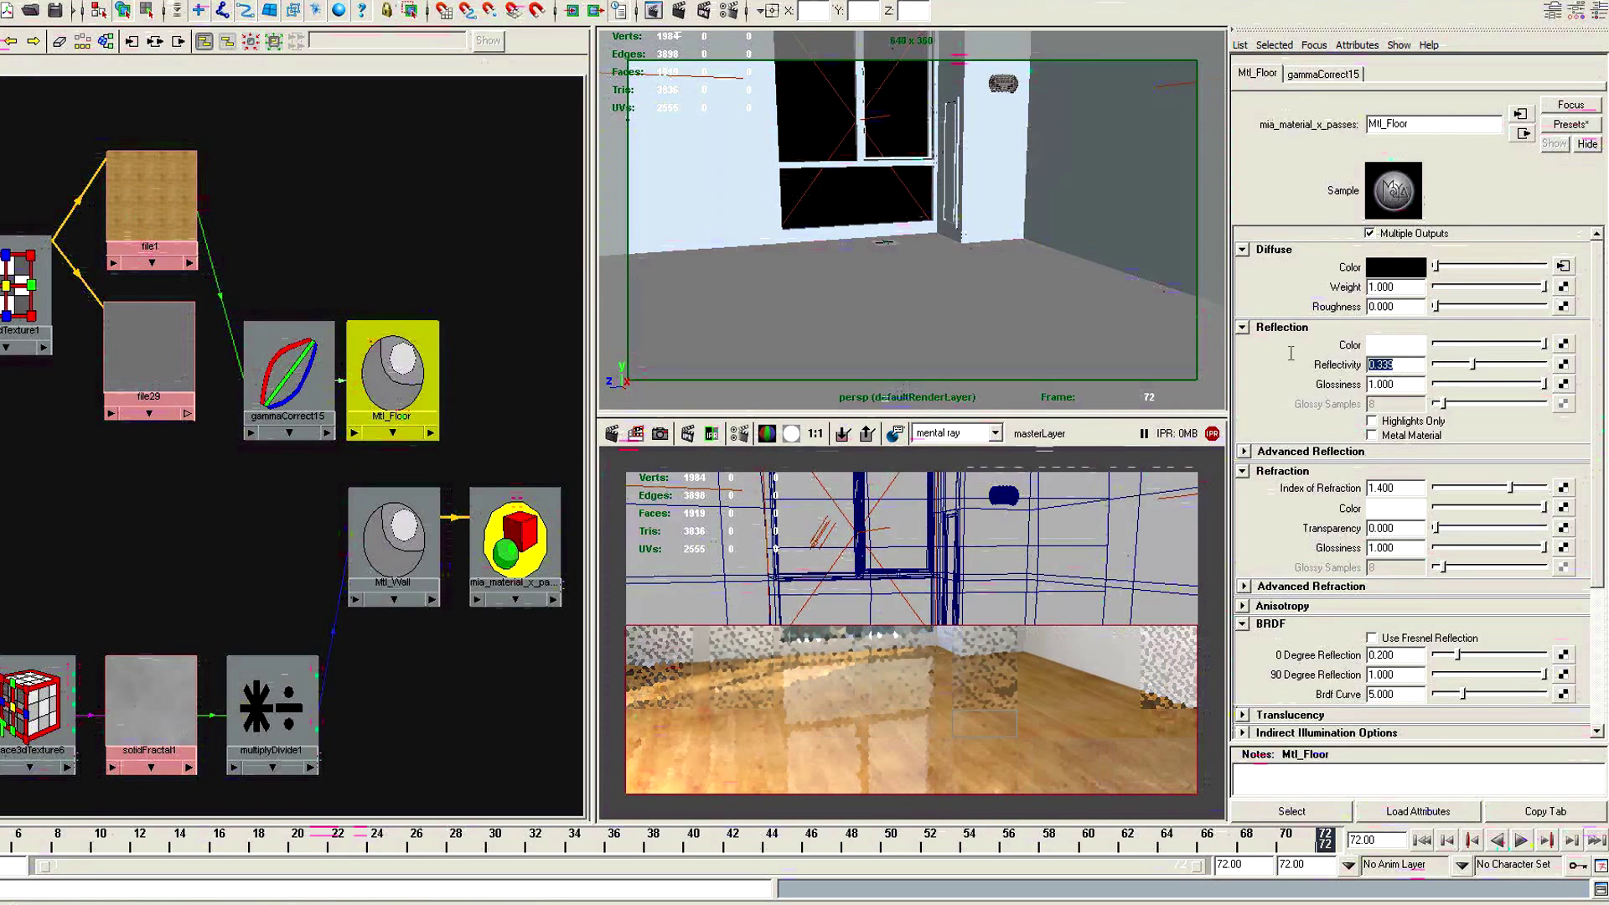
pyautogui.write('0.95')
pyautogui.press('Tab')
pyautogui.write('3')
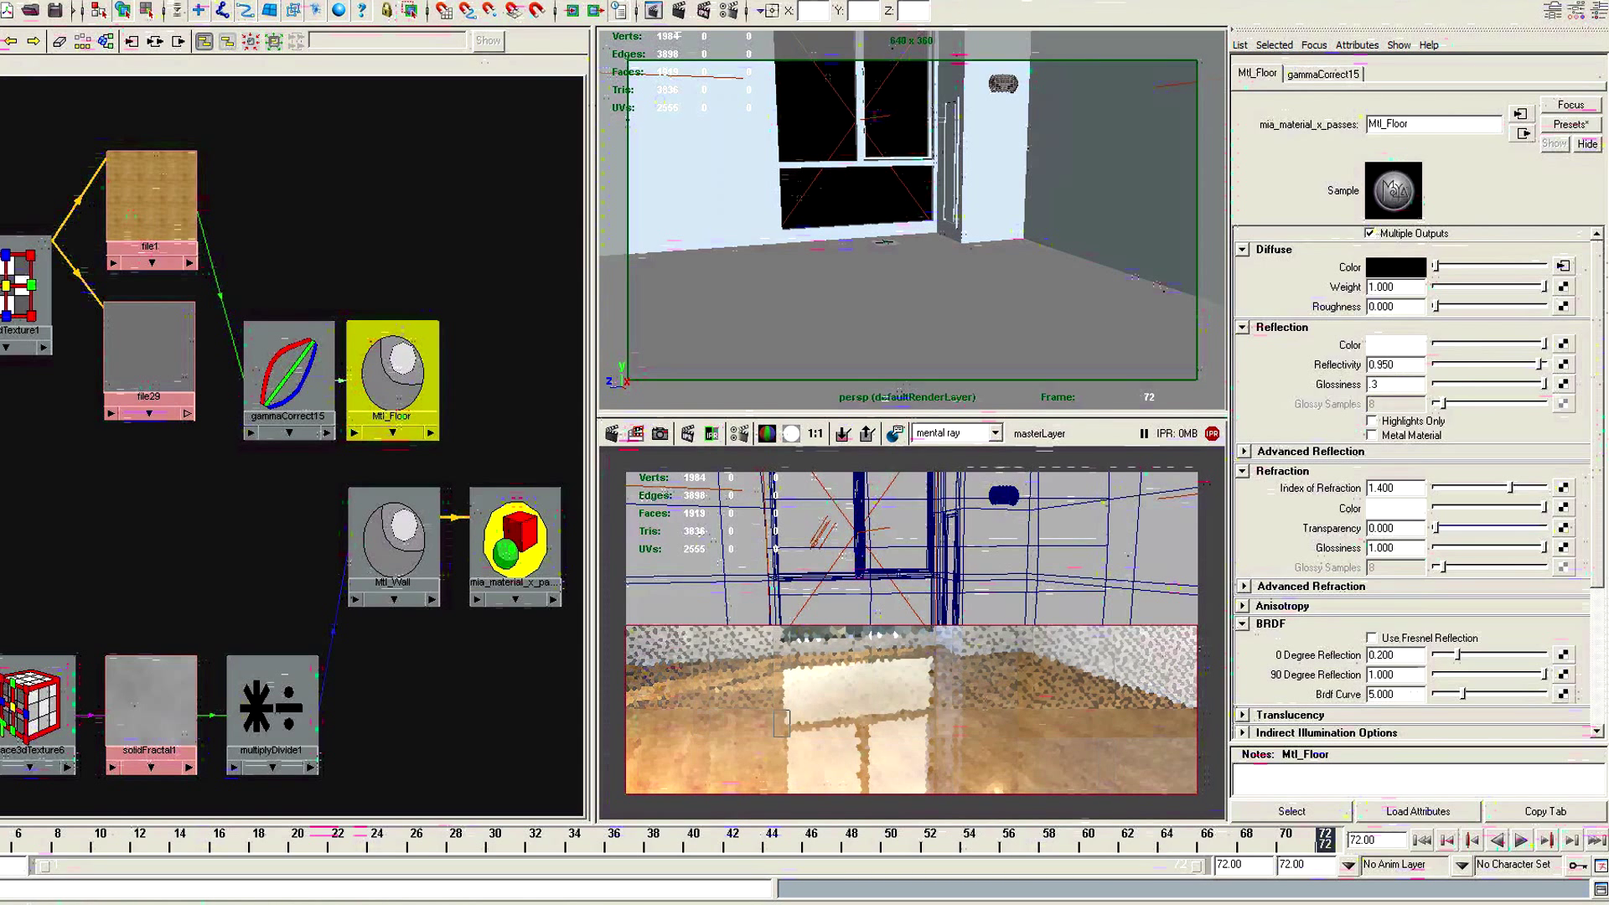
pyautogui.press('Return')
pyautogui.write('38')
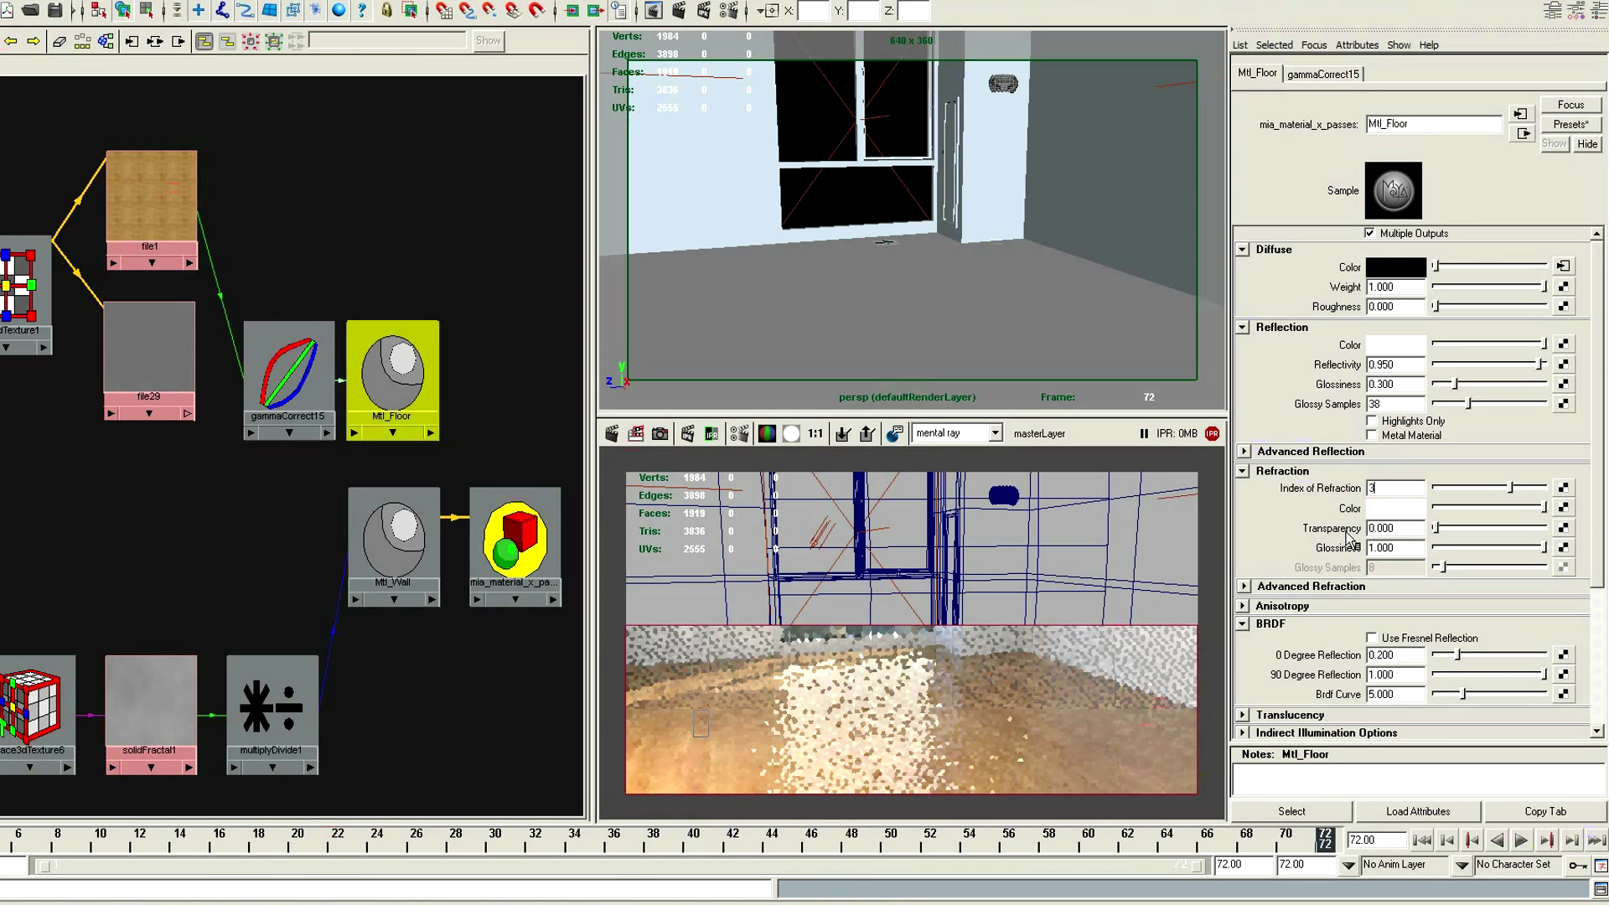
# Map the file29 texture to the floor material's standard bump with a bump depth of 0.02
pyautogui.moveTo(1592, 486); pyautogui.dragTo(1593, 610)
pyautogui.click(1571, 642)
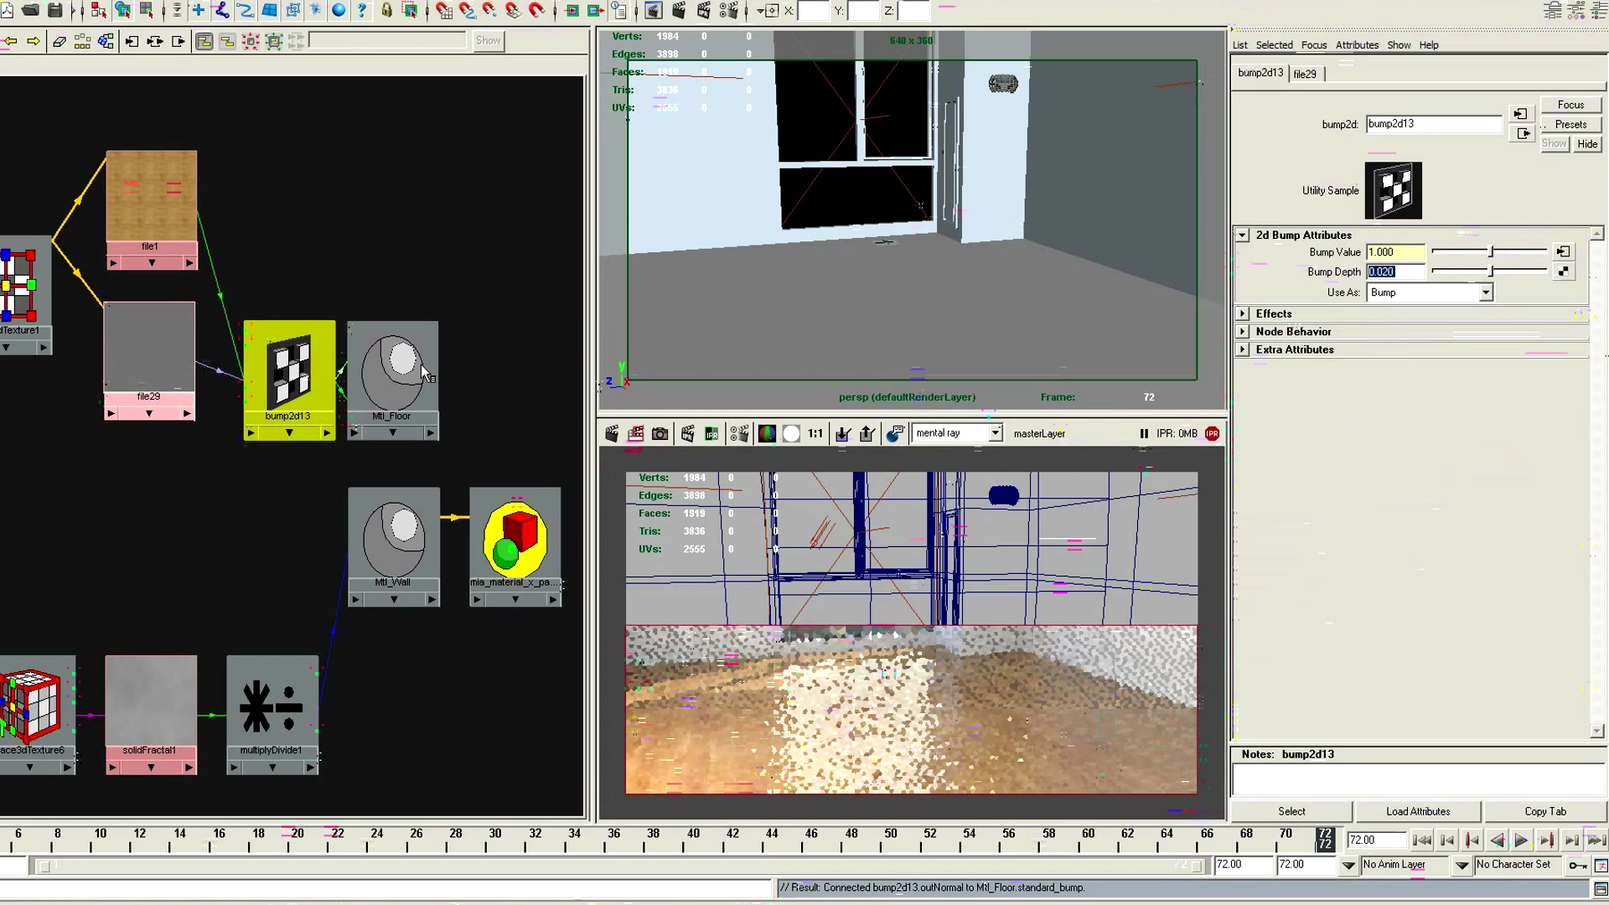
# Create a Mia_roundcorners texture as the overall bump of the Mtl_Floor material
pyautogui.click(395, 375)
pyautogui.click(1567, 619)
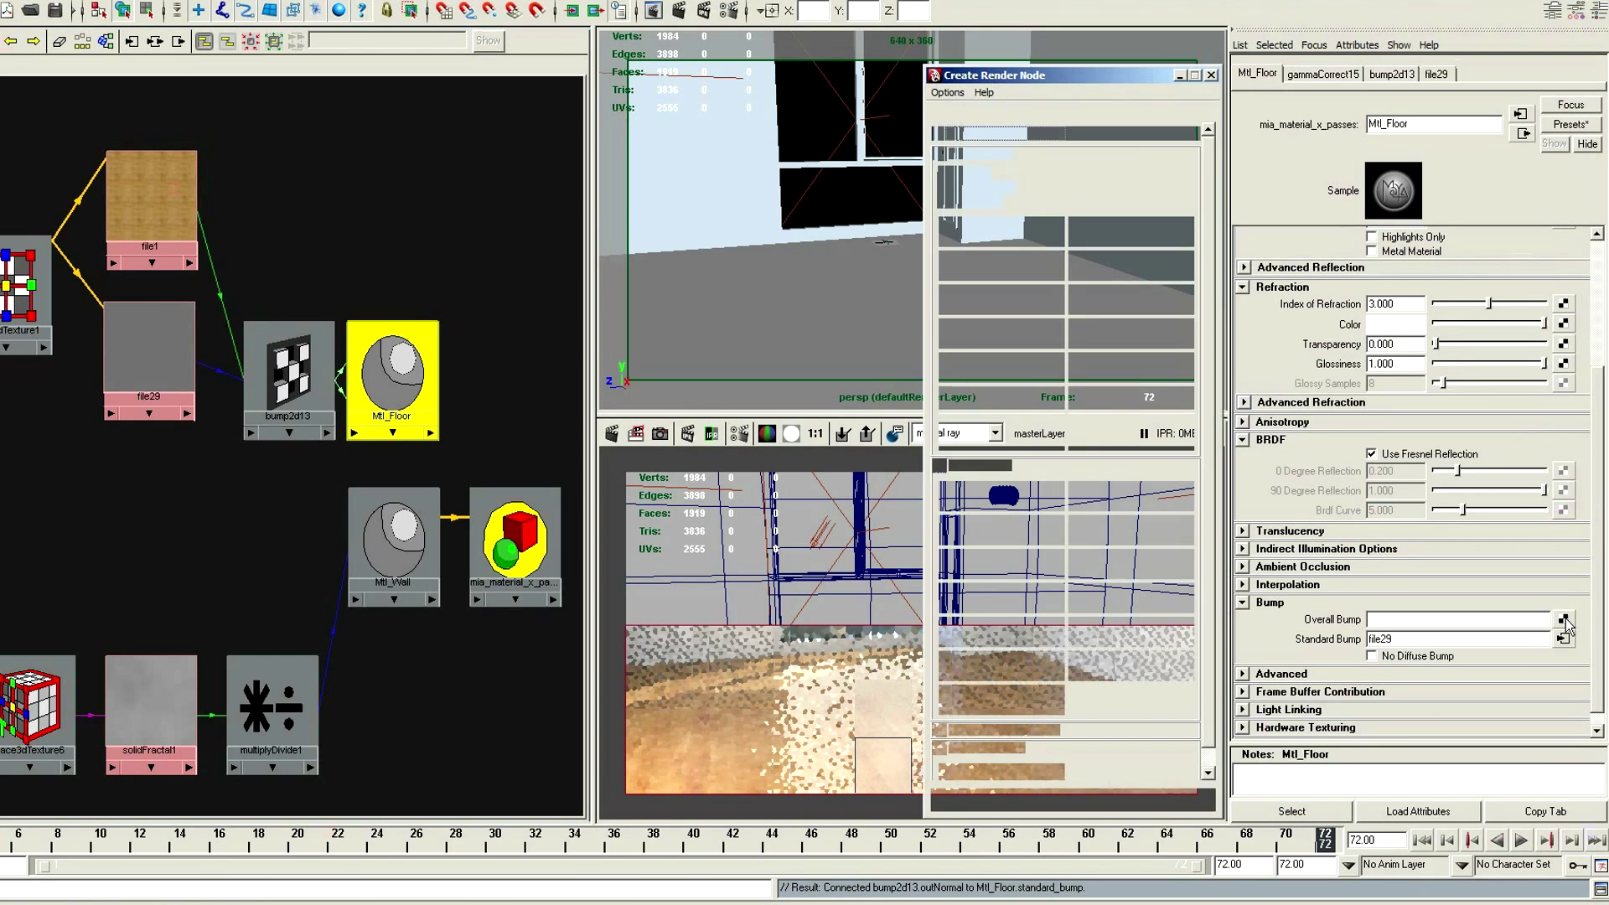
pyautogui.click(1129, 112)
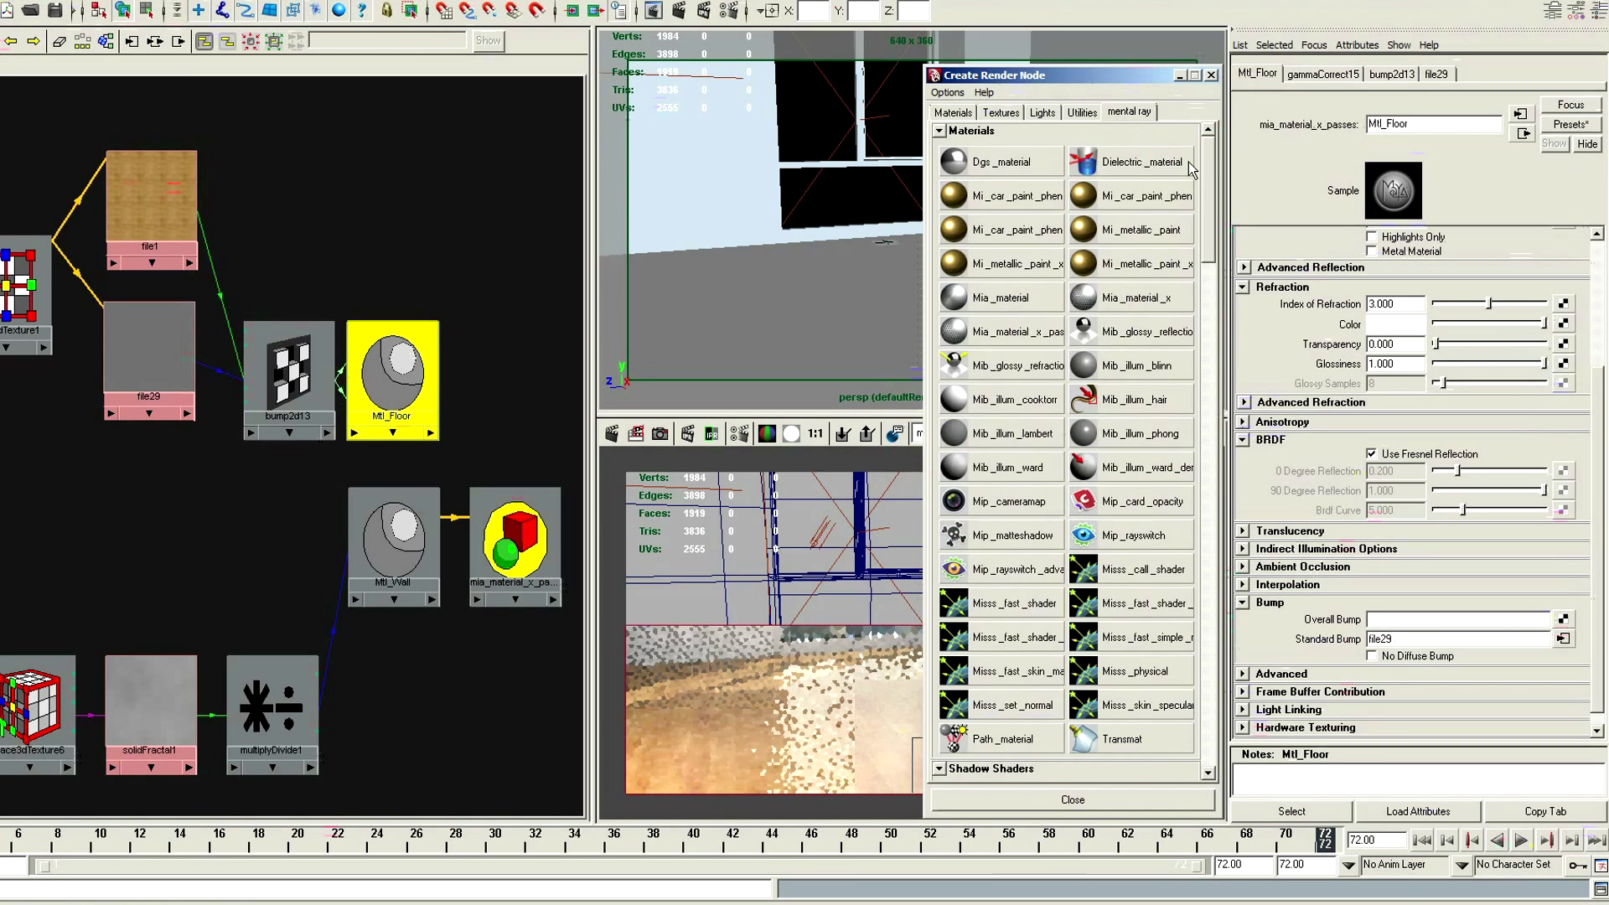
pyautogui.moveTo(1207, 172); pyautogui.dragTo(1210, 325)
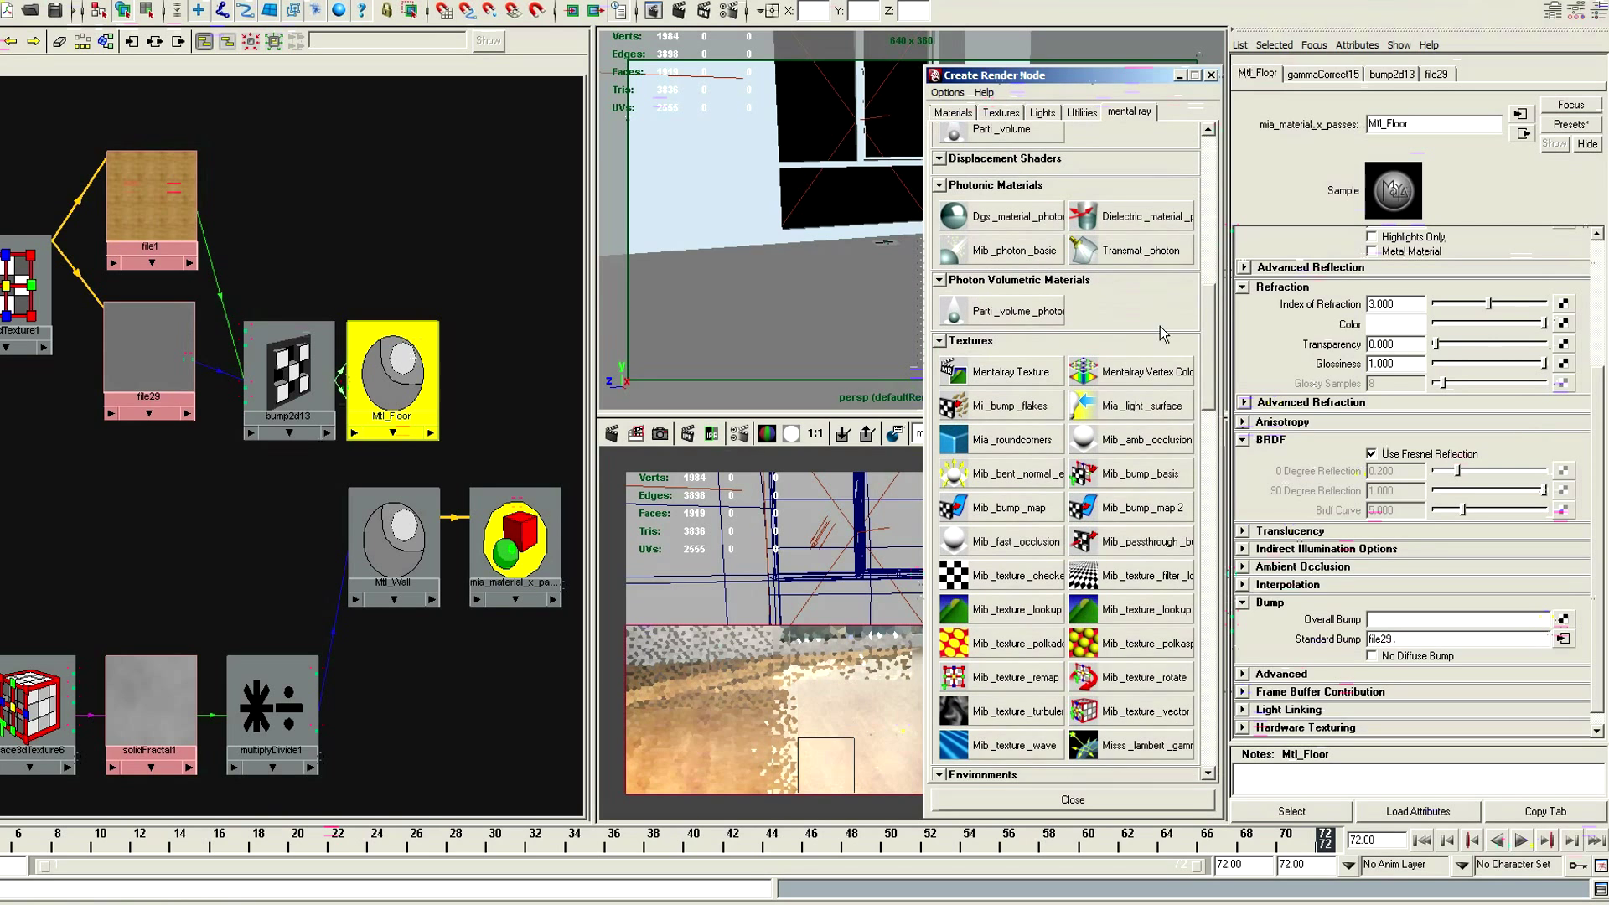
pyautogui.click(1047, 444)
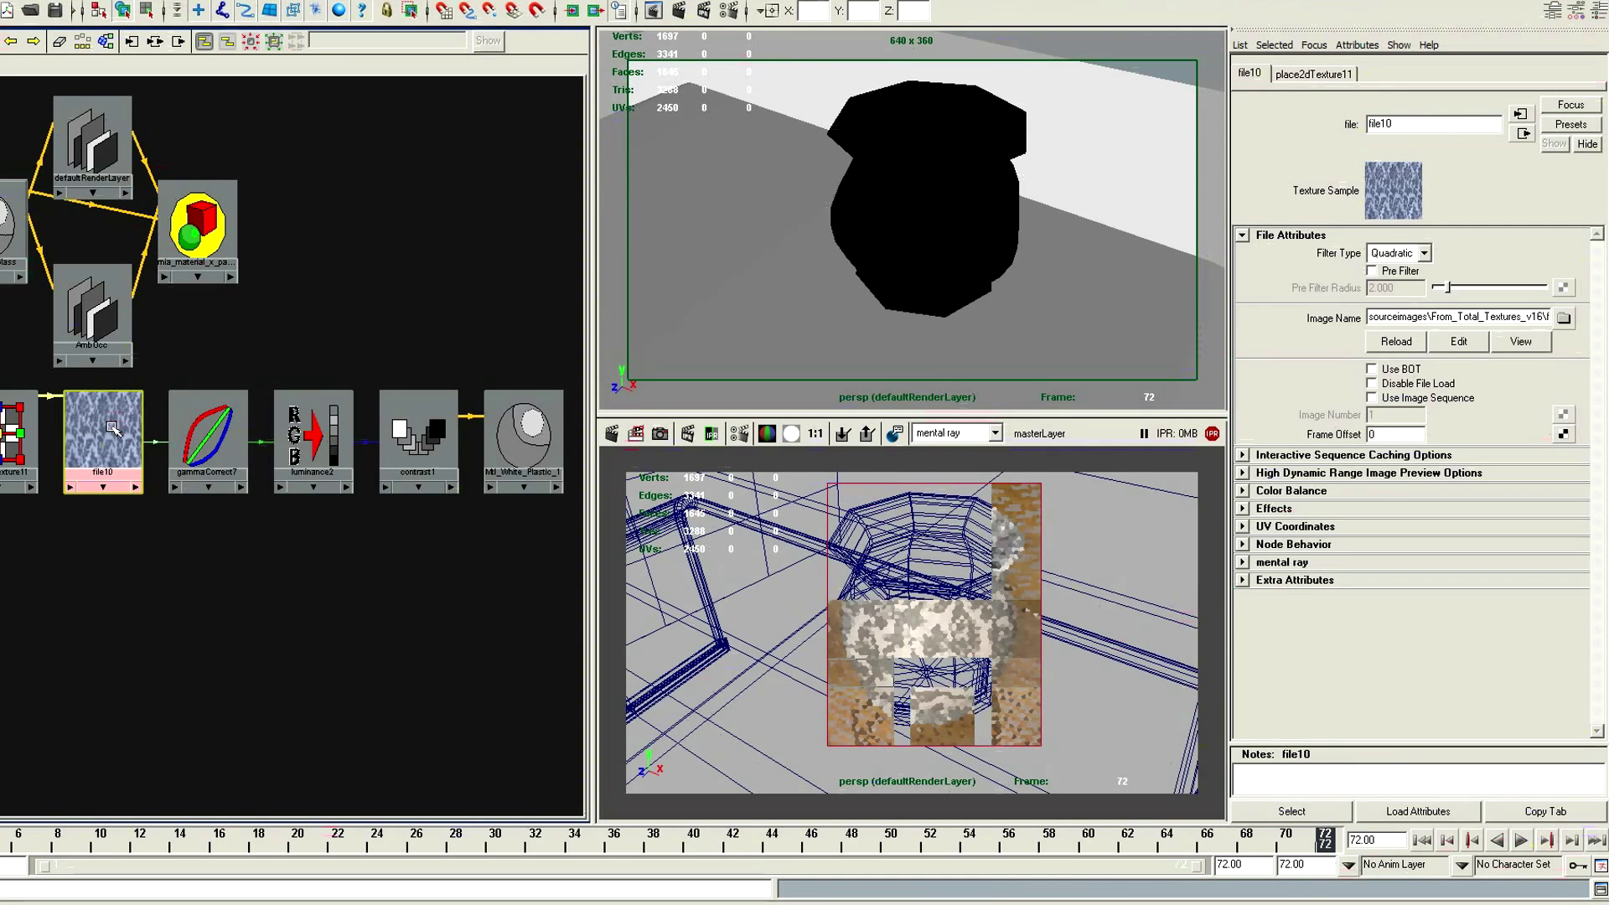
# Examine the vase's shading chain from gammaCorrect7 through luminance2 and contrast1 to Mtl_White_Plastic_1, plus the Mtl_Table_Glass material settings
pyautogui.click(222, 449)
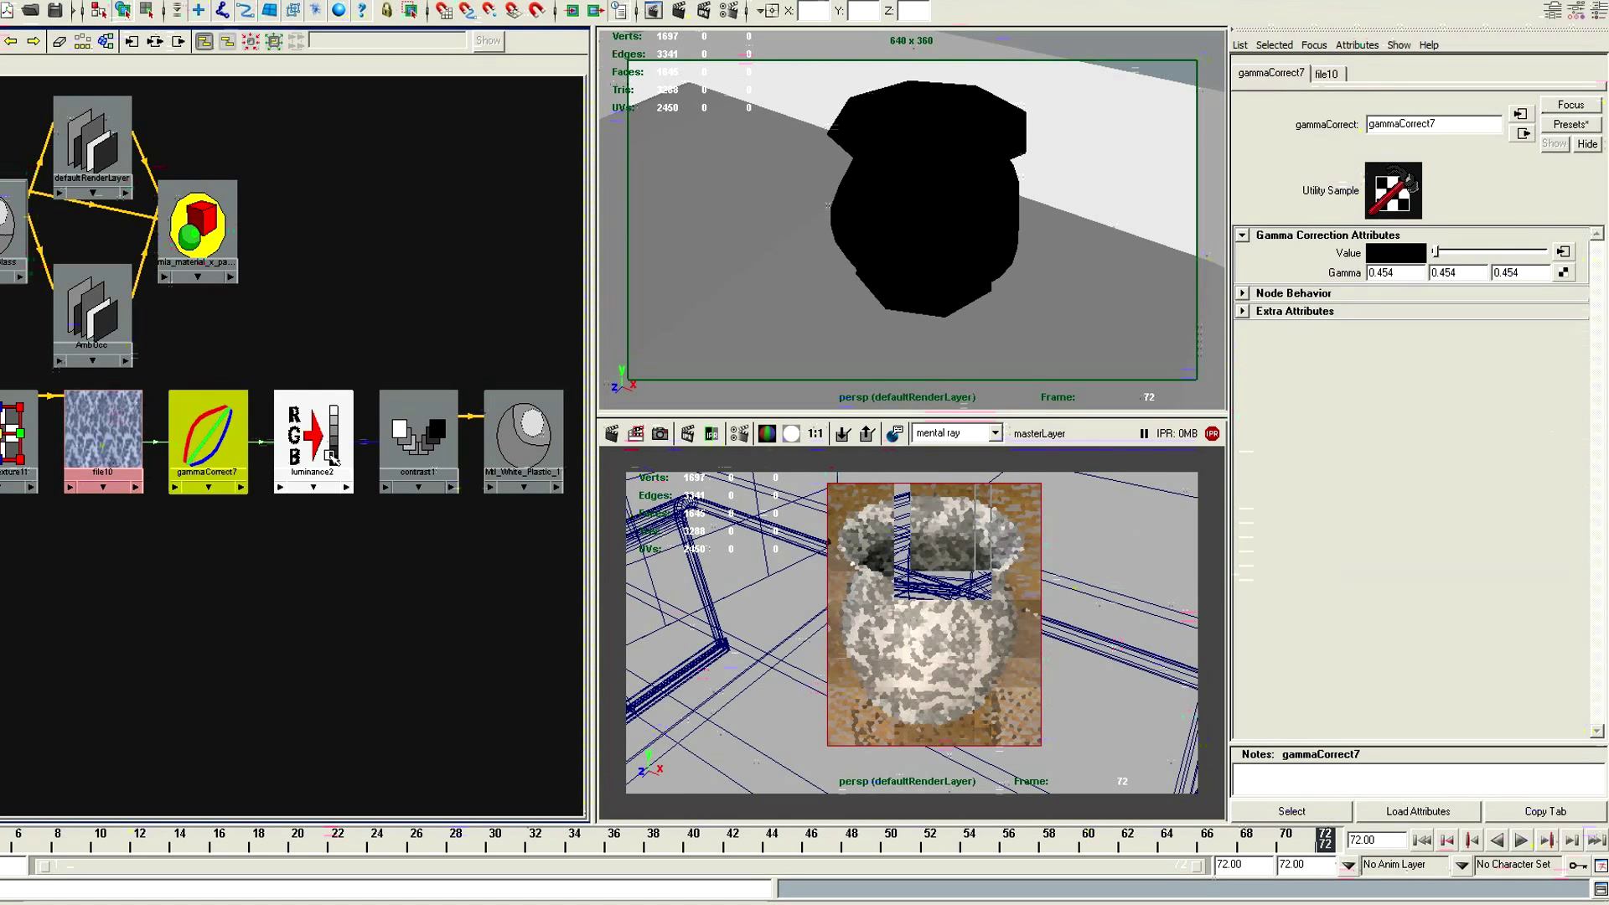
pyautogui.click(333, 459)
pyautogui.click(419, 444)
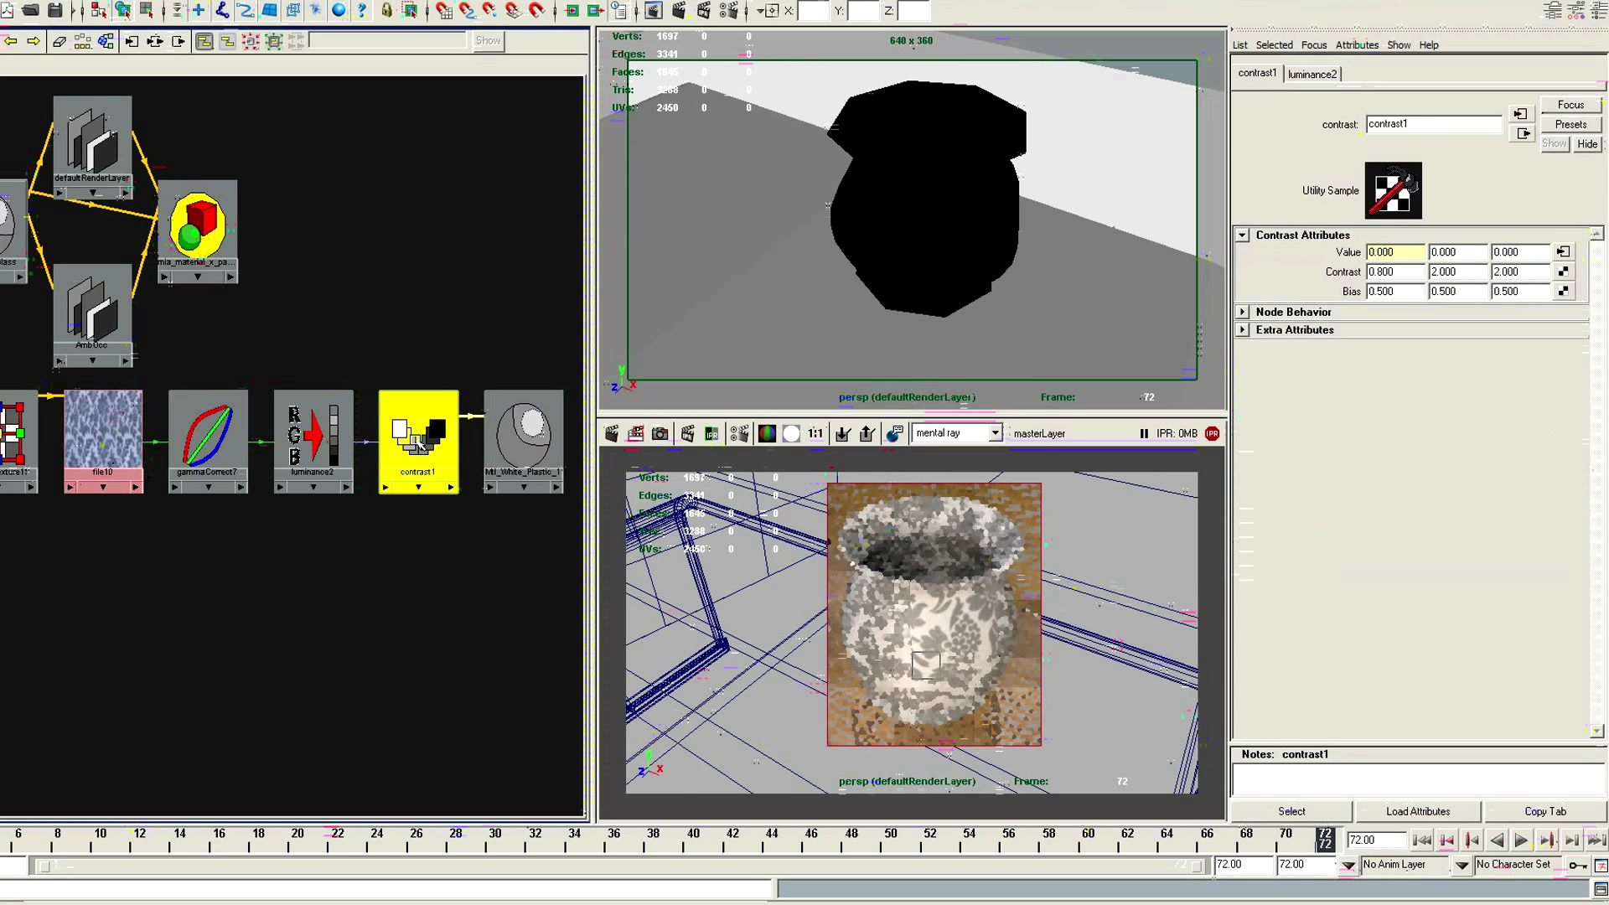
pyautogui.click(526, 433)
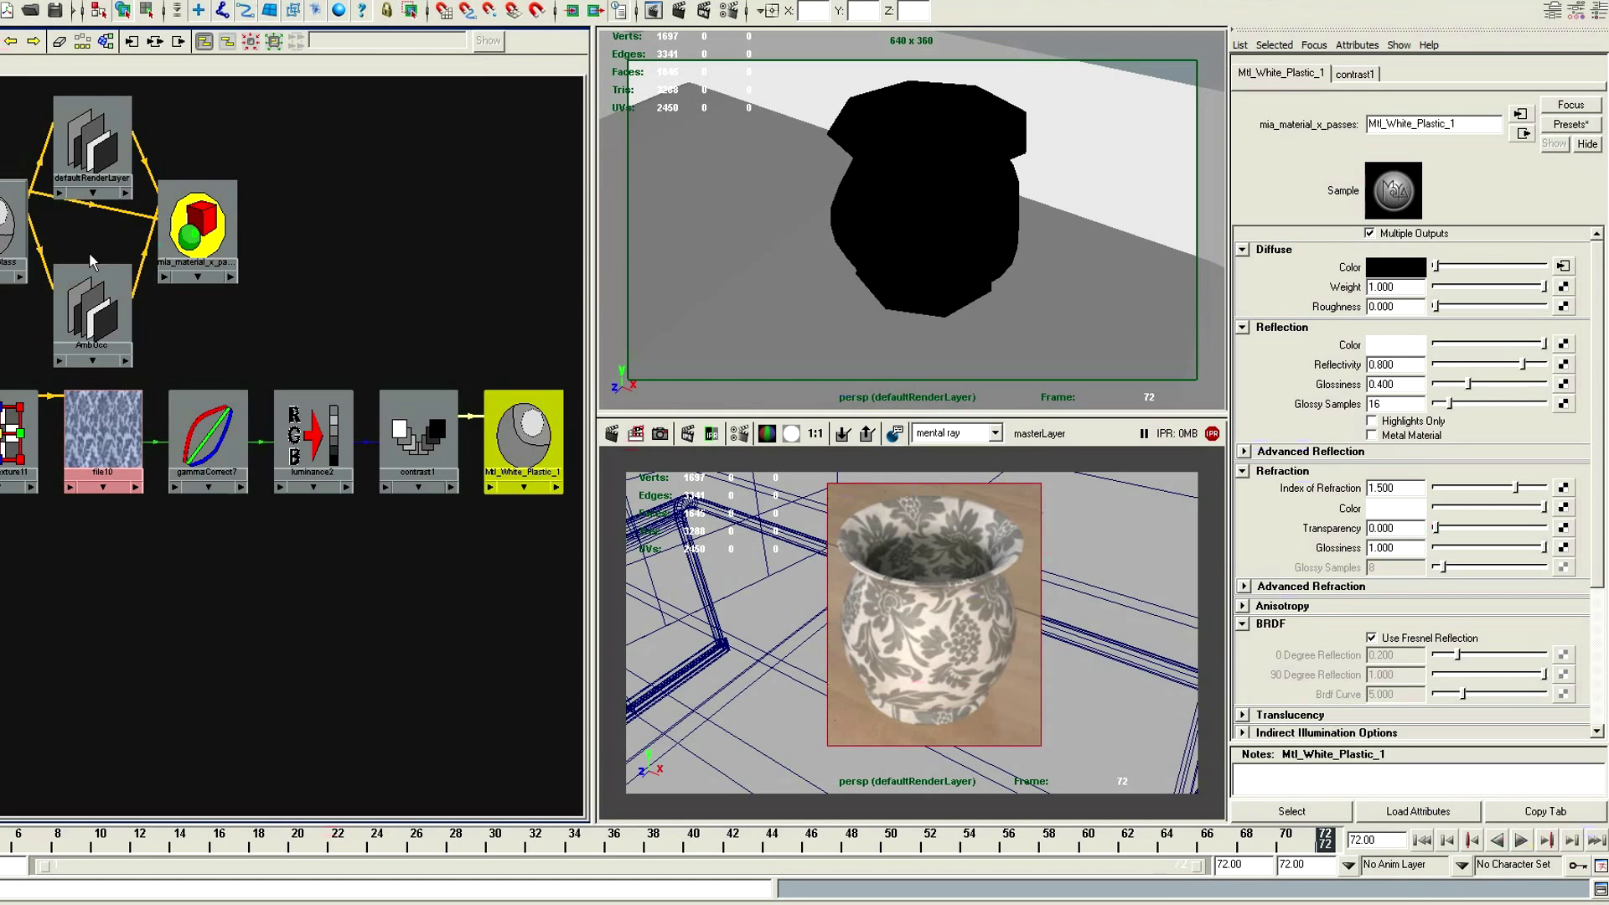
pyautogui.click(11, 228)
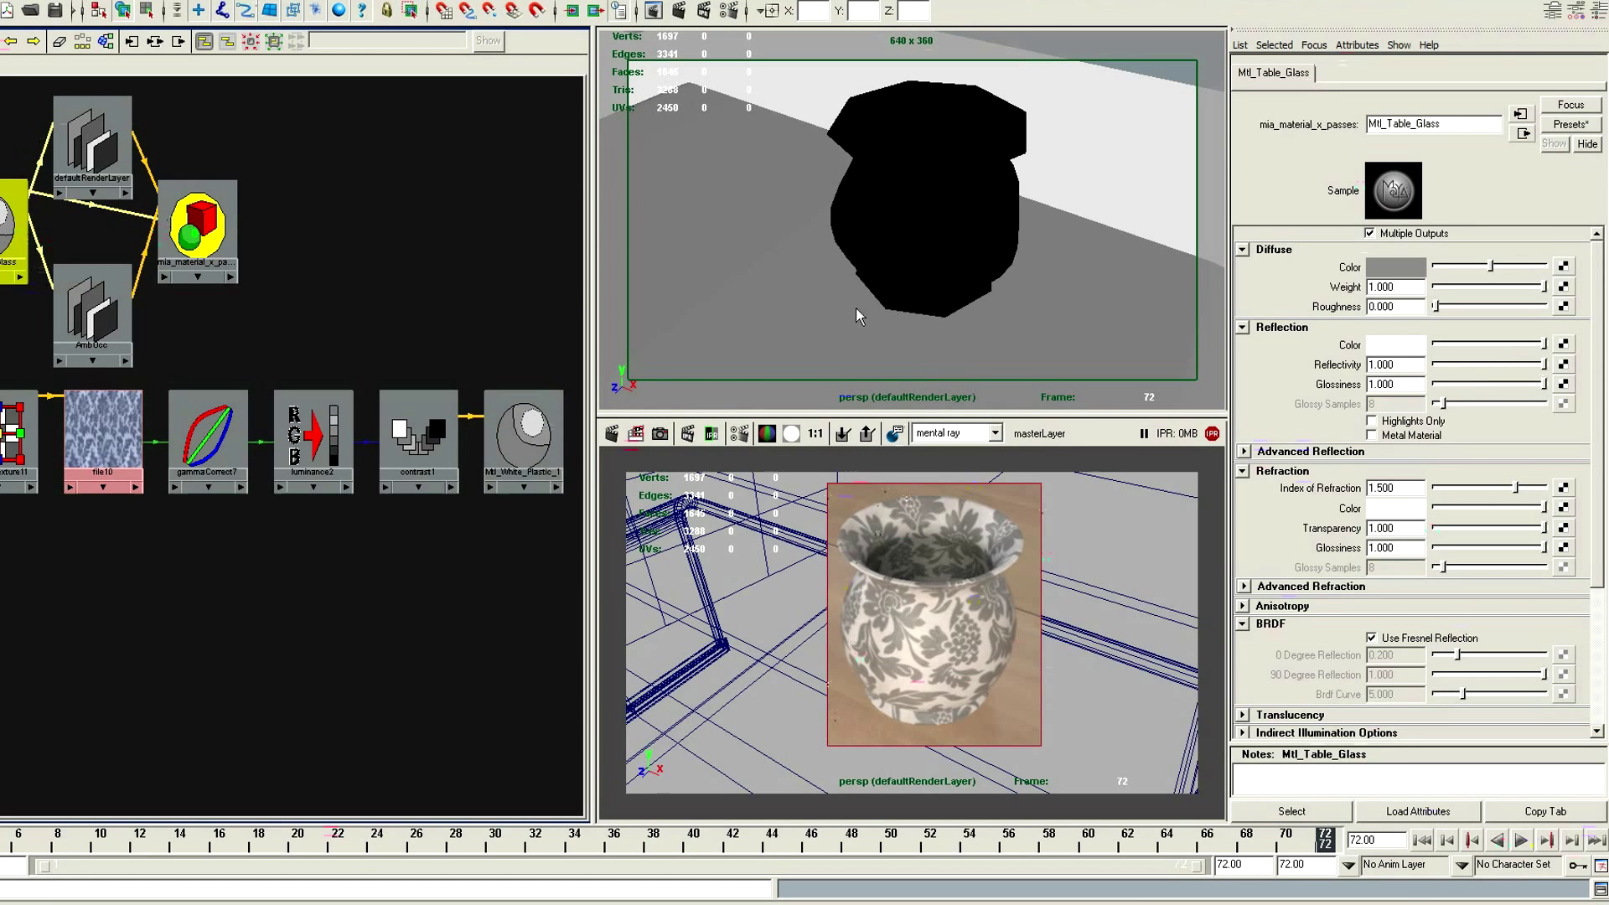
pyautogui.click(820, 326)
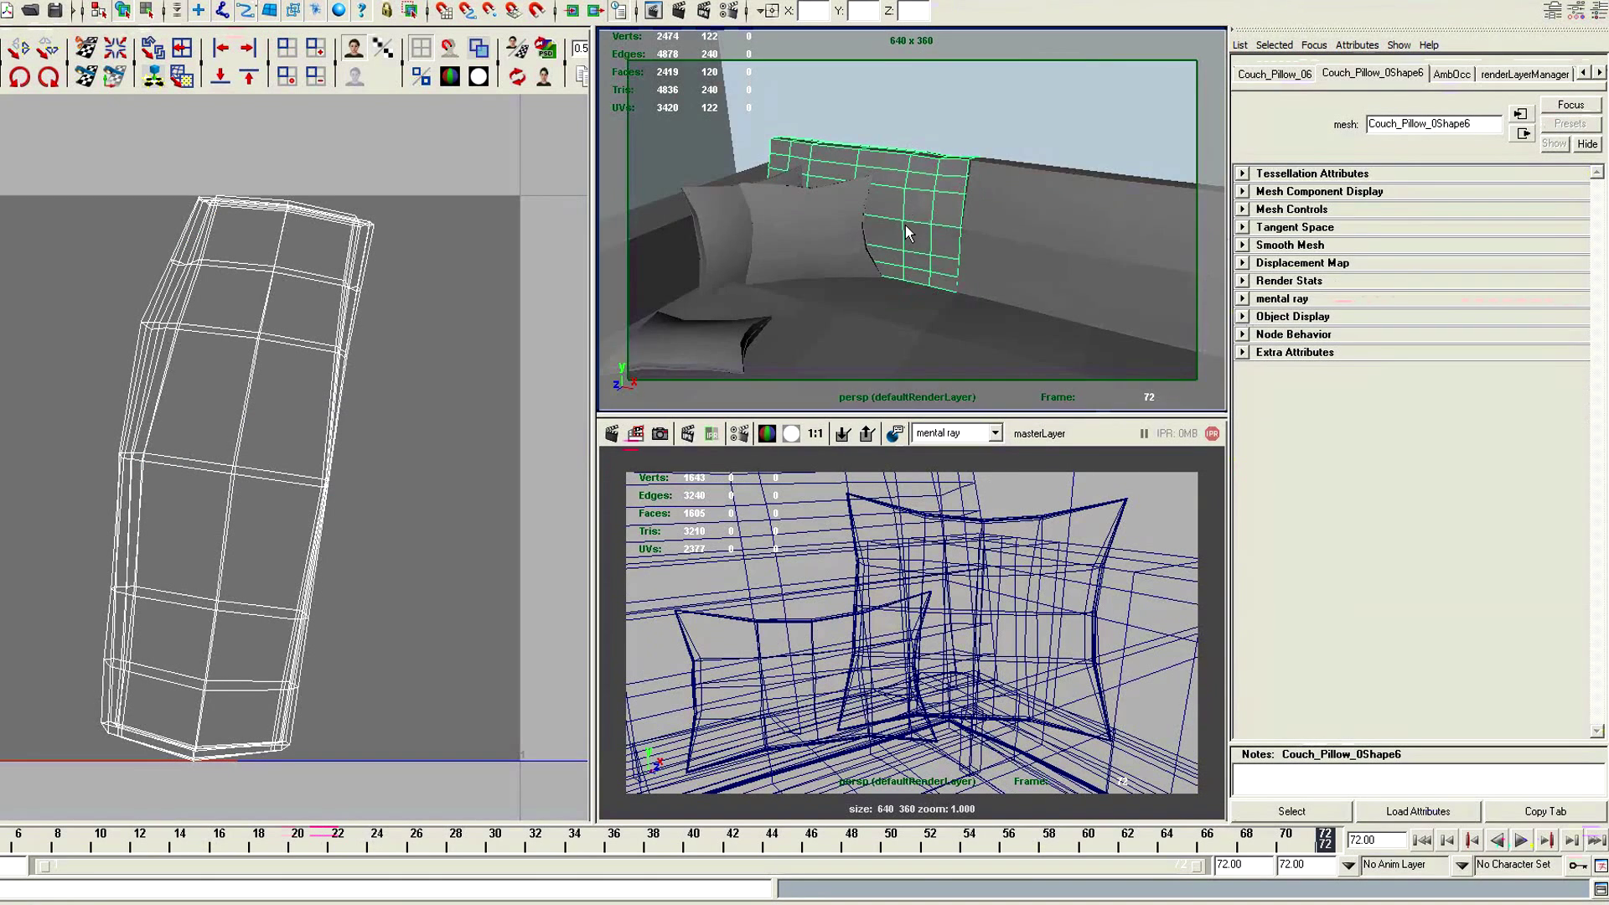
# Apply Automatic Mapping to the Couch_Pillow_06 back cushion to generate new UVs
pyautogui.keyDown('alt'); pyautogui.moveTo(905, 224); pyautogui.dragTo(872, 223, button='right'); pyautogui.keyUp('alt')
pyautogui.keyDown('alt'); pyautogui.moveTo(872, 223); pyautogui.dragTo(829, 152); pyautogui.keyUp('alt')
pyautogui.press('e')
pyautogui.press('q')
pyautogui.press('space')
pyautogui.click(1002, 260)
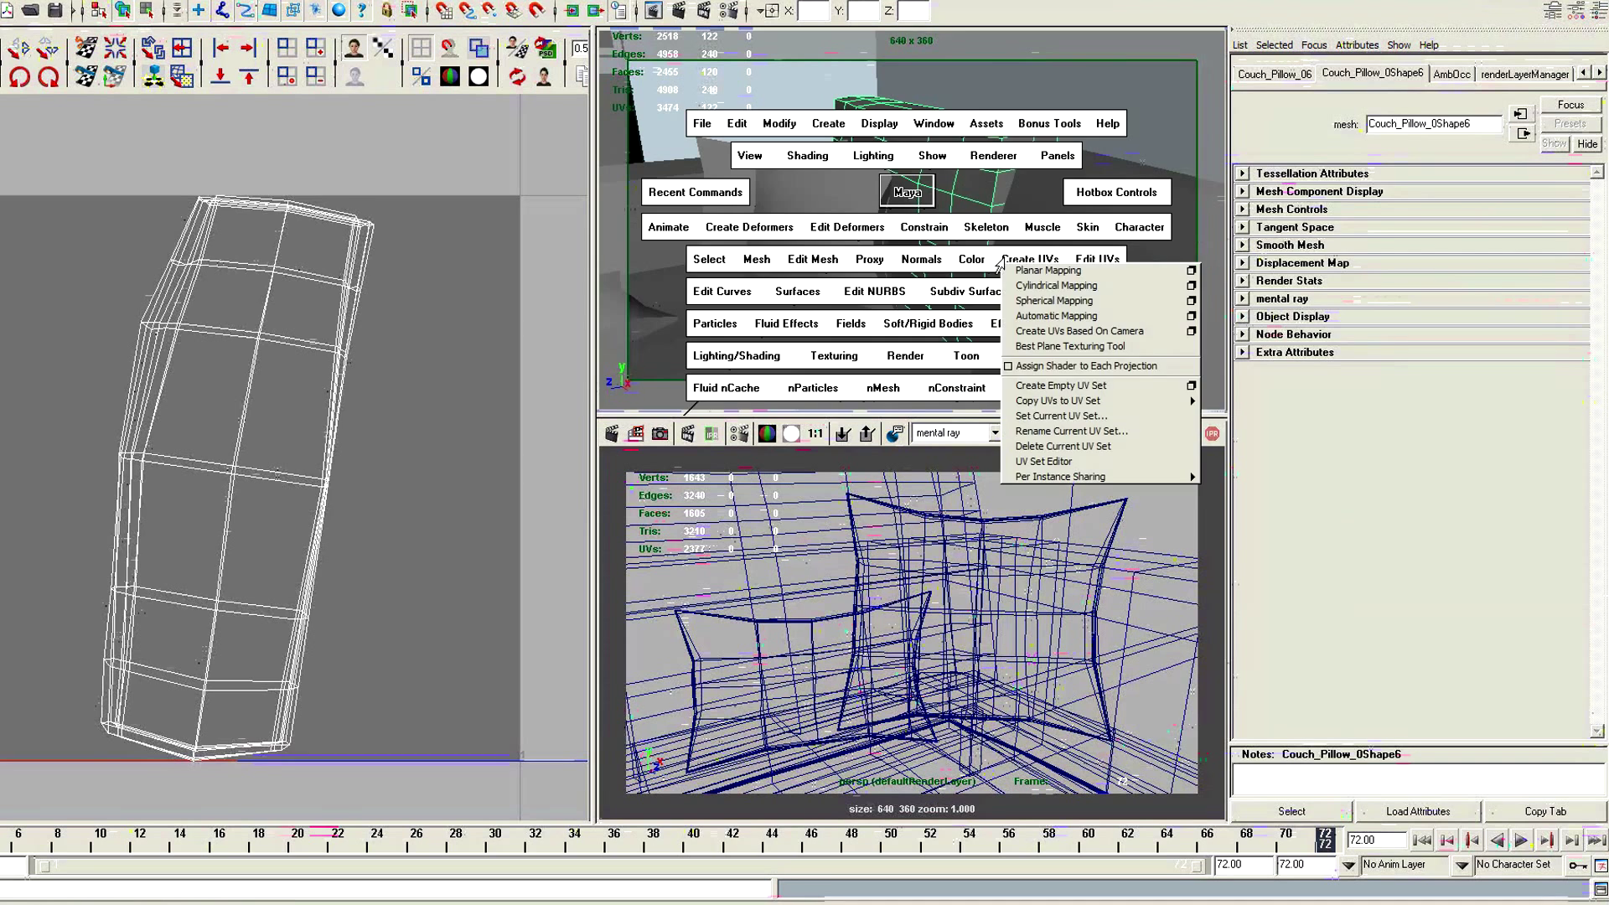
pyautogui.click(1056, 315)
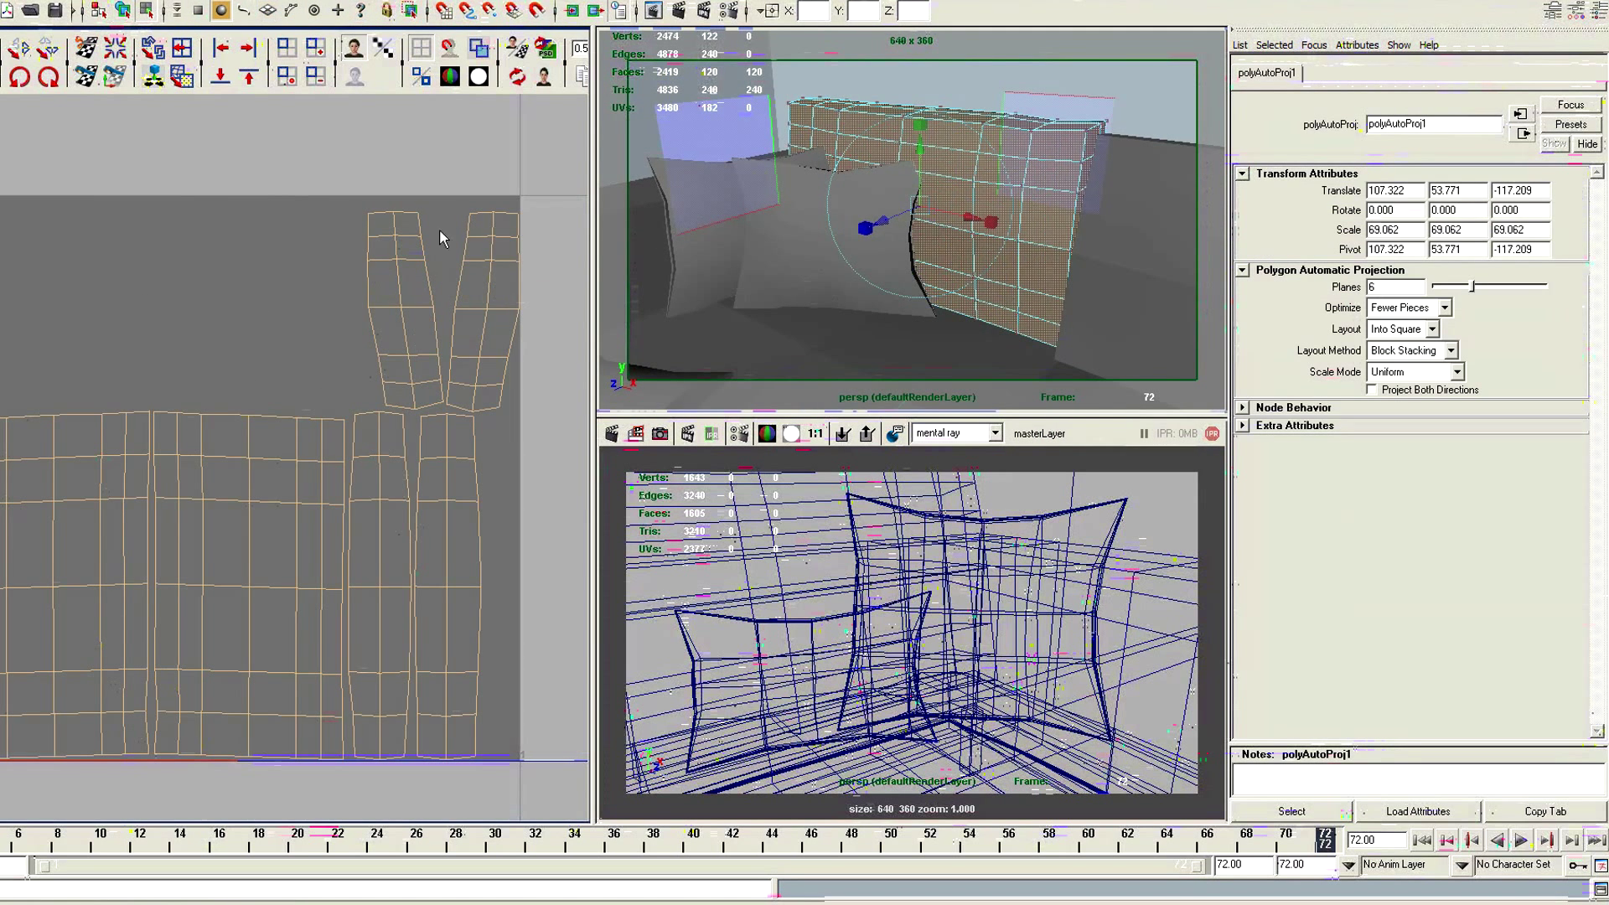
# Select the outermost tilted side shell in the cushion's UV layout and rotate it upright
pyautogui.press('F12')
pyautogui.moveTo(482, 243); pyautogui.dragTo(456, 176)
pyautogui.keyDown('ctrl'); pyautogui.moveTo(456, 176); pyautogui.dragTo(461, 195, button='right'); pyautogui.keyUp('ctrl')
pyautogui.press('e')
pyautogui.moveTo(480, 181); pyautogui.dragTo(465, 143)
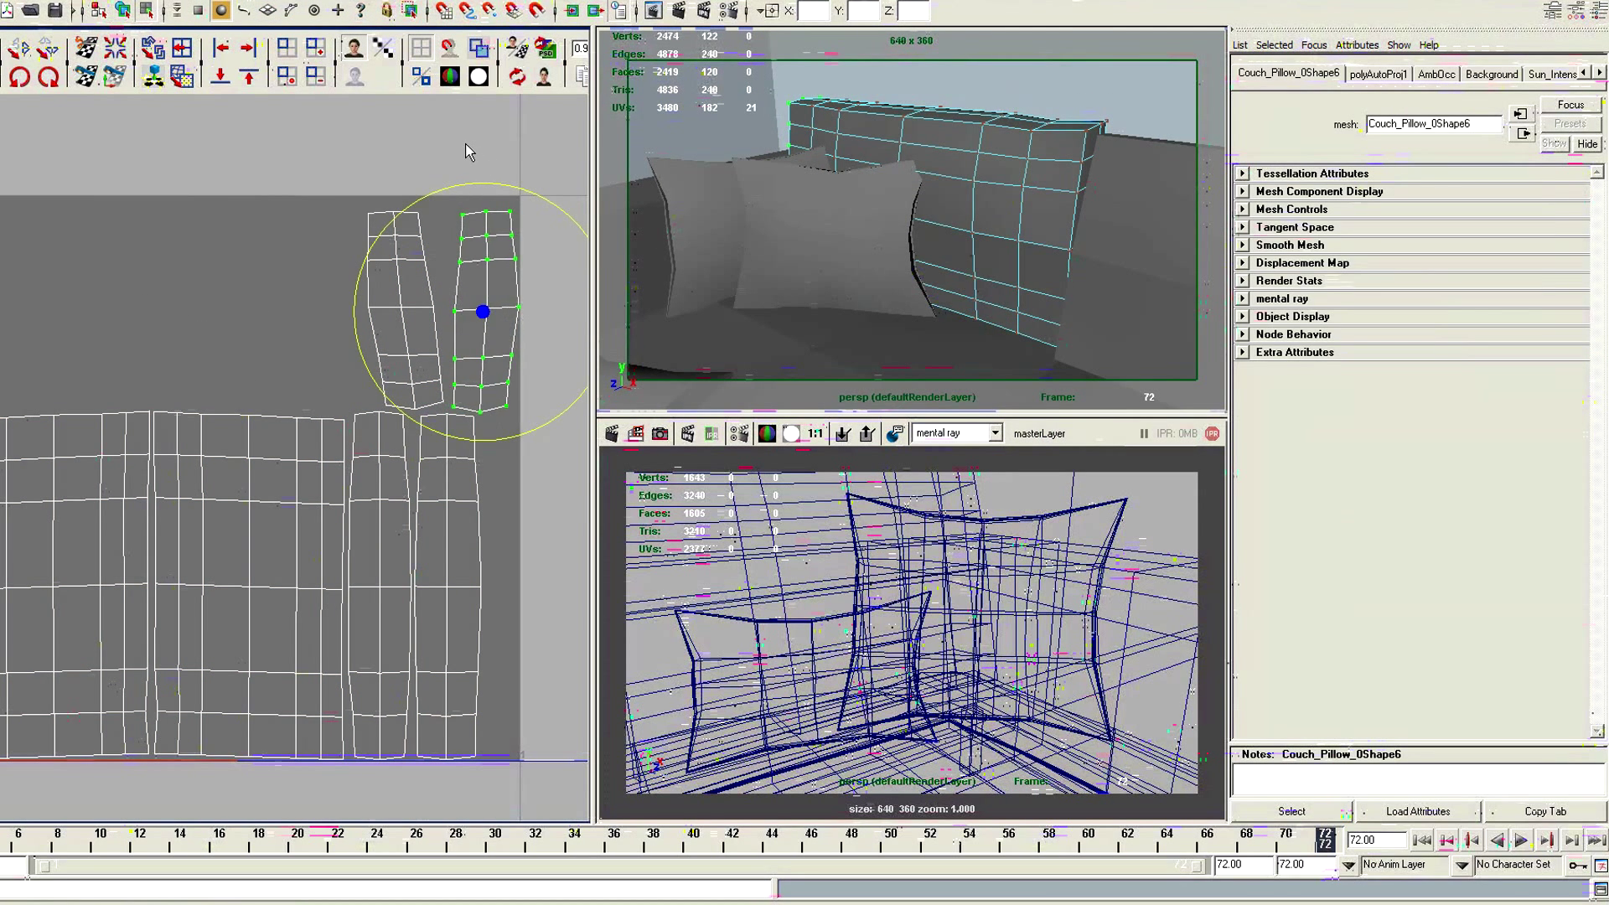
# Rotate the remaining tilted UV side shell of the cushion until it stands vertical beside the first one
pyautogui.click(394, 217)
pyautogui.keyDown('ctrl'); pyautogui.moveTo(327, 179); pyautogui.dragTo(243, 134, button='right'); pyautogui.keyUp('ctrl')
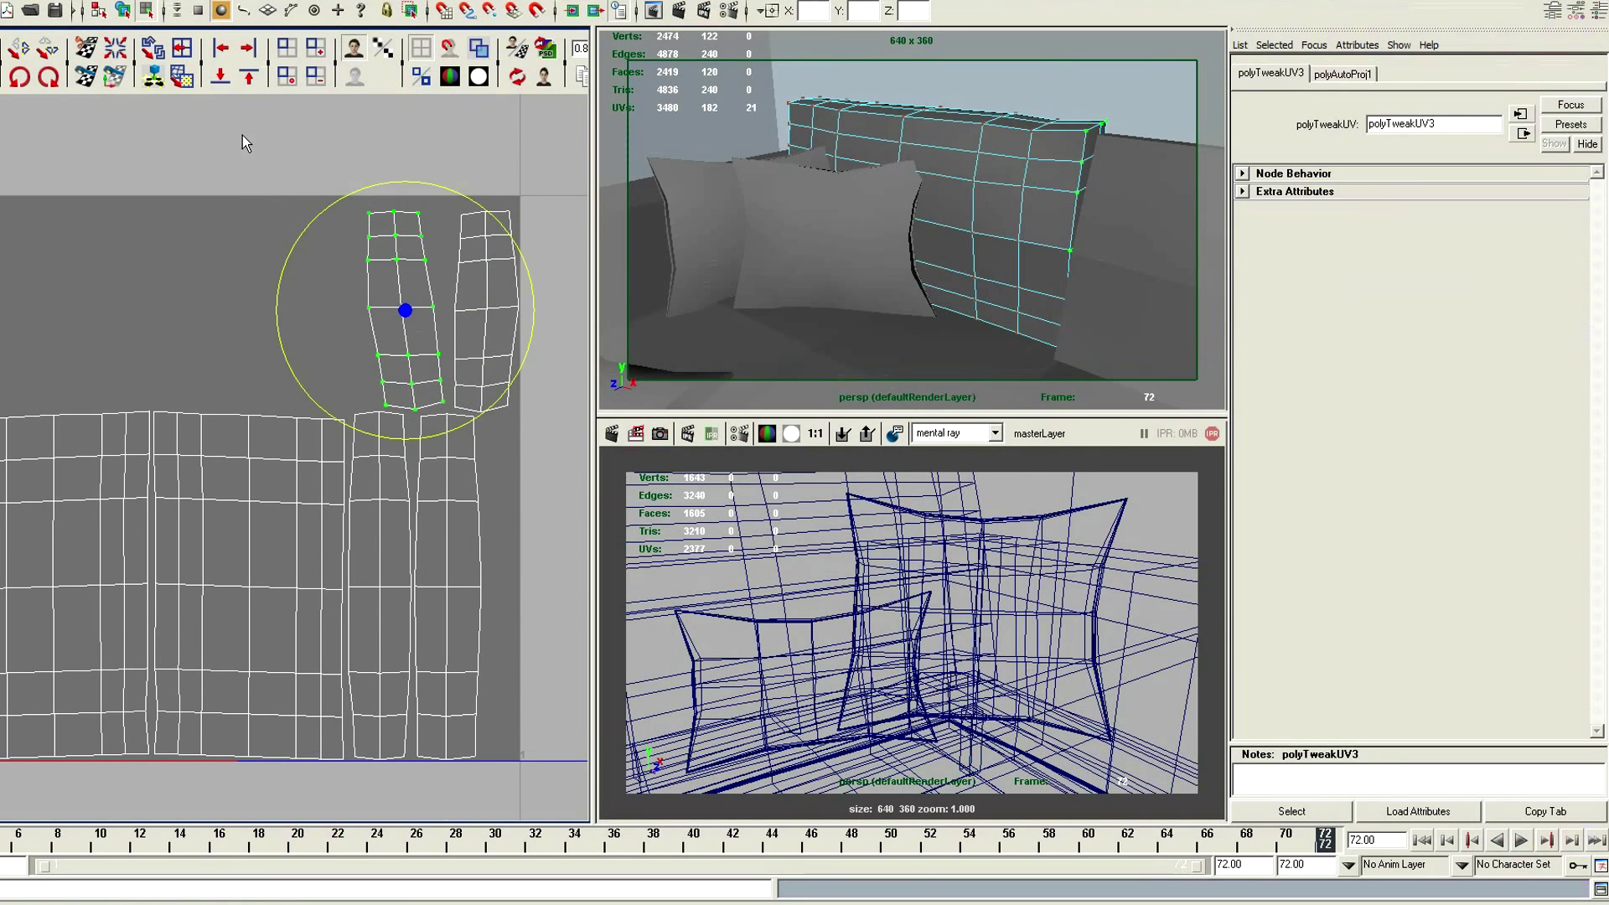
pyautogui.moveTo(243, 134); pyautogui.dragTo(219, 191, button='middle')
pyautogui.press('w')
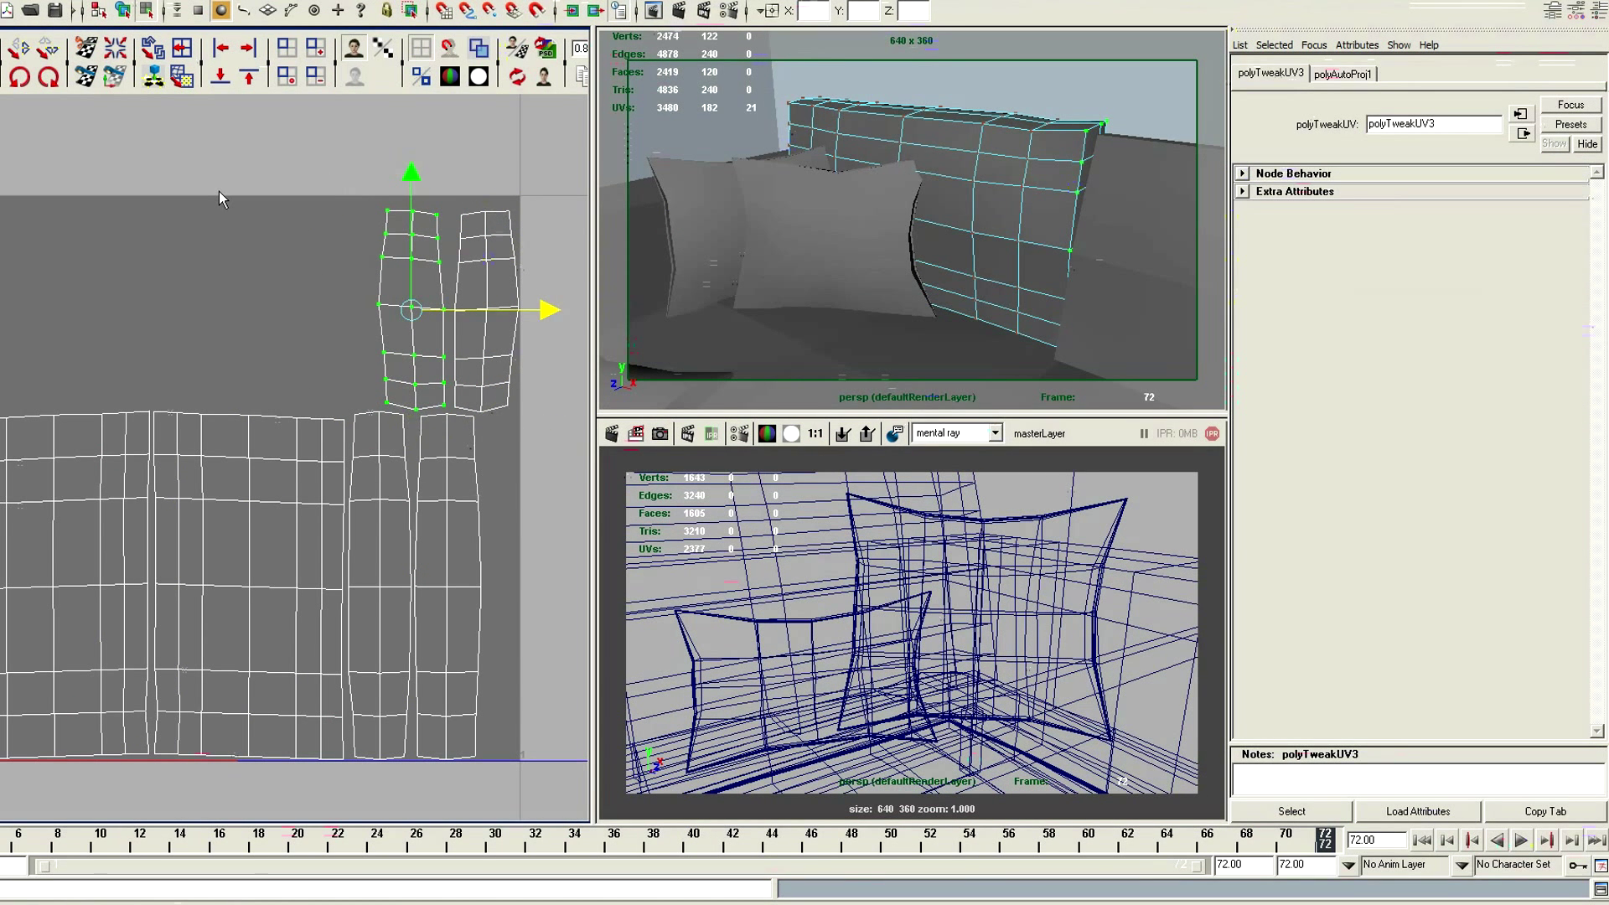
# Transfer the UVs of Couch_Pillow_06 to the neighbouring back cushion Couch_Pillow_05 with Transfer Attributes
pyautogui.keyDown('alt'); pyautogui.moveTo(1053, 233); pyautogui.dragTo(766, 299); pyautogui.keyUp('alt')
pyautogui.press('q')
pyautogui.press('F8')
pyautogui.press('e')
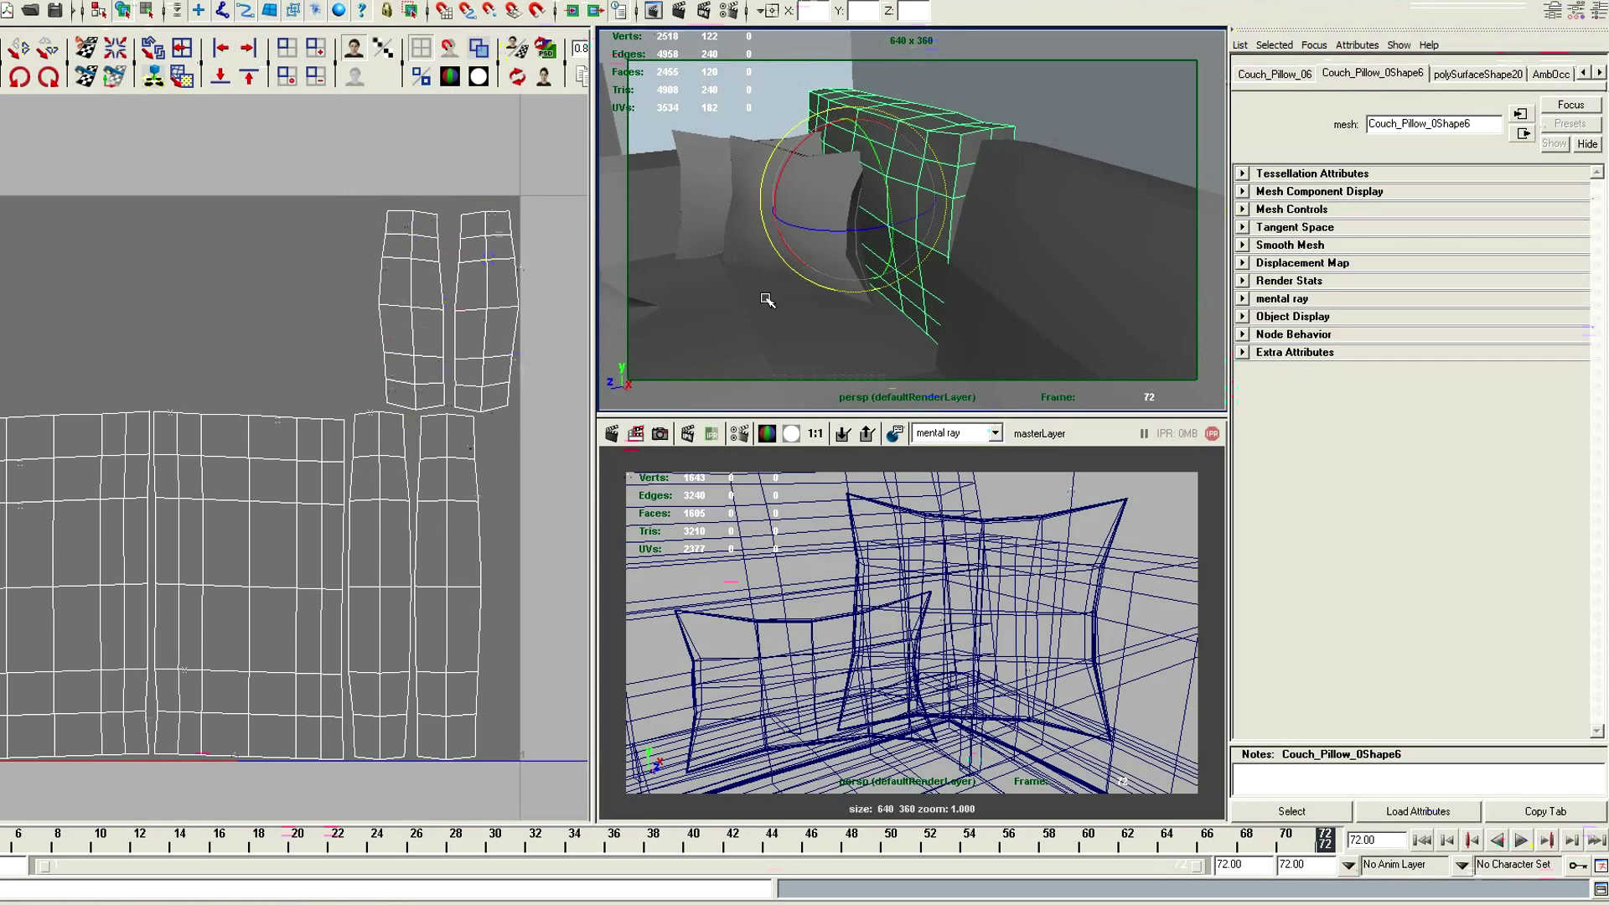
pyautogui.moveTo(785, 172); pyautogui.dragTo(791, 152)
pyautogui.press('q')
pyautogui.keyDown('alt'); pyautogui.moveTo(844, 200); pyautogui.dragTo(1024, 232); pyautogui.keyUp('alt')
pyautogui.keyDown('shift'); pyautogui.click(1022, 223); pyautogui.keyUp('shift')
pyautogui.press('space')
pyautogui.moveTo(714, 257); pyautogui.dragTo(955, 372)
pyautogui.click(532, 493)
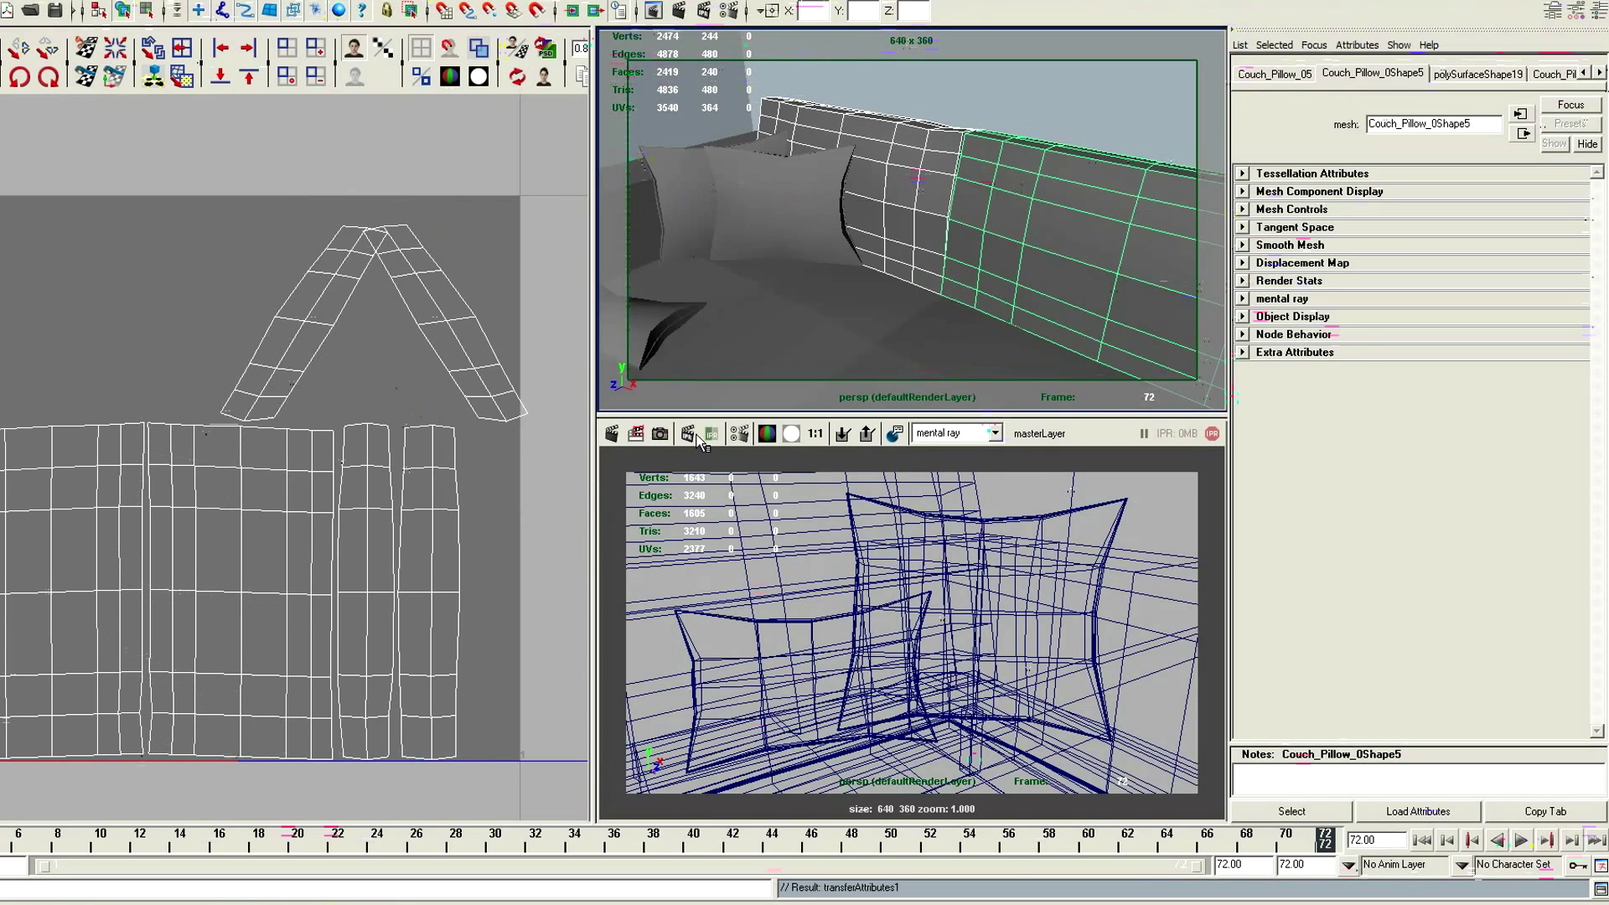
# Delete the ramp texture's 2D placement node in the couch cloth shading network
pyautogui.keyDown('alt'); pyautogui.moveTo(922, 235); pyautogui.dragTo(878, 224); pyautogui.keyUp('alt')
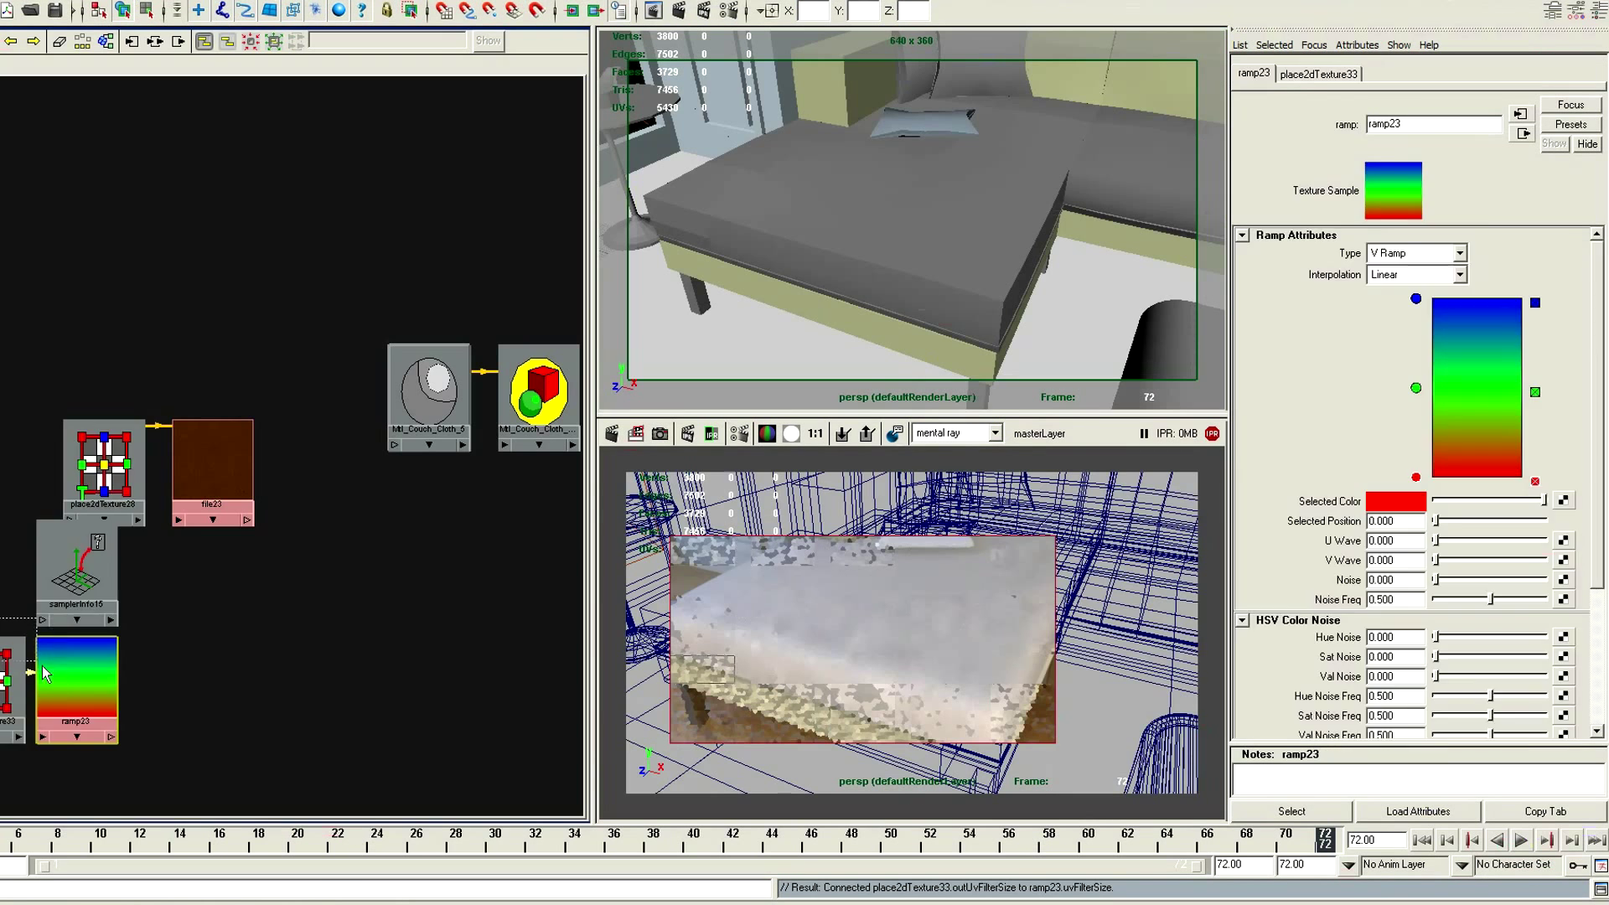
pyautogui.moveTo(45, 673); pyautogui.dragTo(48, 678)
pyautogui.moveTo(50, 679); pyautogui.dragTo(319, 237)
pyautogui.keyDown('shift'); pyautogui.click(94, 208); pyautogui.keyUp('shift')
pyautogui.click(262, 255)
pyautogui.press('Delete')
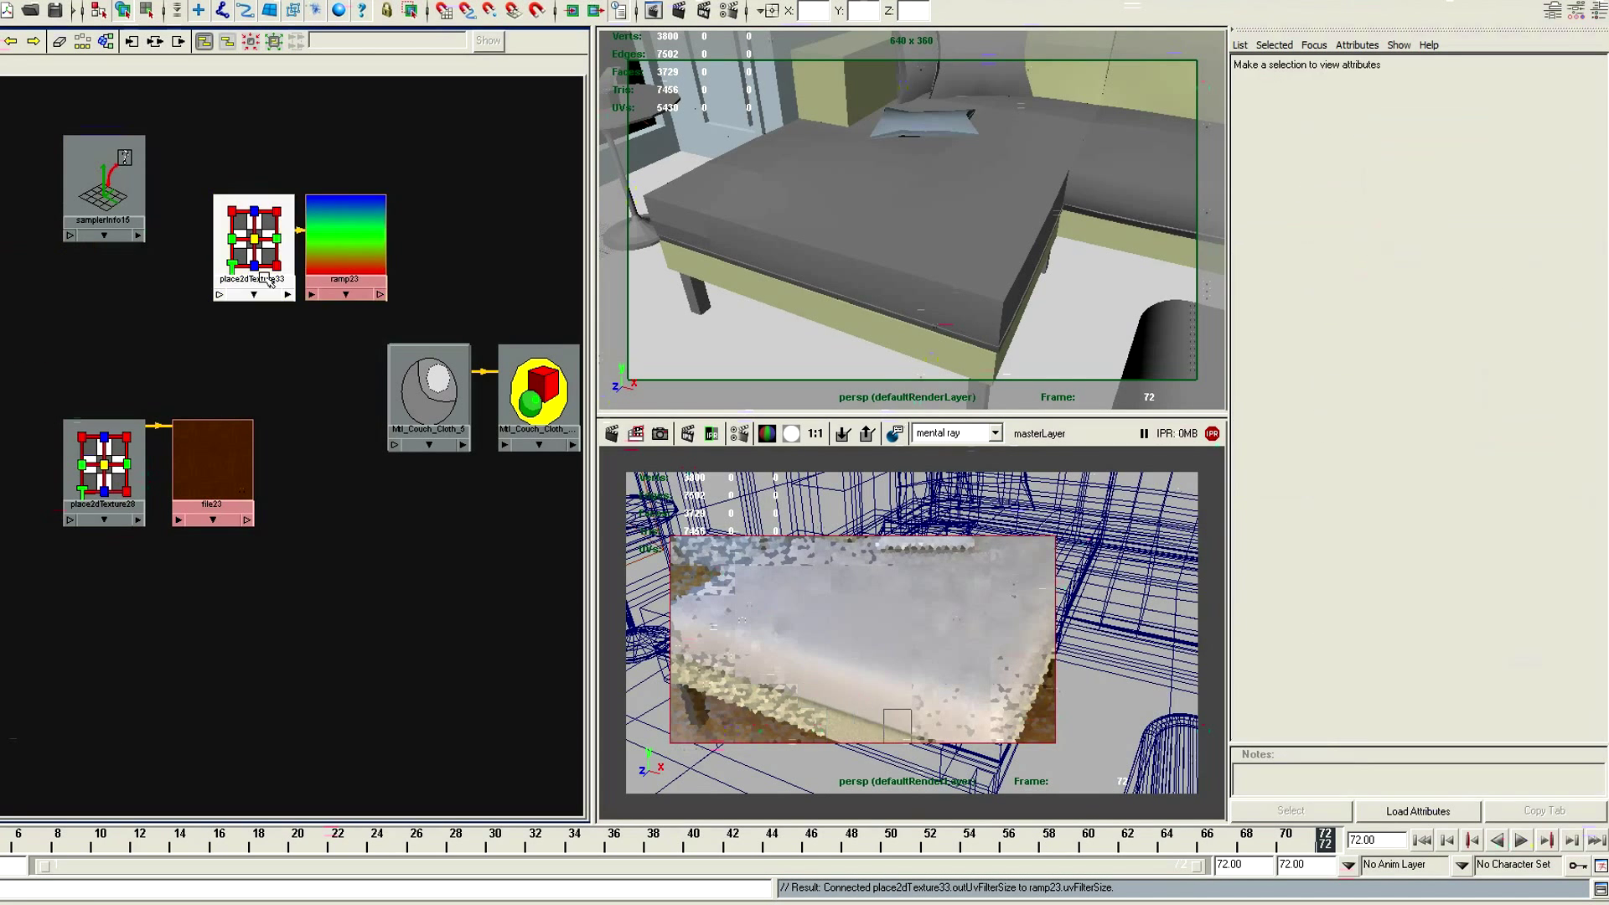
# Set the interpolation of the couch cloth's ramp texture to Smooth
pyautogui.click(339, 261)
pyautogui.click(1399, 277)
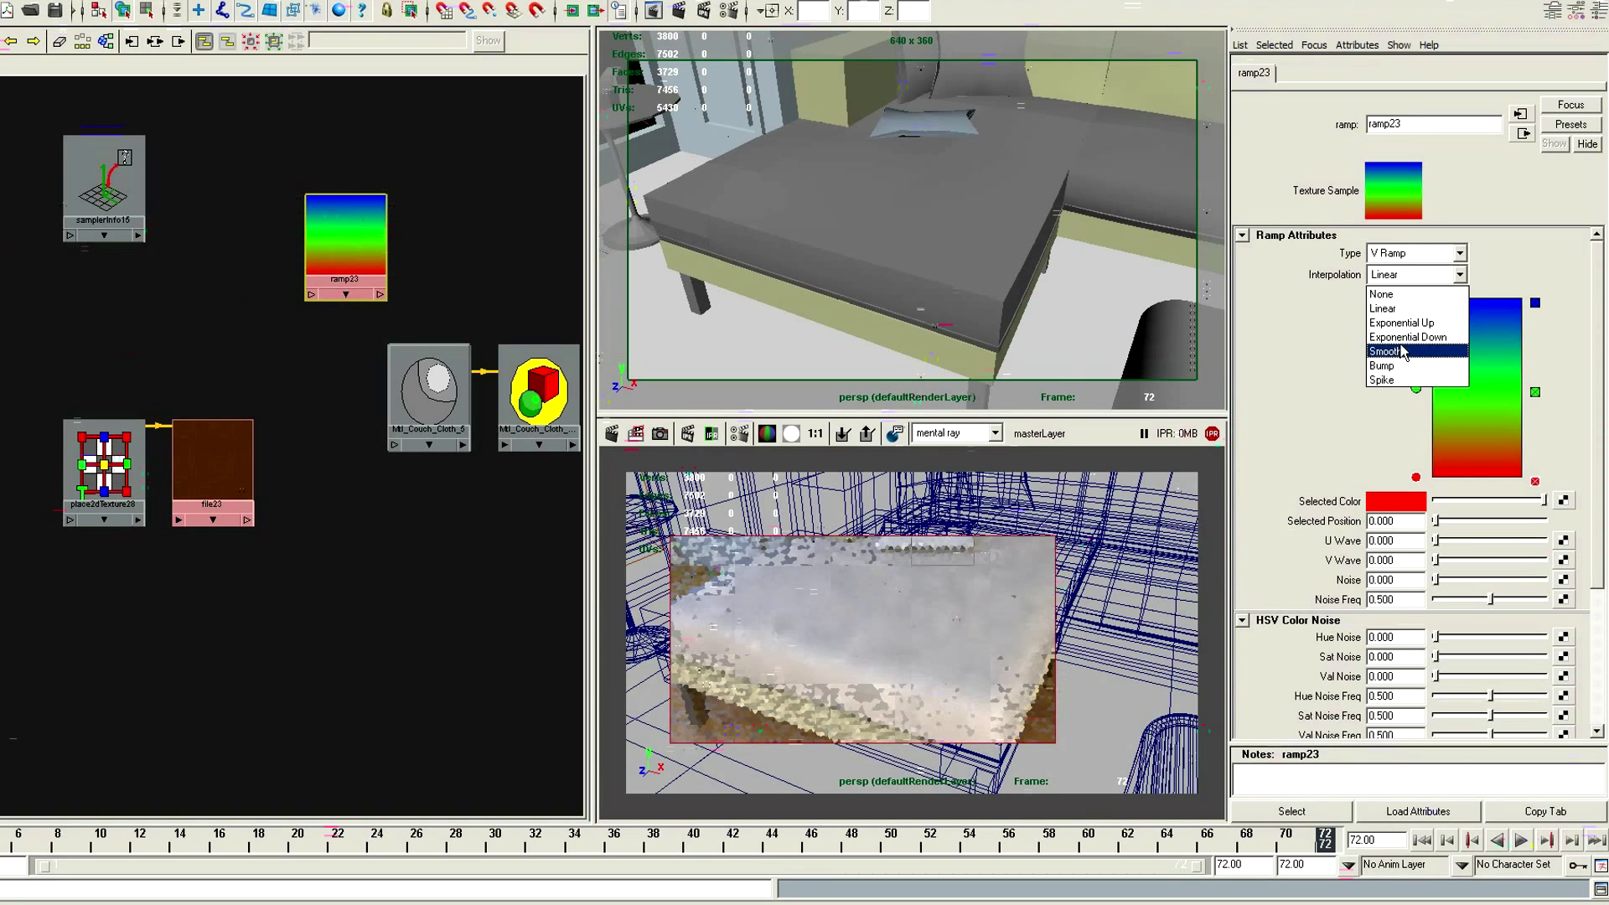
pyautogui.click(1403, 352)
# Connect the sampler info node's facingRatio output to the ramp's vCoord input
pyautogui.keyDown('shift'); pyautogui.moveTo(104, 188); pyautogui.dragTo(345, 247, button='middle'); pyautogui.keyUp('shift')
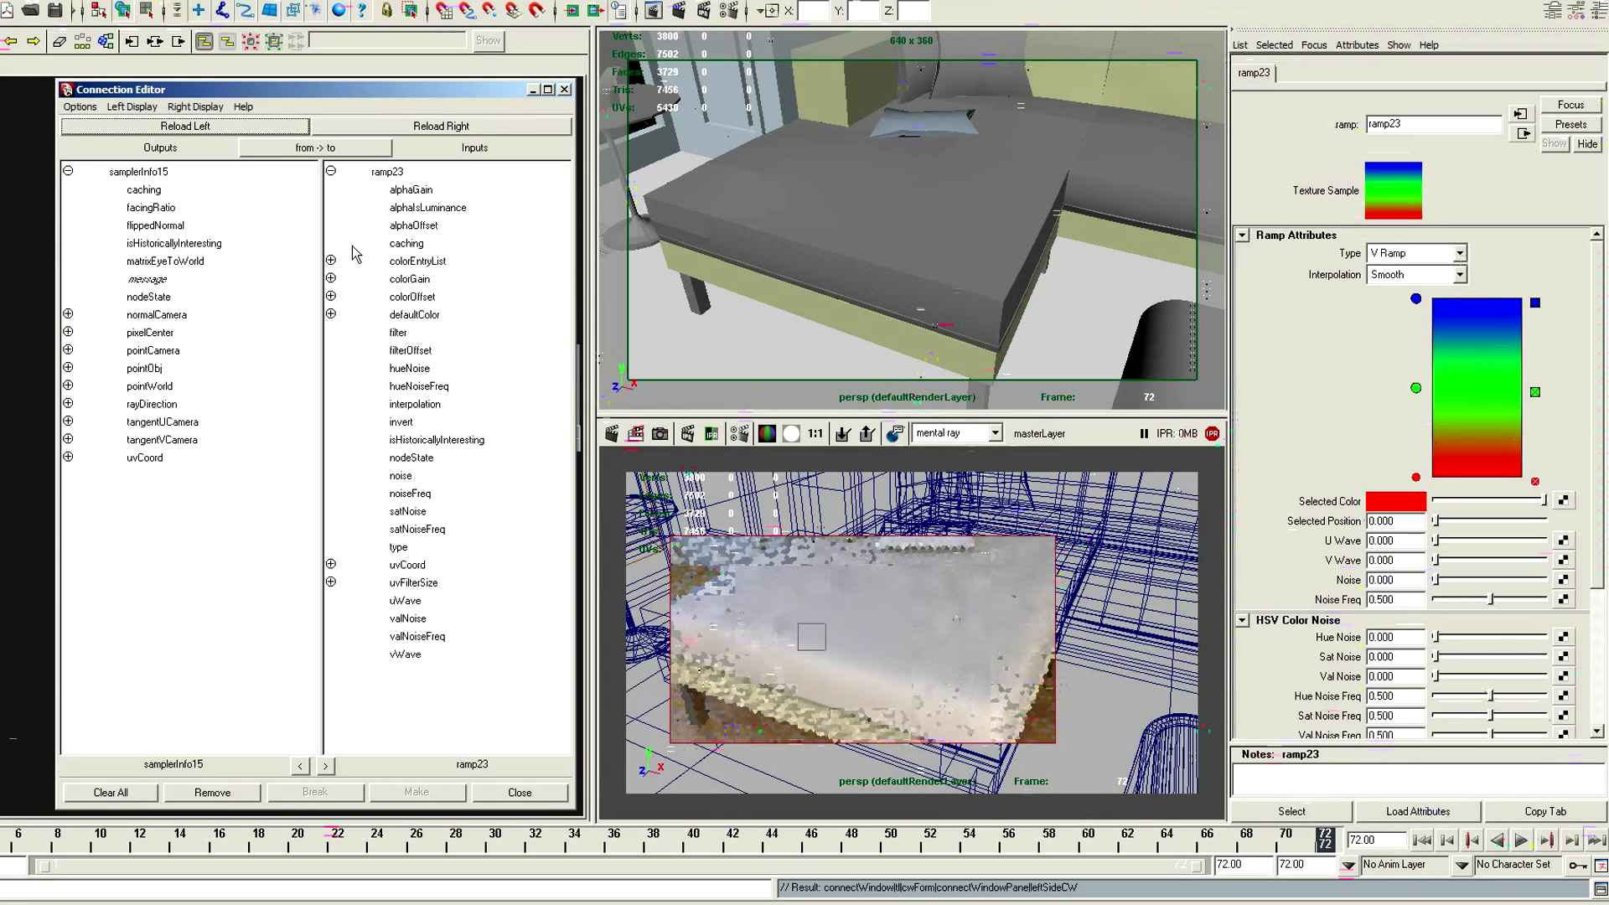
pyautogui.click(152, 208)
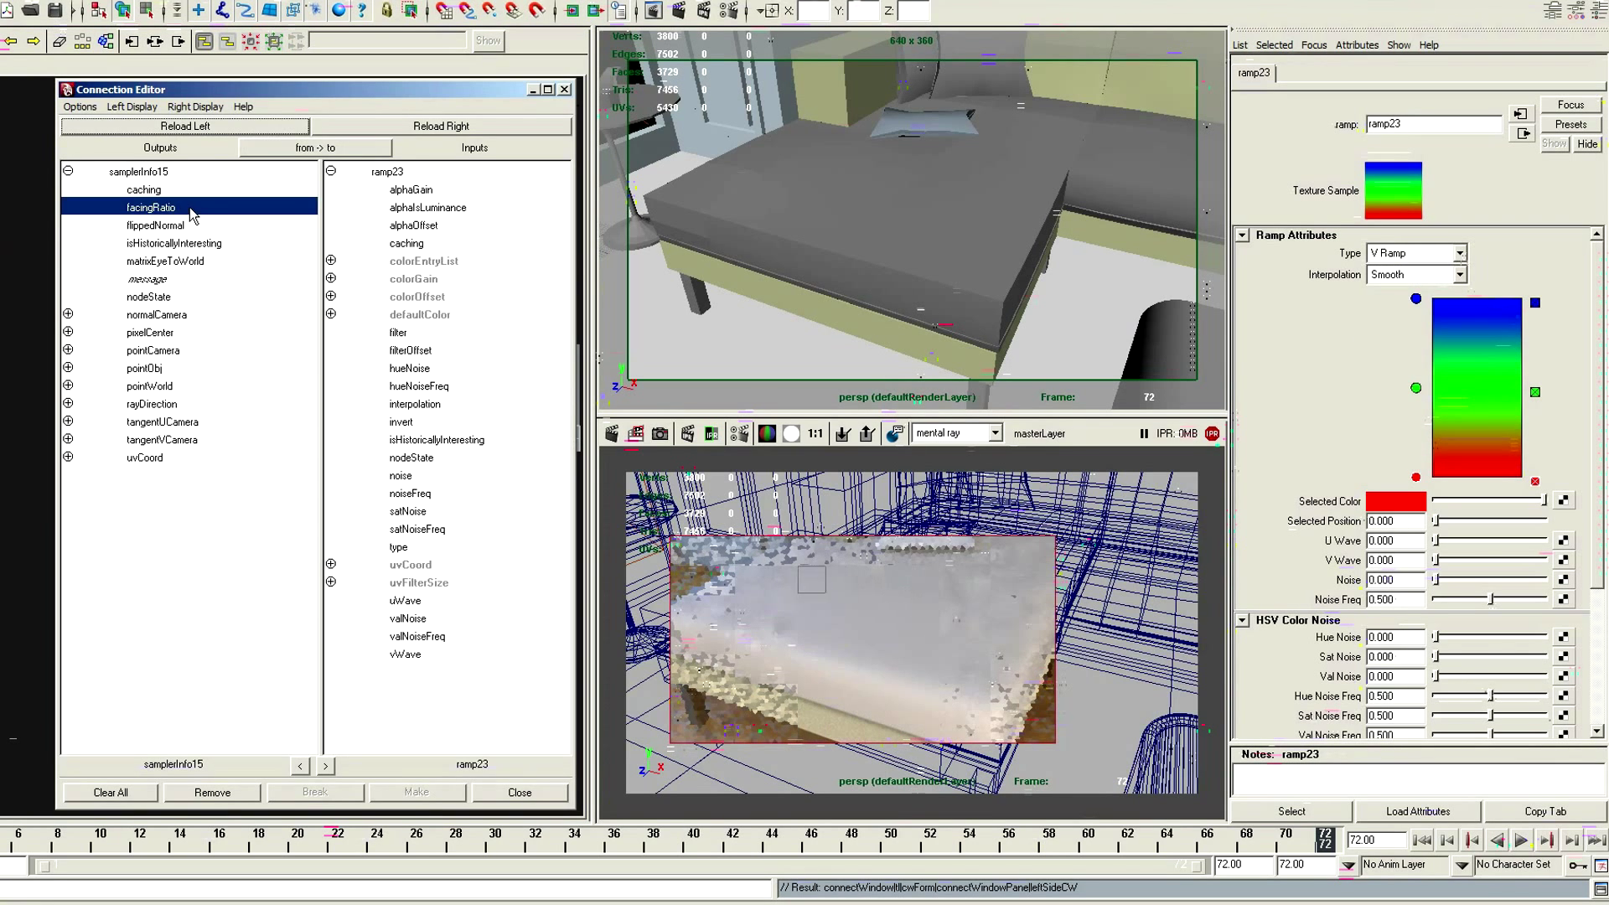
pyautogui.click(330, 564)
pyautogui.click(415, 600)
pyautogui.click(519, 792)
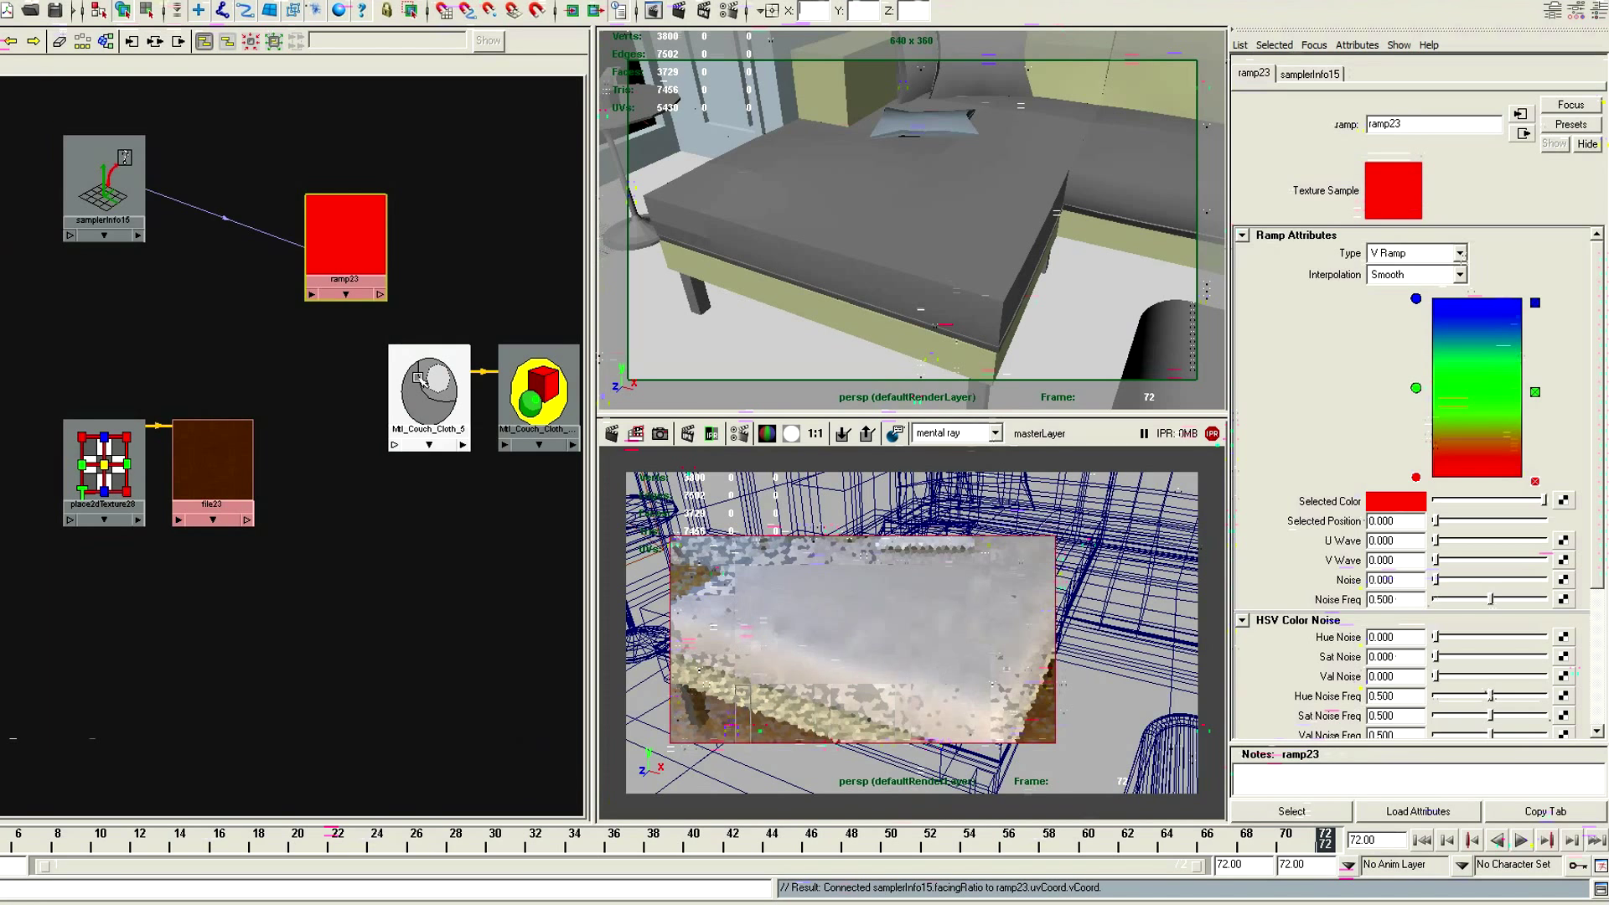
# Connect the ramp texture to the diffuse color of Mtl_Couch_Cloth_5 and remove the ramp's green middle entry
pyautogui.click(420, 380)
pyautogui.moveTo(344, 248); pyautogui.dragTo(1298, 269, button='middle')
pyautogui.click(324, 252)
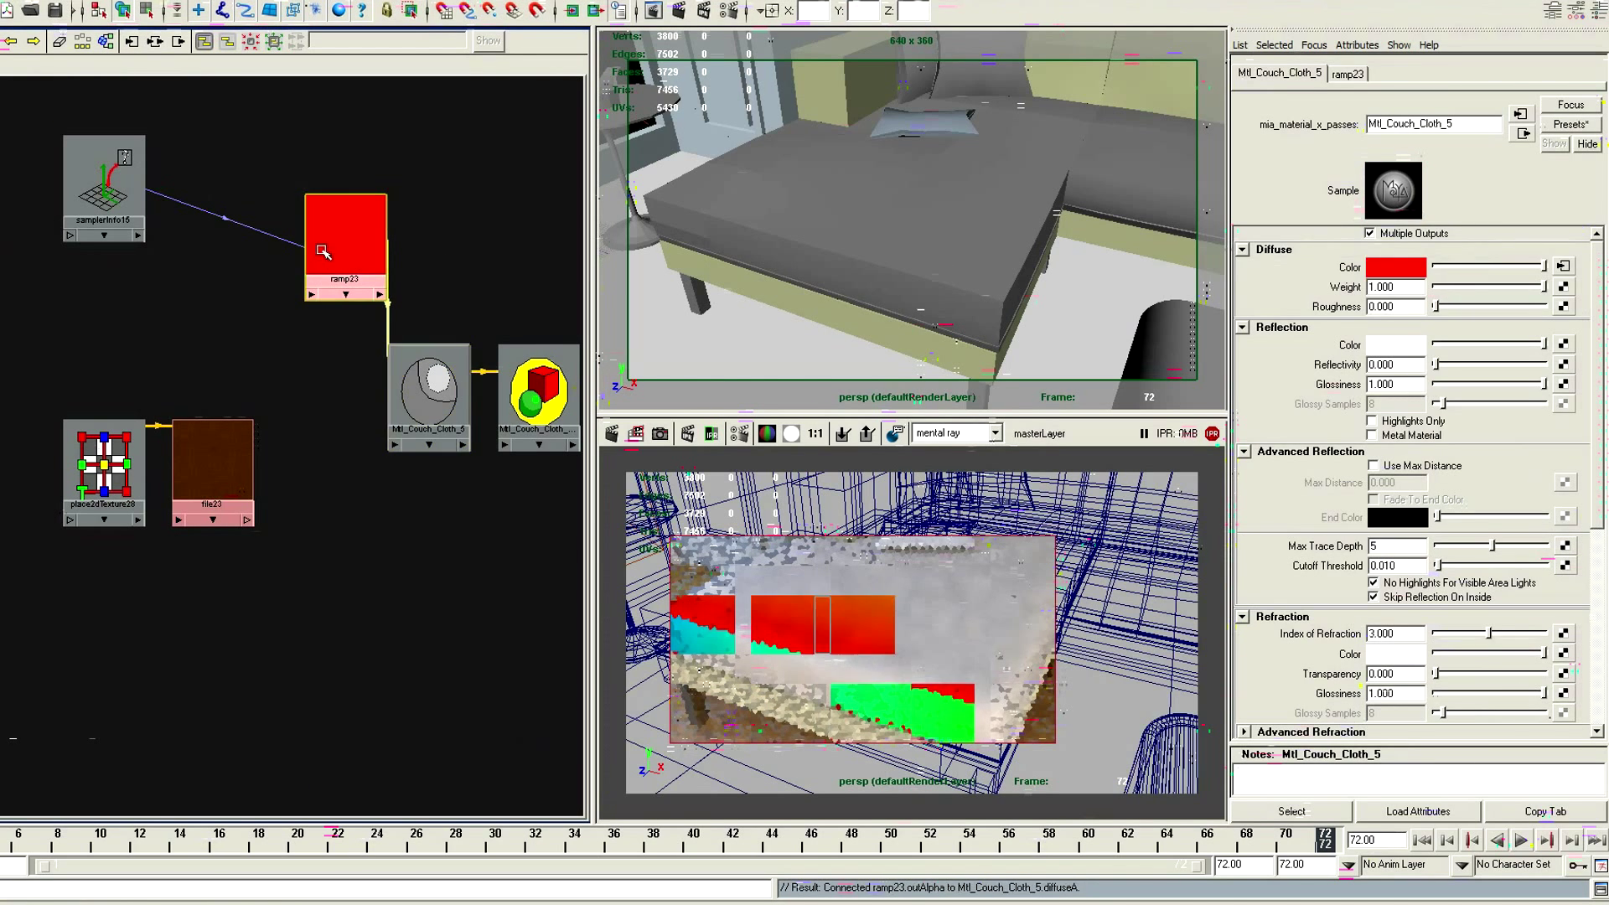
pyautogui.click(1563, 267)
pyautogui.click(1535, 388)
# Recolor the ramp's red entry to a pale yellow with hue 58, saturation 0.272 and value 0.85
pyautogui.click(1388, 503)
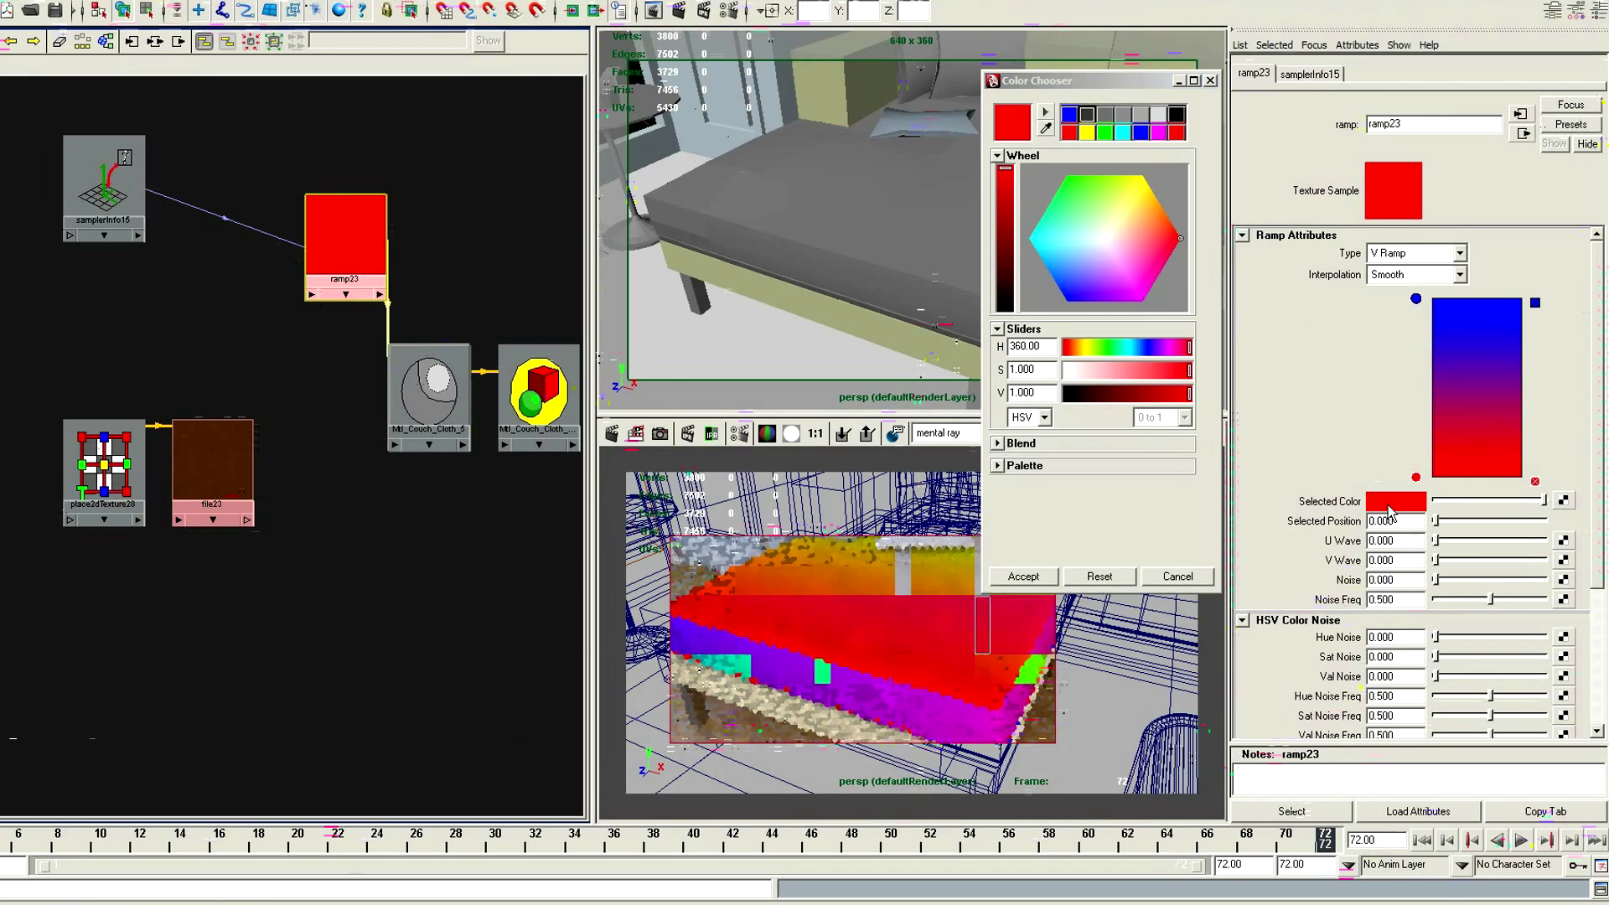
pyautogui.moveTo(1161, 348)
pyautogui.mouseDown()
pyautogui.moveTo(1087, 348)
pyautogui.moveTo(742, 241)
pyautogui.mouseUp()
pyautogui.write('58')
pyautogui.press('Return')
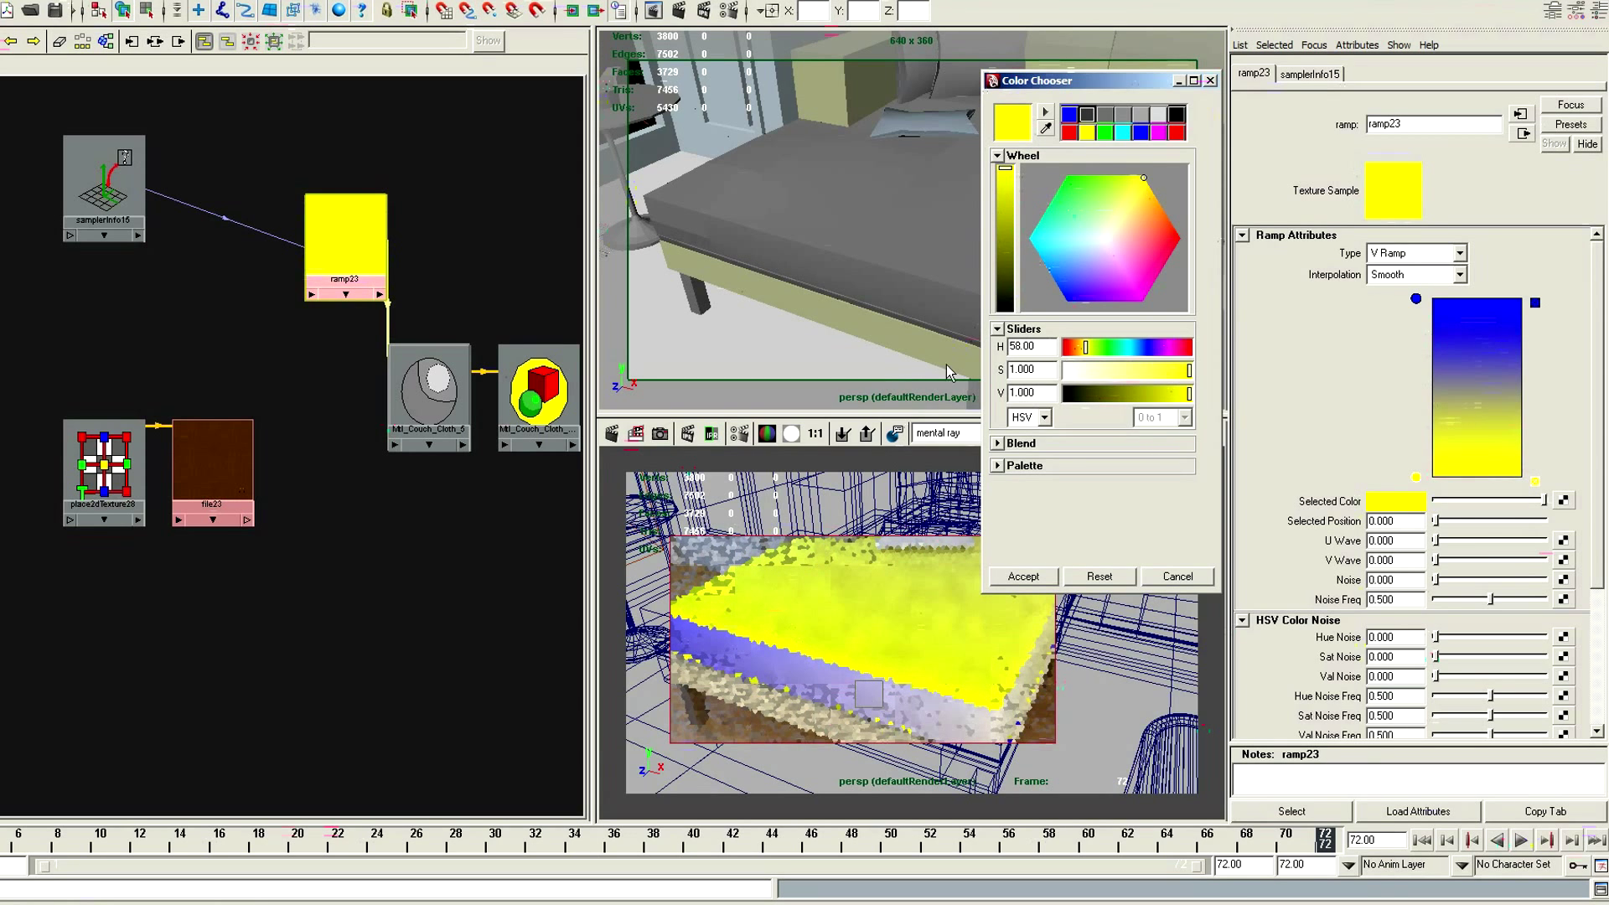
pyautogui.moveTo(1189, 370); pyautogui.dragTo(1156, 394)
pyautogui.doubleClick(1054, 392)
pyautogui.write('0.85')
pyautogui.press('Return')
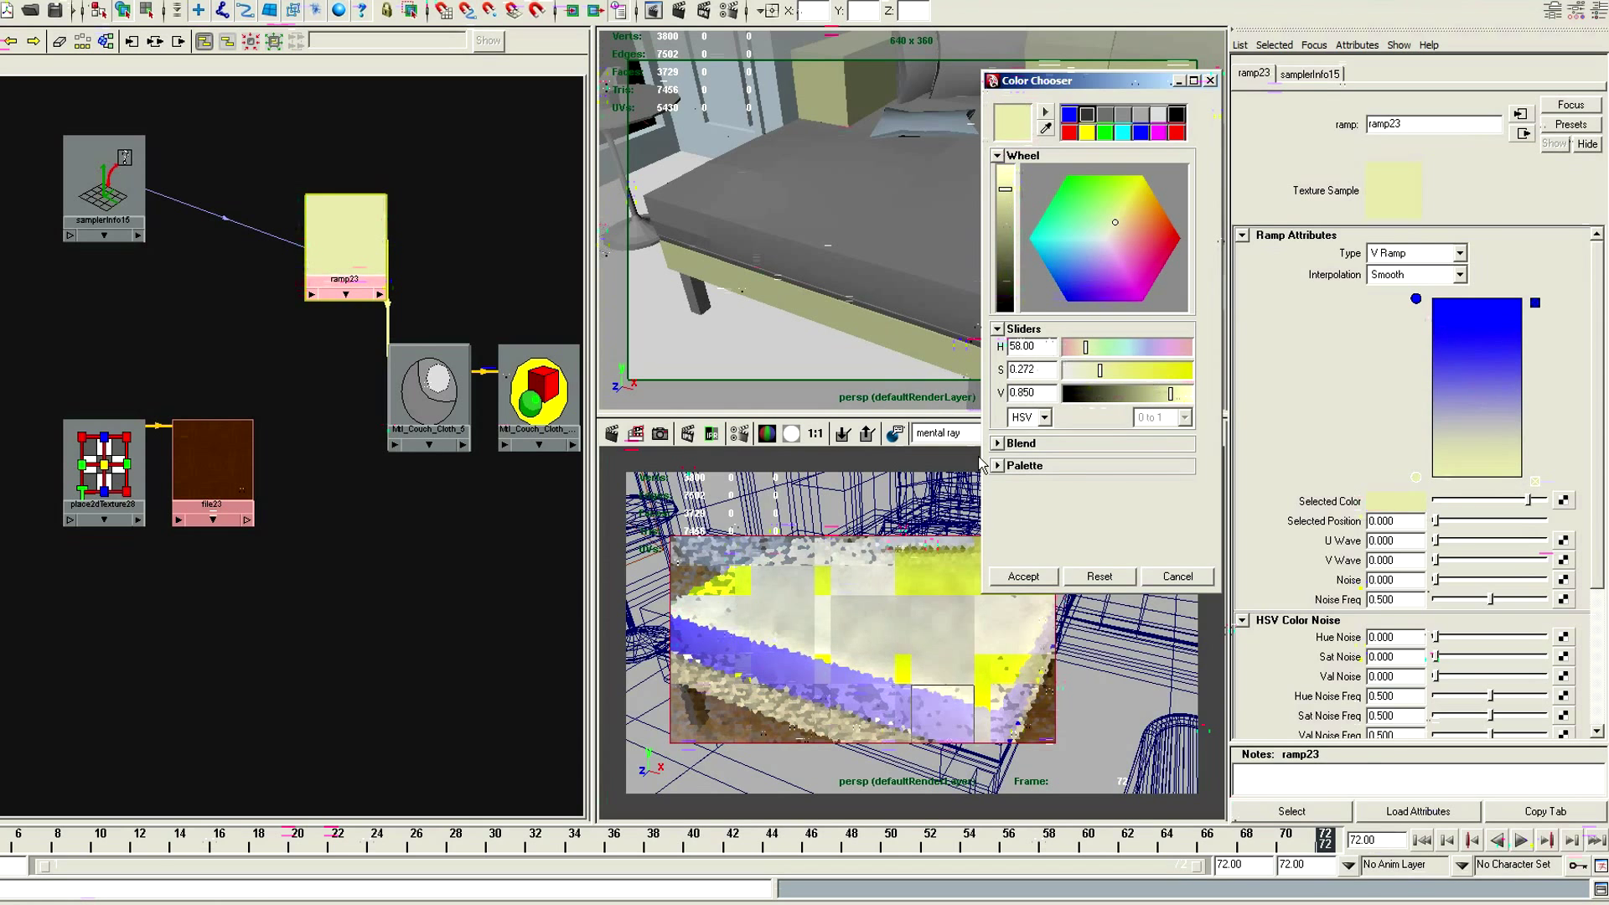
# Move the ramp's blue entry to position 0.670 and give it the sampled pale yellow darkened to value 0.45
pyautogui.moveTo(1417, 299); pyautogui.dragTo(1420, 359)
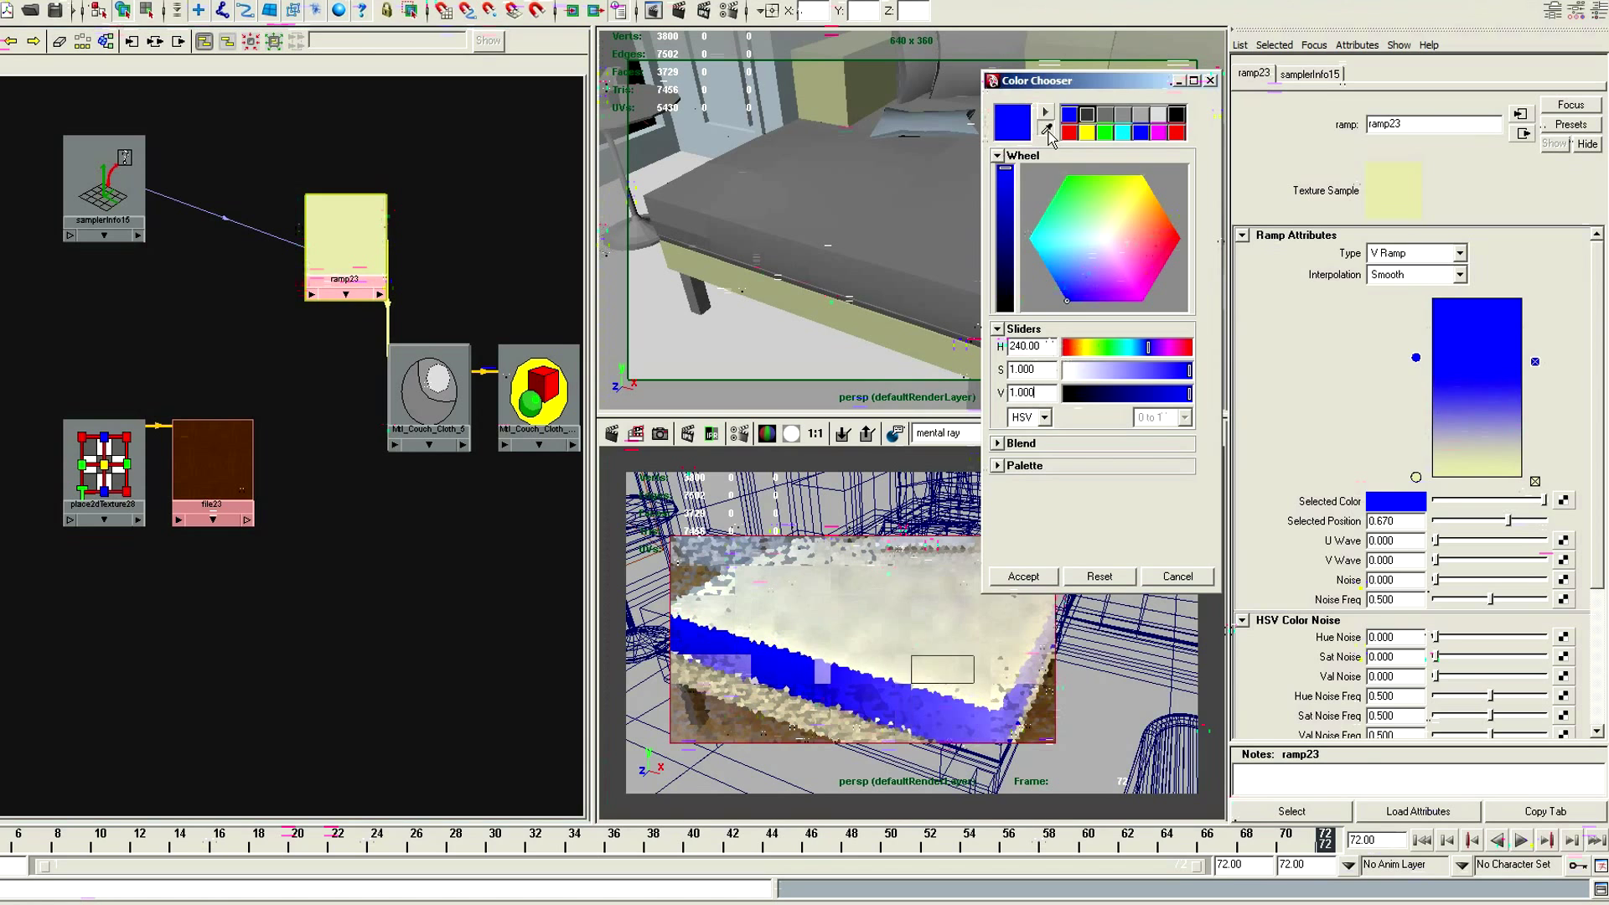
pyautogui.click(1416, 477)
pyautogui.moveTo(1038, 392); pyautogui.dragTo(790, 263)
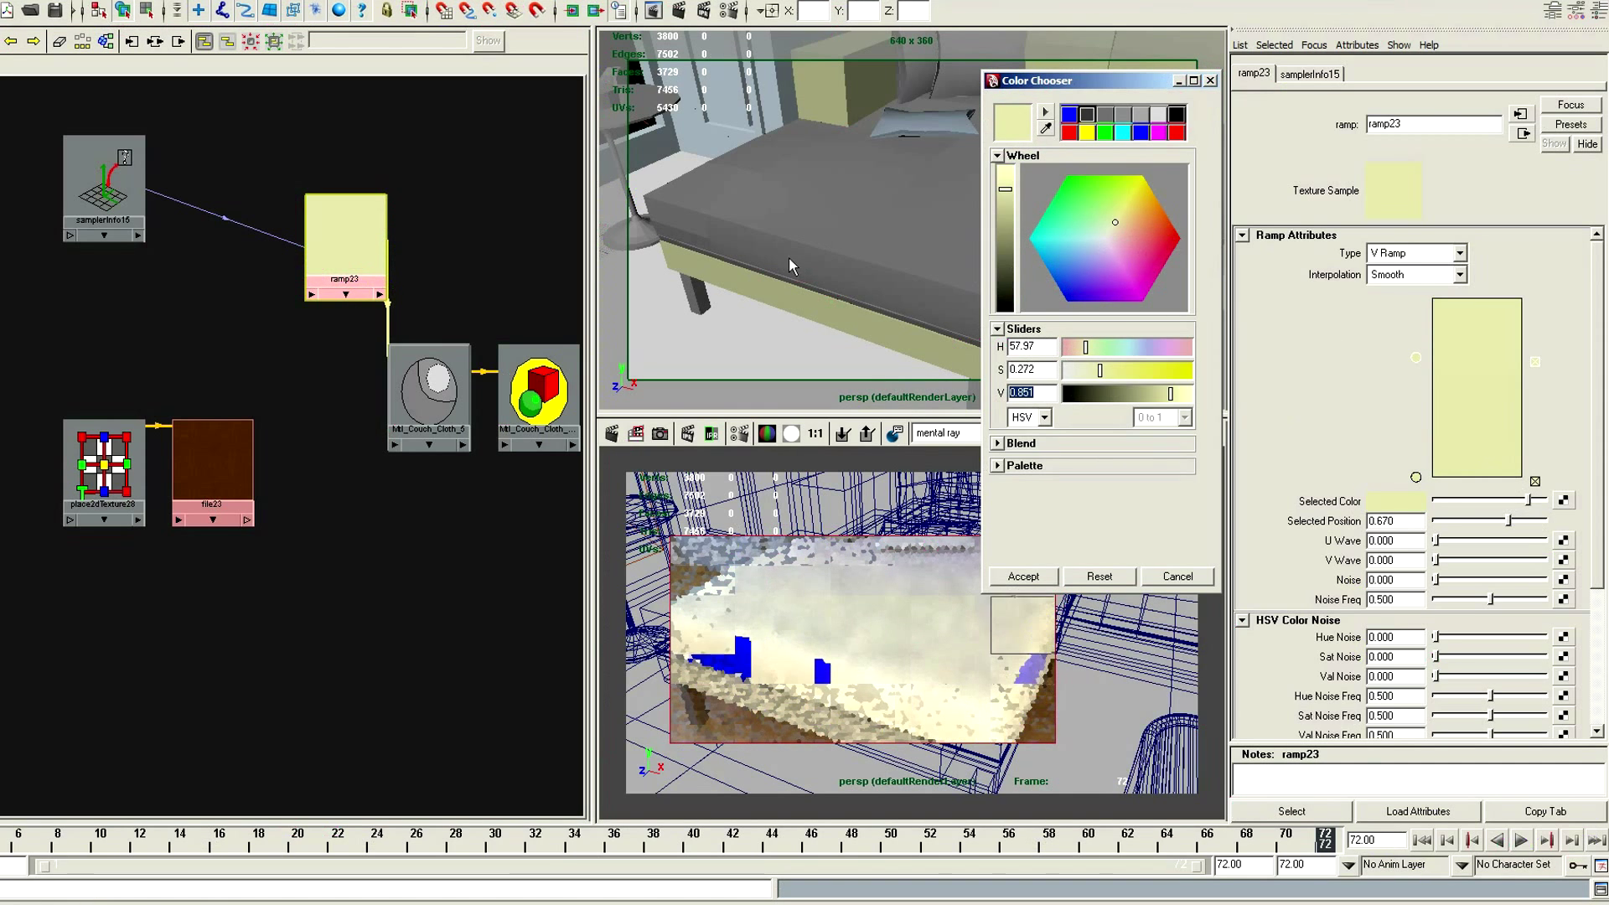
pyautogui.write('.45')
pyautogui.press('Return')
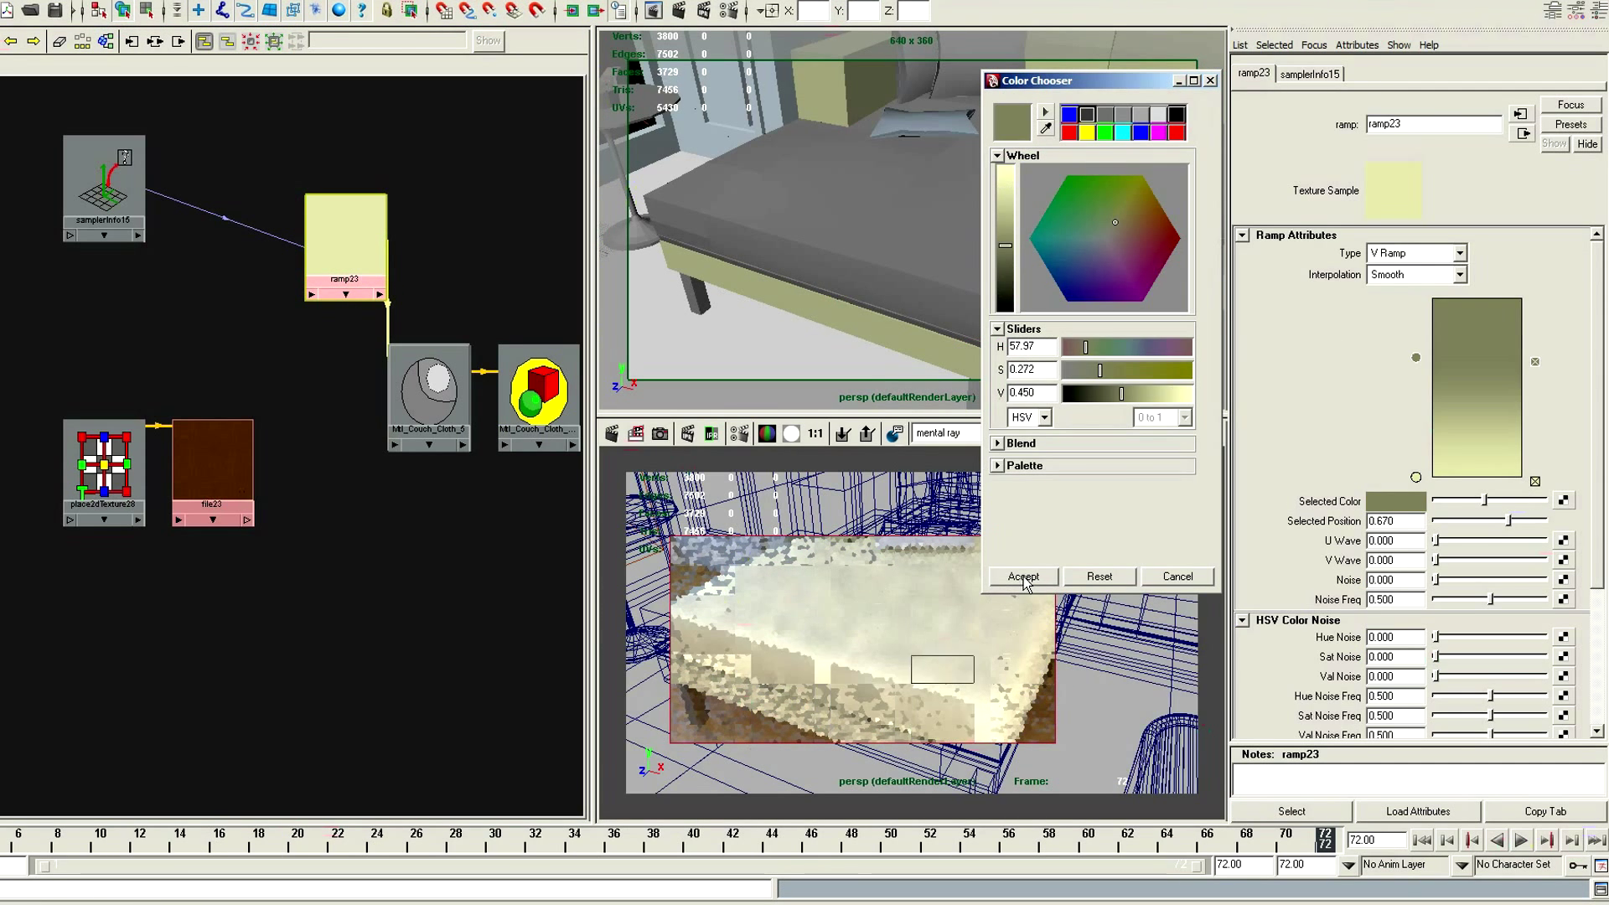
pyautogui.click(1023, 577)
# Set the couch cloth material's diffuse weight to 0.85 and its roughness to 0.5
pyautogui.click(429, 389)
pyautogui.moveTo(1397, 287); pyautogui.dragTo(1097, 263)
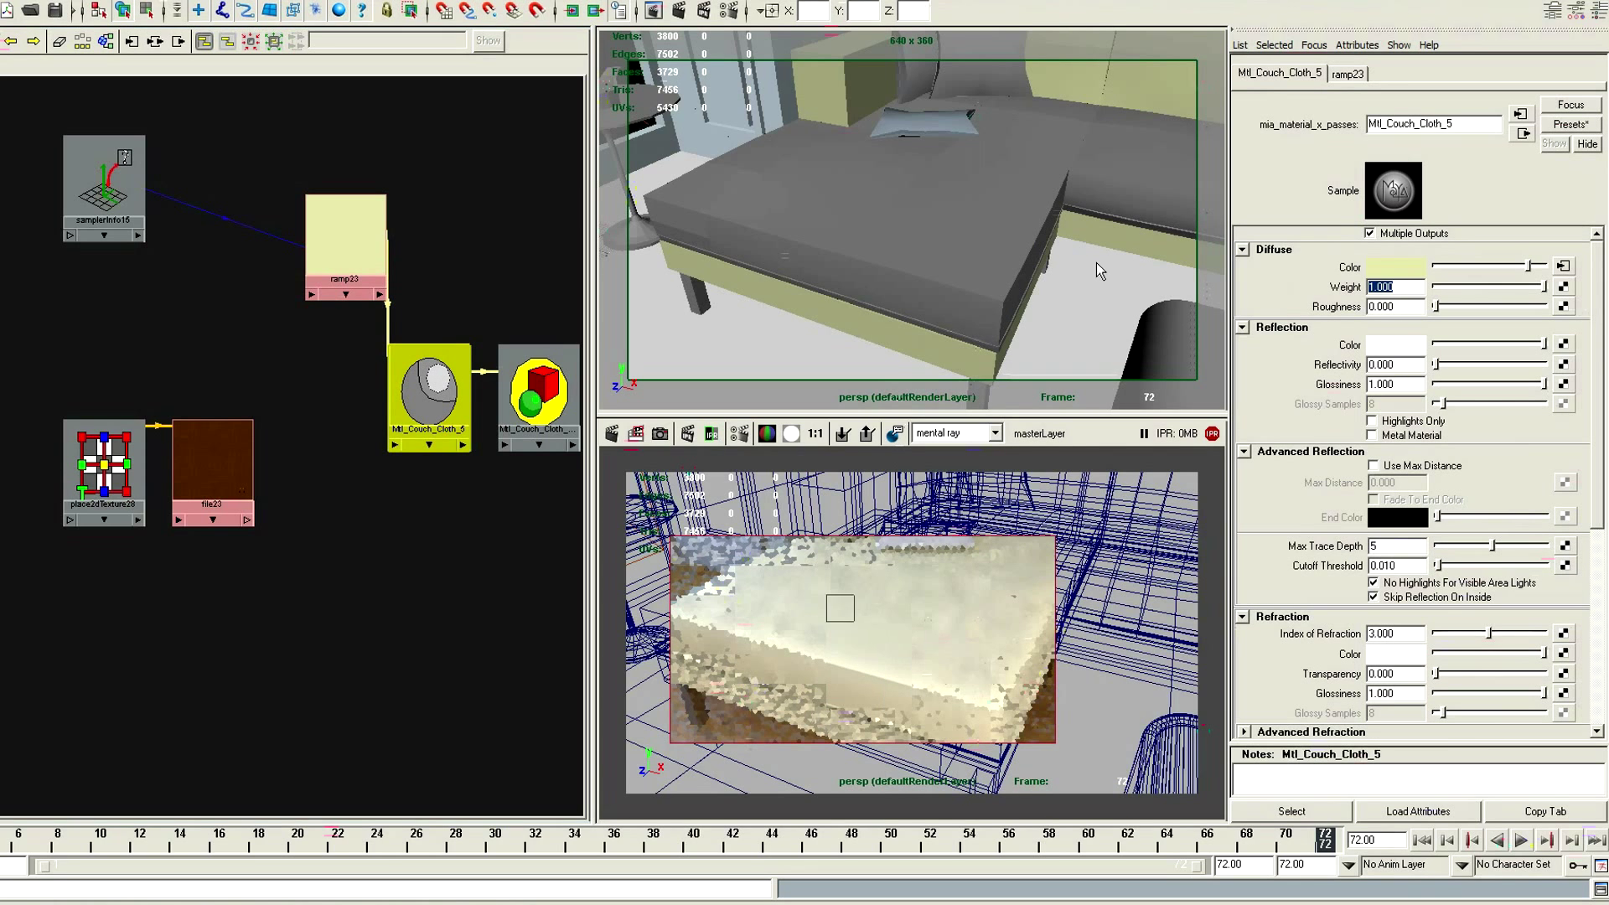
pyautogui.write('.')
pyautogui.write('0.5')
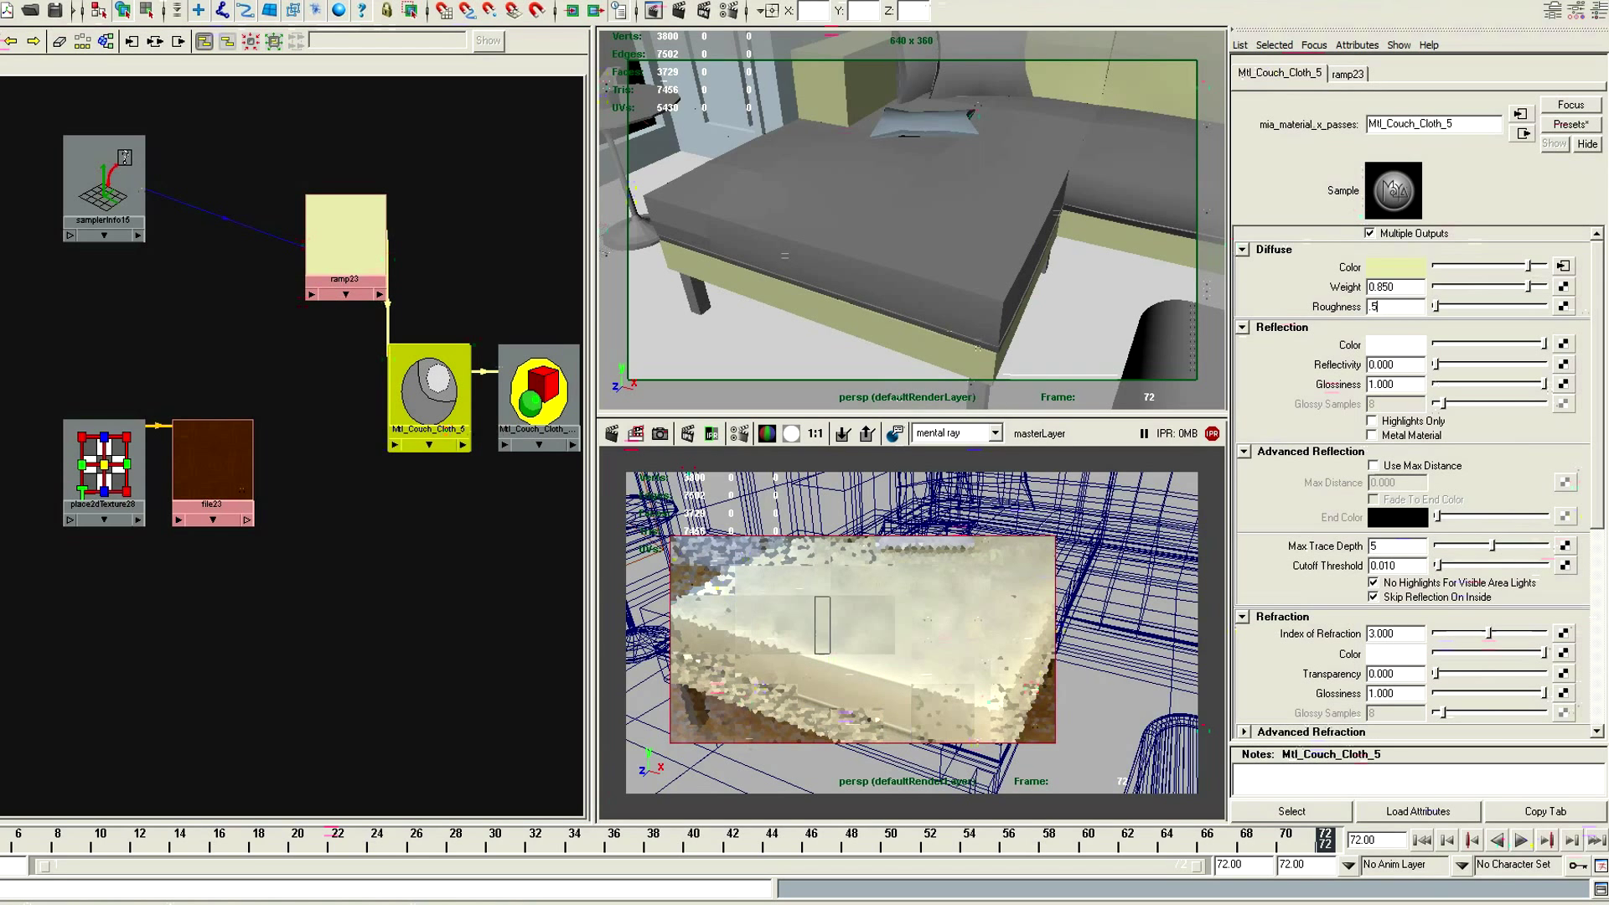
pyautogui.press('Tab')
# Set the couch cloth material's reflectivity to 0.2 and reflection glossiness to 0.1, and enable Highlights Only
pyautogui.write('0.2')
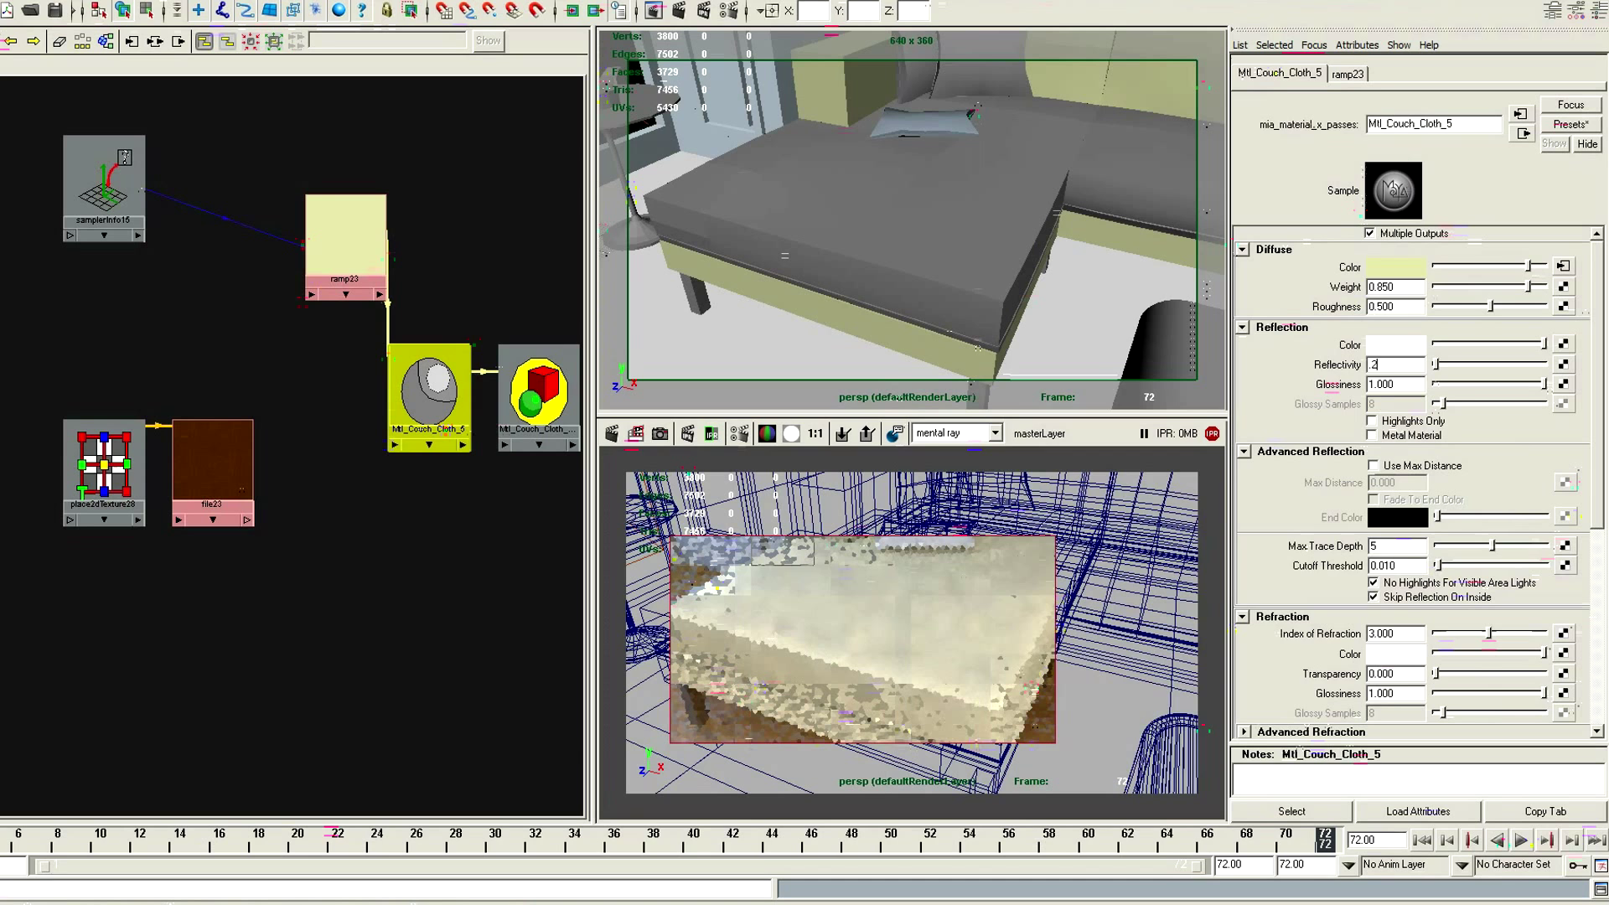
pyautogui.press('Tab')
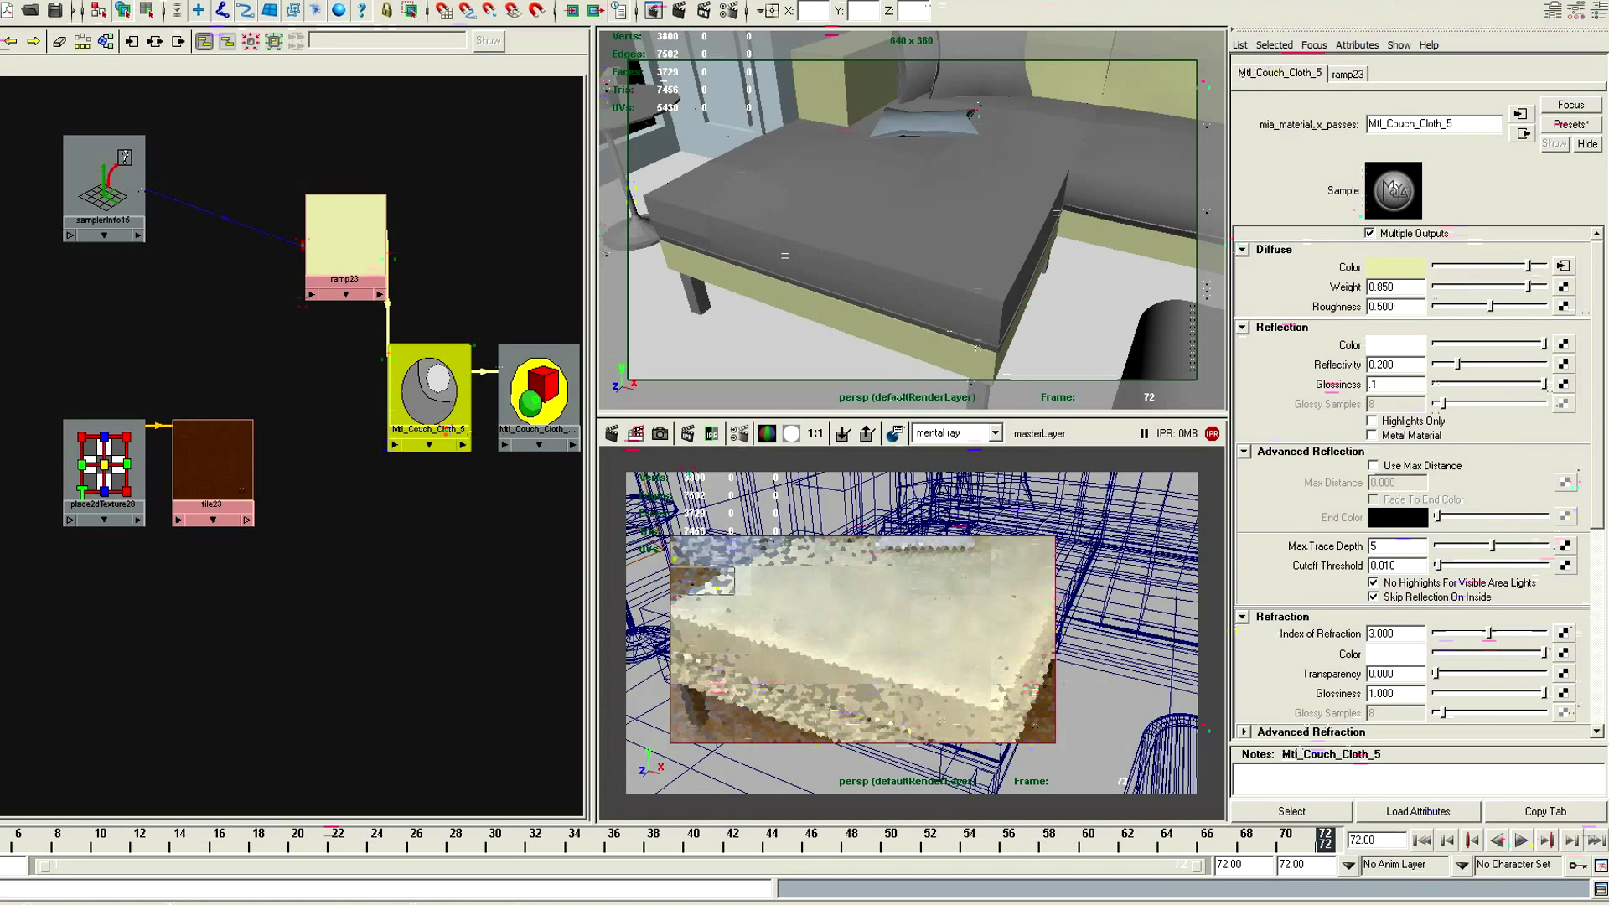
pyautogui.write('.1')
pyautogui.press('Return')
pyautogui.press('space')
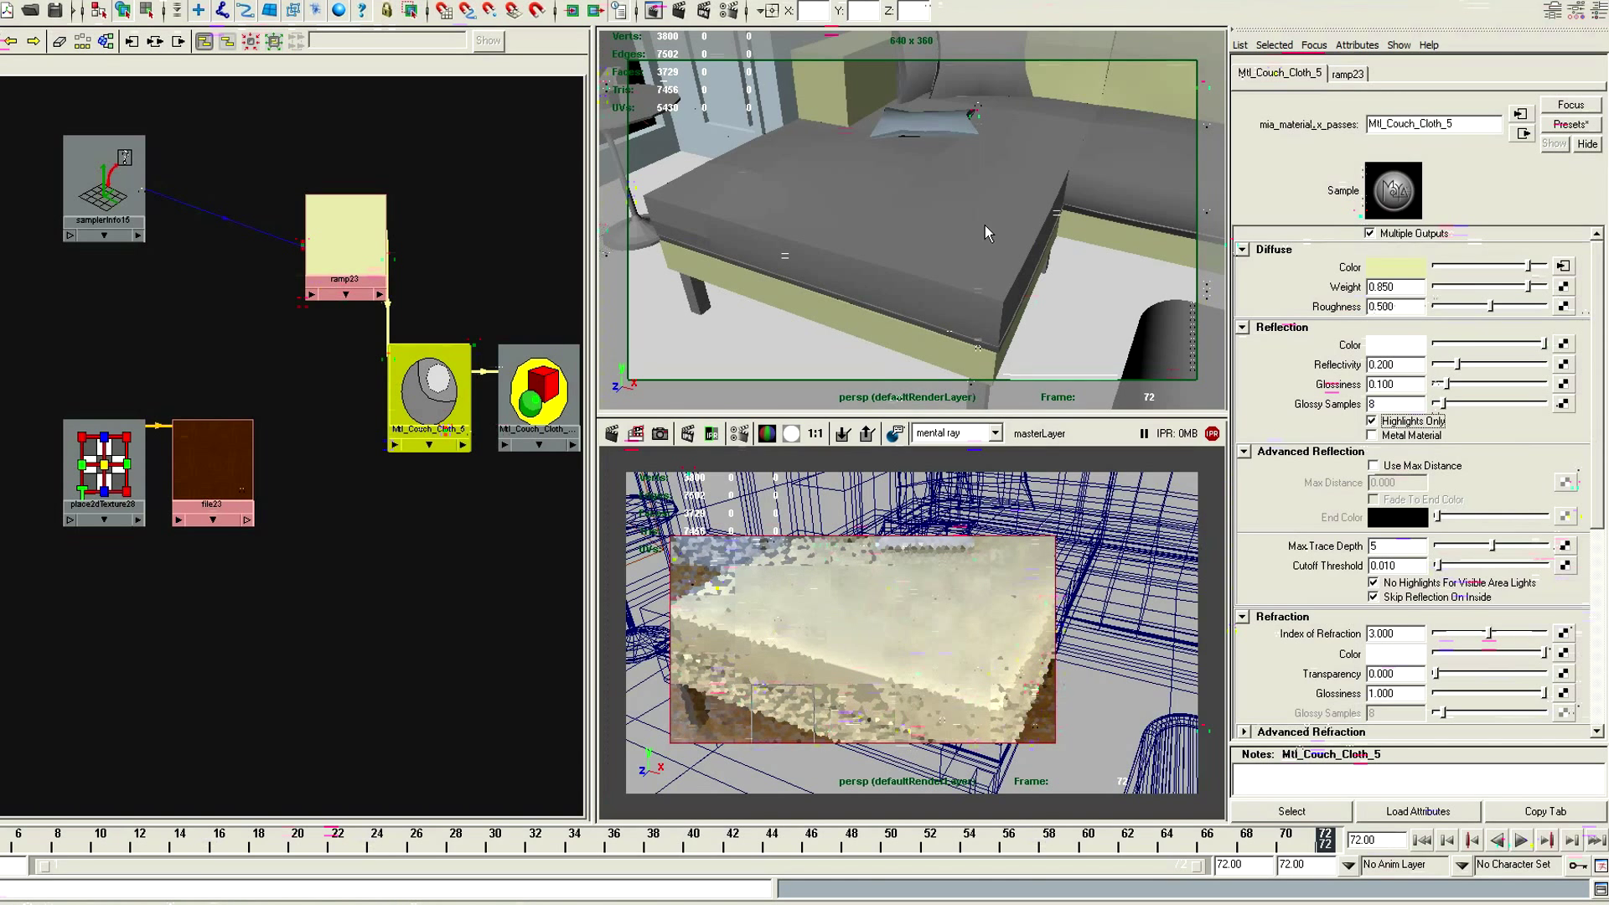
# Connect the file23 texture to the couch cloth material's standard bump and set the bump depth to 0.35
pyautogui.middleClick(984, 225)
pyautogui.moveTo(1596, 405); pyautogui.dragTo(1601, 588)
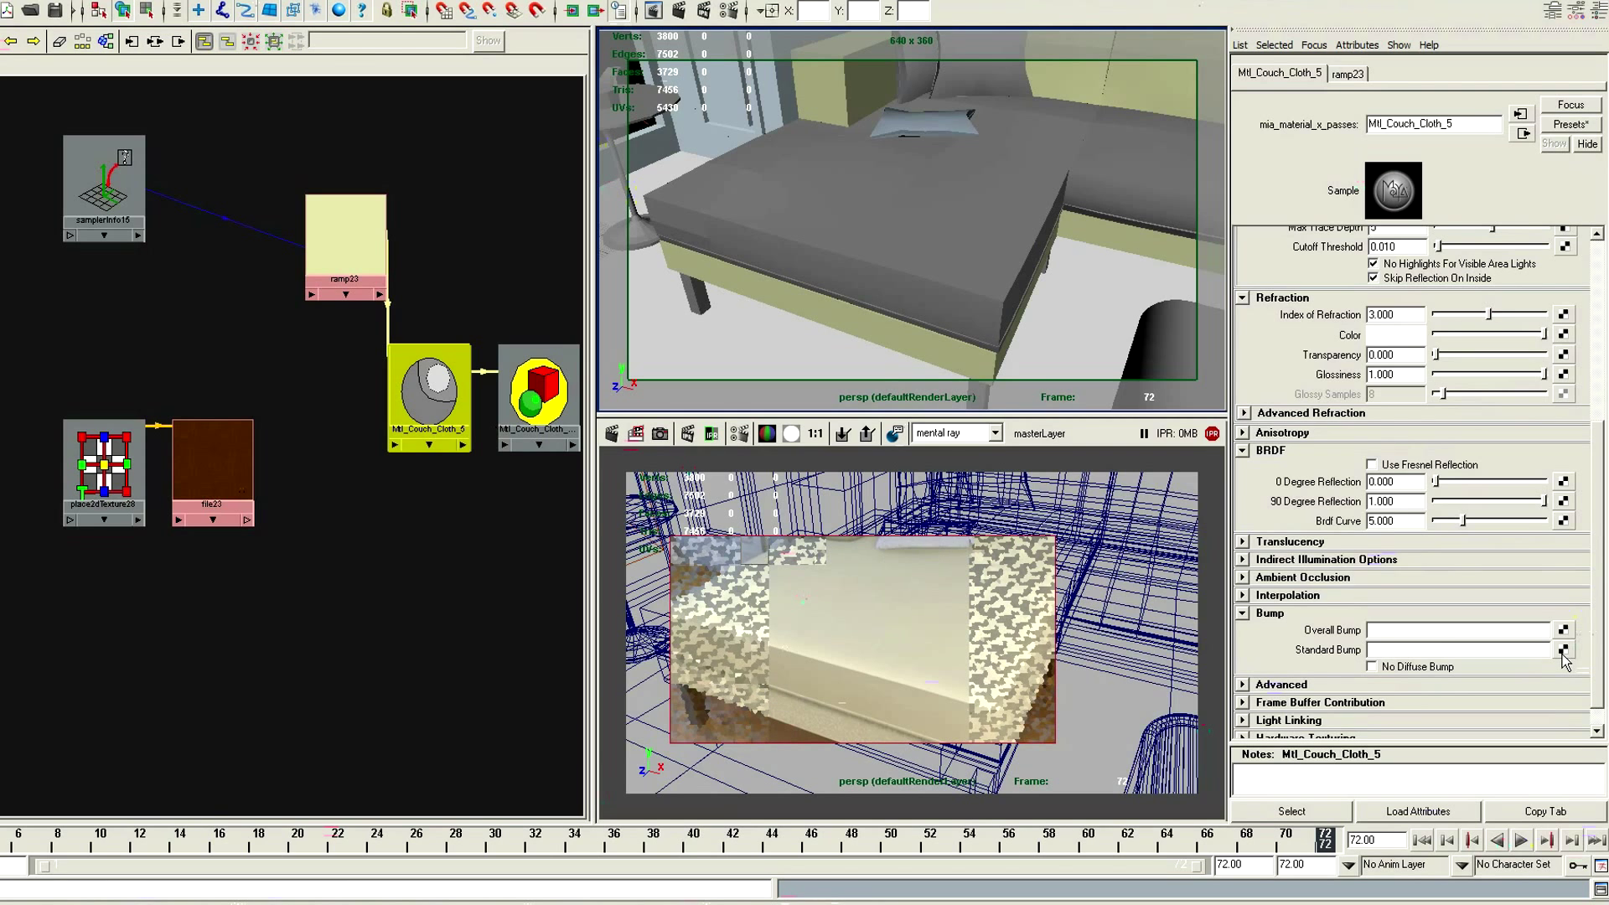
pyautogui.moveTo(199, 485); pyautogui.dragTo(1299, 645, button='middle')
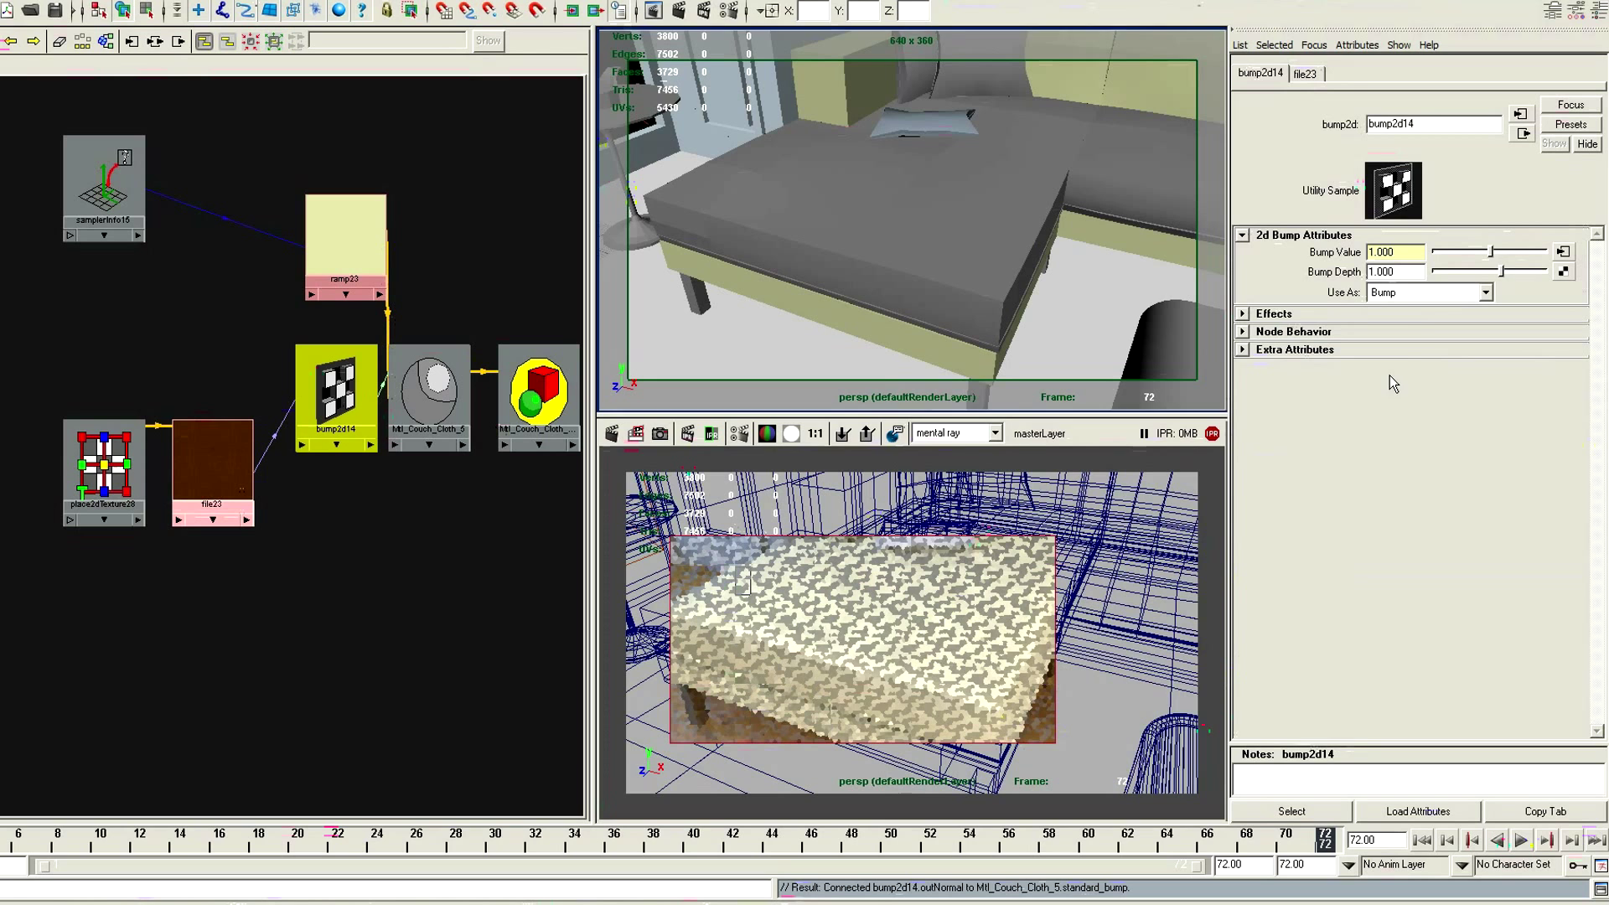
pyautogui.moveTo(1399, 272); pyautogui.dragTo(1353, 274)
pyautogui.write('.35')
pyautogui.press('Return')
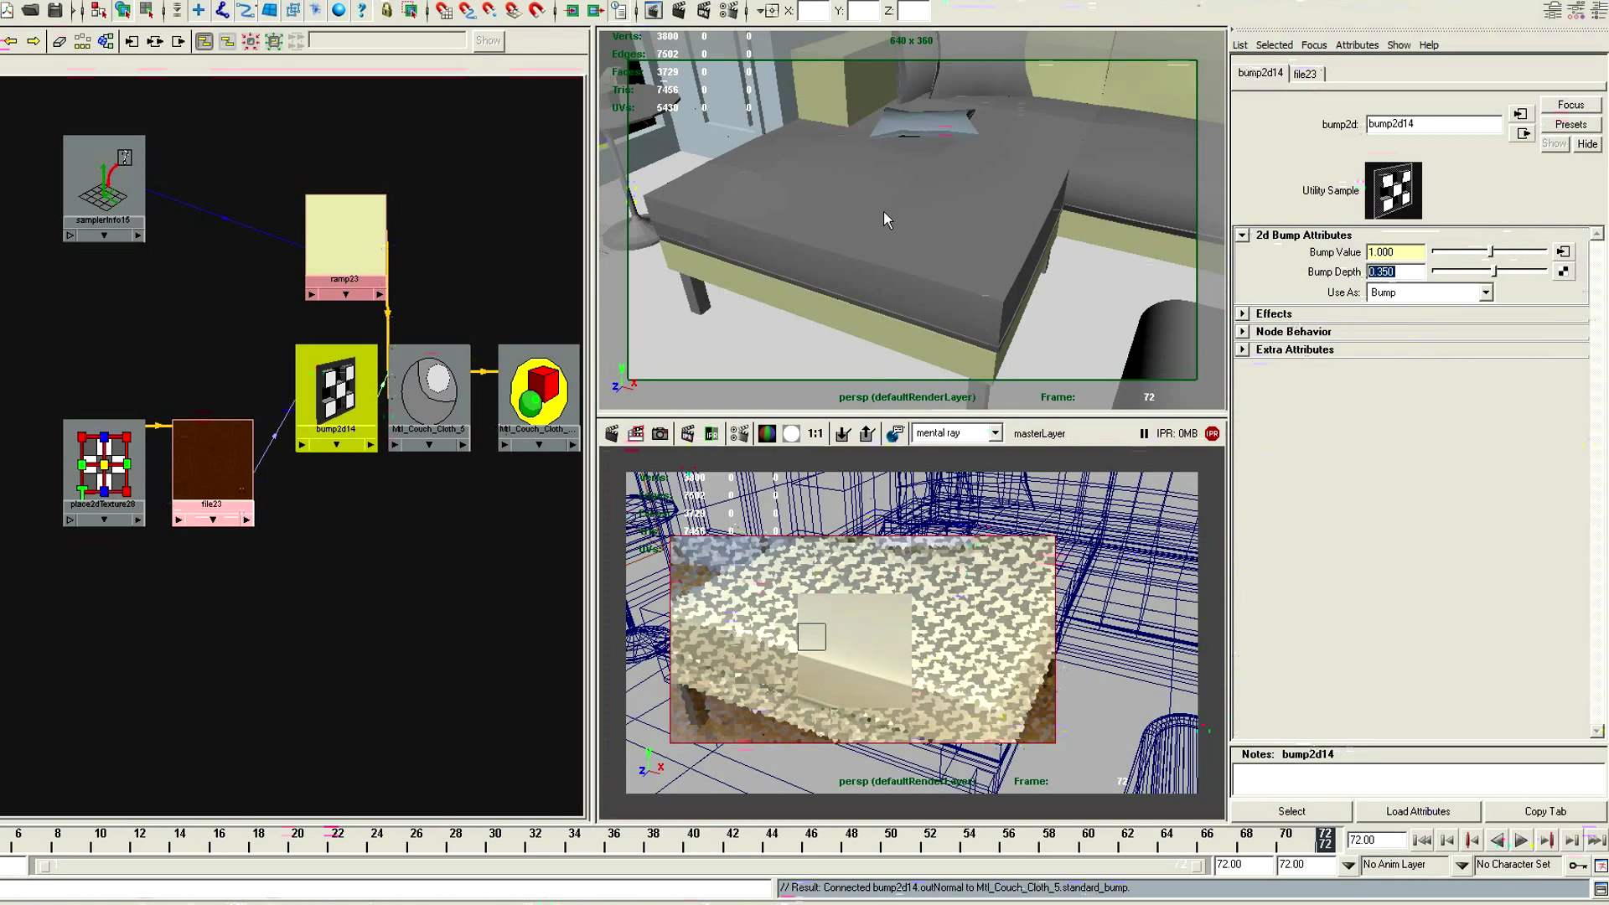
# Select the large seat cushion, render its region again to check the cloth bump, and return to the couch cloth material
pyautogui.click(853, 247)
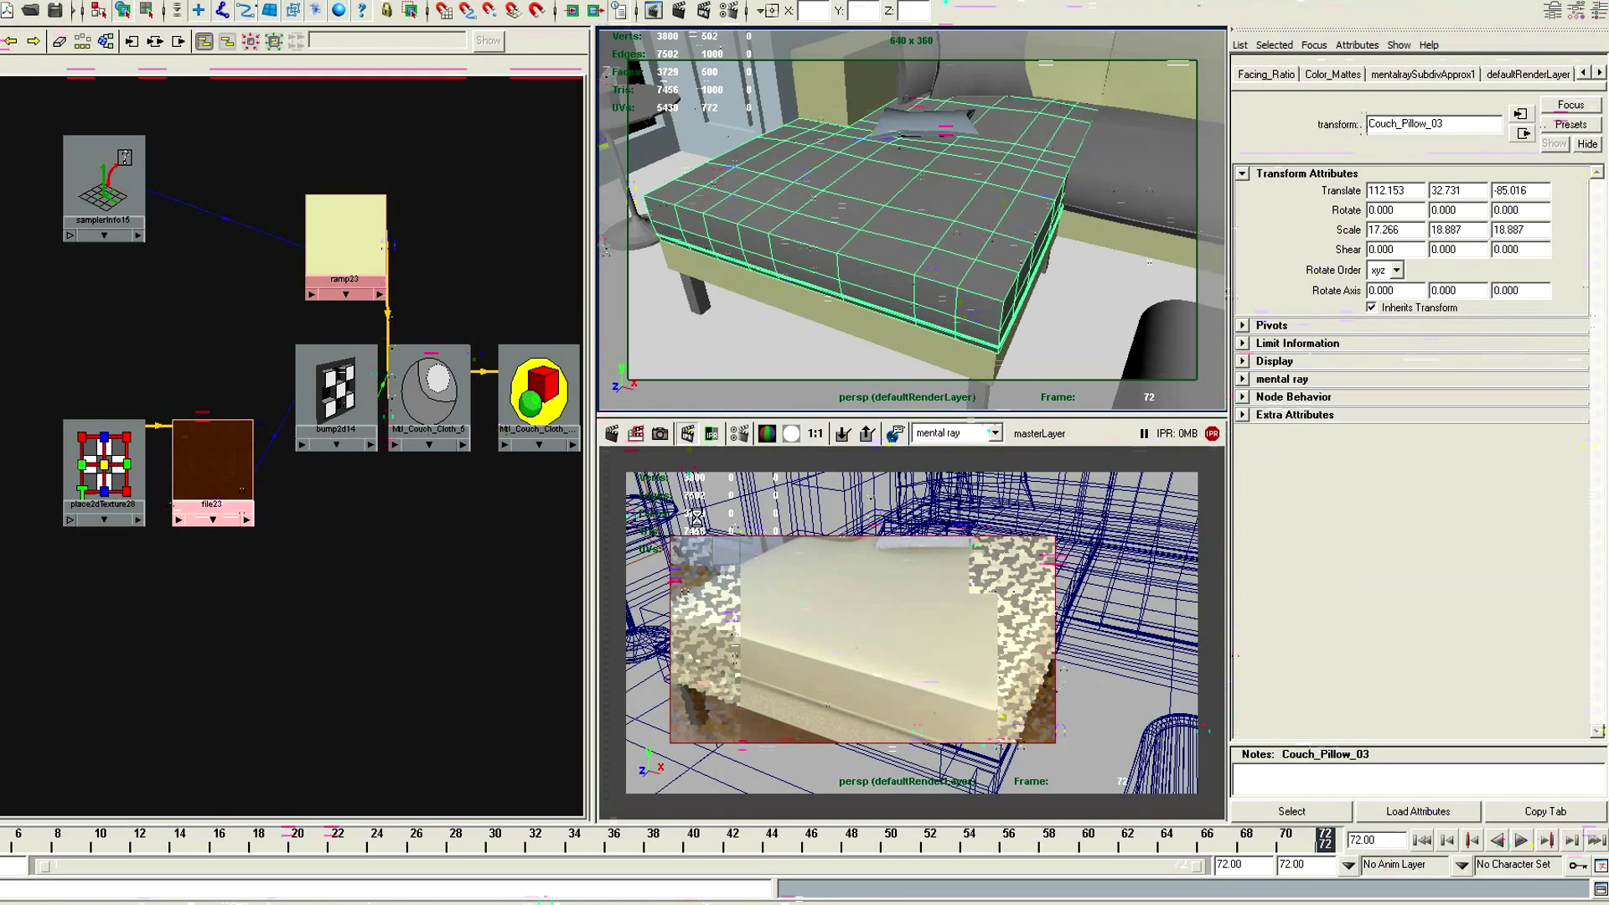
pyautogui.moveTo(1038, 741); pyautogui.dragTo(1054, 741)
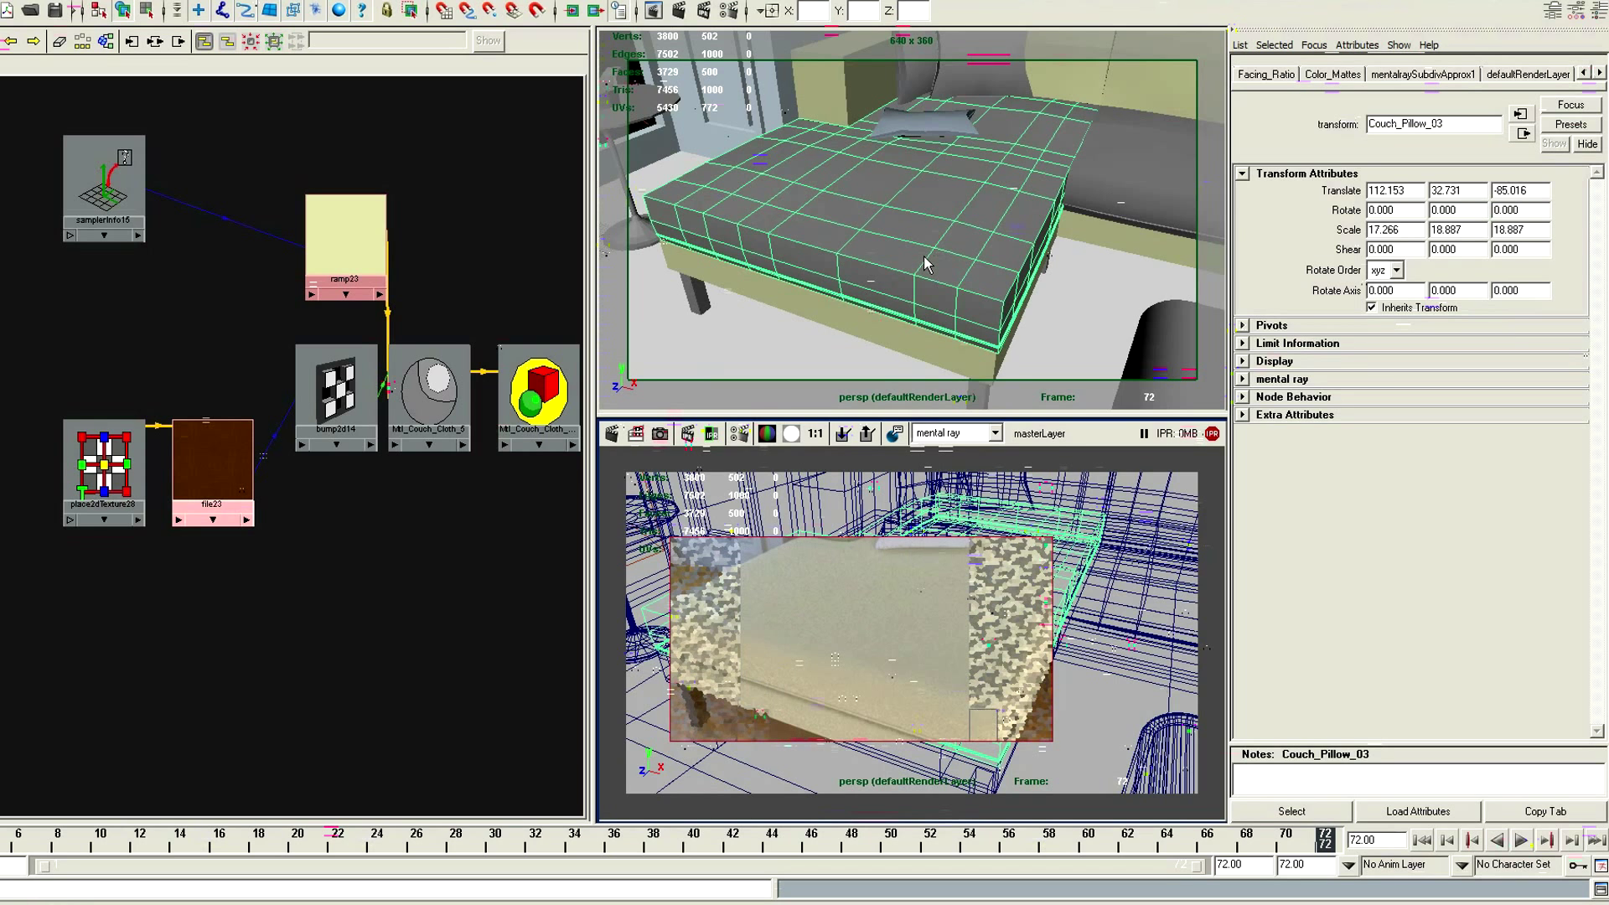
pyautogui.click(429, 389)
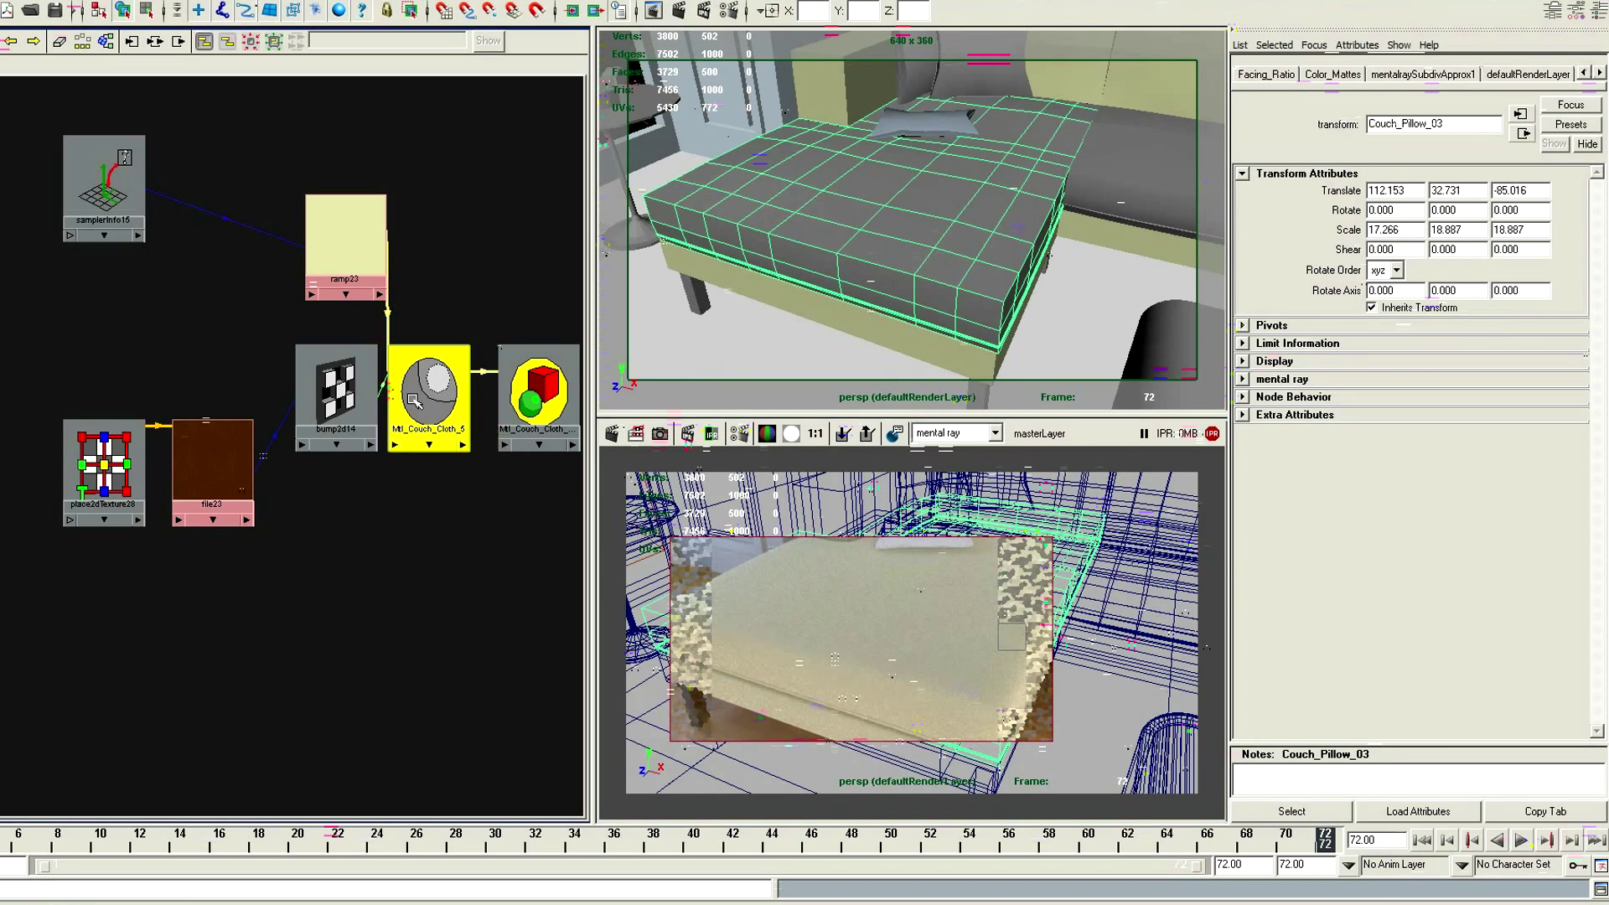
pyautogui.scroll(5, 1594, 501)
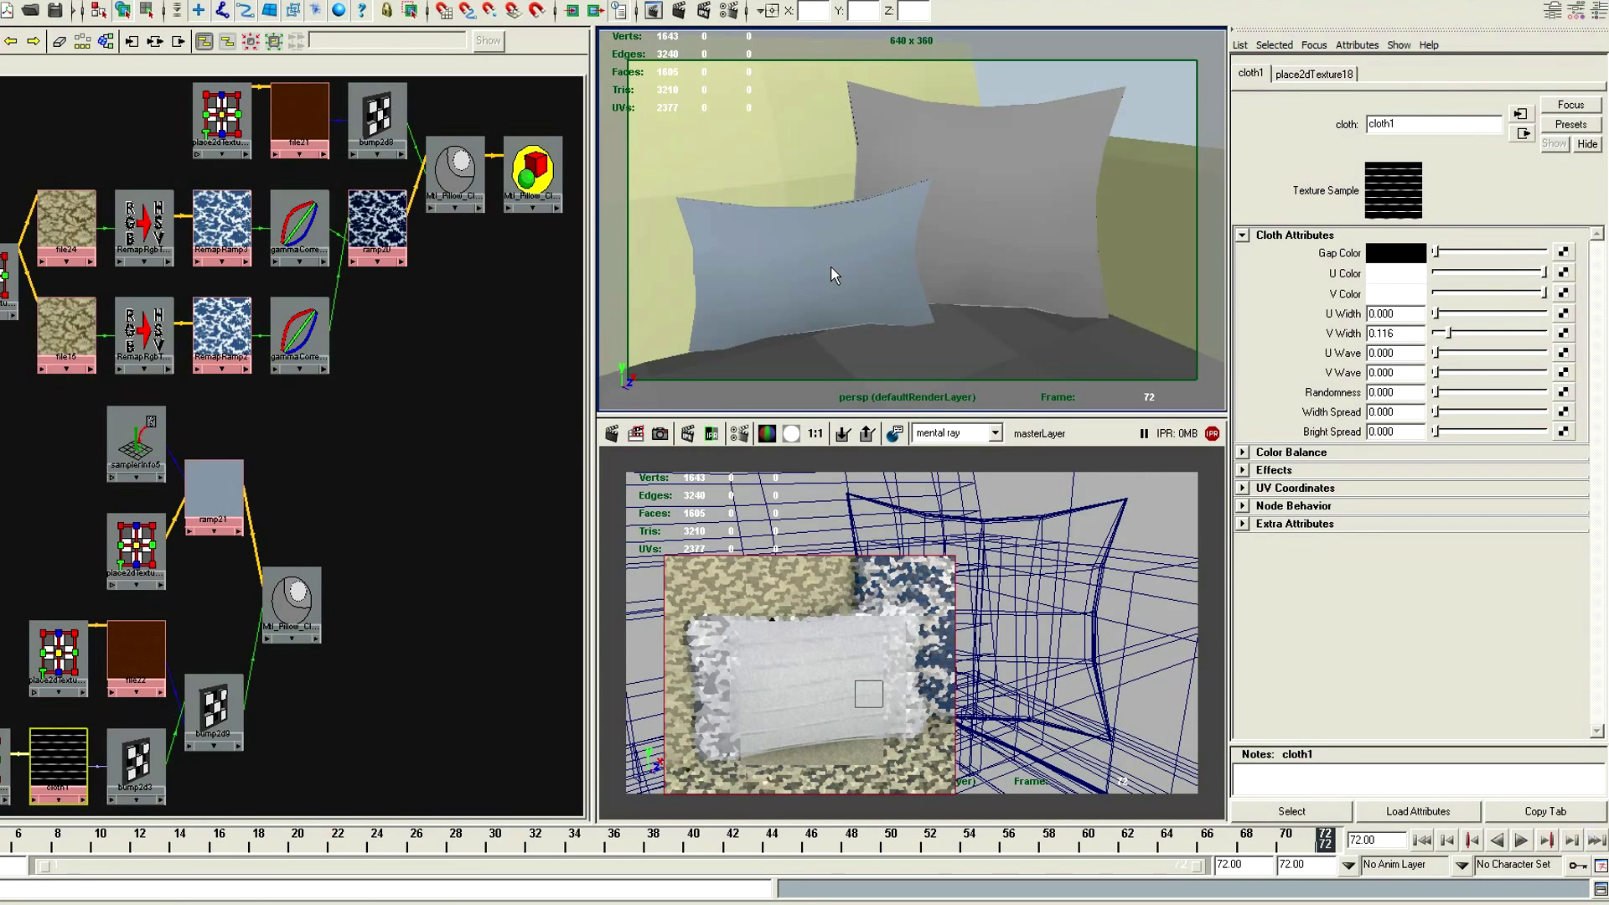
# Set the pillow cloth texture's V Wave to 0.252 and the bump depth of bump2d9 to 4
pyautogui.moveTo(1434, 372); pyautogui.dragTo(1492, 378)
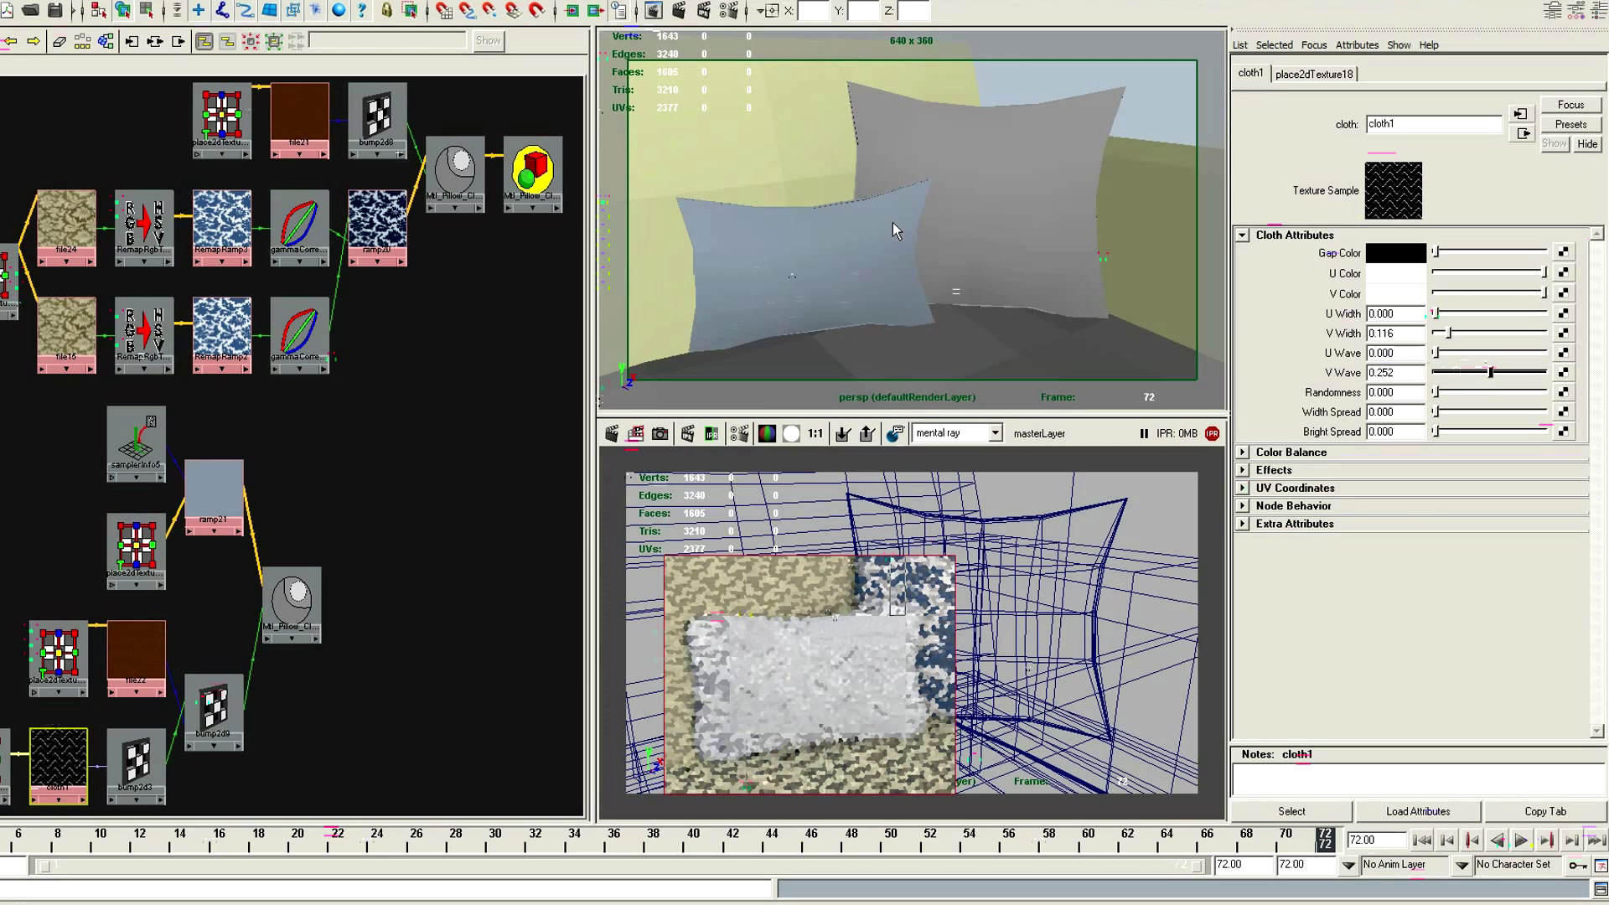
pyautogui.click(222, 740)
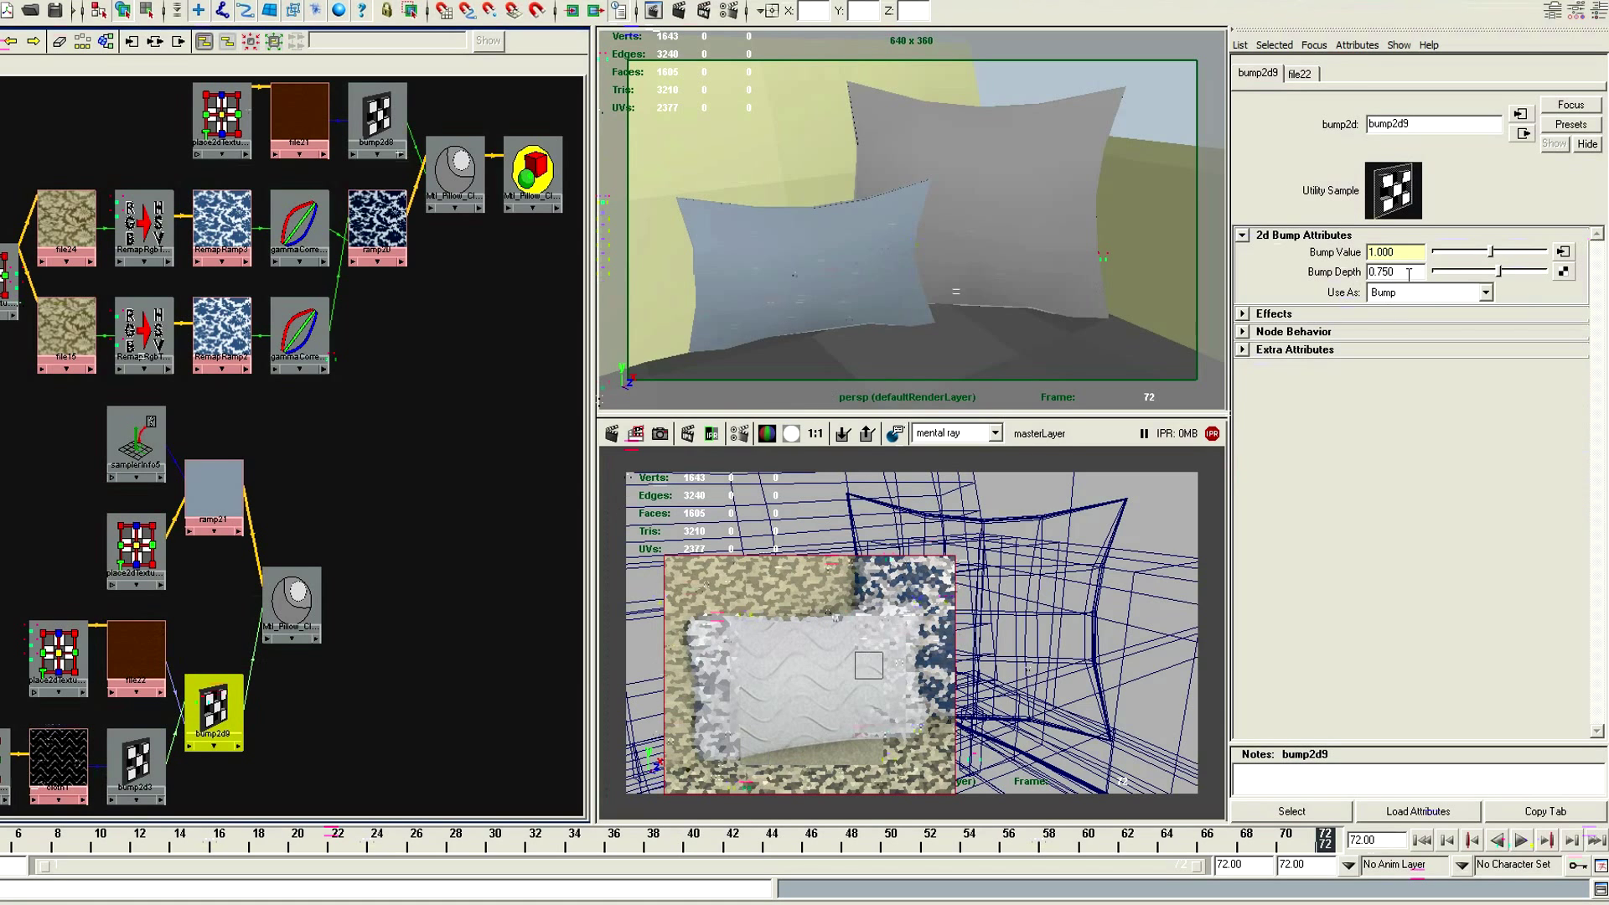
pyautogui.moveTo(1409, 274); pyautogui.dragTo(1378, 273)
pyautogui.write('4')
pyautogui.press('Return')
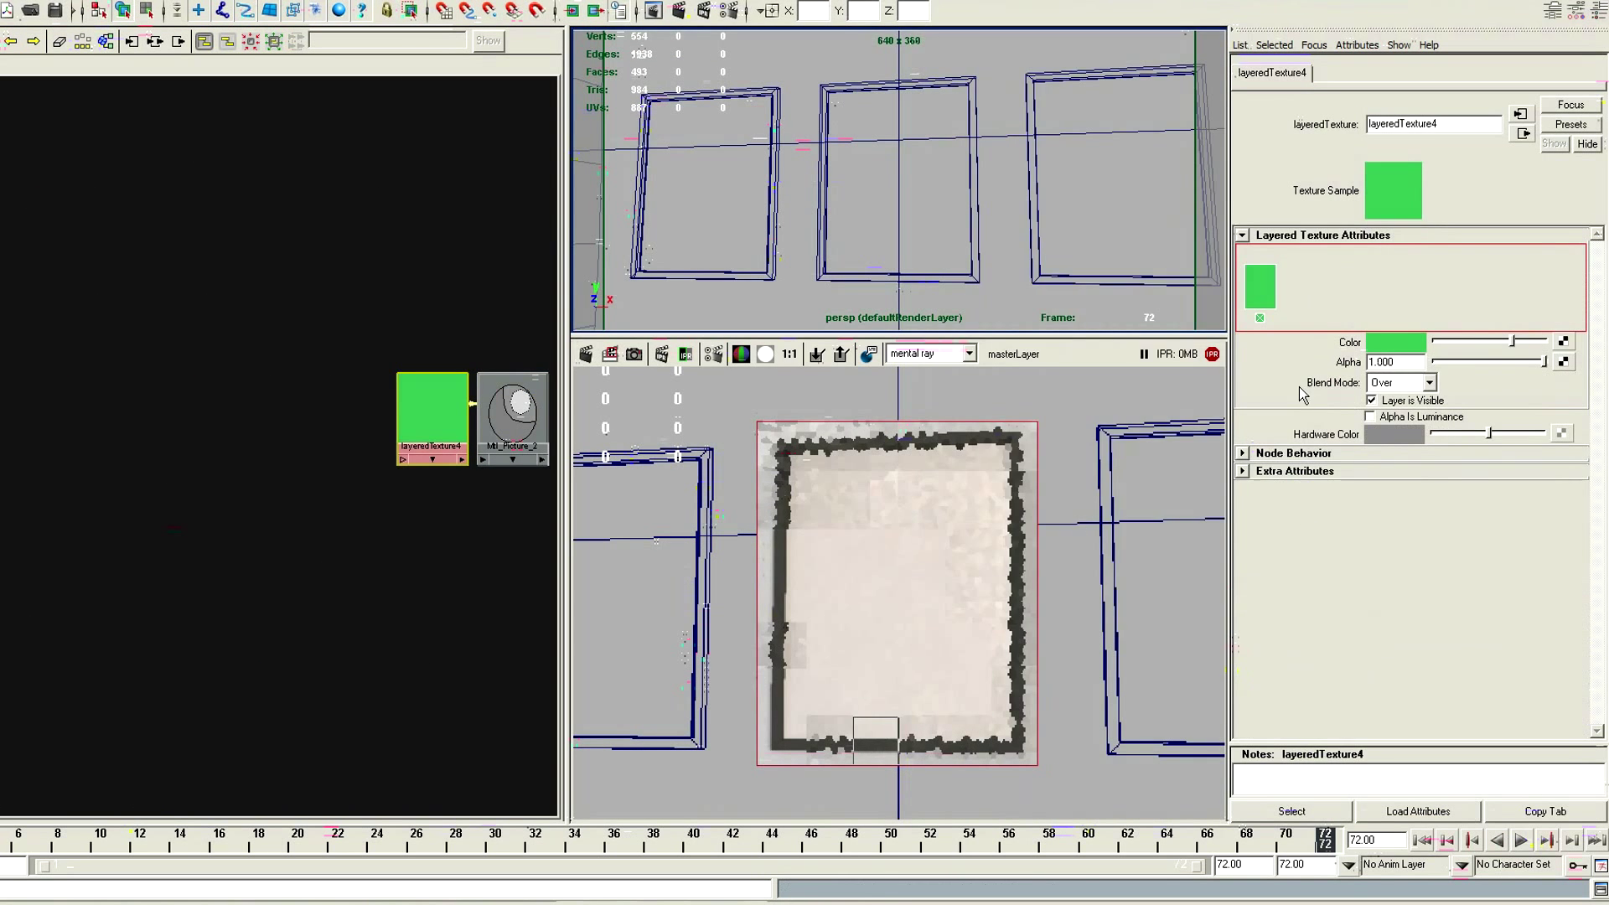
# Change the picture's layered texture color to a neutral light gray with saturation 0 and value 0.8
pyautogui.click(1394, 343)
pyautogui.moveTo(1166, 370); pyautogui.dragTo(1057, 370)
pyautogui.moveTo(1036, 392); pyautogui.dragTo(644, 147)
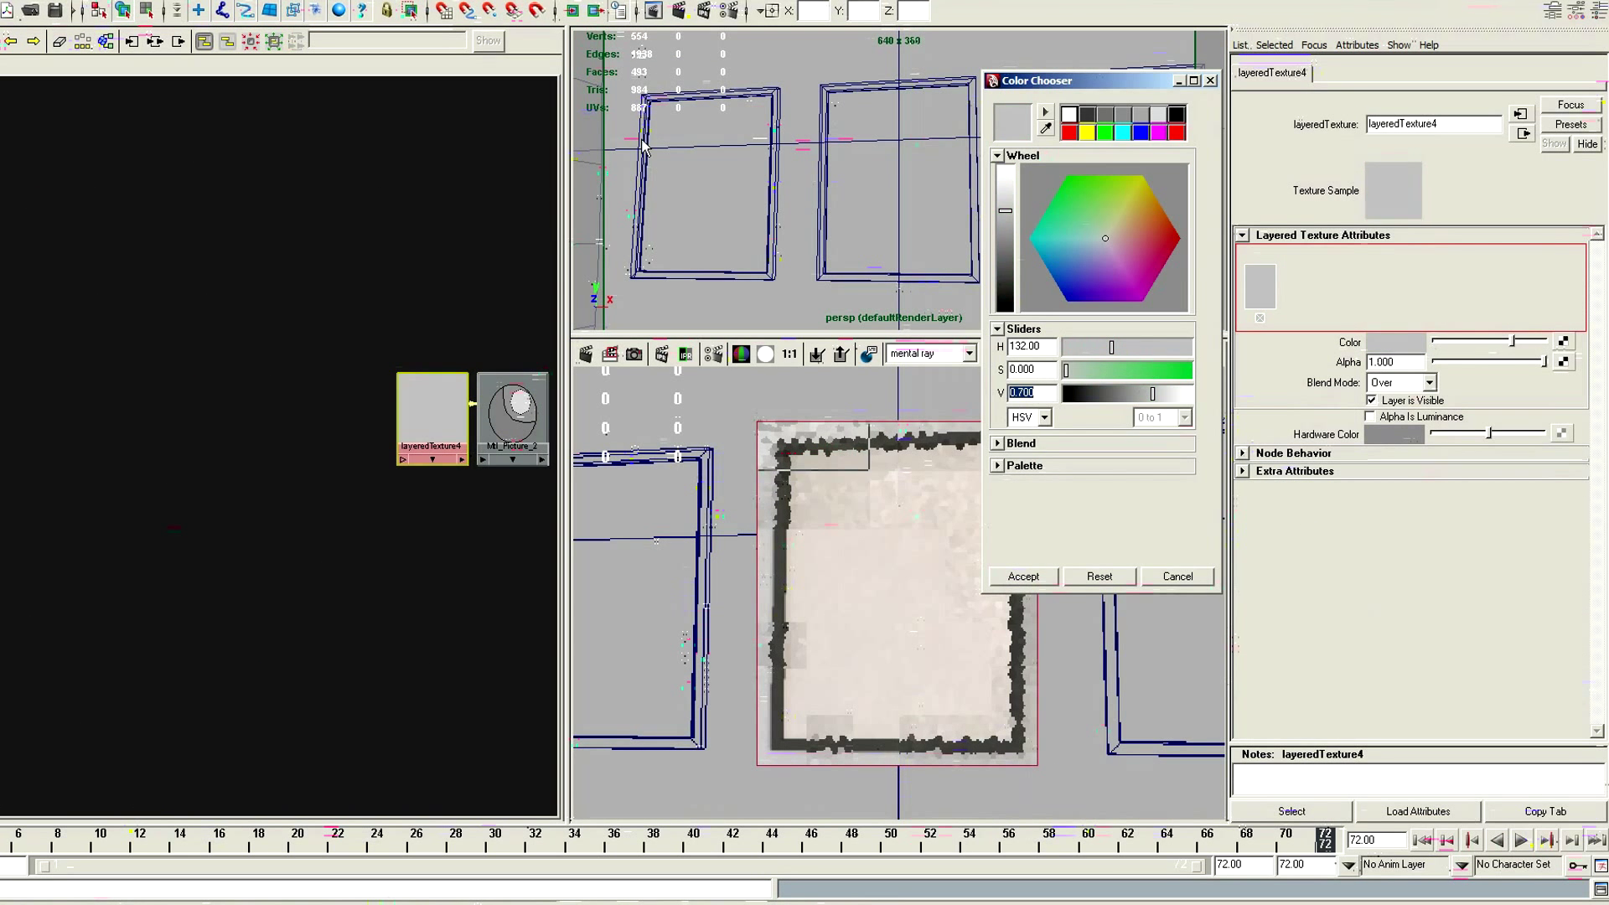
pyautogui.write('0.8')
pyautogui.press('Return')
pyautogui.click(1023, 577)
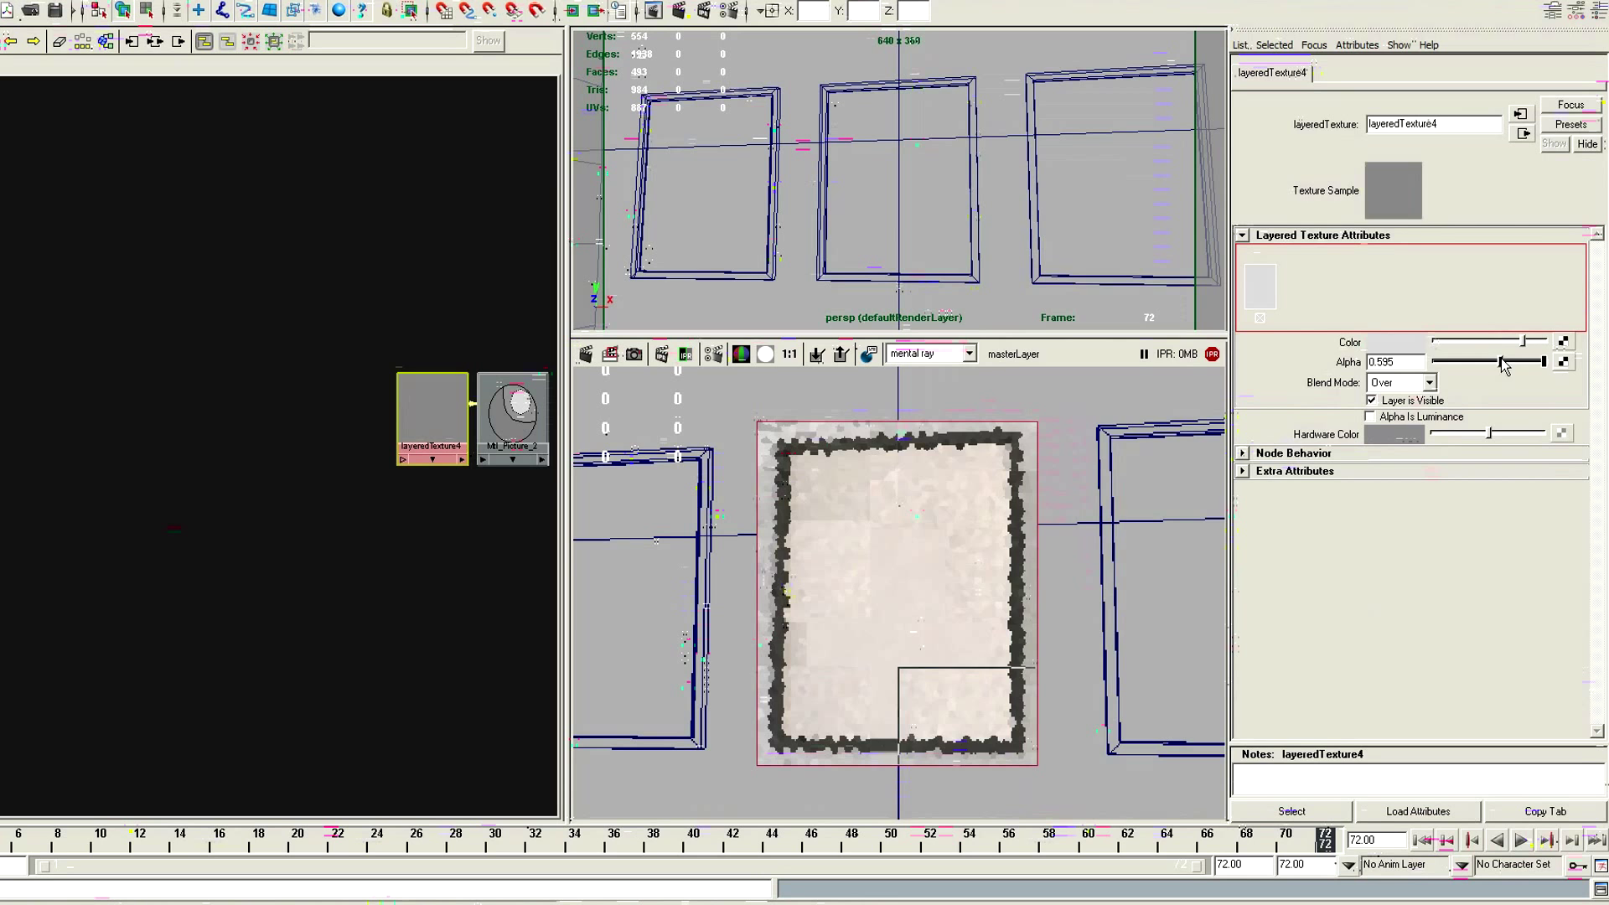
# Add a second layer to the layered texture and map its color with a Gamma Correct node
pyautogui.click(1300, 286)
pyautogui.click(1562, 342)
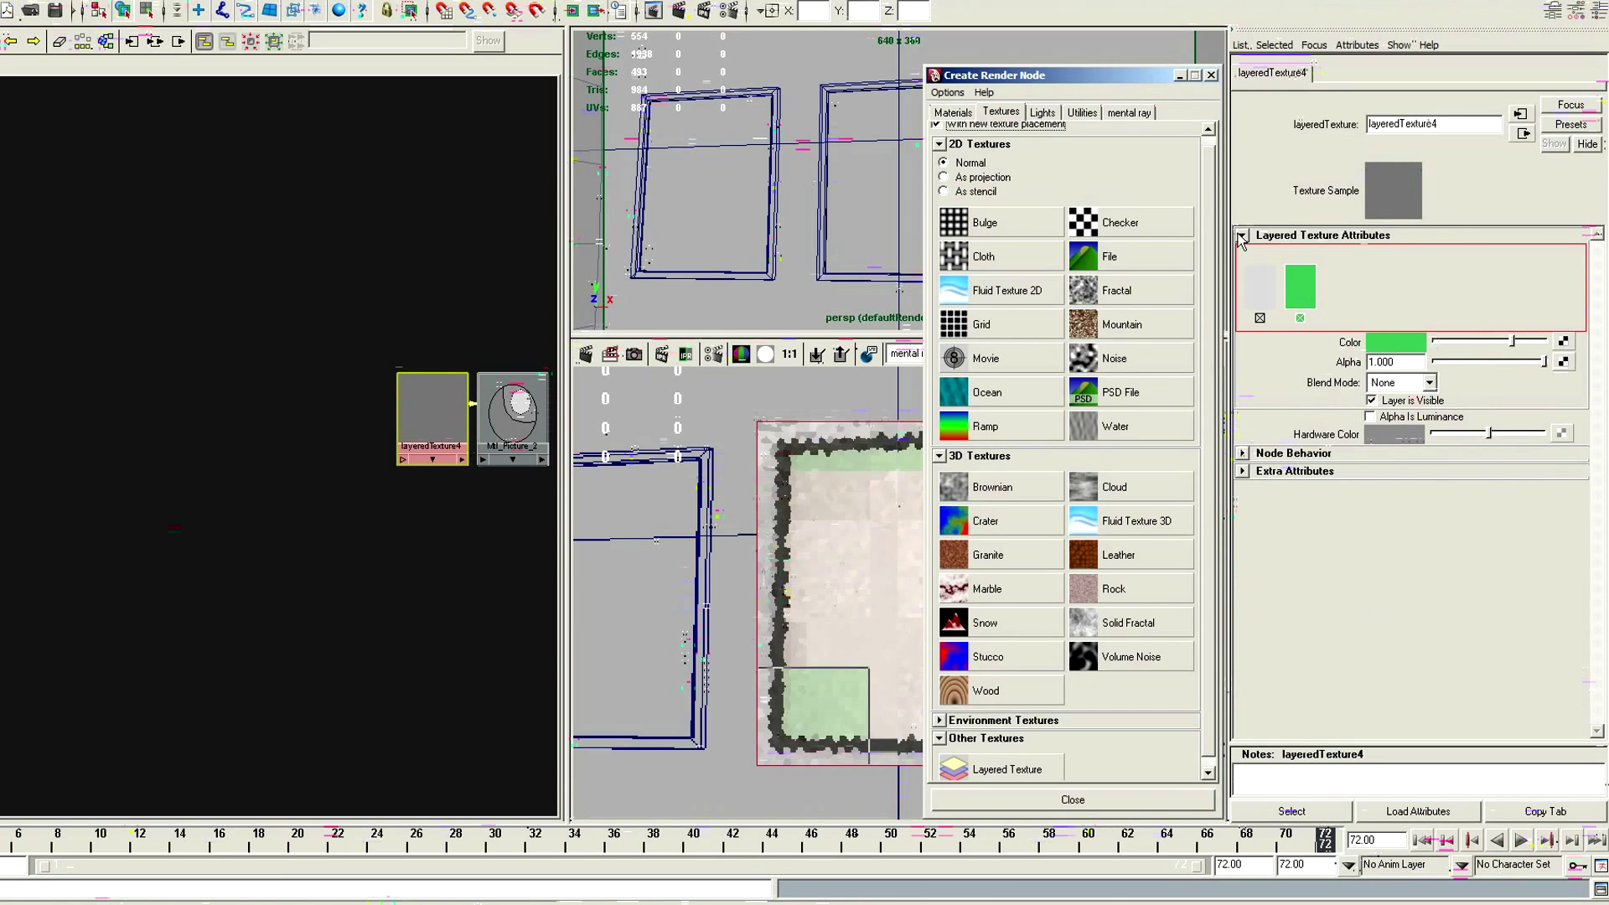
pyautogui.click(1082, 111)
pyautogui.click(1185, 555)
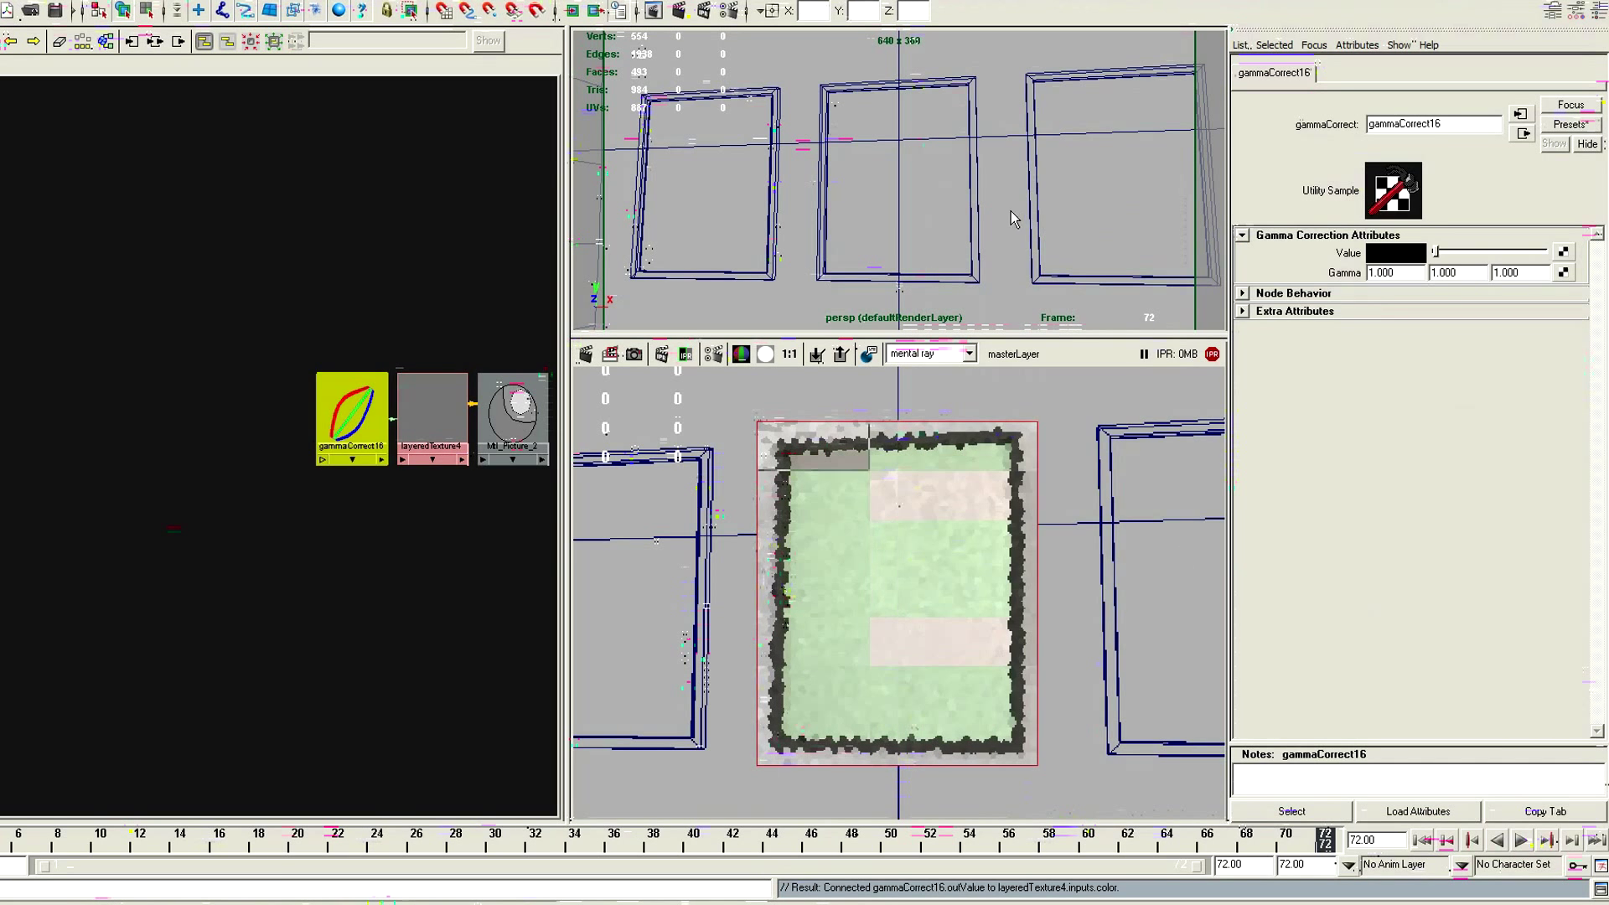
# Apply the sRGB_DeGamma preset to the Gamma Correct node, replacing its current values
pyautogui.click(1568, 124)
pyautogui.moveTo(1526, 171)
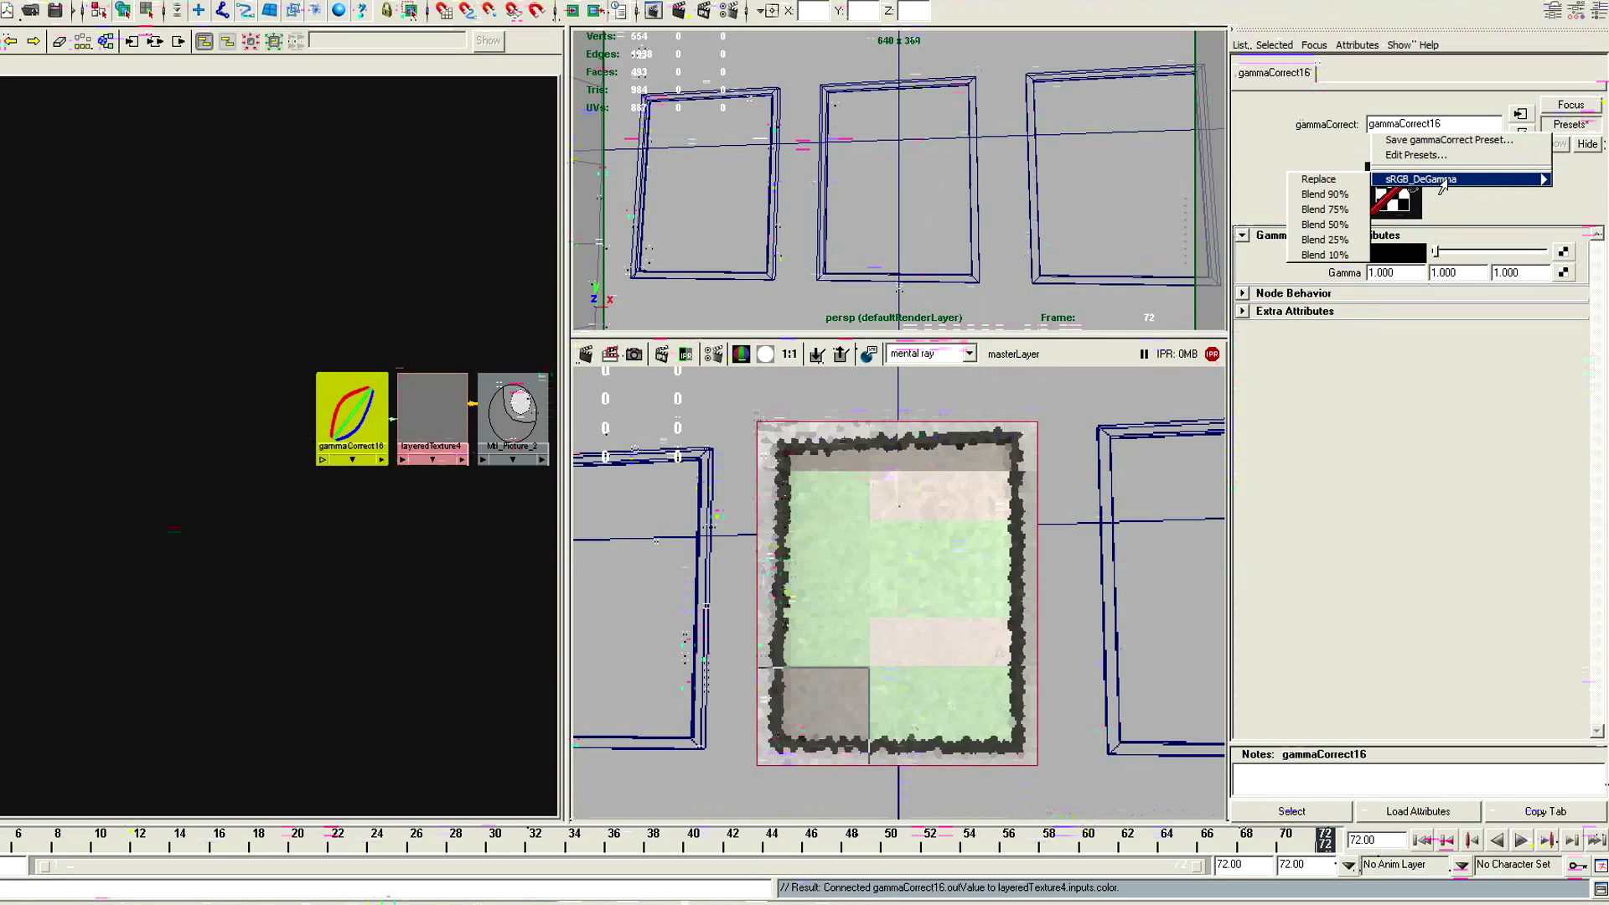
pyautogui.click(1345, 183)
# Map the Gamma Correct node's value with a file texture and load the image 408563.jpg from the Wallpapers folder
pyautogui.click(1562, 251)
pyautogui.click(1082, 257)
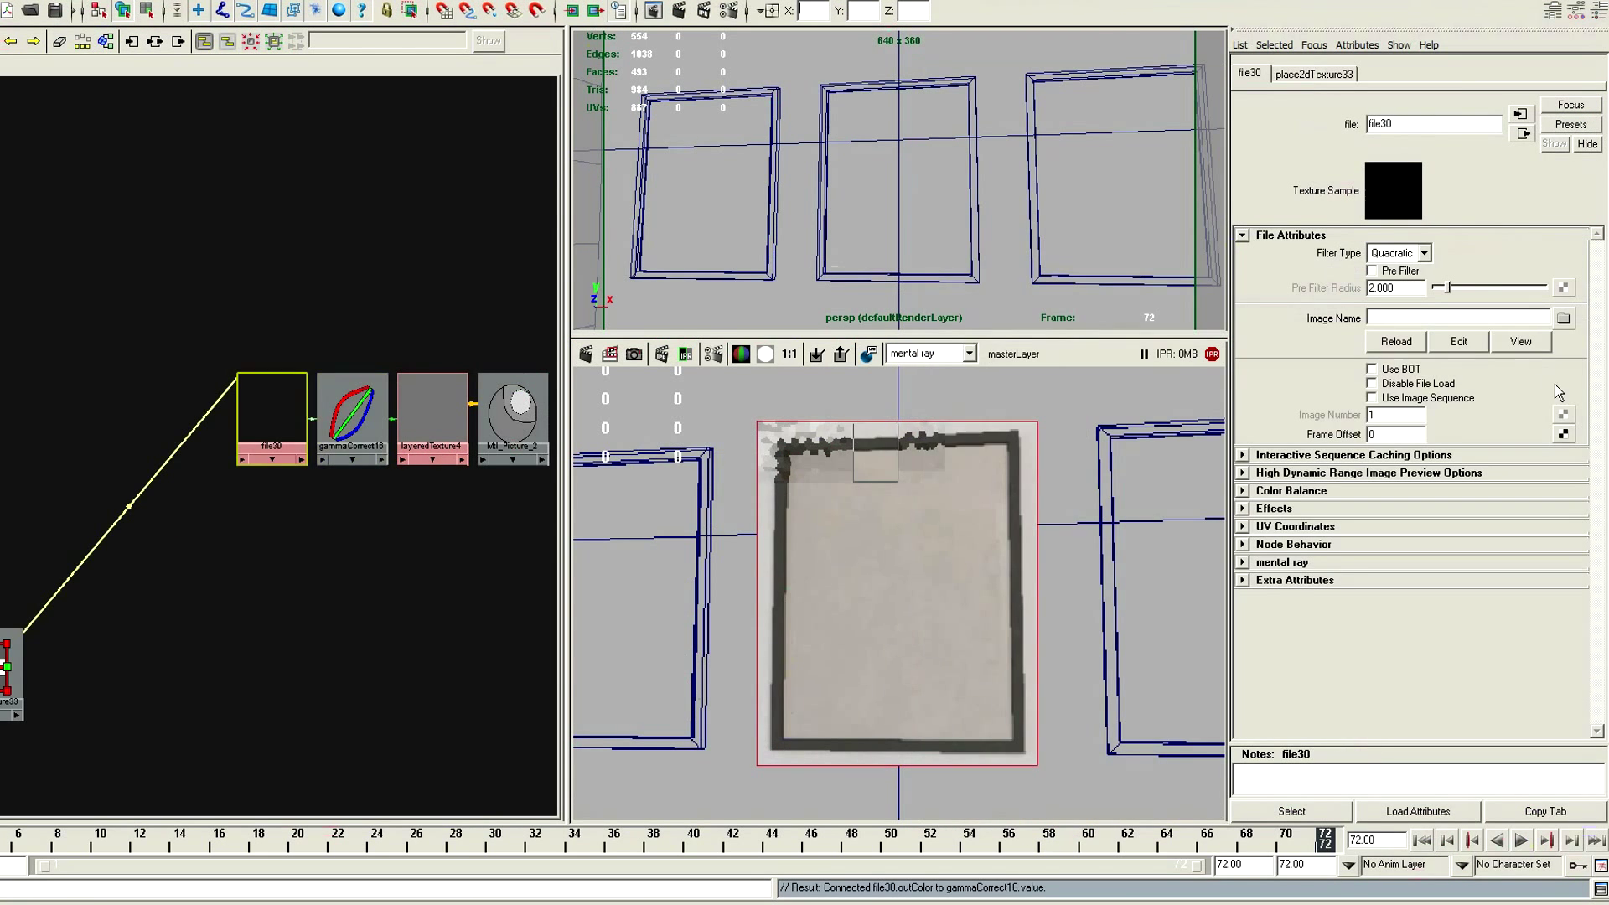
pyautogui.click(1563, 317)
pyautogui.click(685, 407)
pyautogui.doubleClick(698, 416)
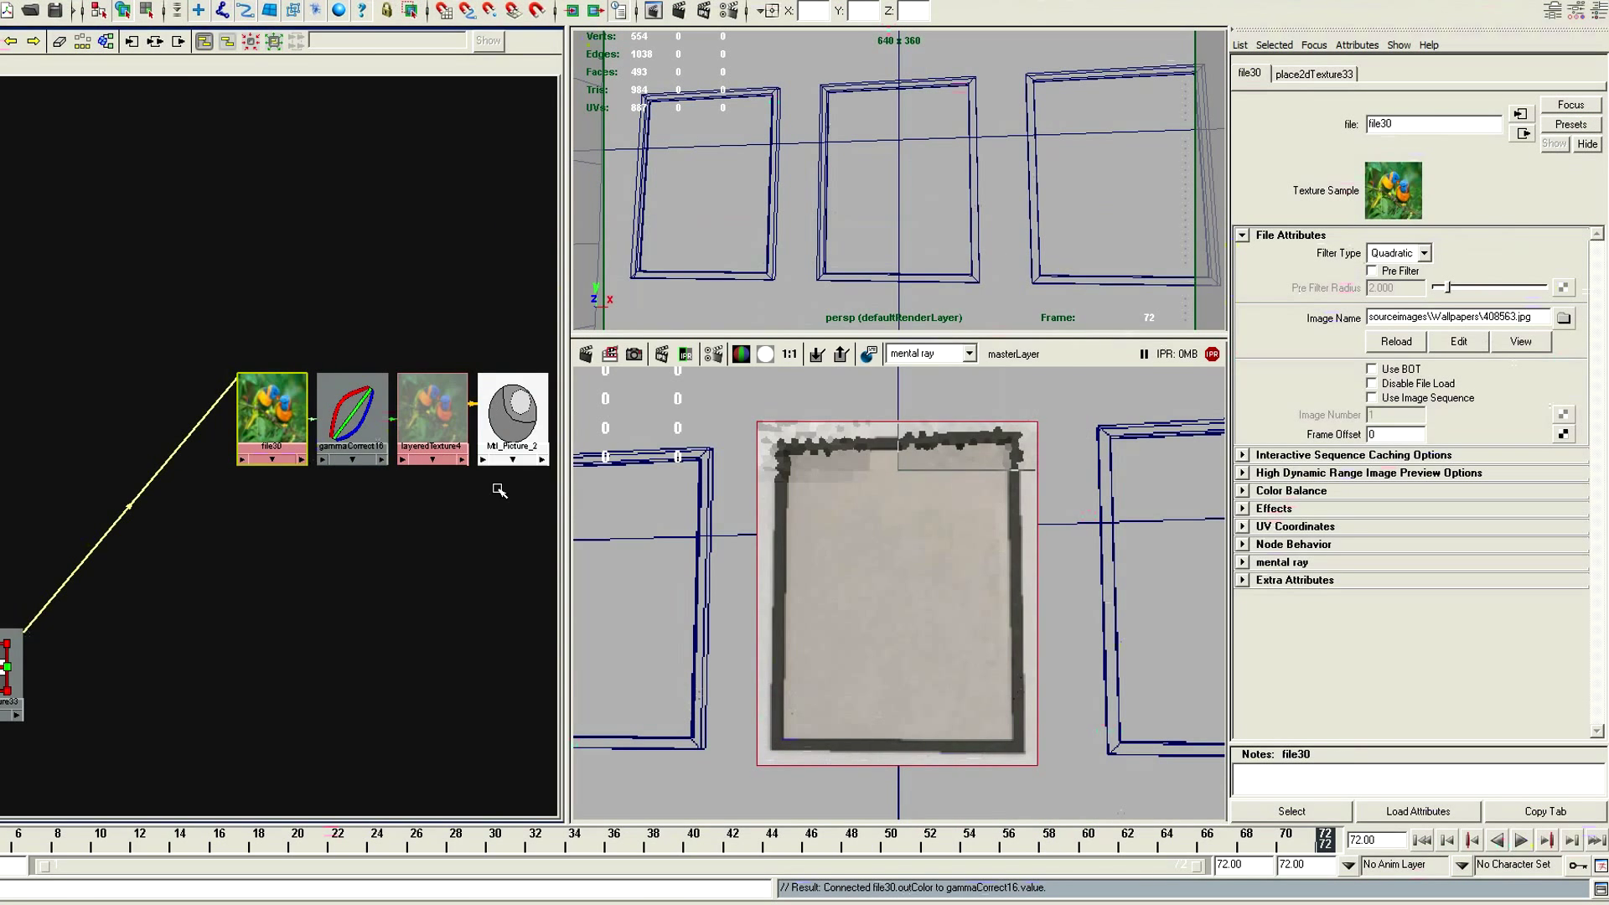
# Add a ramp texture beside the layered texture and connect its outAlpha to the layered texture's inputs[0].alpha
pyautogui.moveTo(500, 480); pyautogui.dragTo(500, 494, button='right')
pyautogui.scroll(-1, 400, 412)
pyautogui.scroll(1, 389, 563)
pyautogui.keyDown('alt'); pyautogui.moveTo(401, 412); pyautogui.dragTo(394, 573, button='middle'); pyautogui.keyUp('alt')
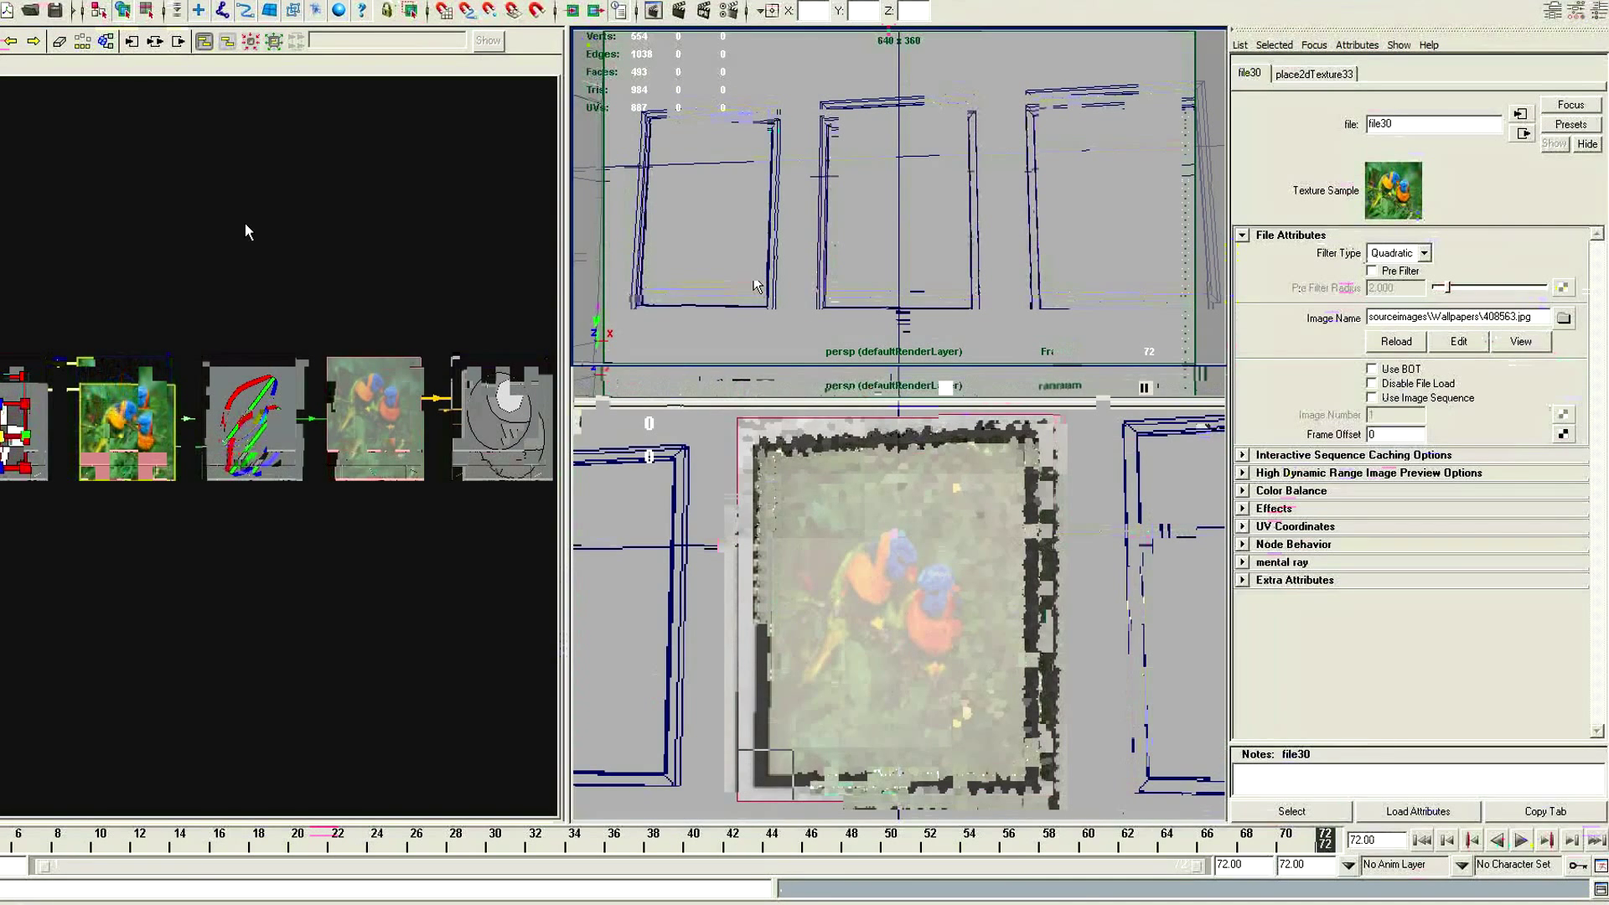
pyautogui.moveTo(234, 219); pyautogui.dragTo(754, 483, button='right')
pyautogui.keyDown('shift'); pyautogui.moveTo(324, 319); pyautogui.dragTo(387, 406, button='middle'); pyautogui.keyUp('shift')
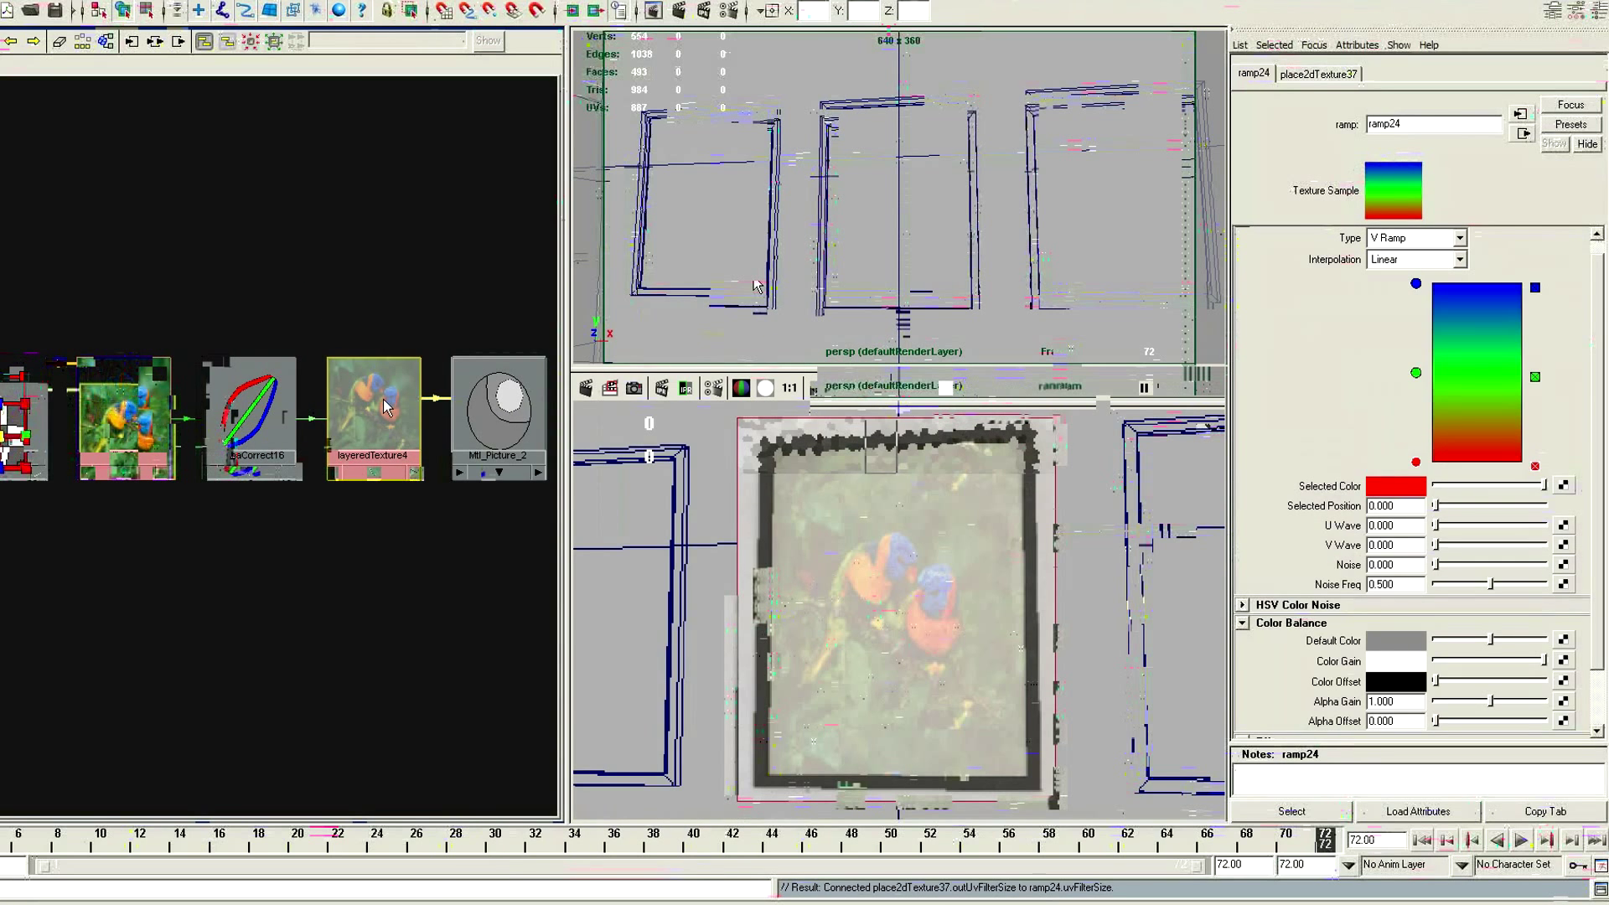
pyautogui.click(402, 531)
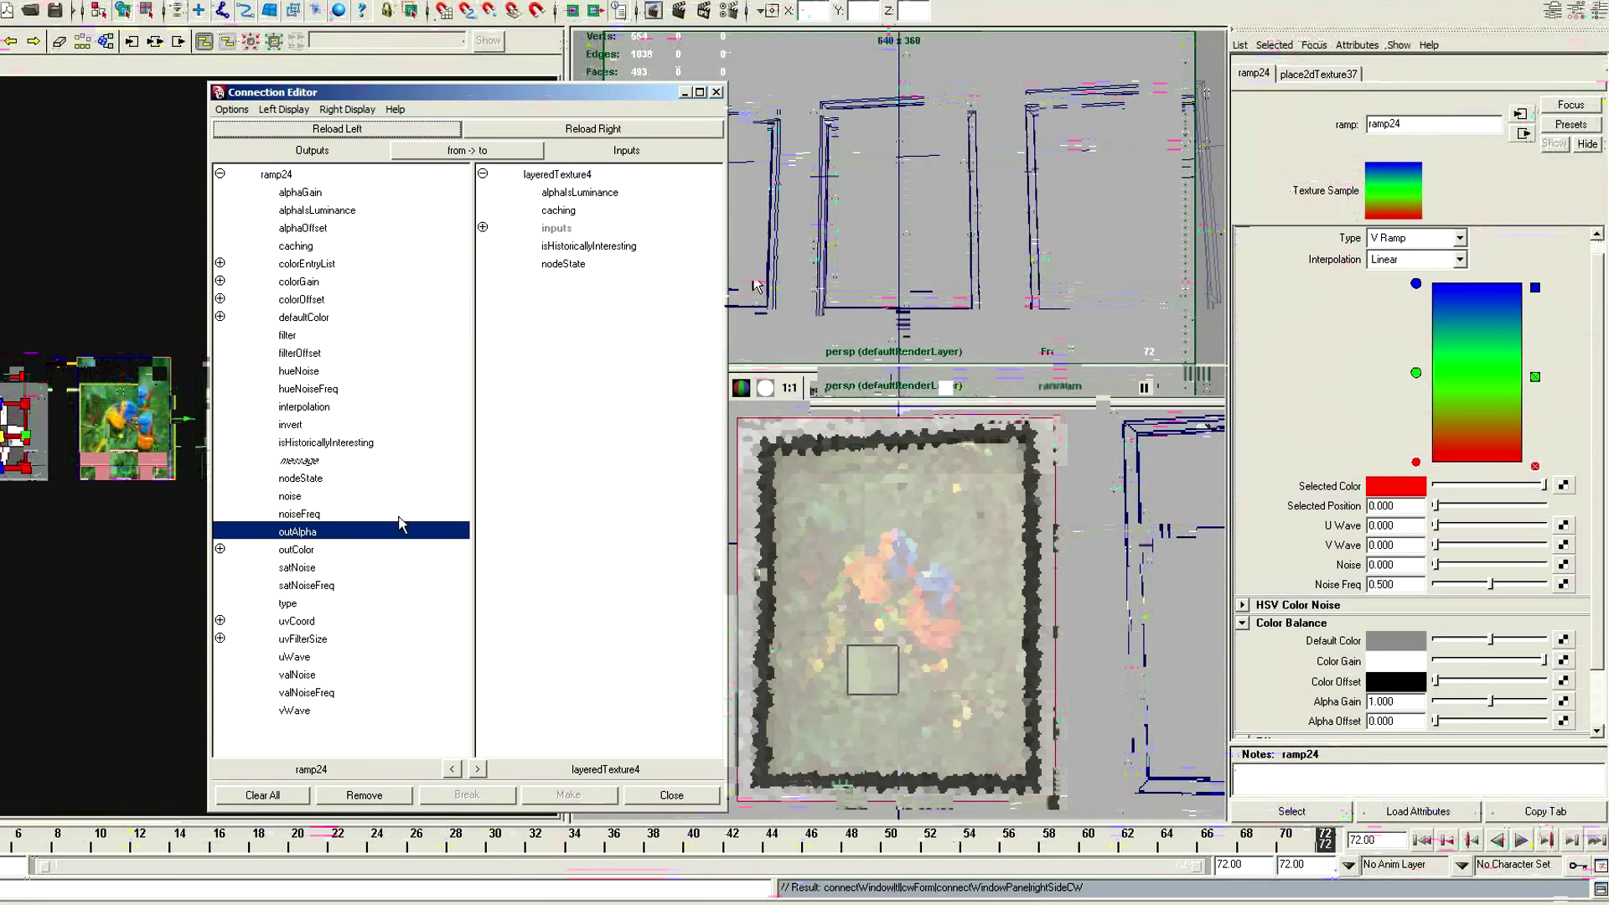
pyautogui.click(482, 227)
pyautogui.click(483, 245)
pyautogui.click(608, 282)
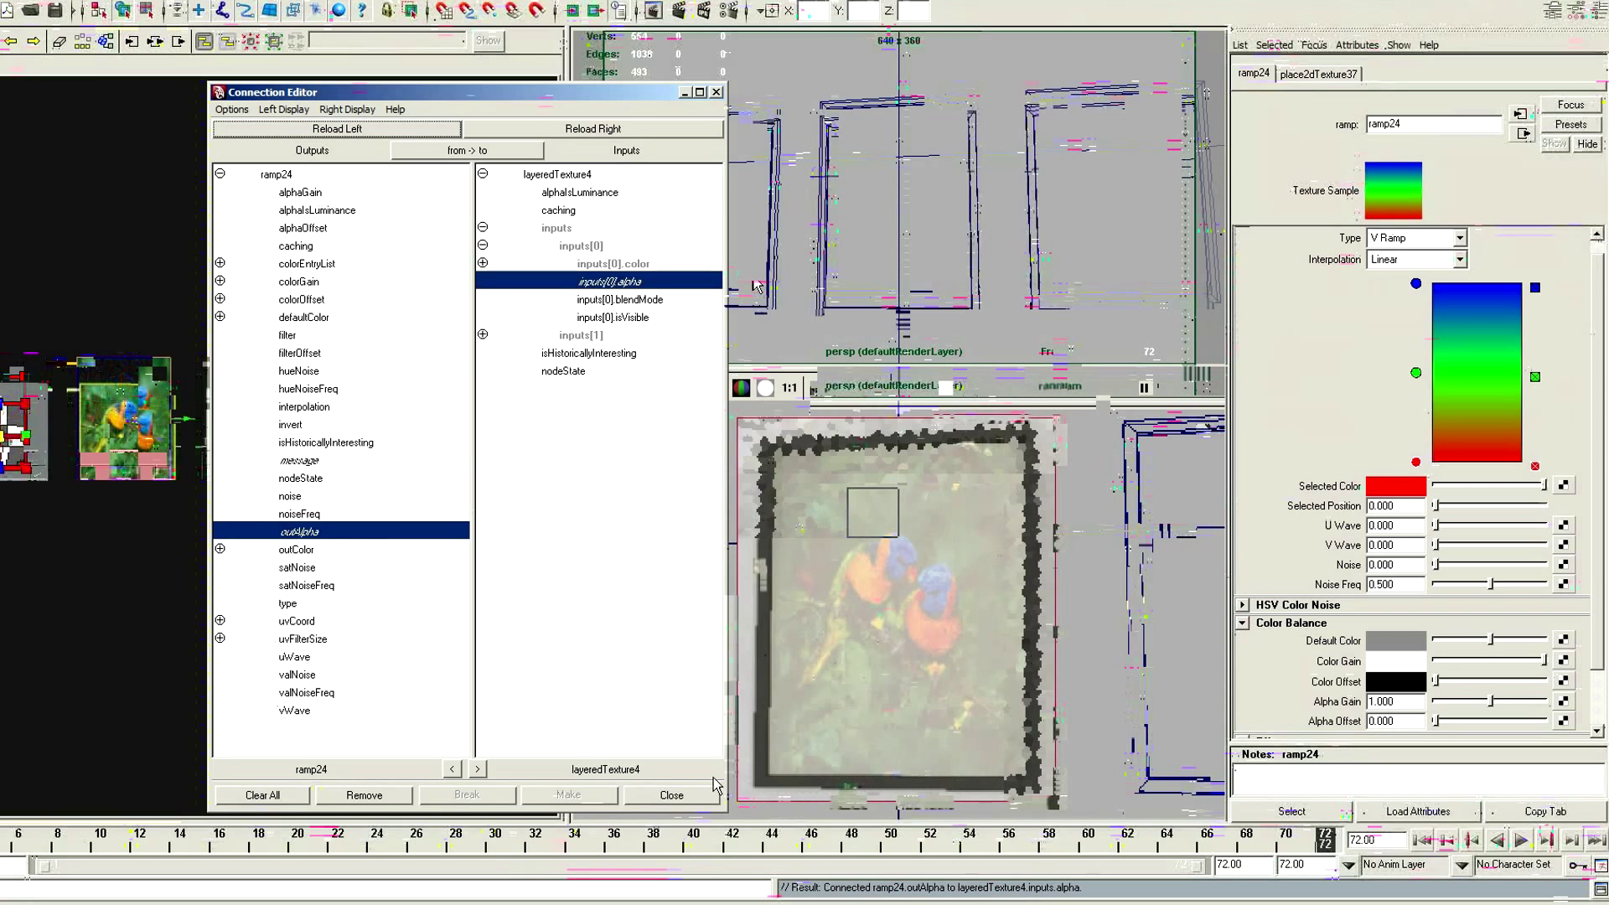
pyautogui.click(671, 795)
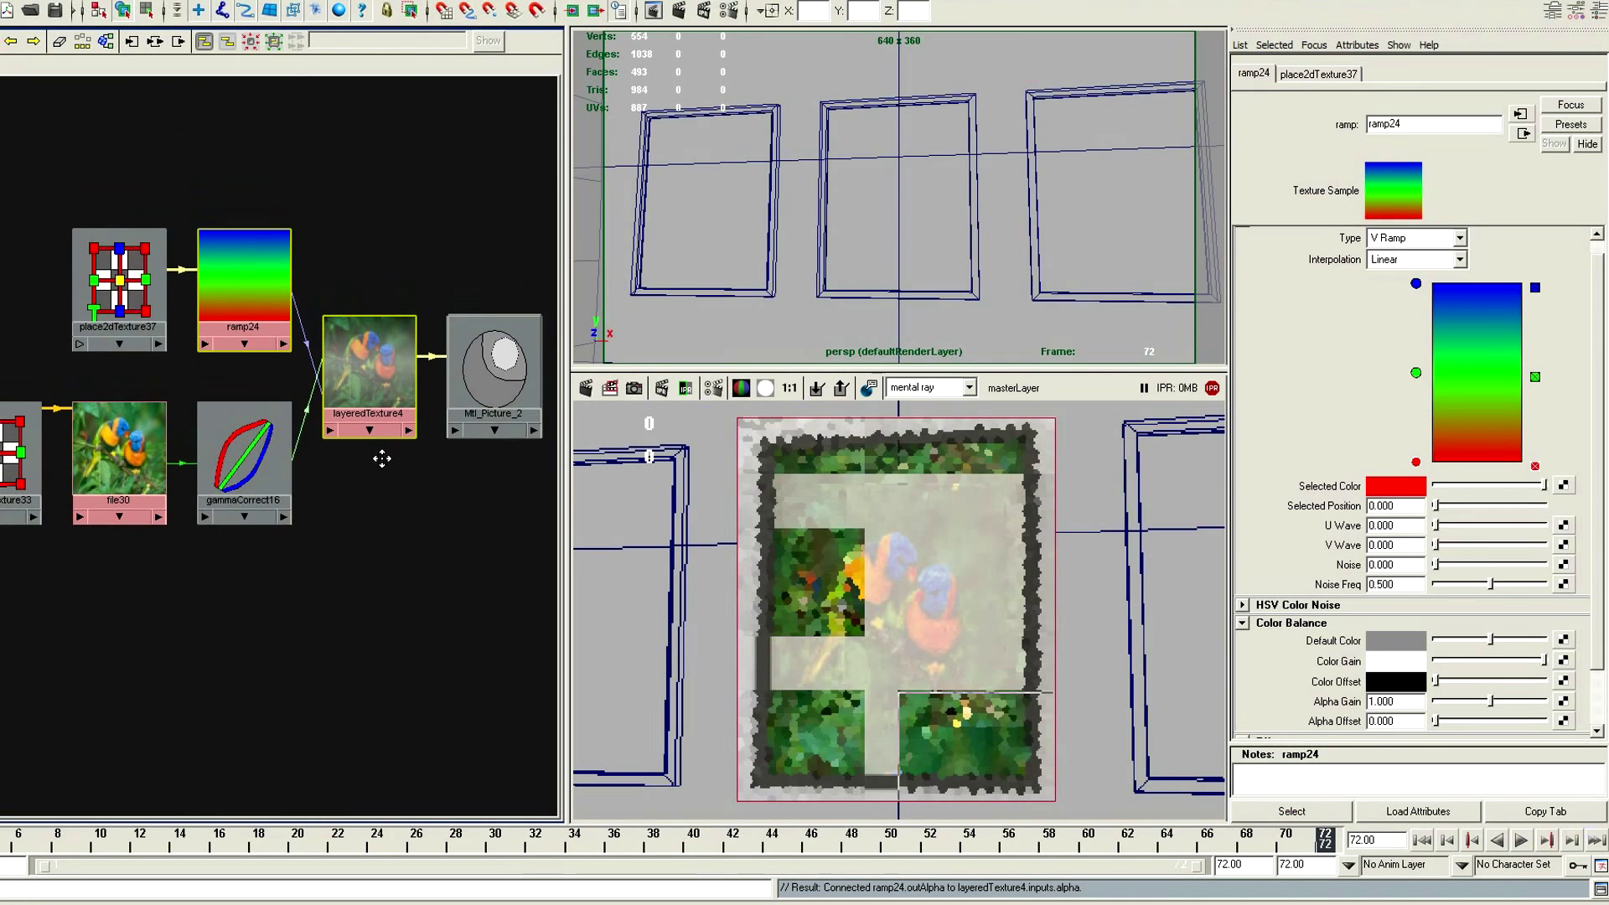
# Remove the ramp's green middle color and set it to a Circular Ramp with Smooth interpolation
pyautogui.click(118, 289)
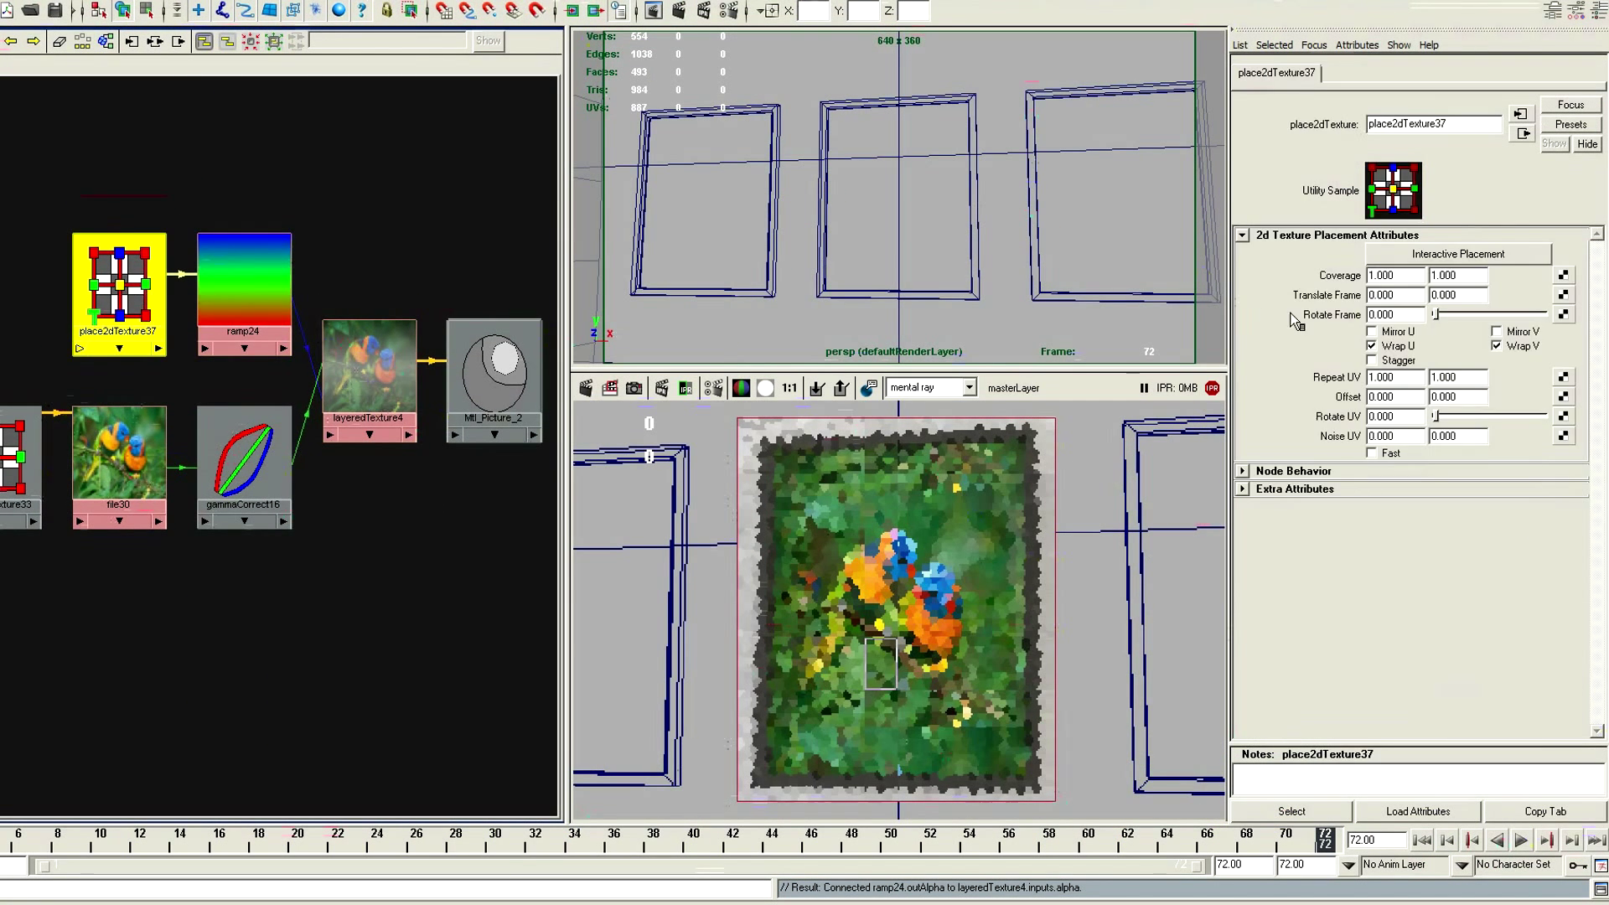
pyautogui.click(244, 285)
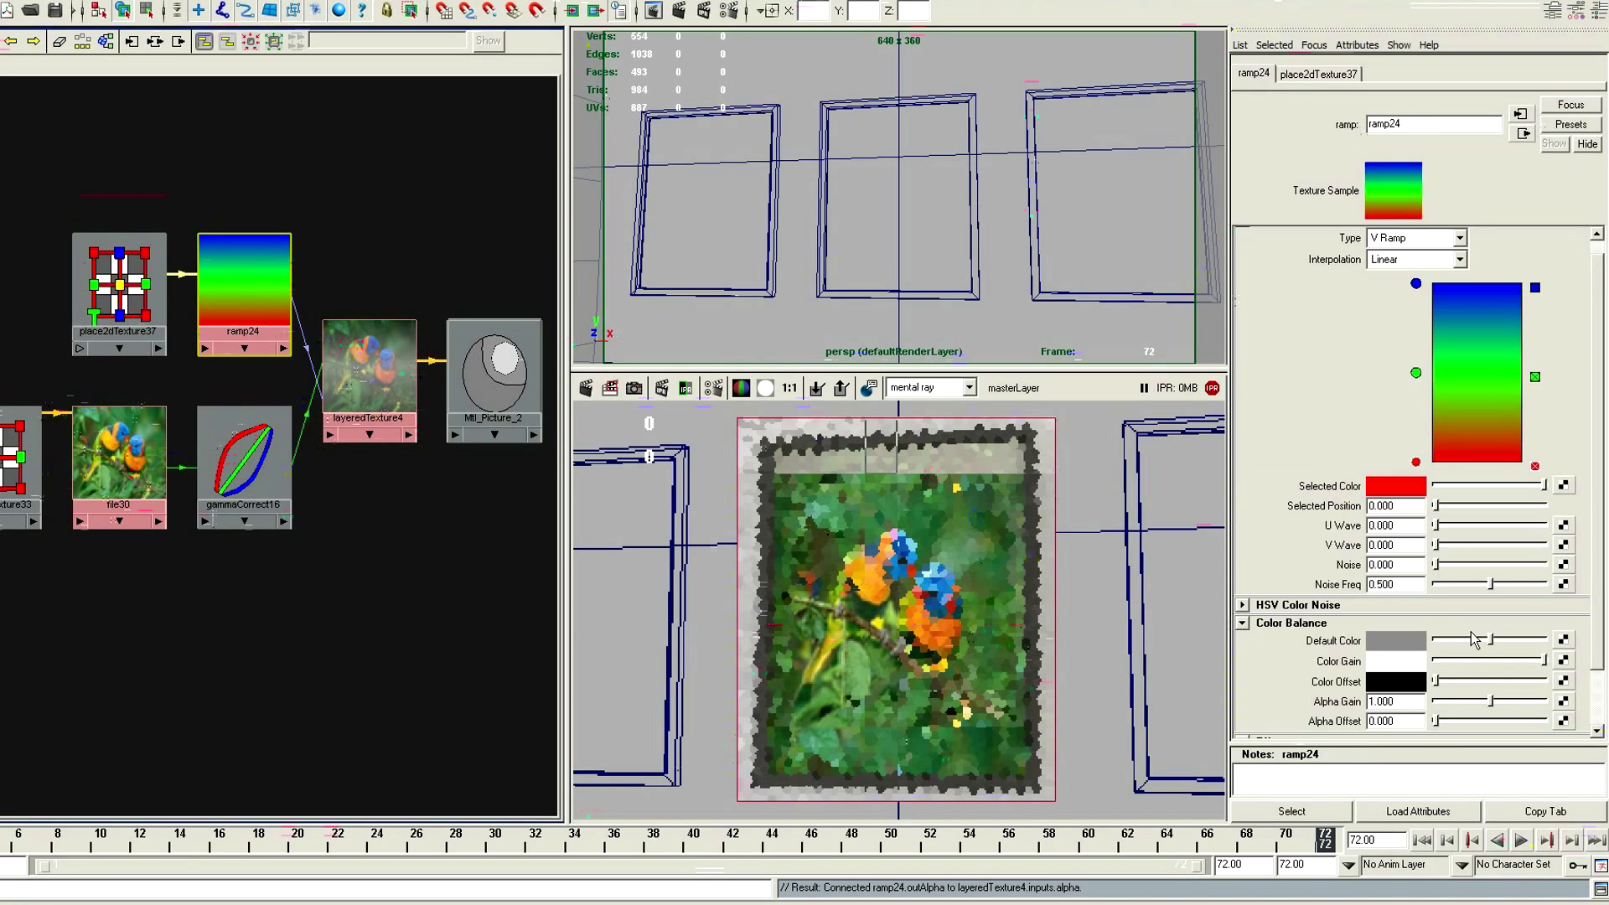
pyautogui.click(1242, 622)
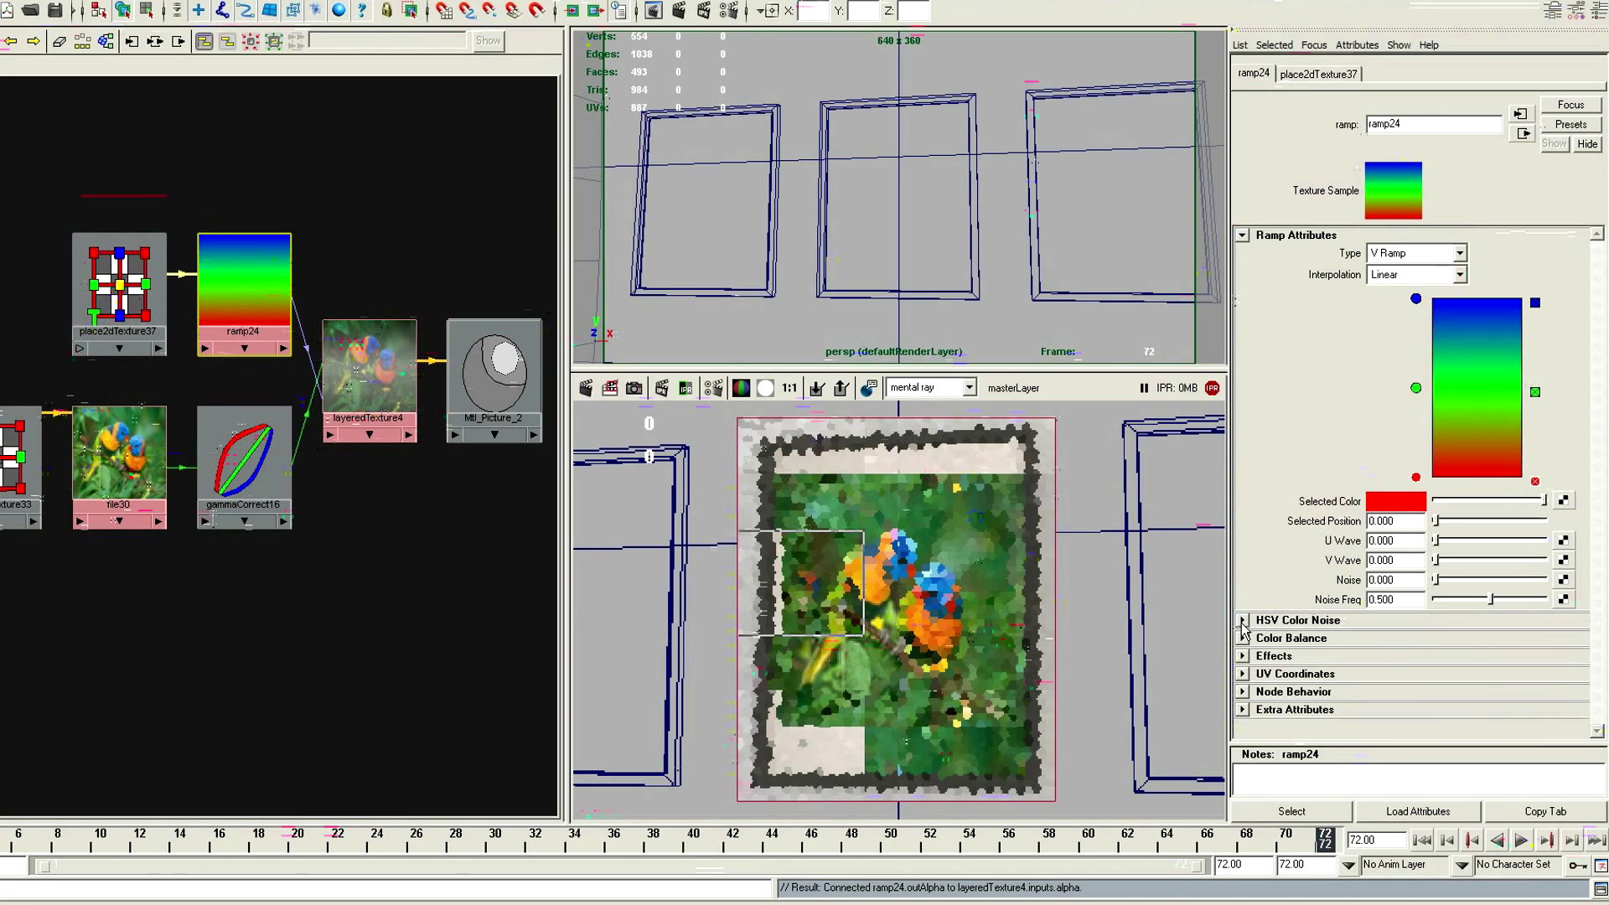
pyautogui.click(1535, 392)
pyautogui.click(1424, 253)
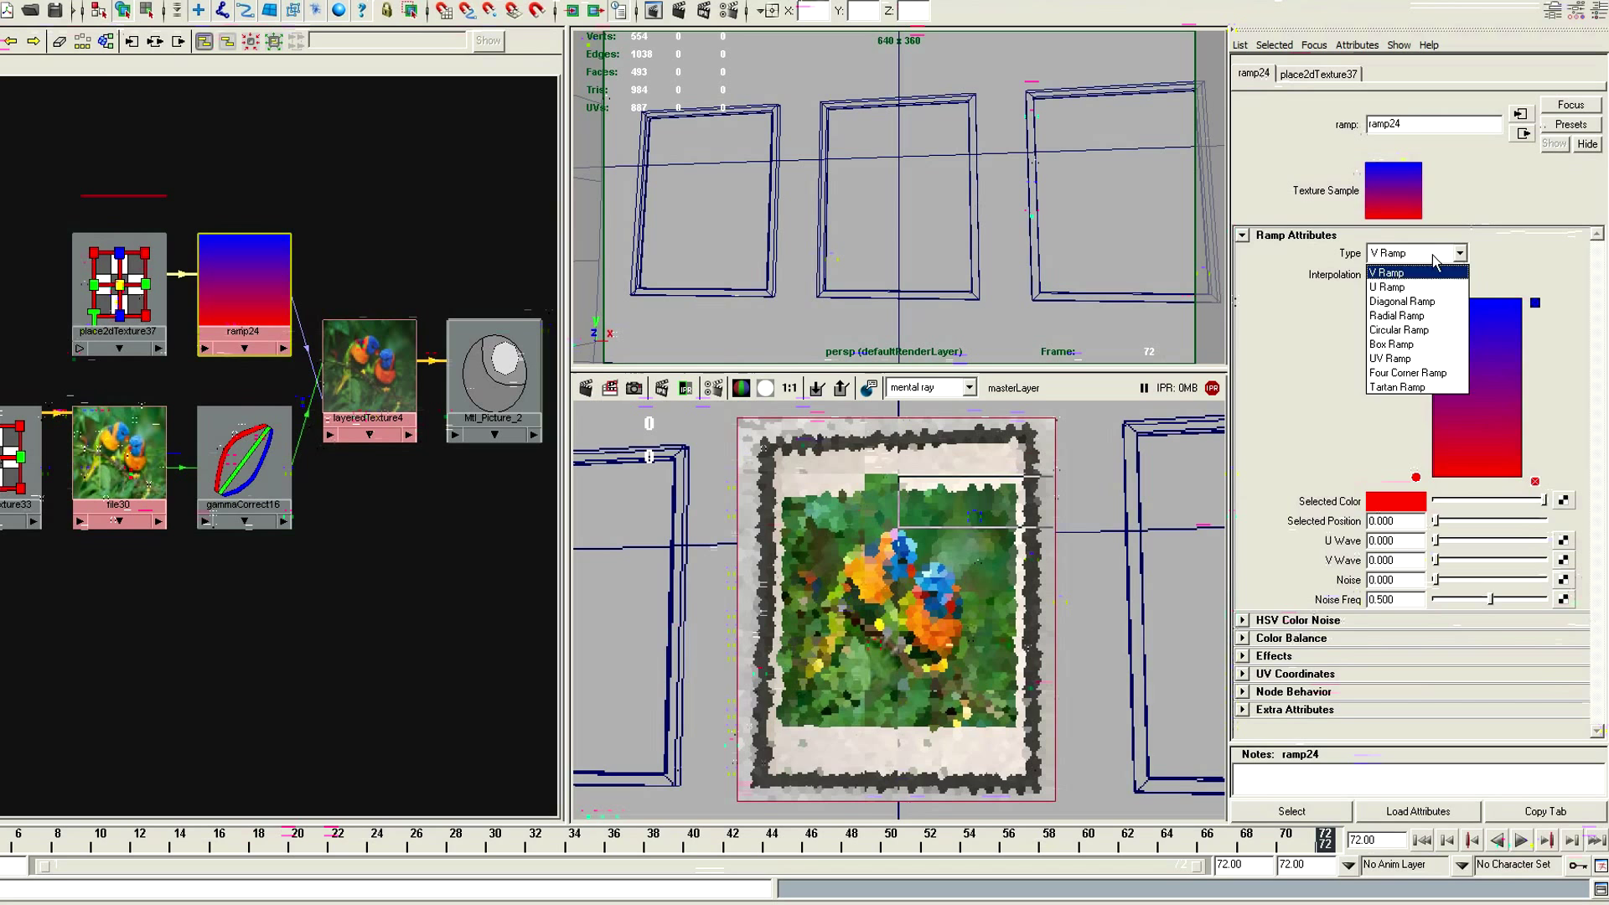
pyautogui.click(1408, 323)
pyautogui.click(1424, 274)
pyautogui.click(1432, 351)
# Position the ramp's blue color entry at 0.655 and turn its color white
pyautogui.click(1415, 299)
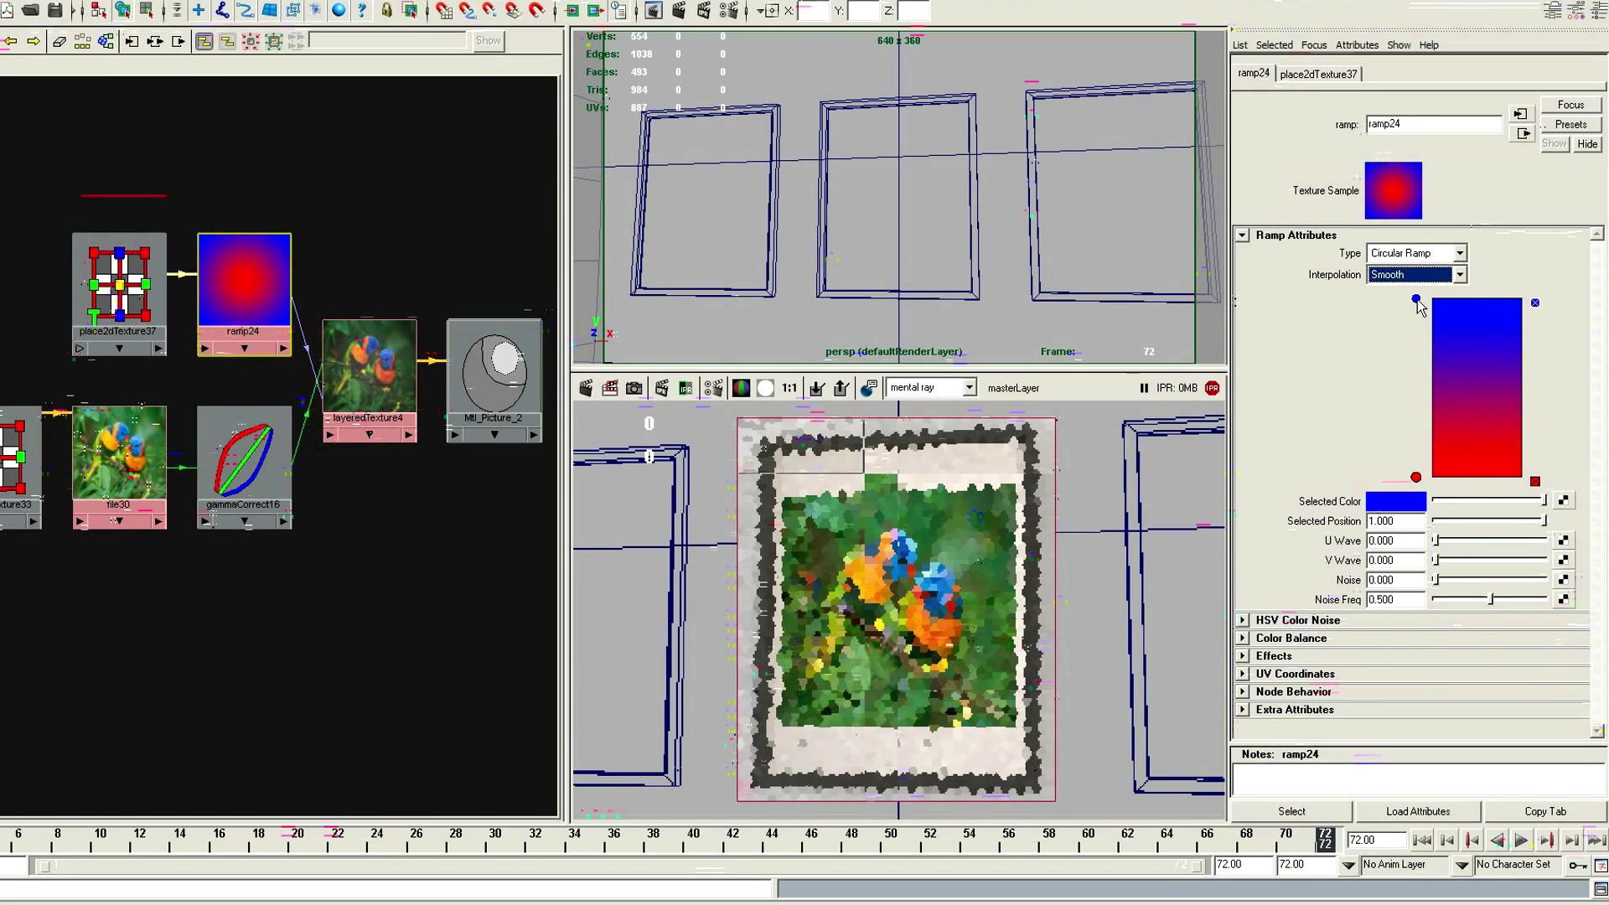
pyautogui.doubleClick(1411, 521)
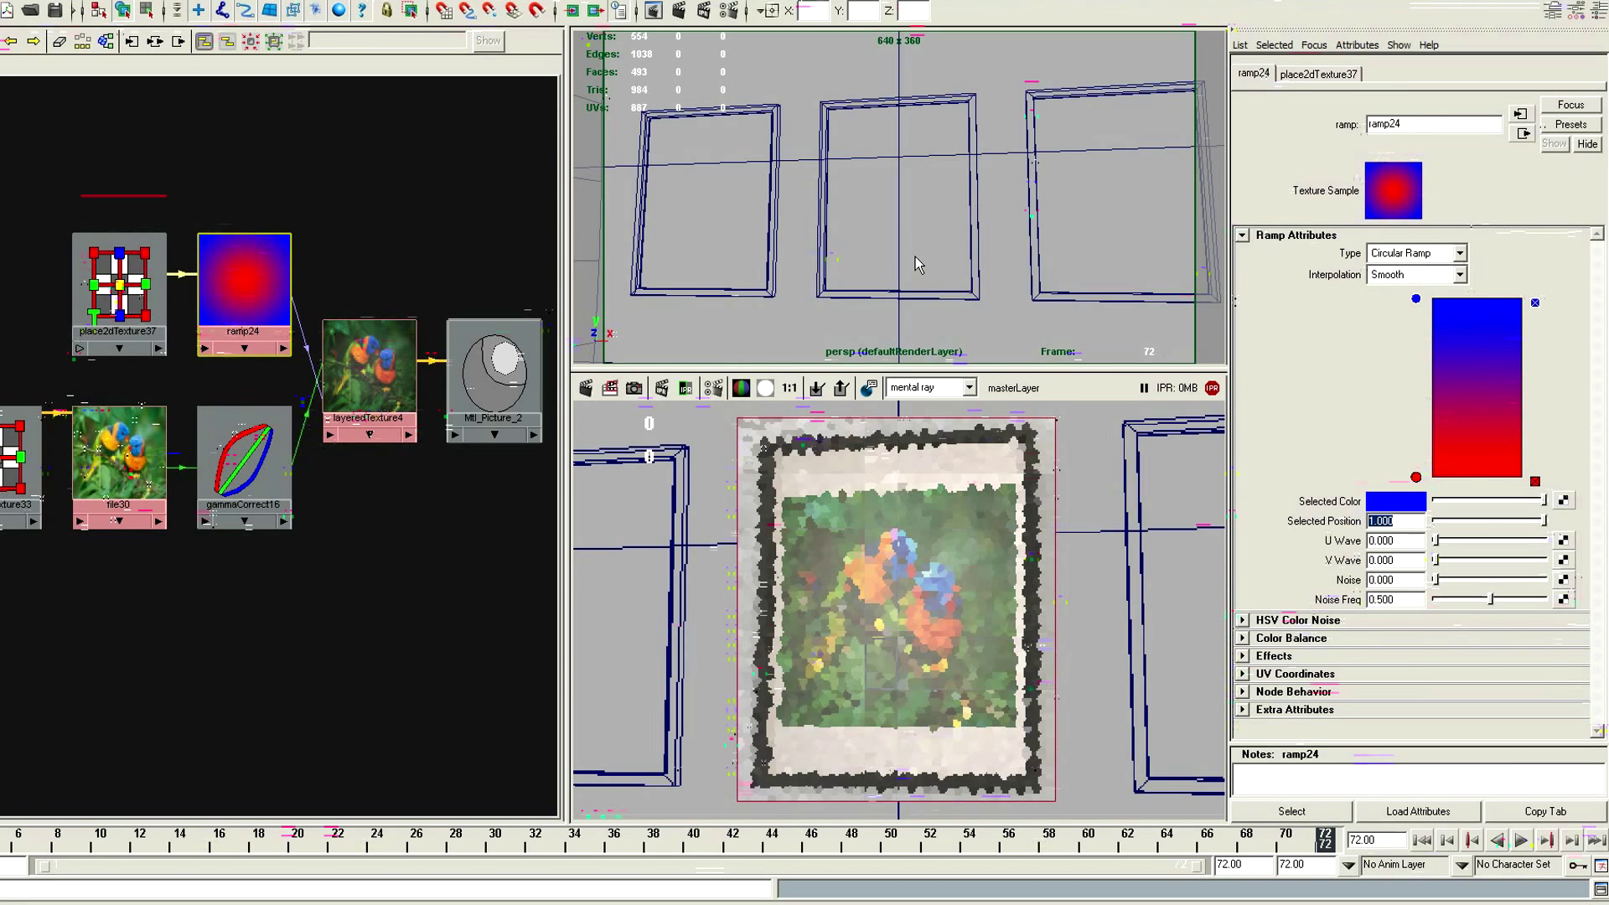
pyautogui.write('.655')
pyautogui.press('Return')
pyautogui.click(1456, 501)
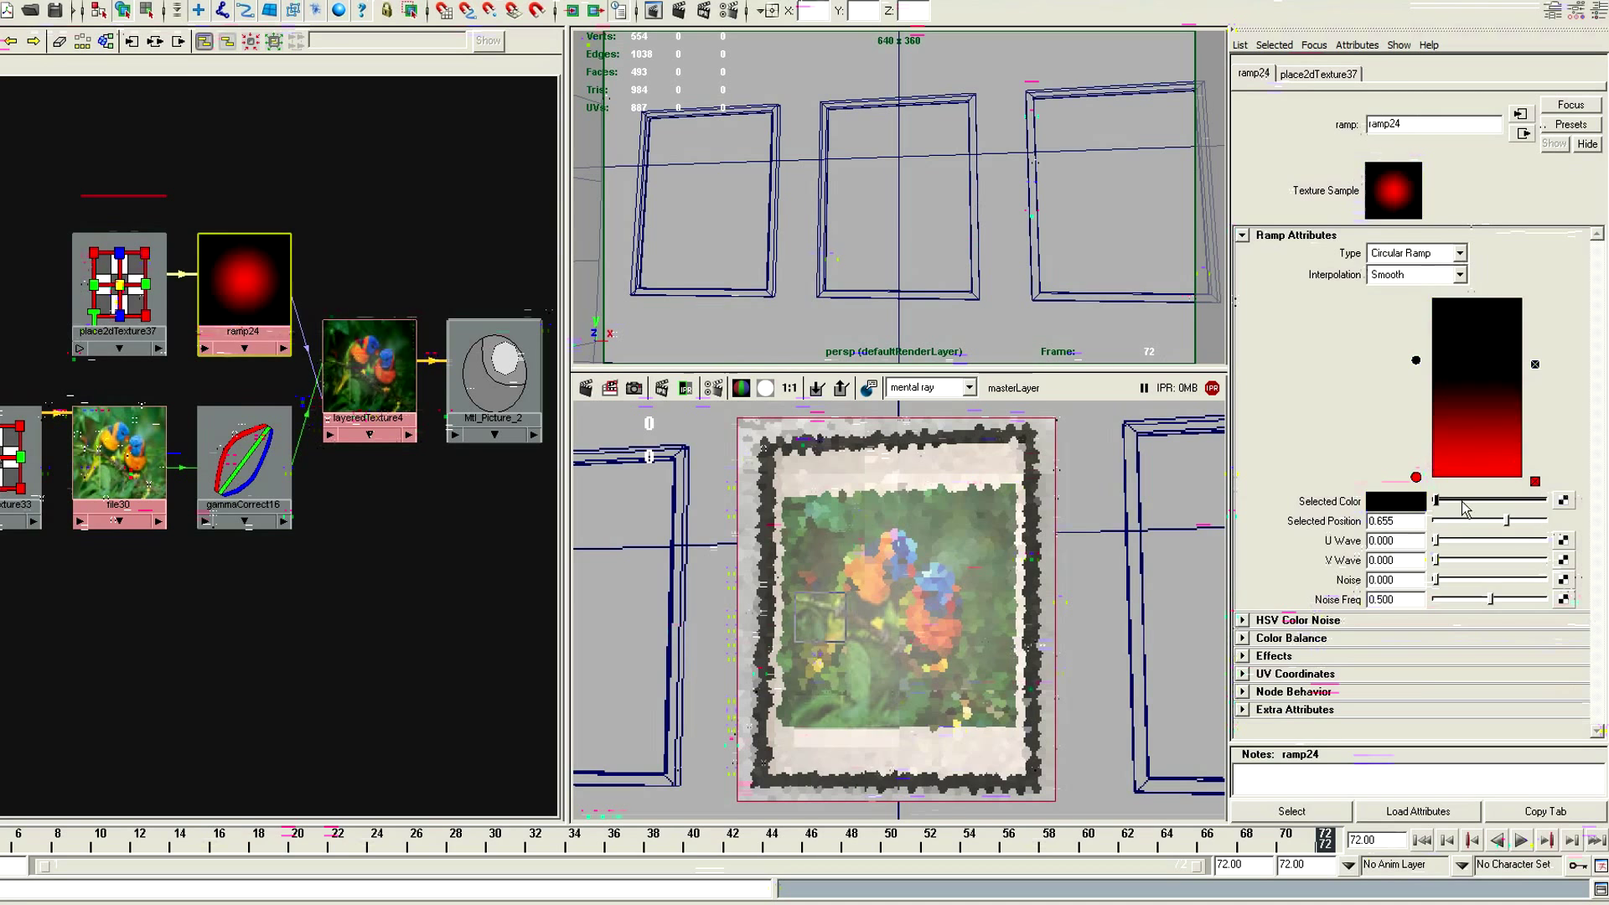
pyautogui.click(1525, 499)
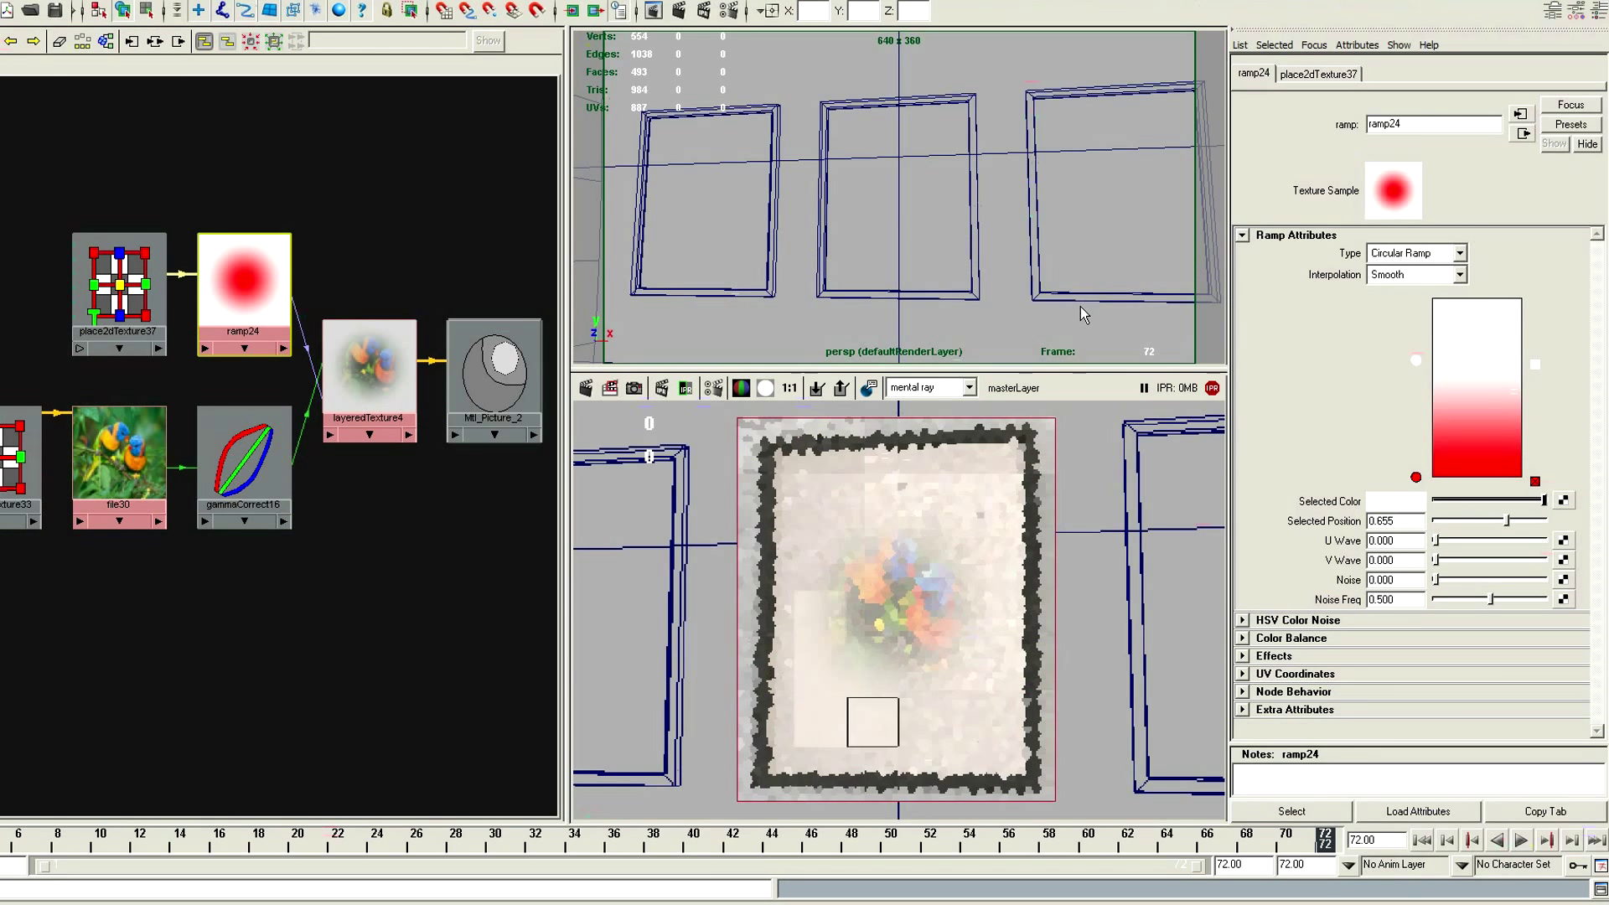
# Position the ramp's red color entry at 0.565 and turn its color black
pyautogui.click(1416, 479)
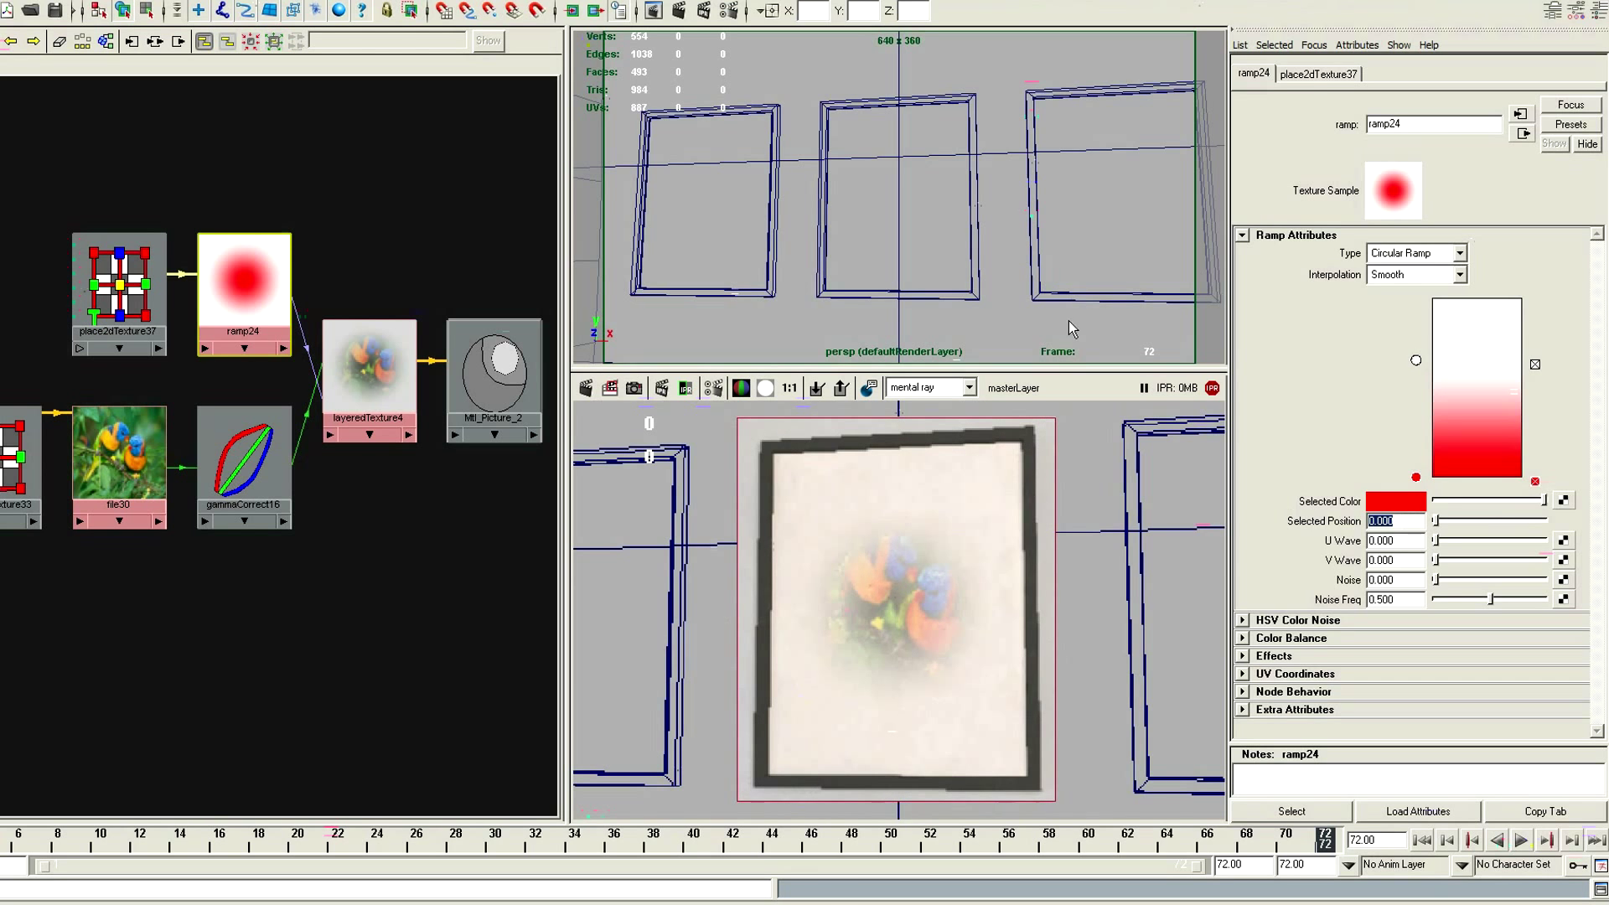
pyautogui.write('0.565')
pyautogui.press('Return')
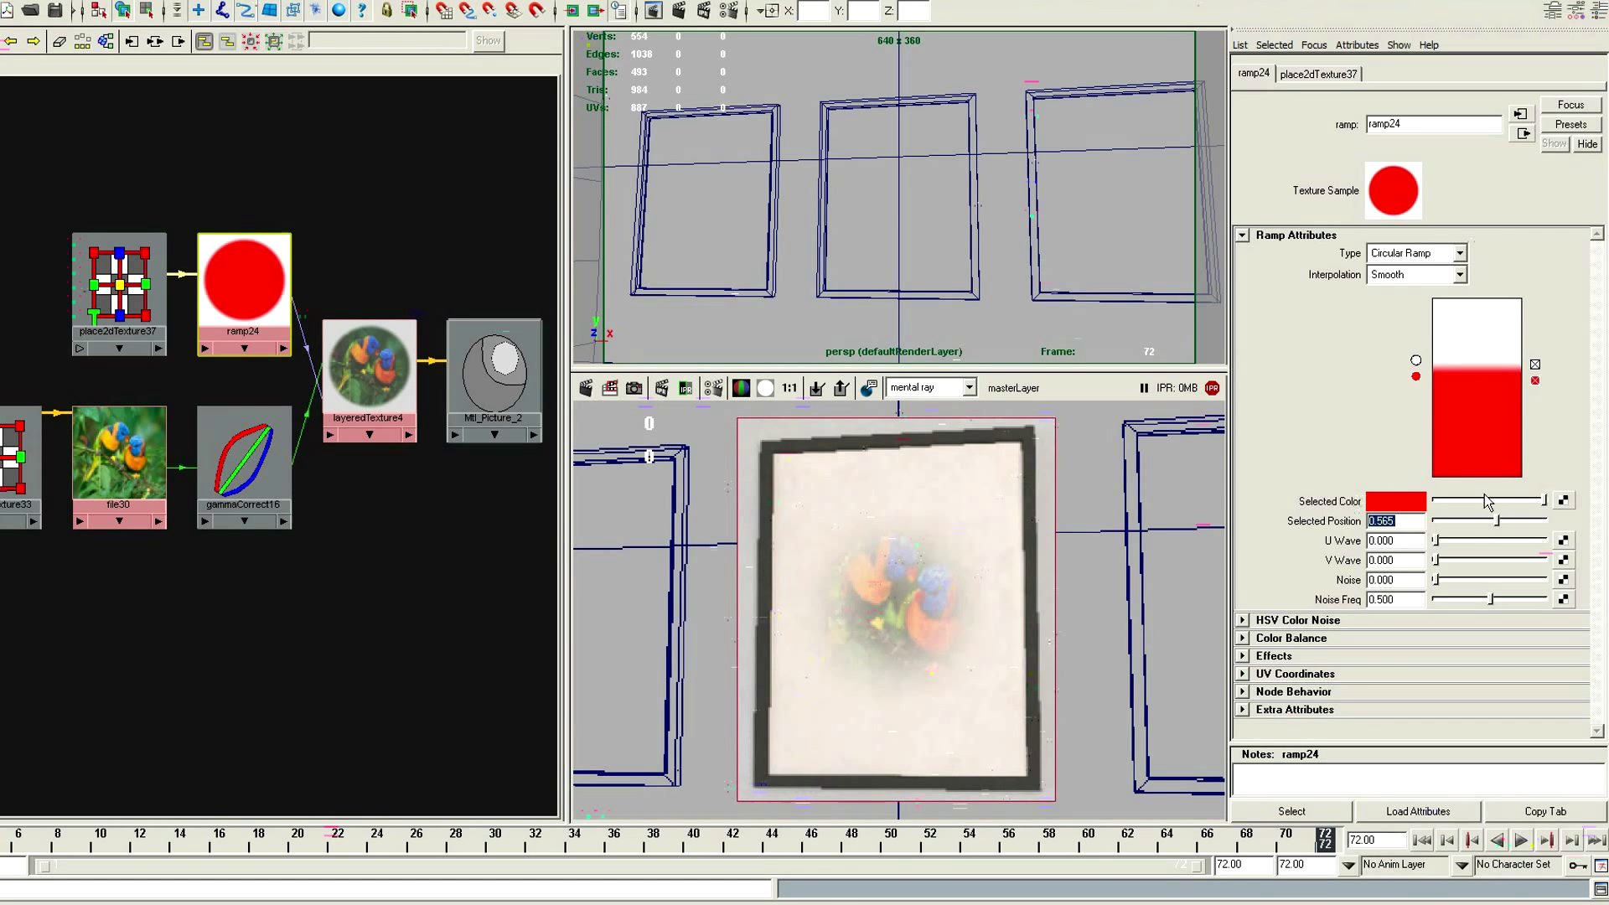
pyautogui.moveTo(1484, 500); pyautogui.dragTo(1435, 500)
# Add a color entry in the ramp's lower black area, position it at 0.560 and make it white
pyautogui.click(1451, 421)
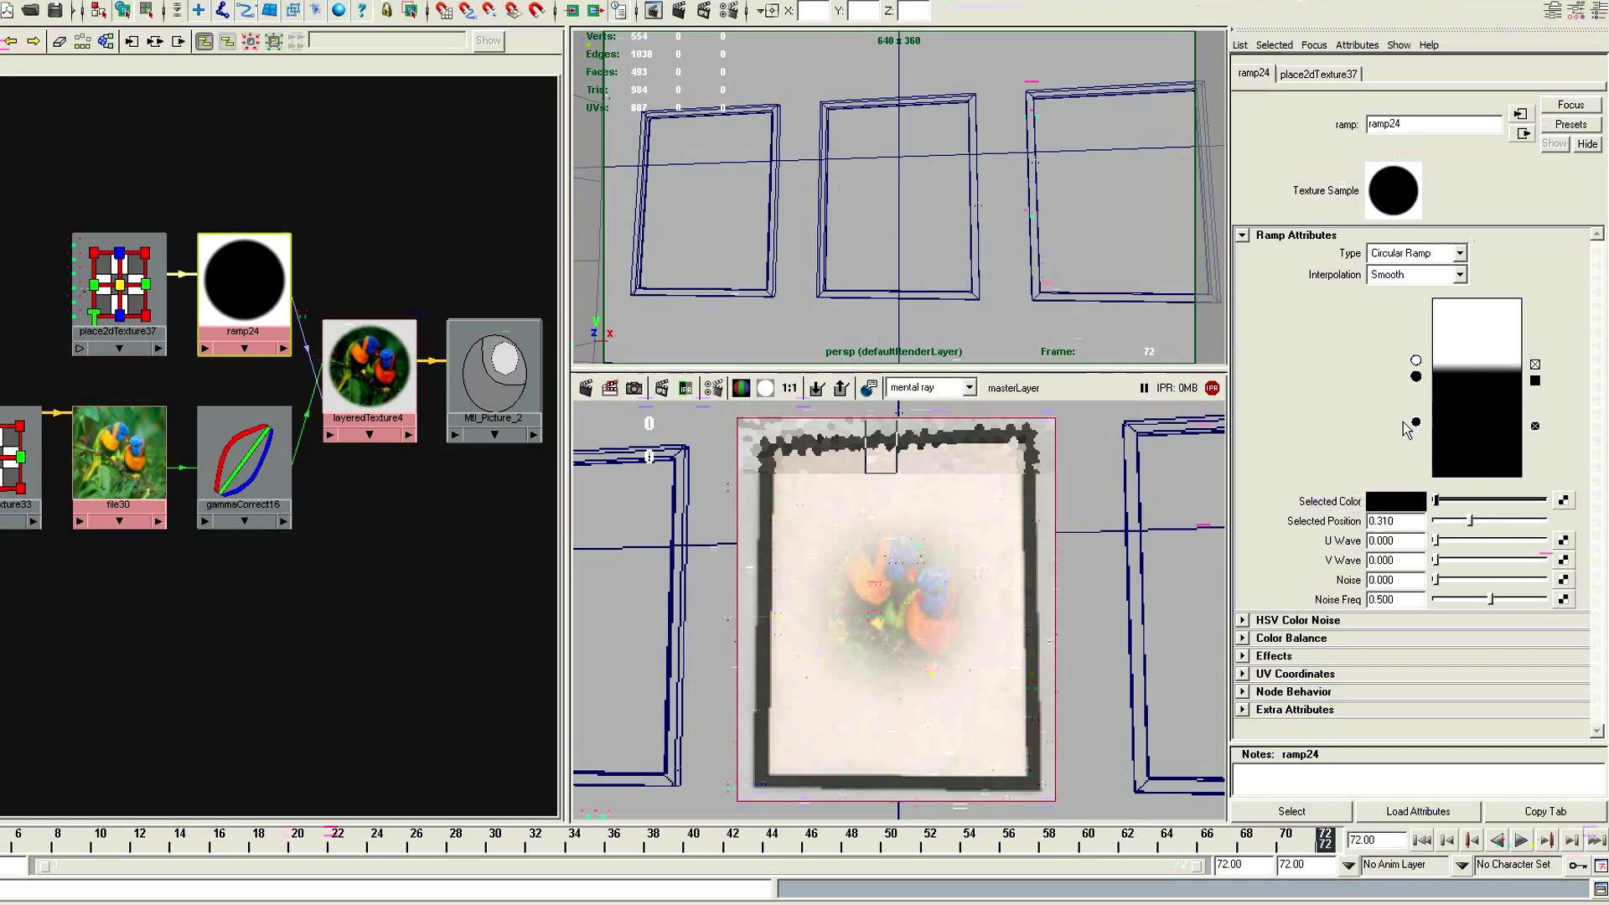
pyautogui.doubleClick(1379, 521)
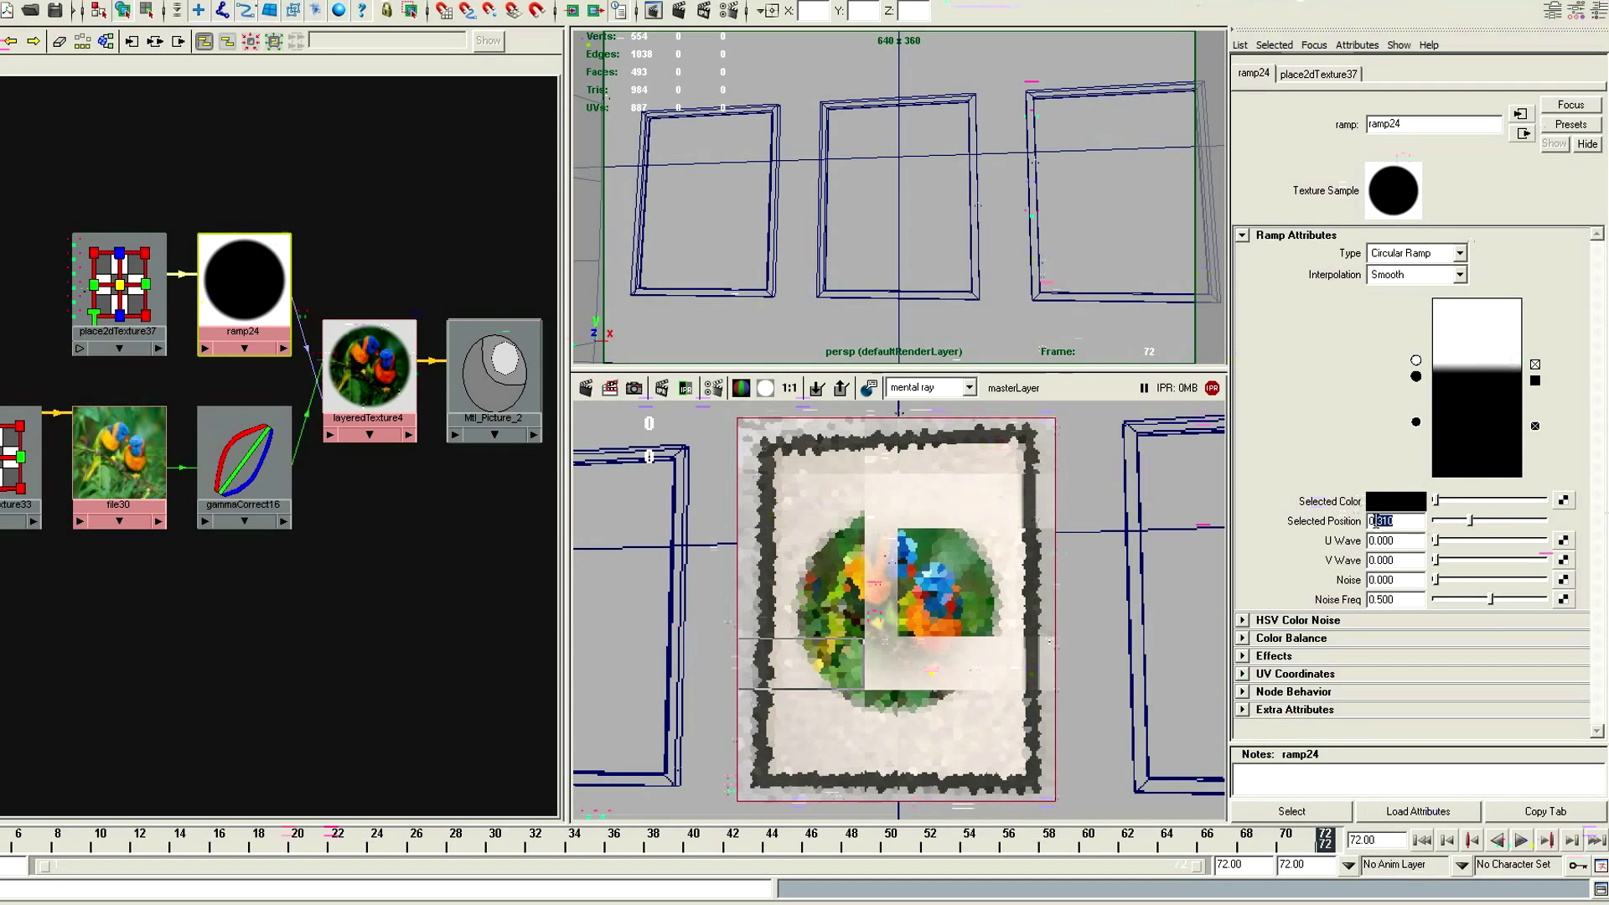
pyautogui.write('0.560')
pyautogui.press('Return')
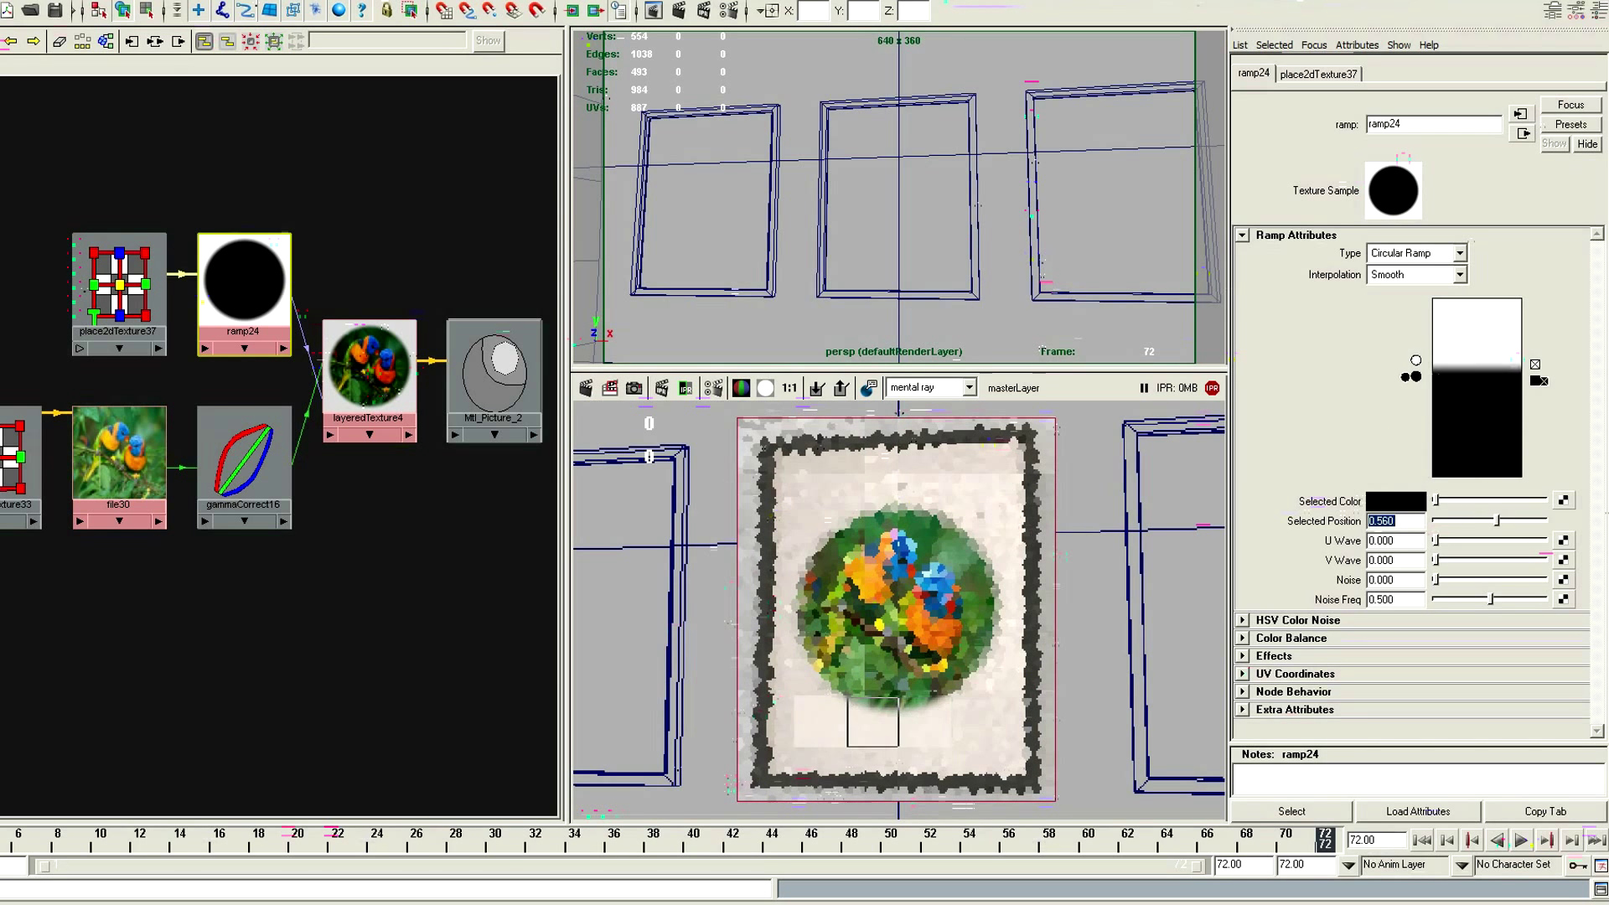
pyautogui.moveTo(1435, 500); pyautogui.dragTo(1545, 500)
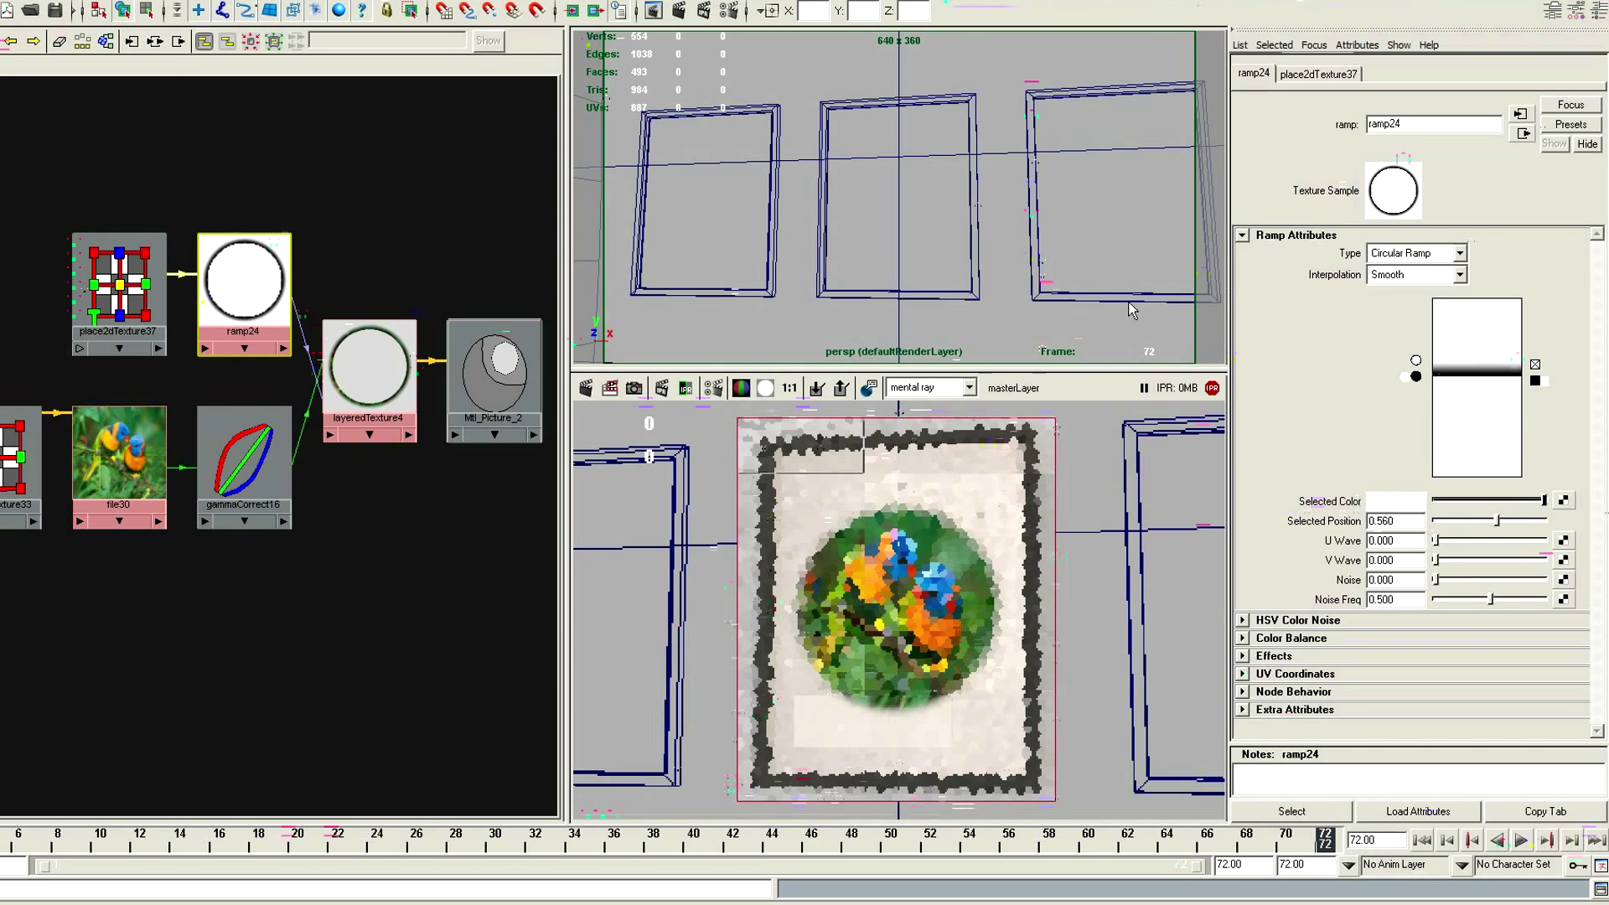
# Add another color entry in the ramp's lower white area, position it at 0.555 and darken it to black
pyautogui.click(1441, 423)
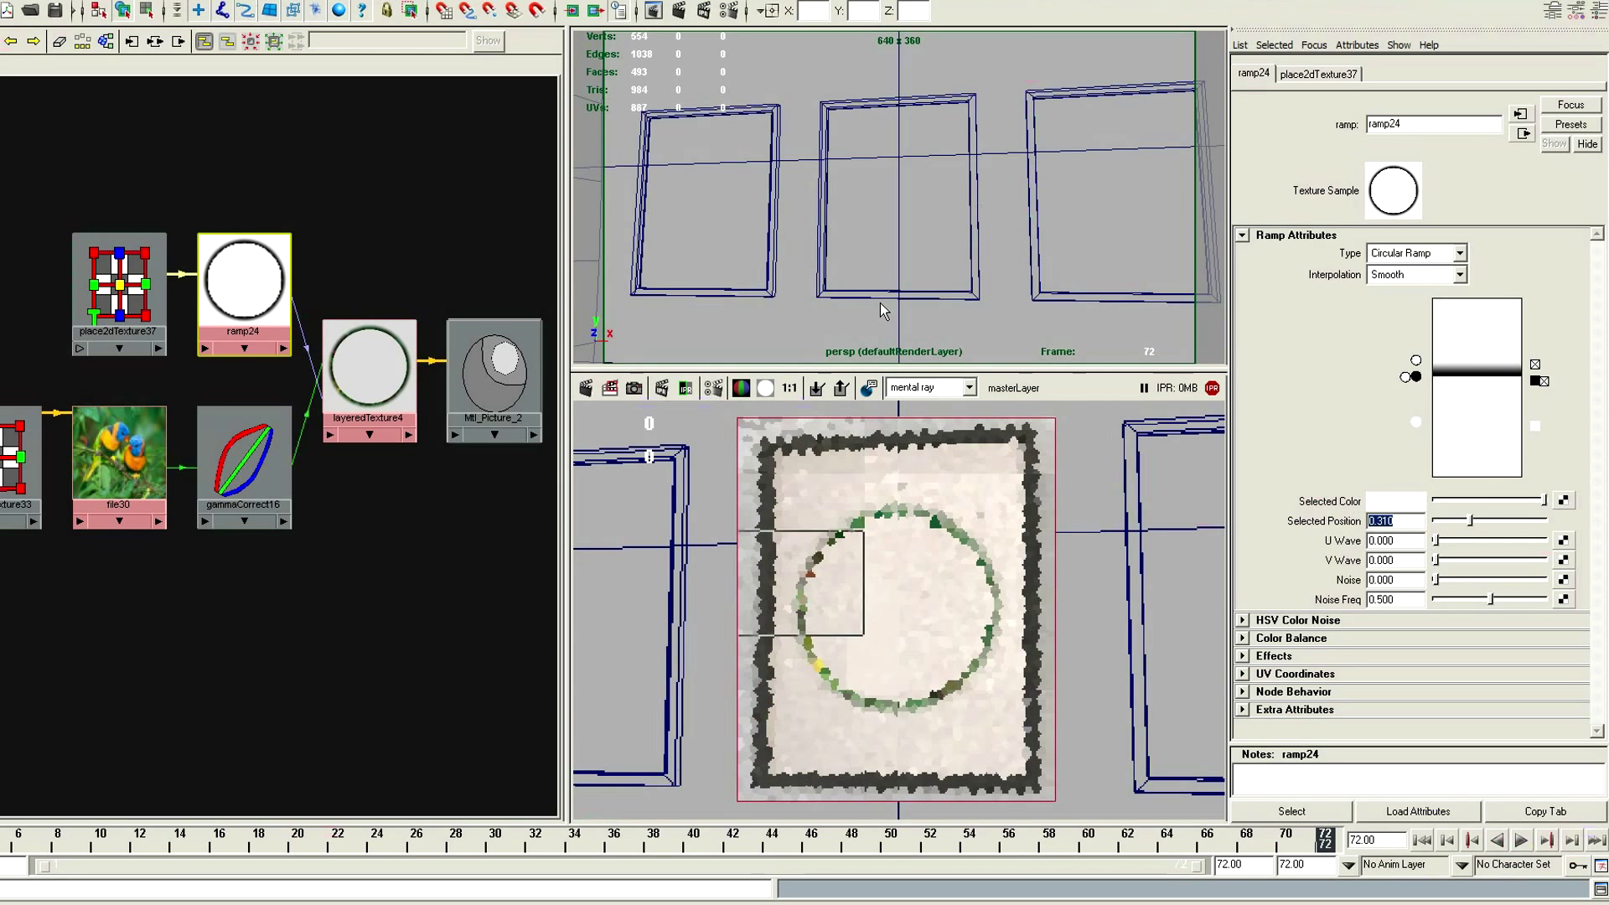
pyautogui.write('0.555')
pyautogui.press('Return')
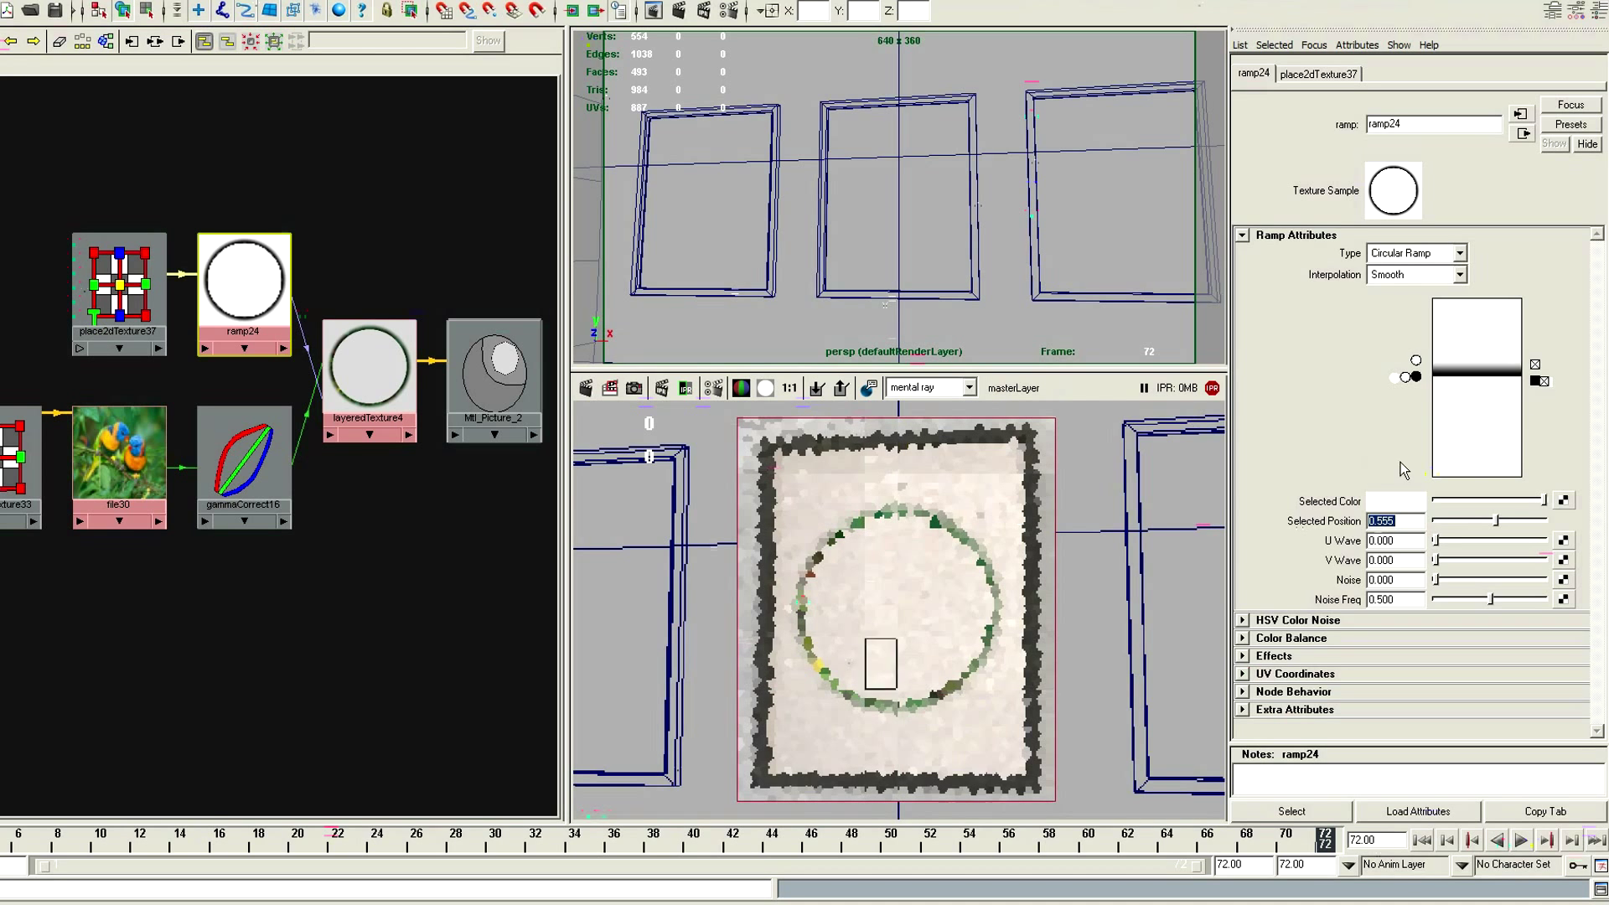
pyautogui.moveTo(1484, 499); pyautogui.dragTo(1435, 501)
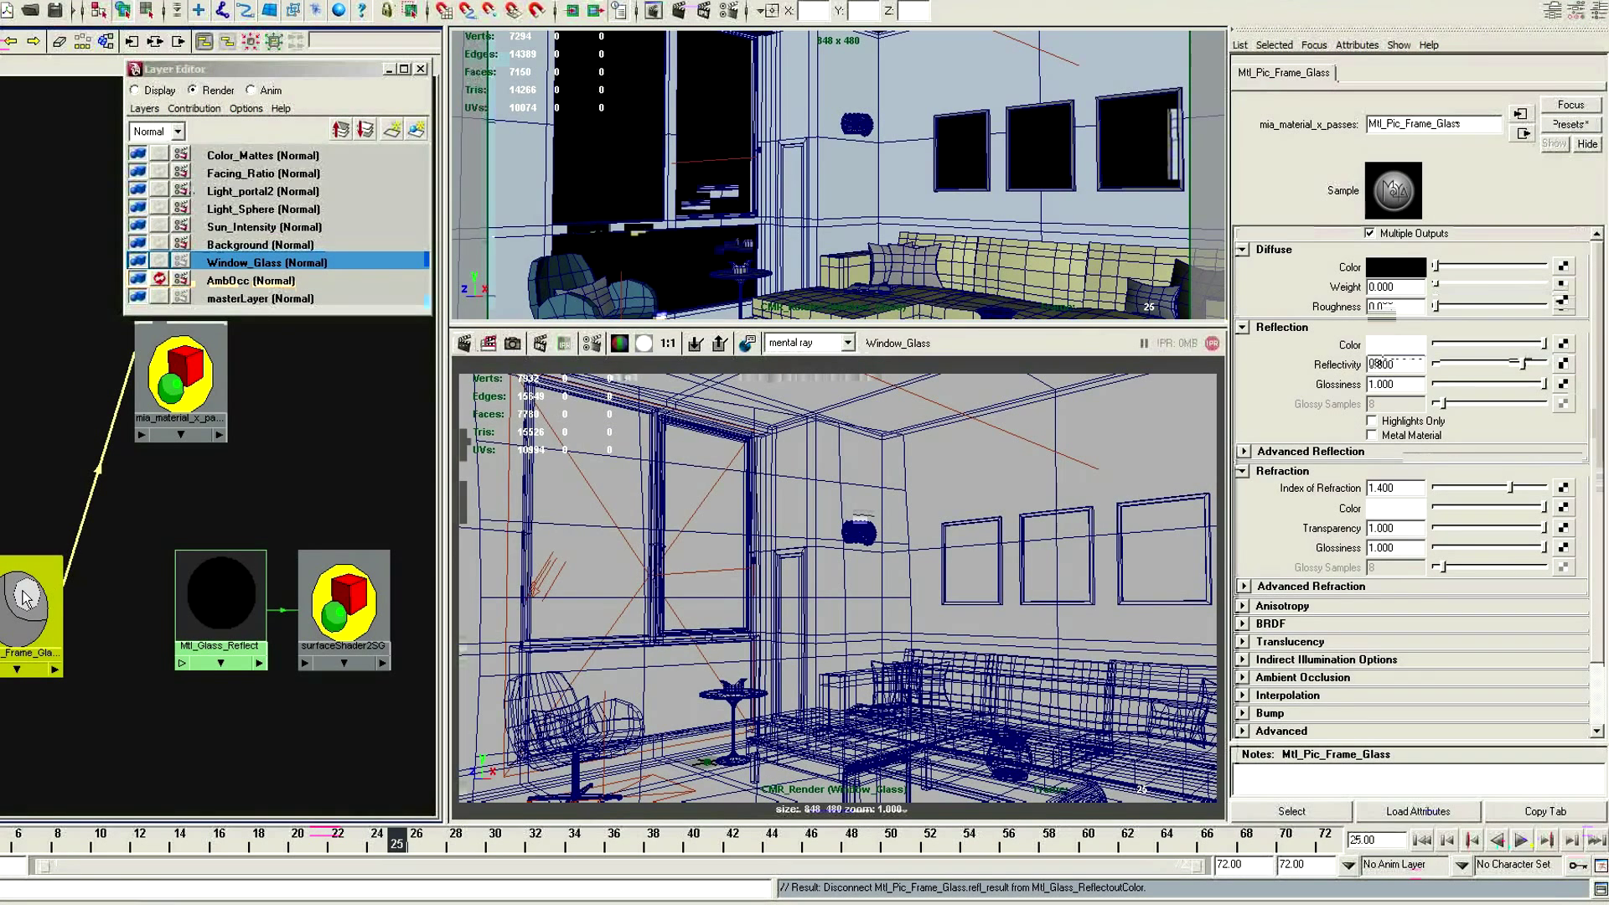
# Connect the refl_result output of Mtl_Pic_Frame_Glass to the outColor of Mtl_Glass_Reflect
pyautogui.keyDown('shift'); pyautogui.moveTo(65, 620); pyautogui.dragTo(246, 610, button='middle'); pyautogui.keyUp('shift')
pyautogui.moveTo(462, 183); pyautogui.dragTo(469, 509)
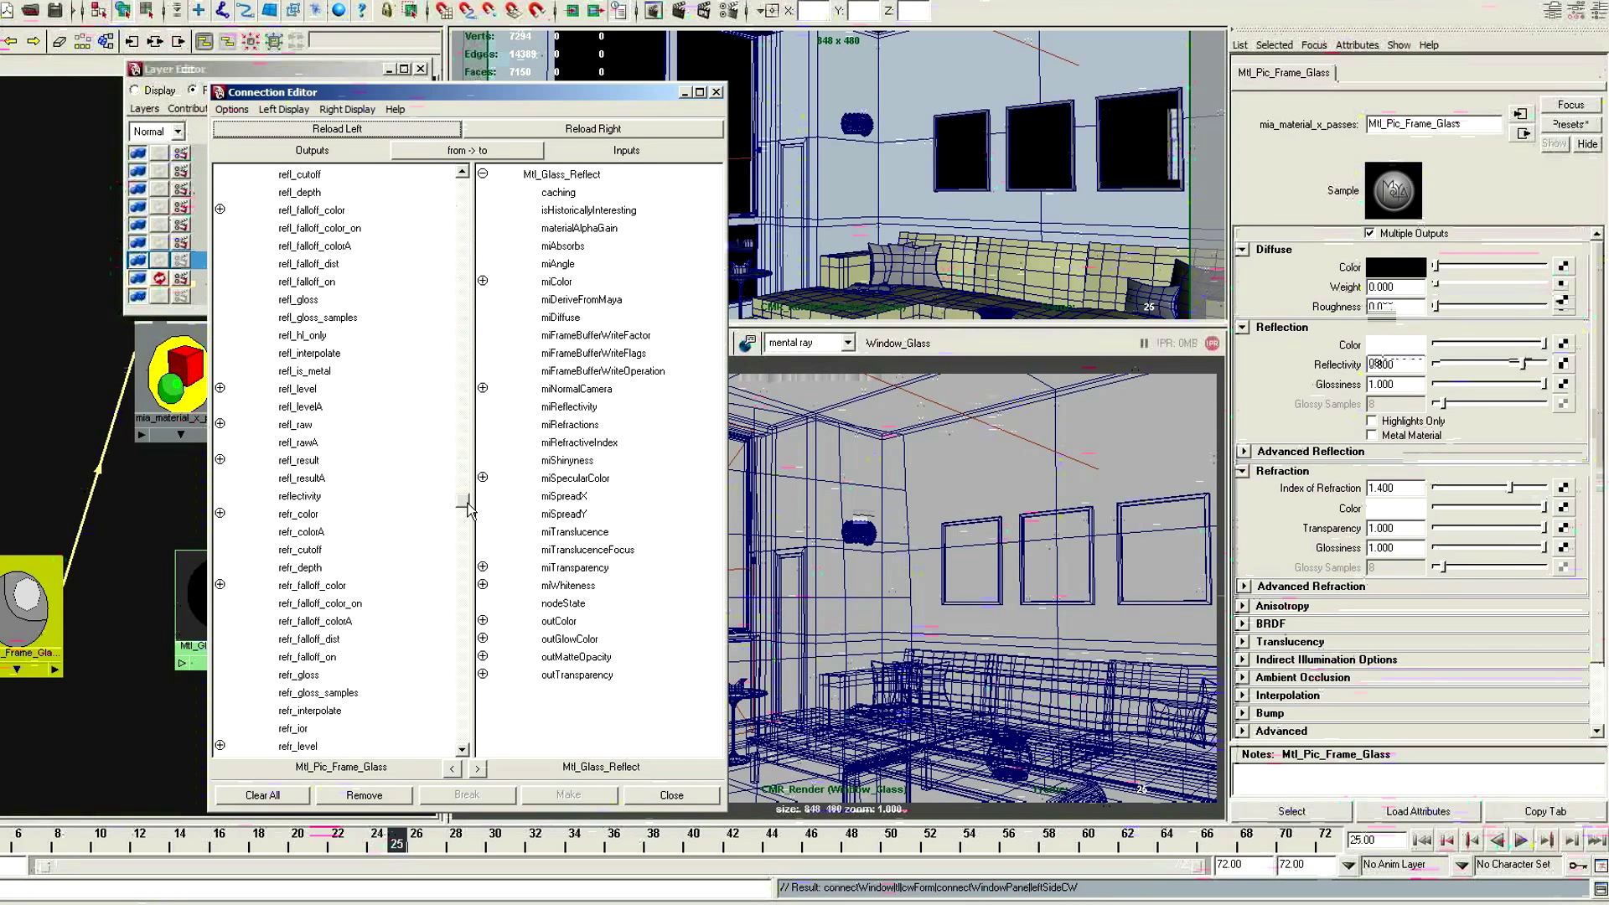
pyautogui.click(355, 466)
pyautogui.click(616, 623)
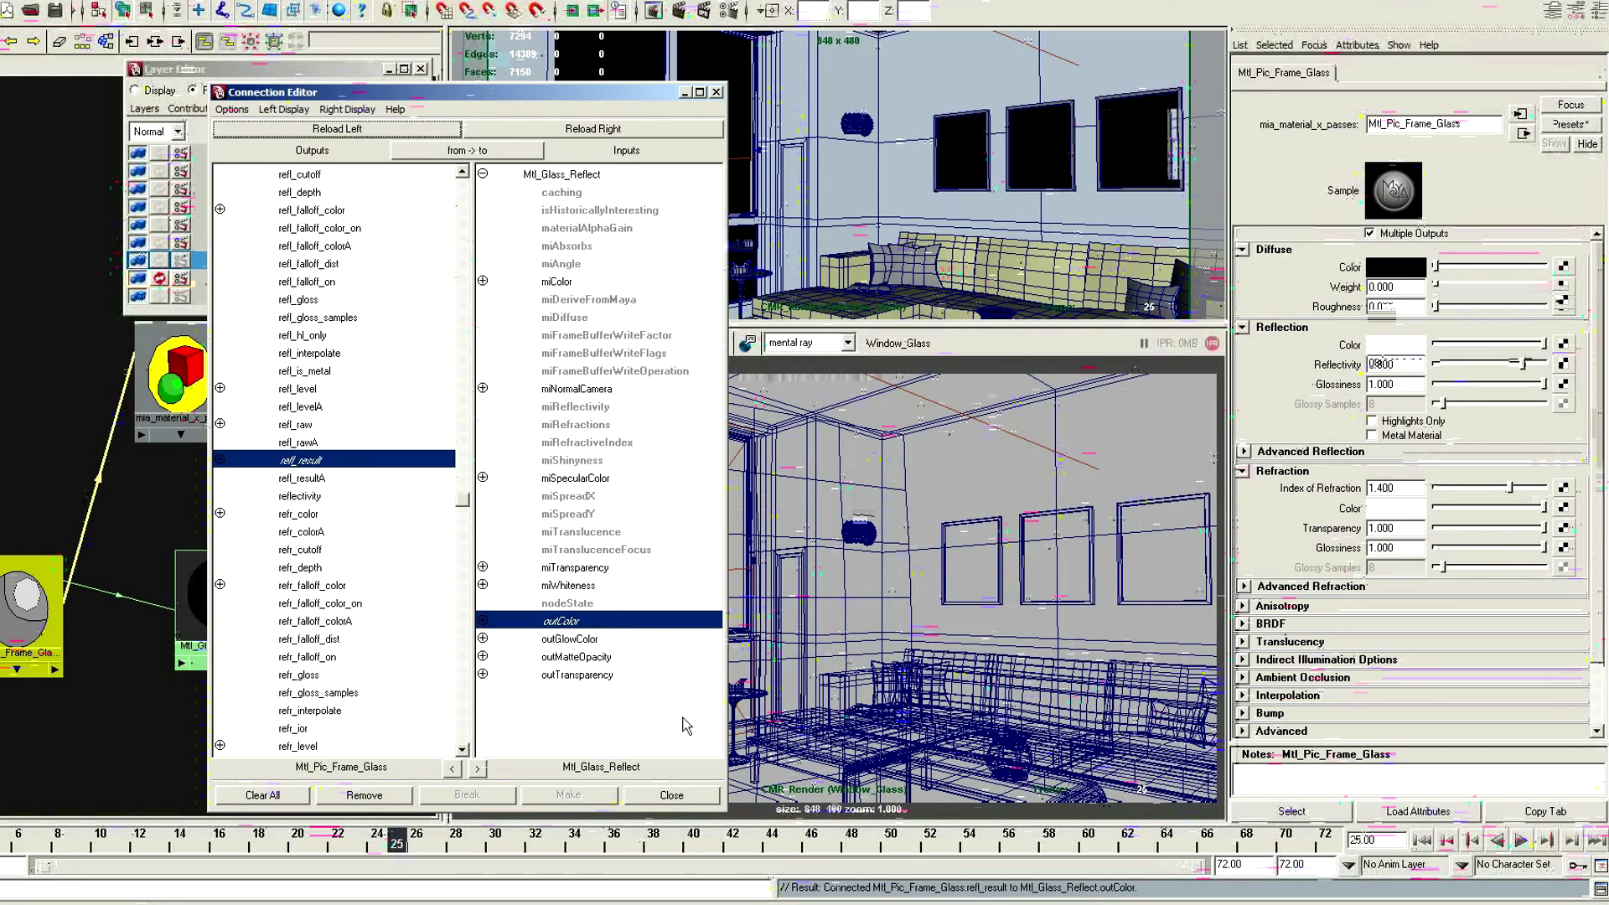
pyautogui.click(671, 794)
# Add a Mip_render_subset lens shader to the CMR_Render camera and create a layer override for its Enabled attribute
pyautogui.press('space')
pyautogui.moveTo(606, 165); pyautogui.dragTo(620, 188)
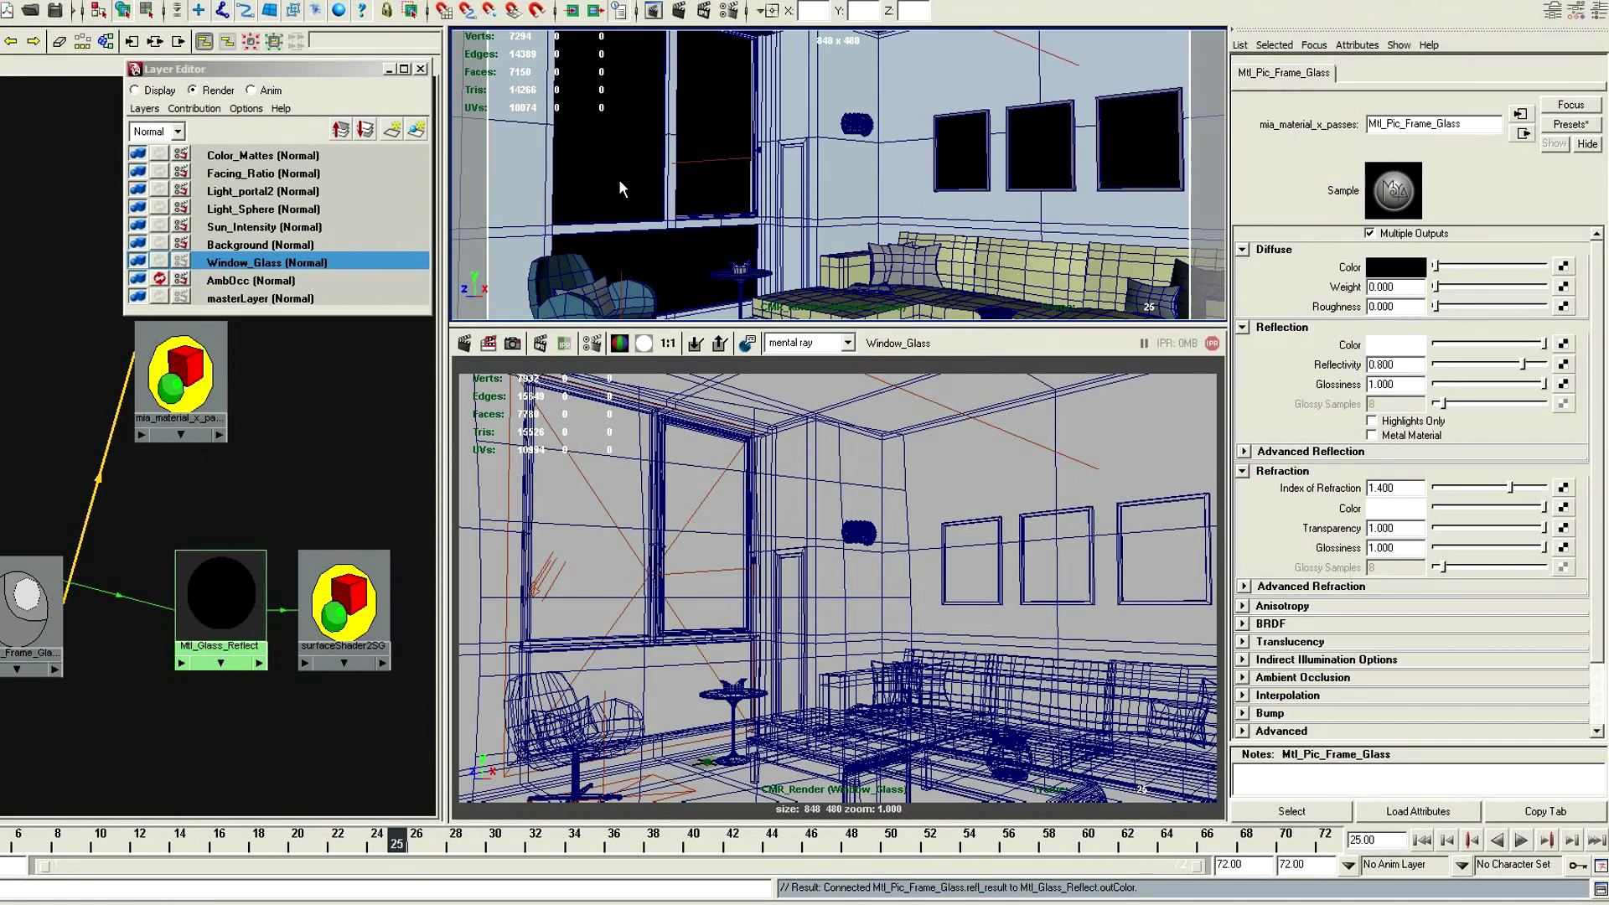
pyautogui.click(1332, 706)
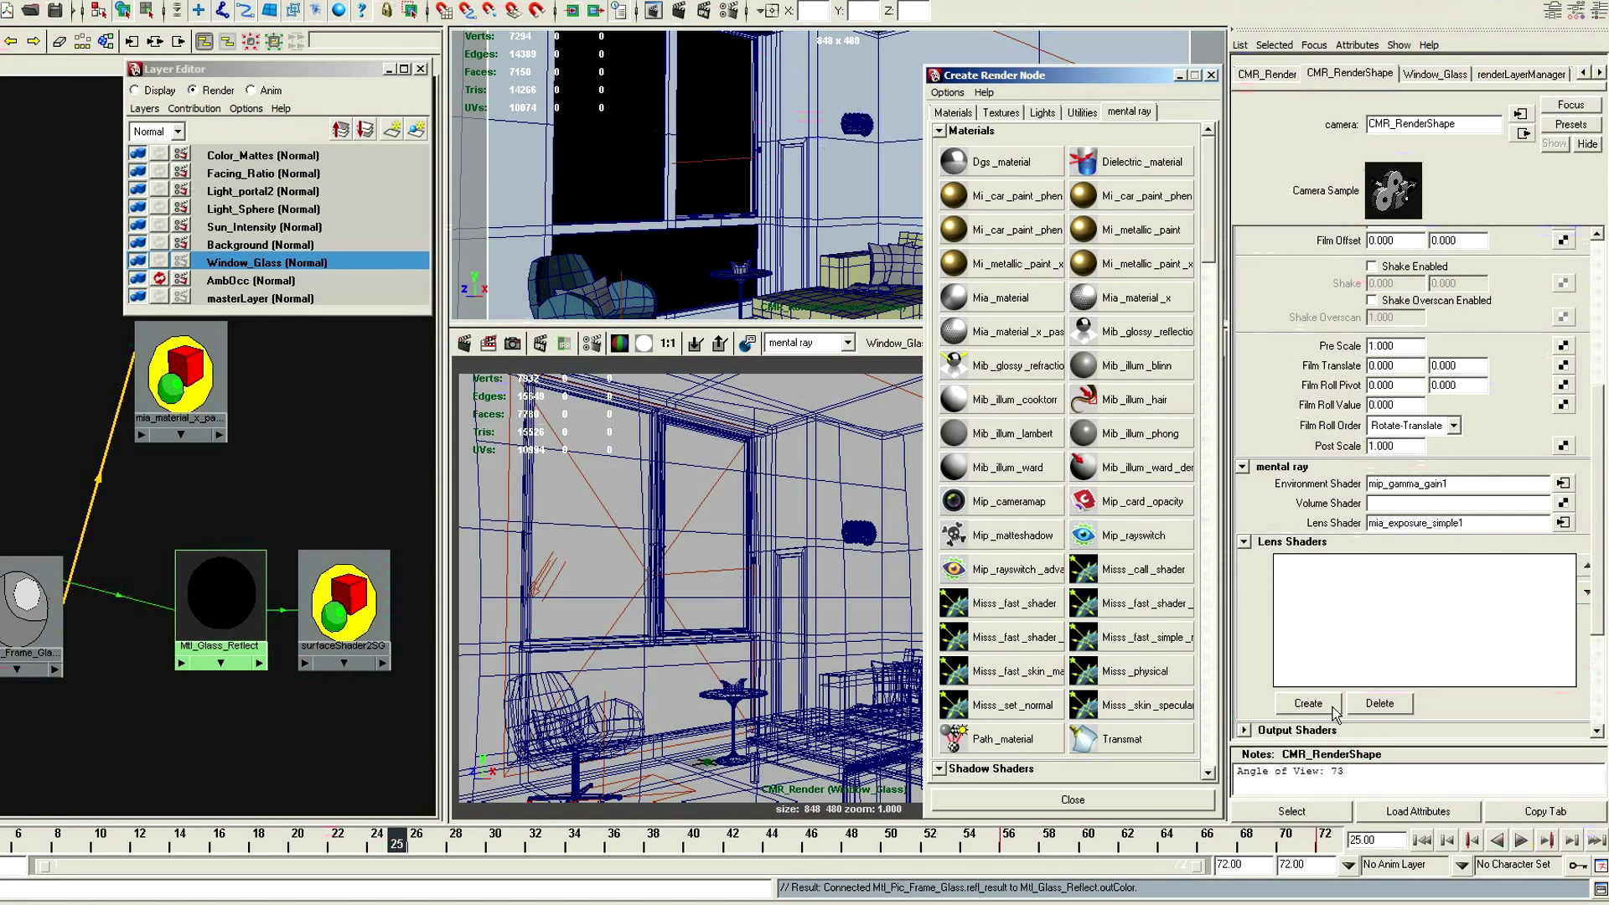
pyautogui.moveTo(1210, 231); pyautogui.dragTo(1217, 544)
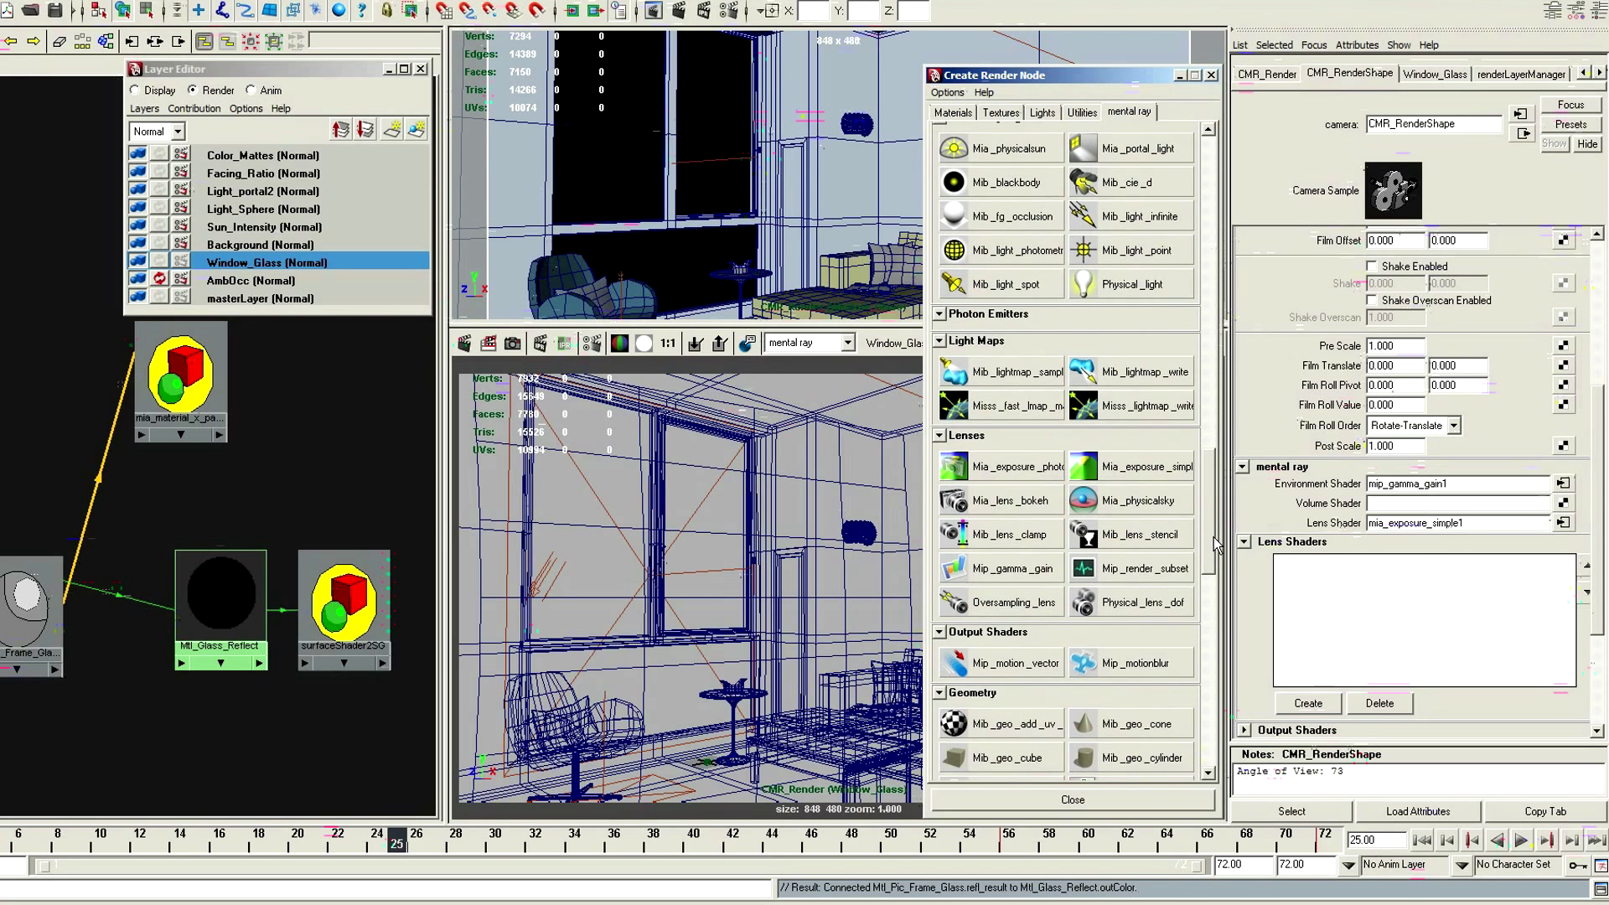
pyautogui.click(1188, 563)
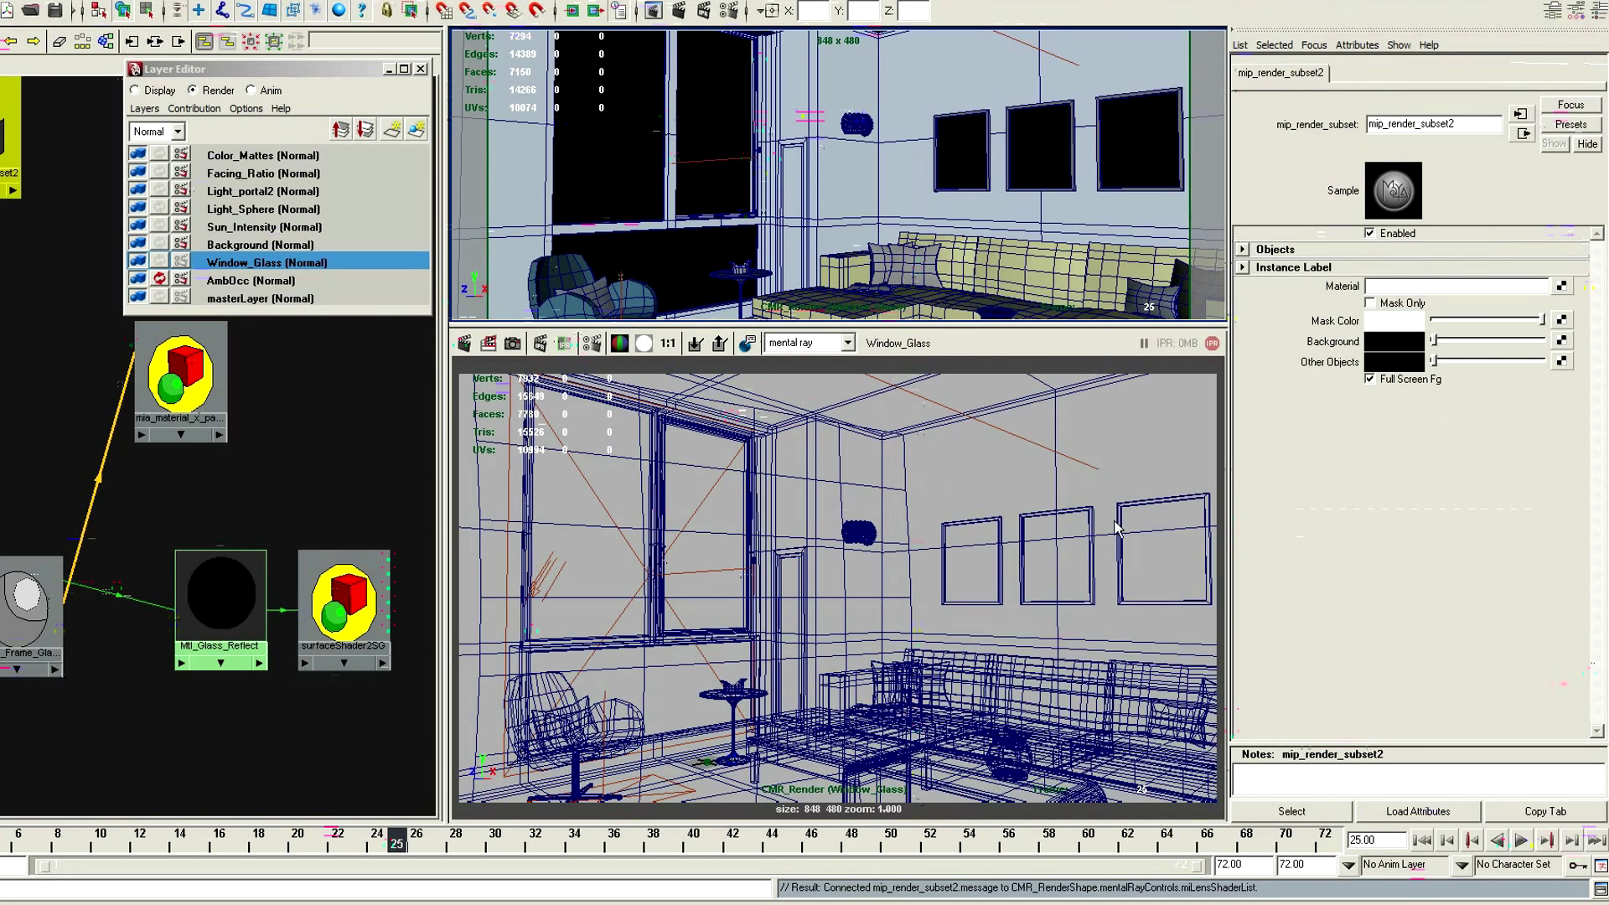
pyautogui.rightClick(1393, 239)
pyautogui.click(1401, 264)
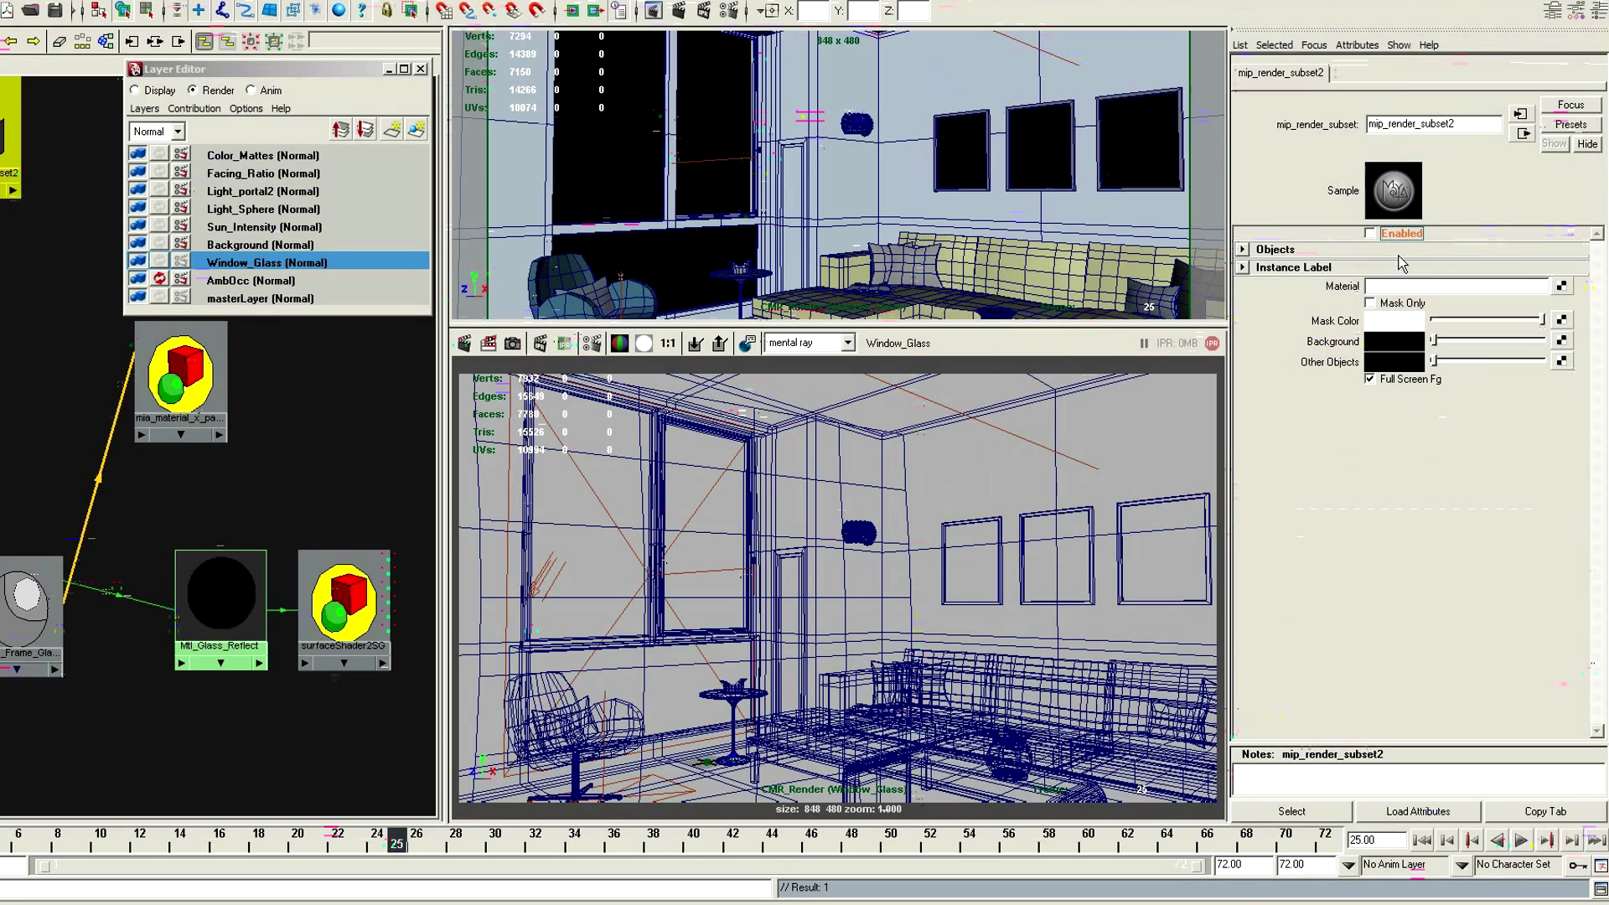
# Assign the shading group surfaceShader2SG as the Material of mip_render_subset2
pyautogui.click(343, 603)
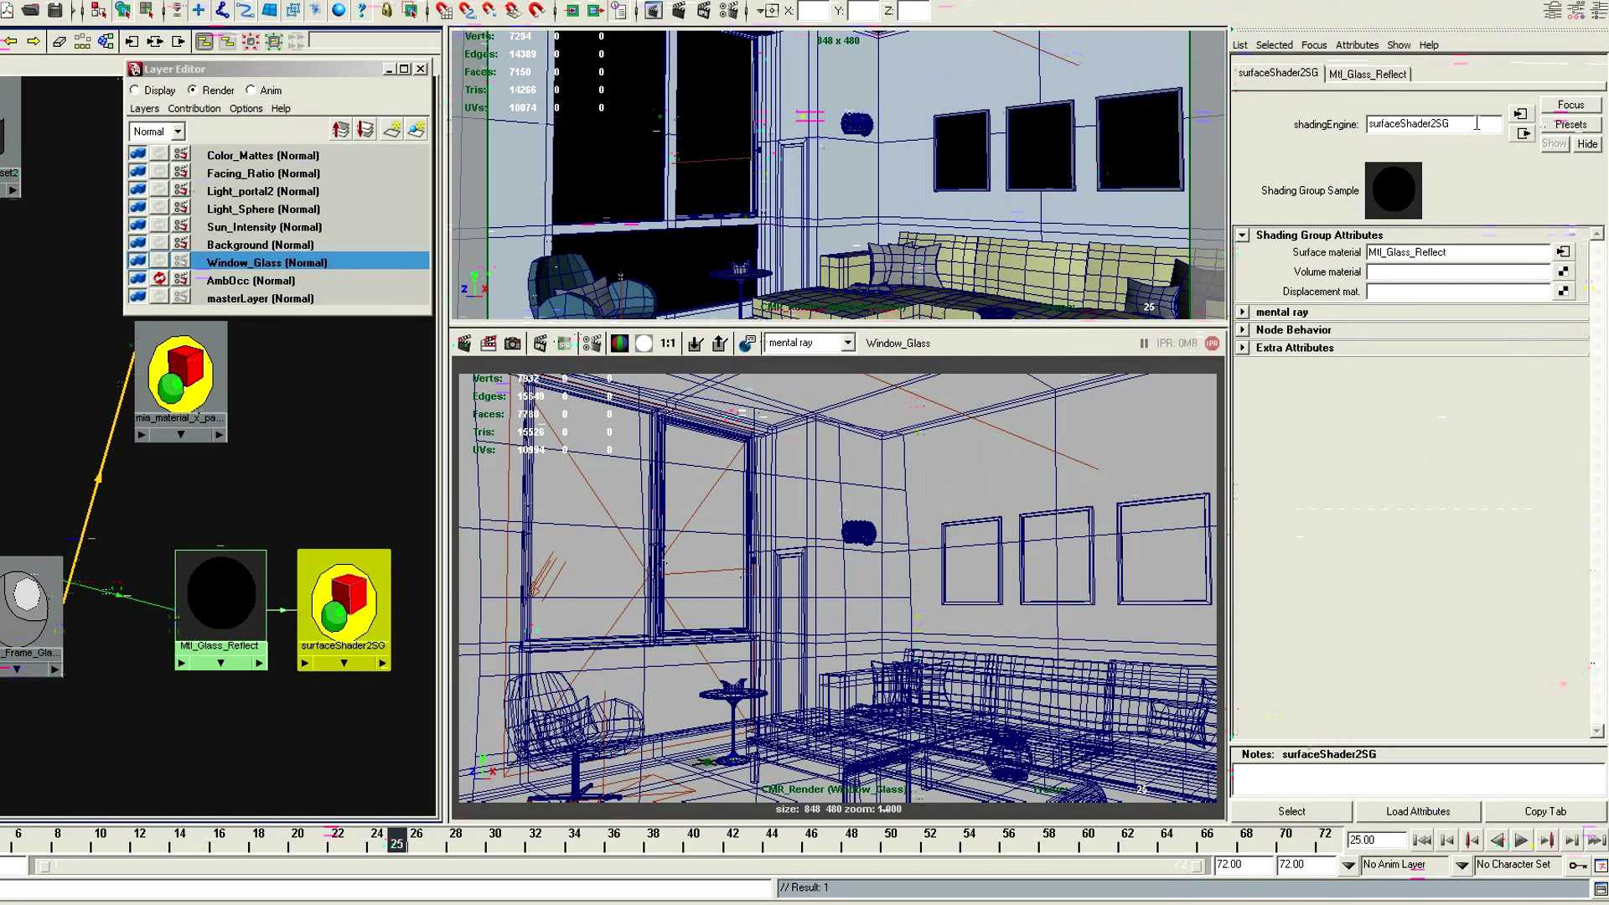
pyautogui.middleClick(826, 209)
pyautogui.click(1293, 49)
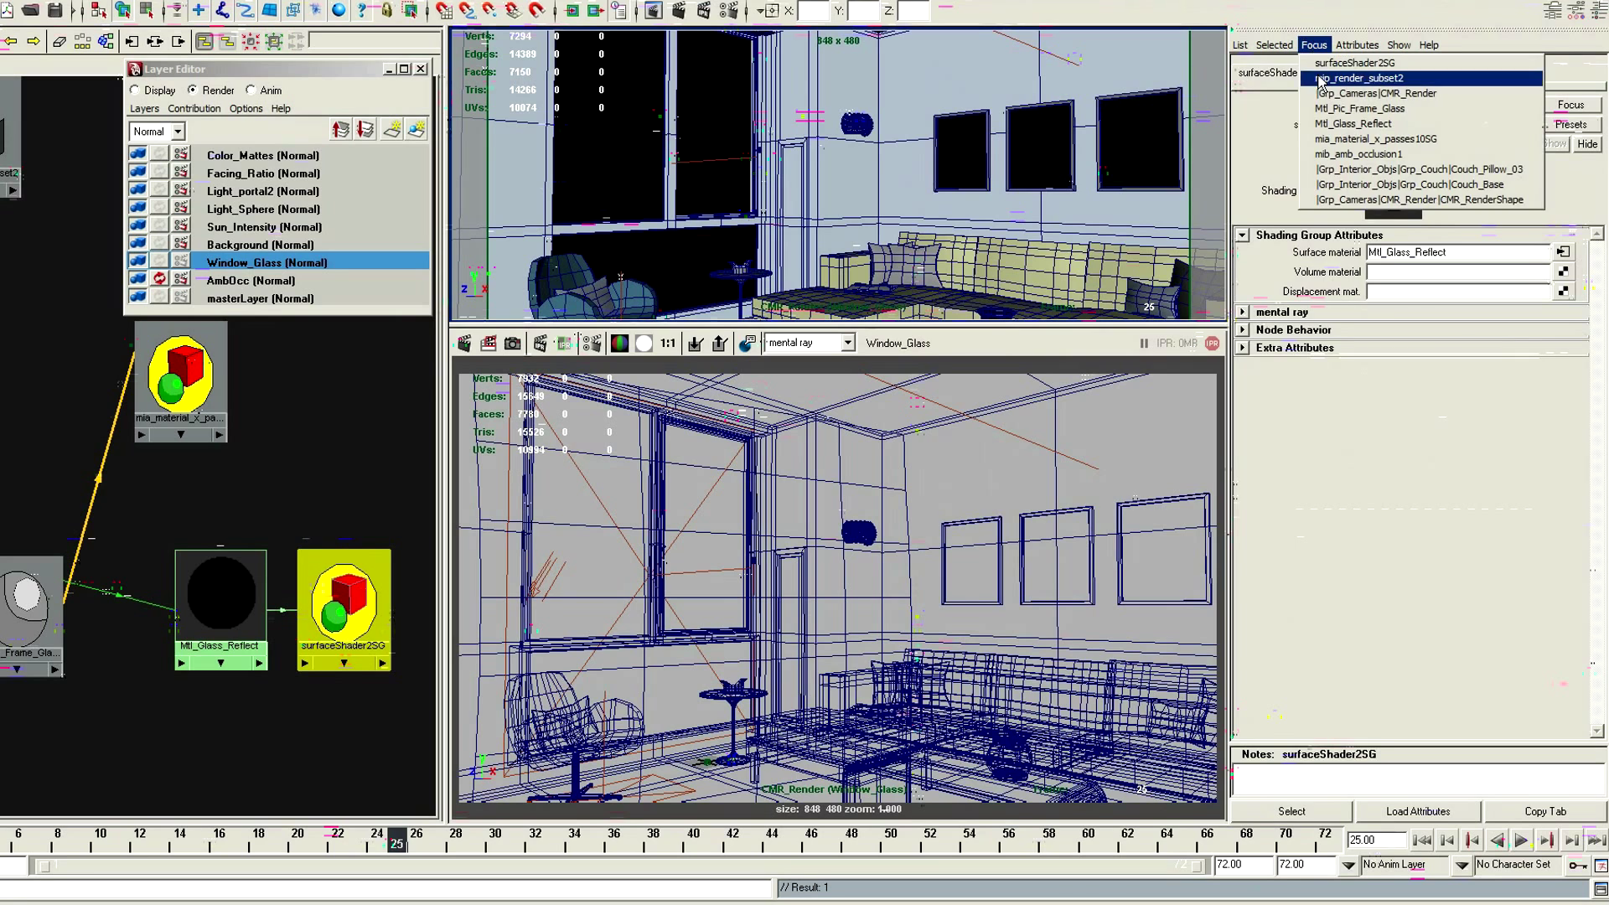
pyautogui.click(1318, 75)
pyautogui.click(1424, 286)
pyautogui.write('surfaceShader2SG')
pyautogui.press('Return')
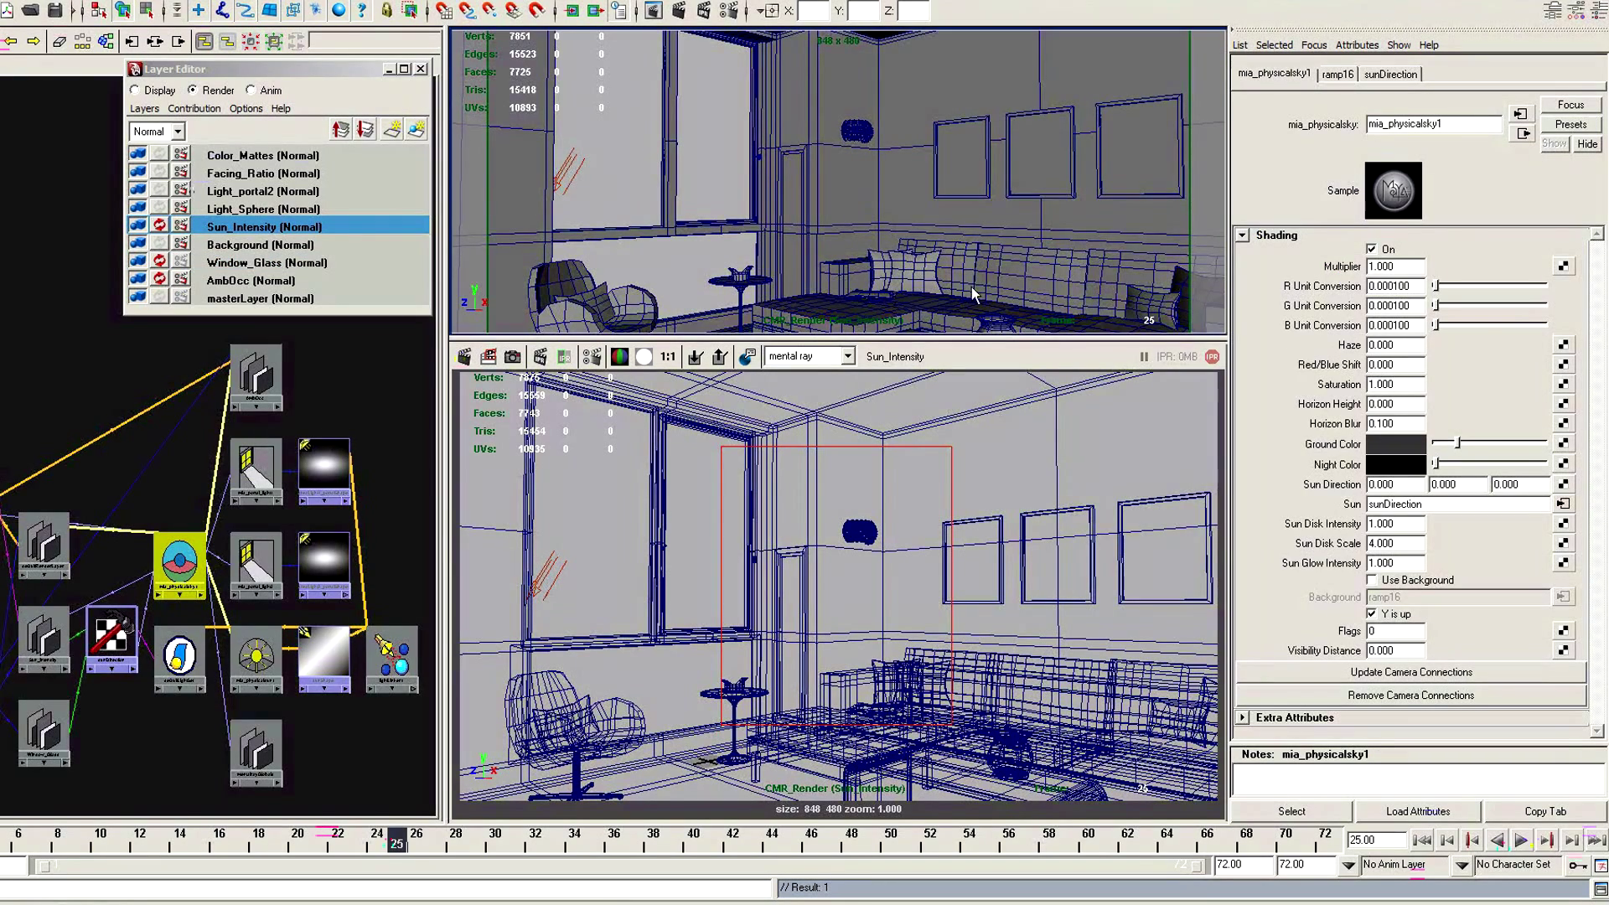
# In the Sun_Intensity layer, override mia_physicalsky1's Use Background, switched on, and its Background, with the ramp16 connection broken
pyautogui.rightClick(1400, 590)
pyautogui.click(1413, 604)
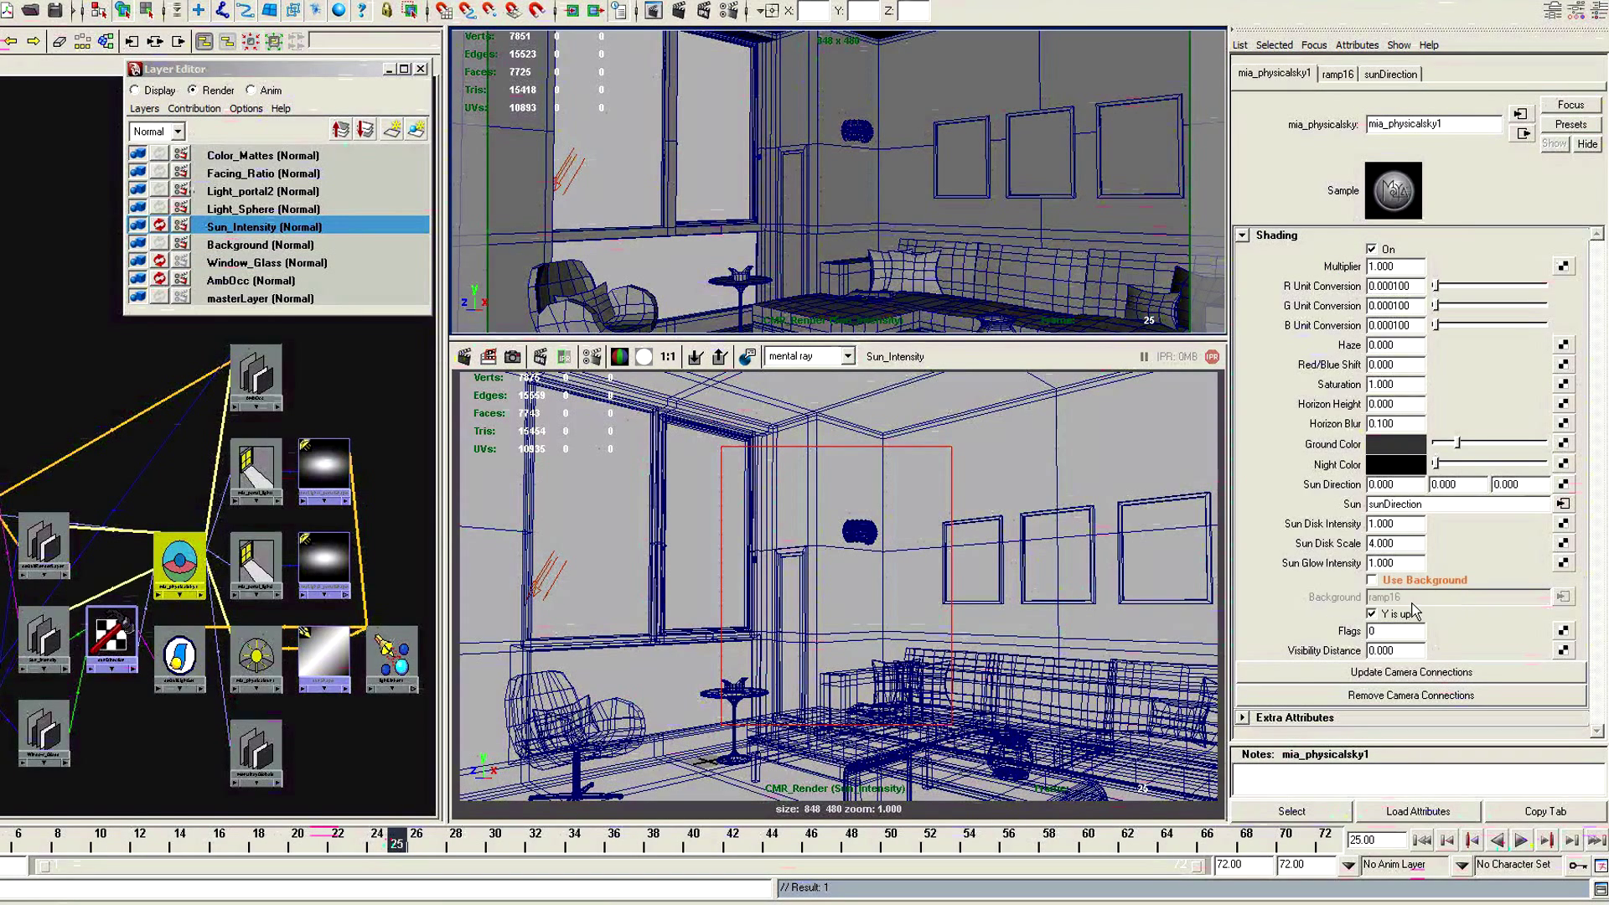
pyautogui.rightClick(1351, 599)
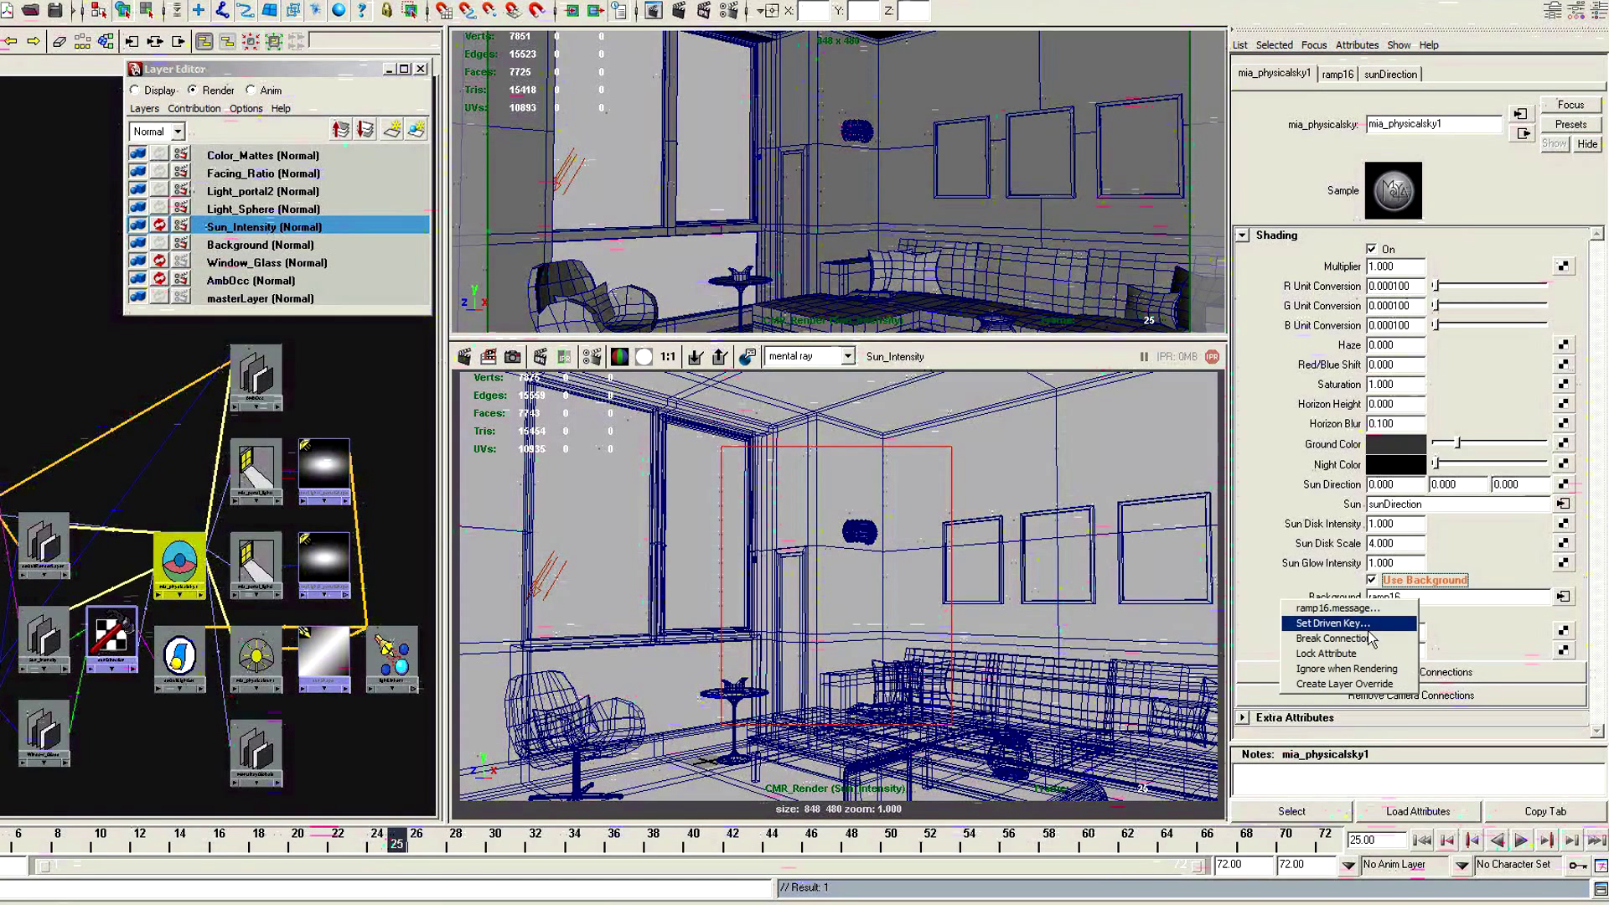
pyautogui.click(1343, 684)
pyautogui.rightClick(1347, 602)
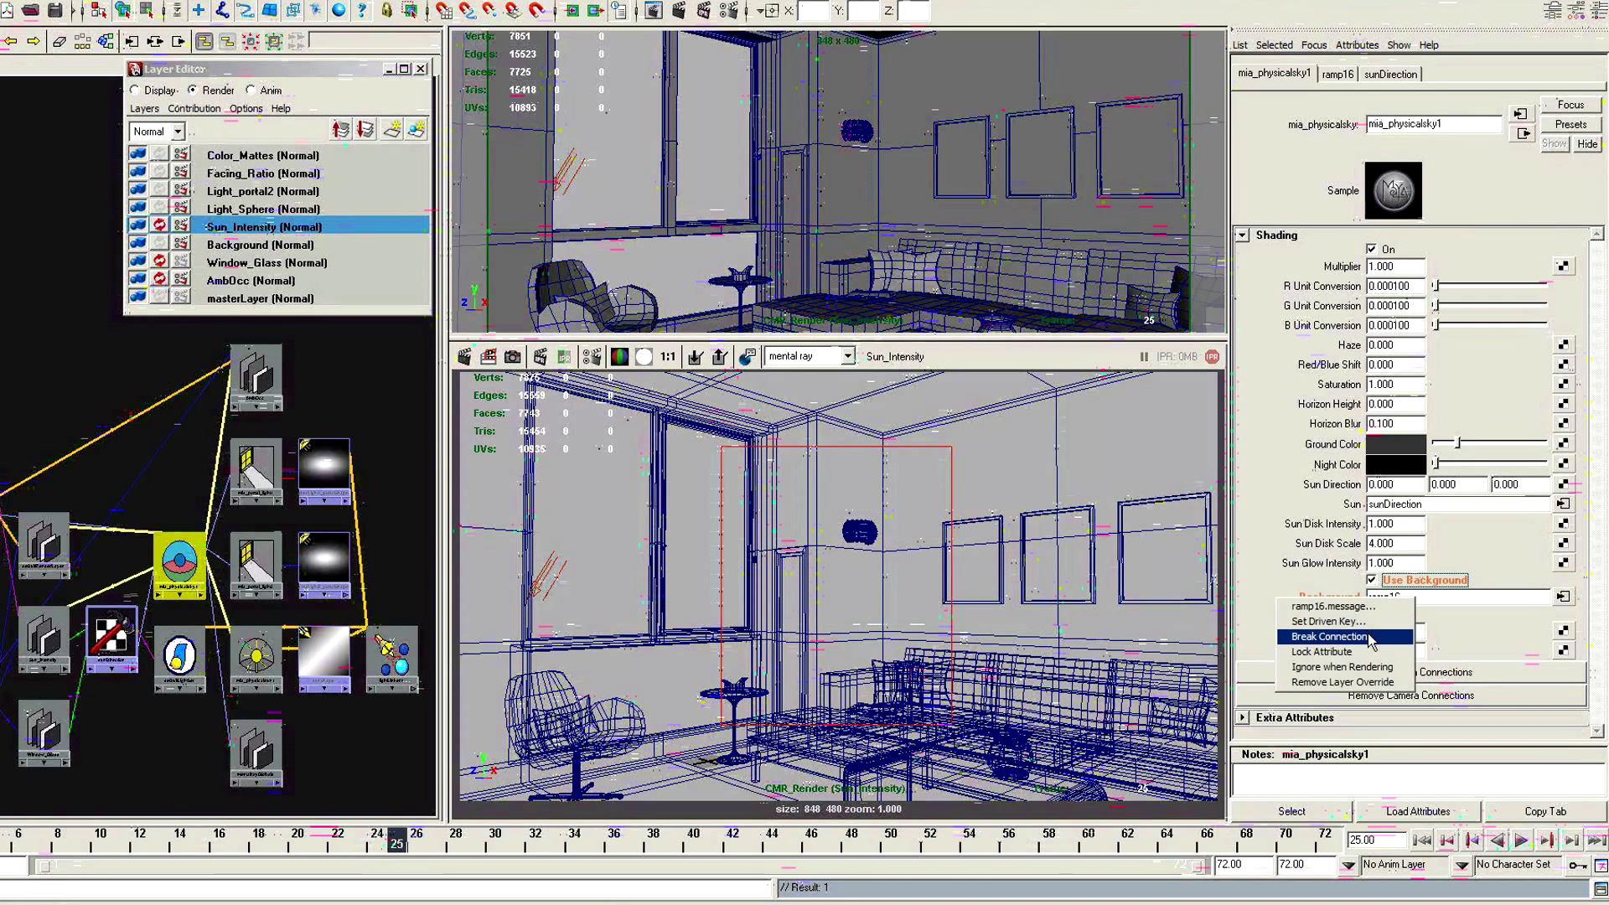
pyautogui.click(1328, 636)
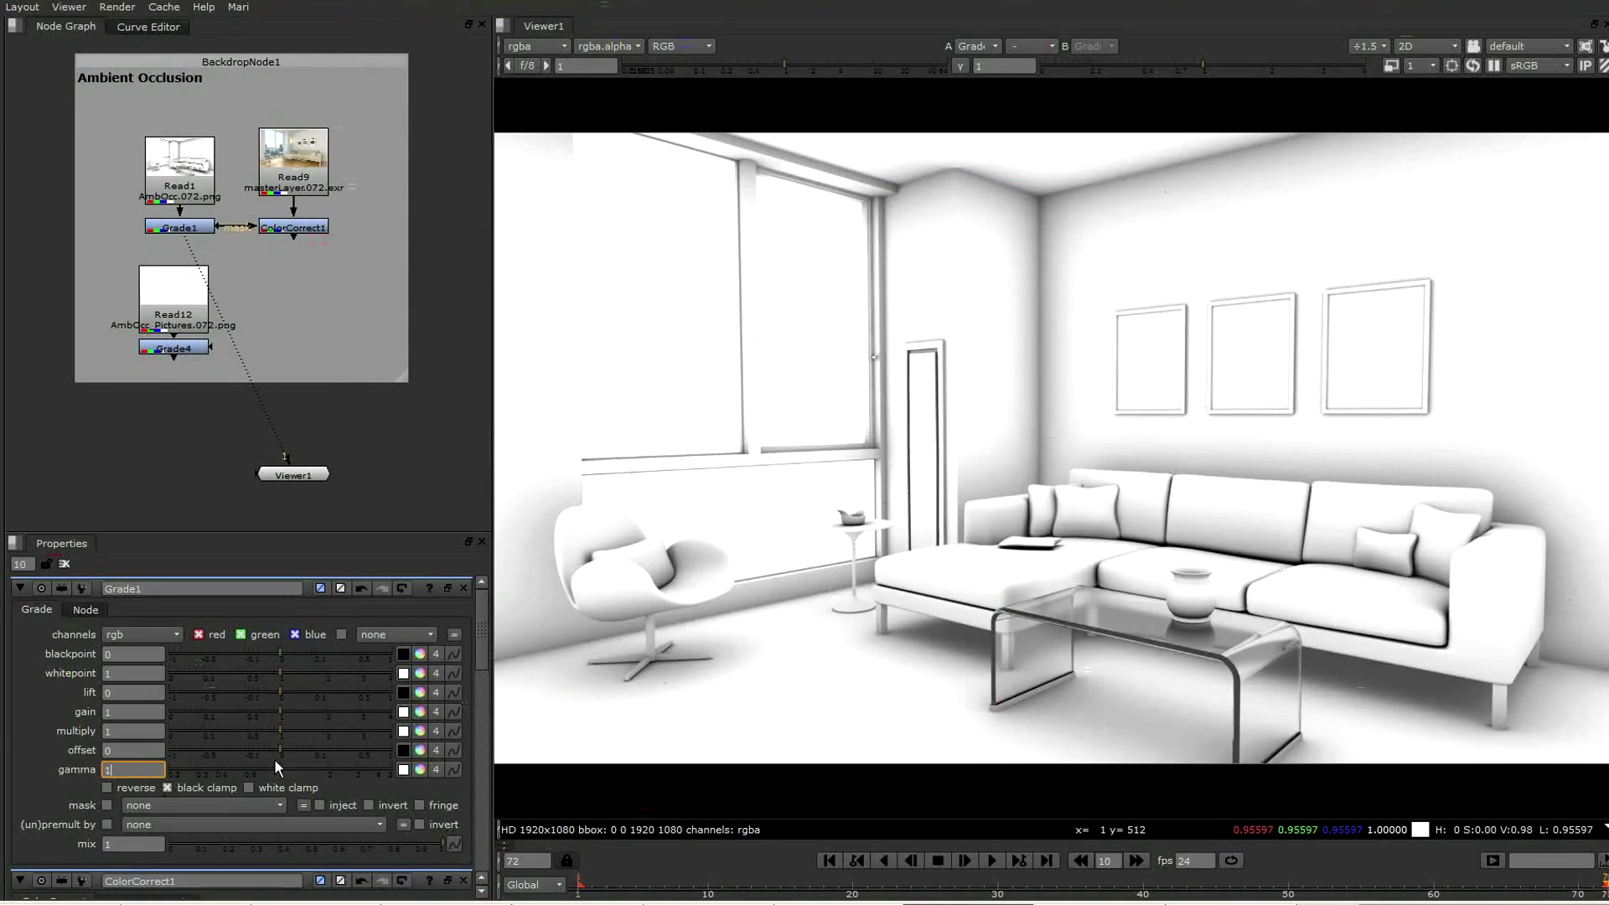
# In Nuke, raise the gamma of the ambient occlusion's Grade1 to 2.7 and show ColorCorrect1 in the viewer with its properties open
pyautogui.moveTo(277, 771); pyautogui.dragTo(350, 766)
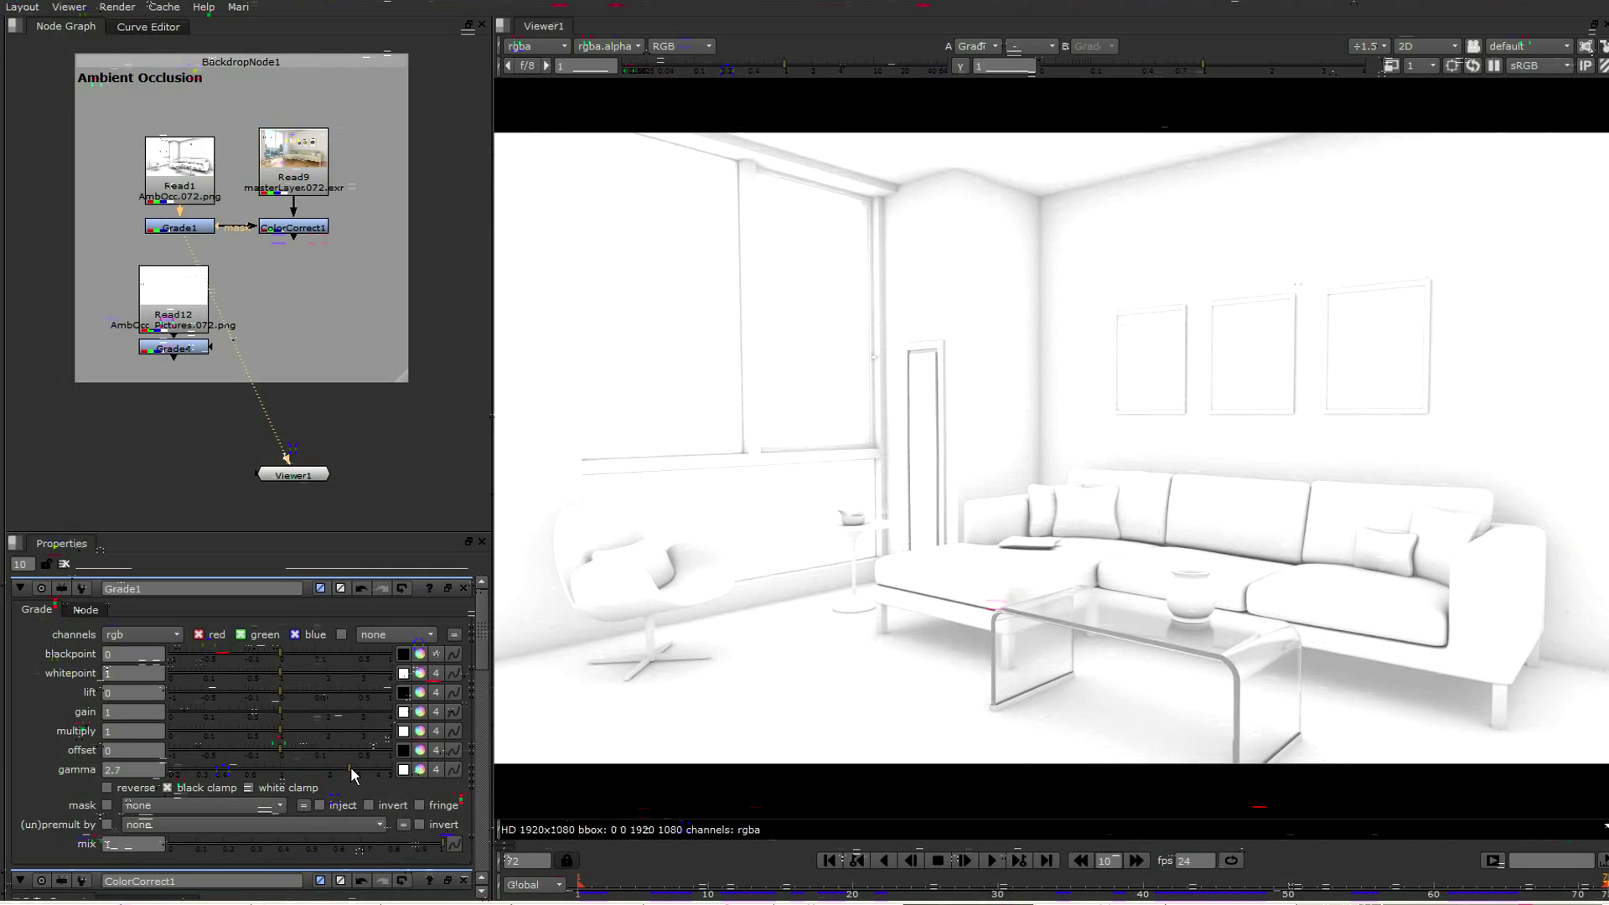
pyautogui.moveTo(286, 452); pyautogui.dragTo(302, 232)
pyautogui.doubleClick(302, 232)
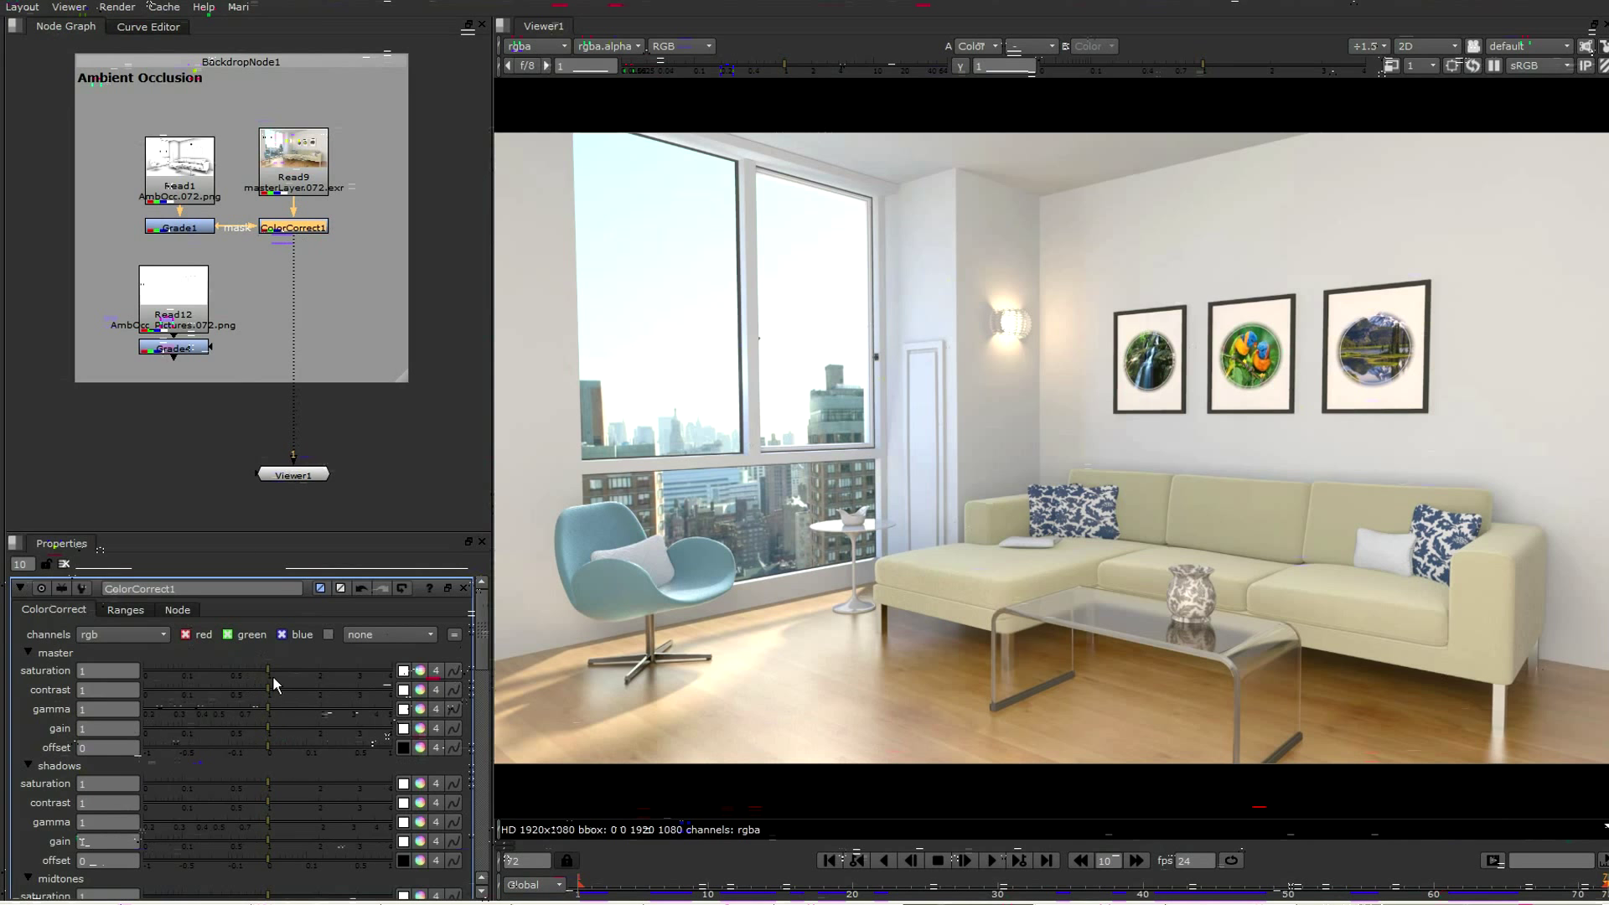
# Set ColorCorrect1's master saturation to 1.05 and lower its master gain to about 0.54
pyautogui.click(109, 670)
pyautogui.write('1.05')
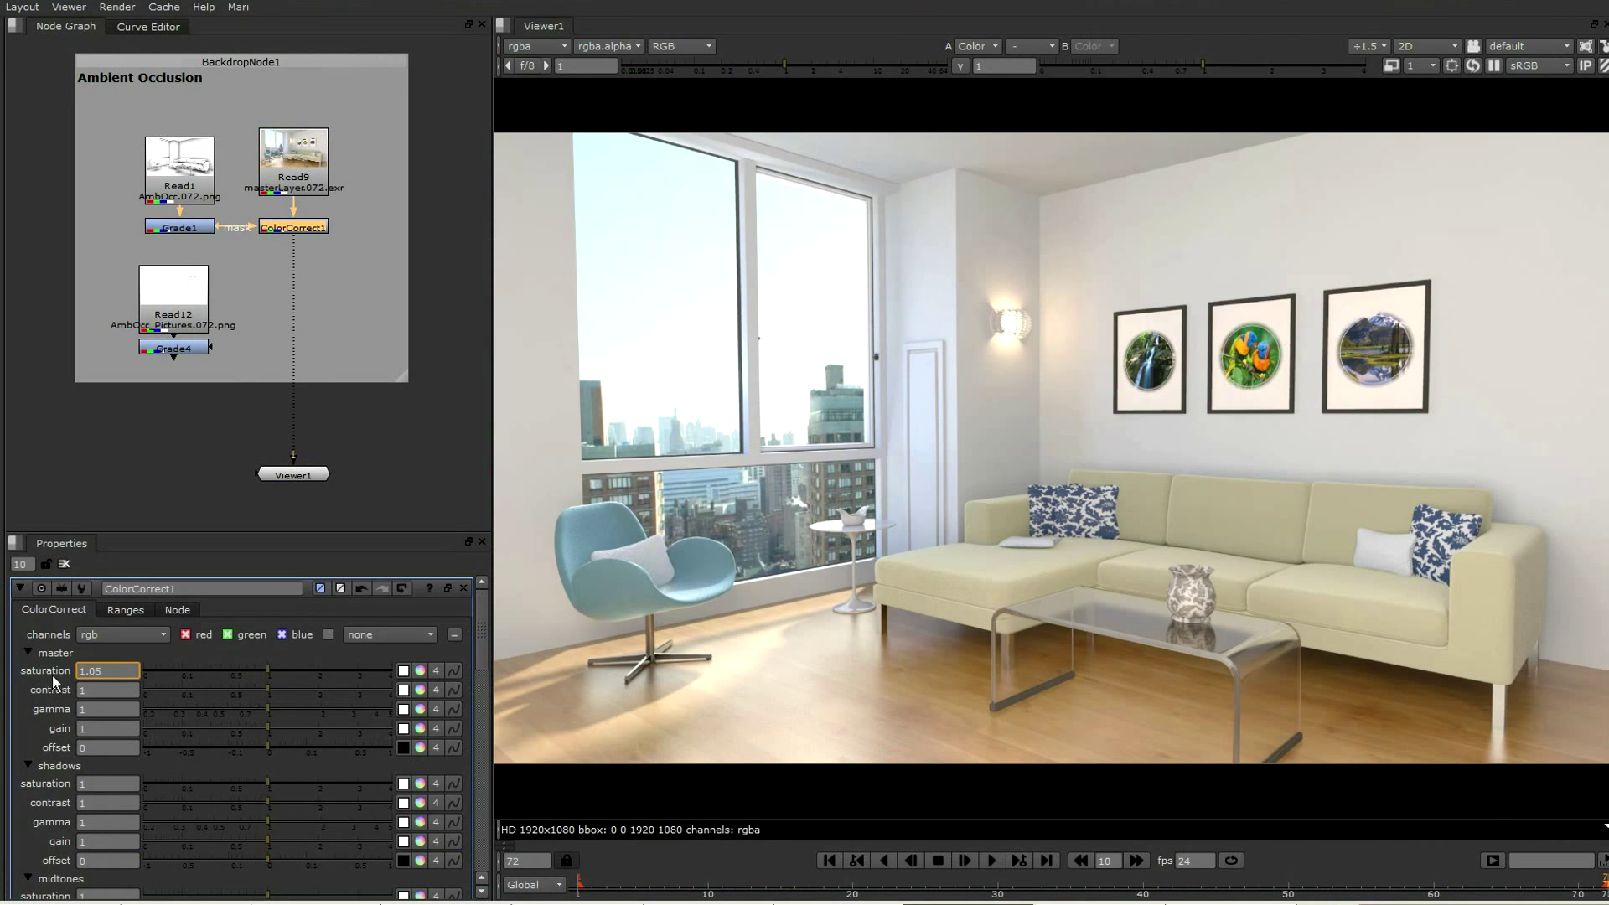
pyautogui.press('Return')
pyautogui.moveTo(268, 727); pyautogui.dragTo(244, 727)
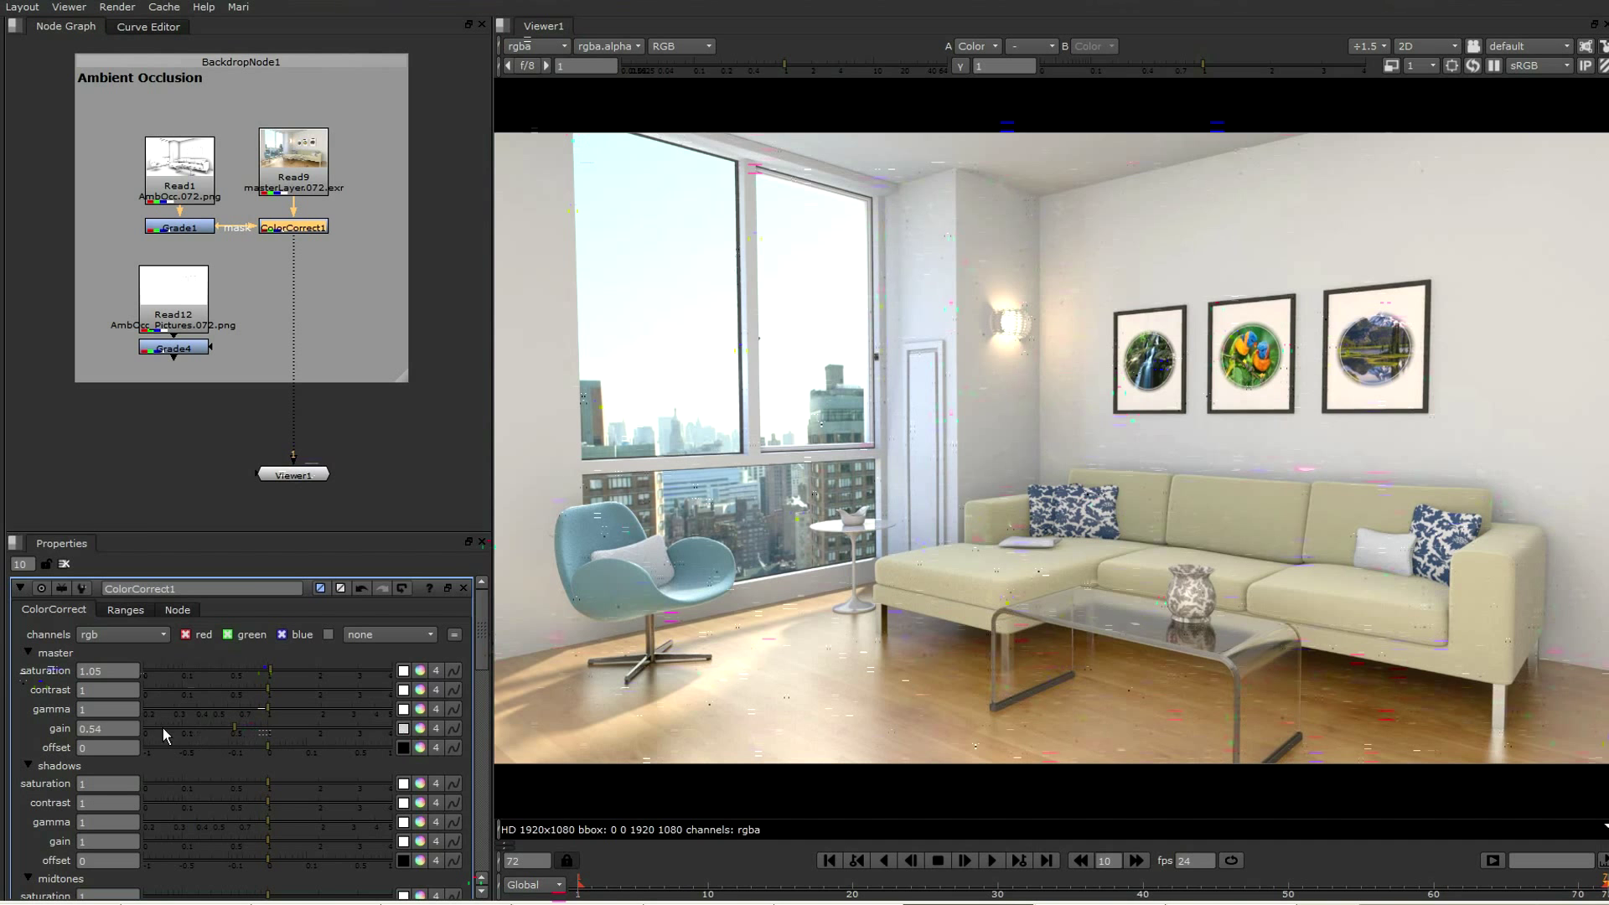
# Set the master gain of ColorCorrect1 to 0.5
pyautogui.click(108, 728)
pyautogui.write('0.5')
pyautogui.press('Return')
# Merge Grade4's picture ambient occlusion over ColorCorrect1's output with a multiply operation
pyautogui.click(197, 349)
pyautogui.click(305, 228)
pyautogui.press('m')
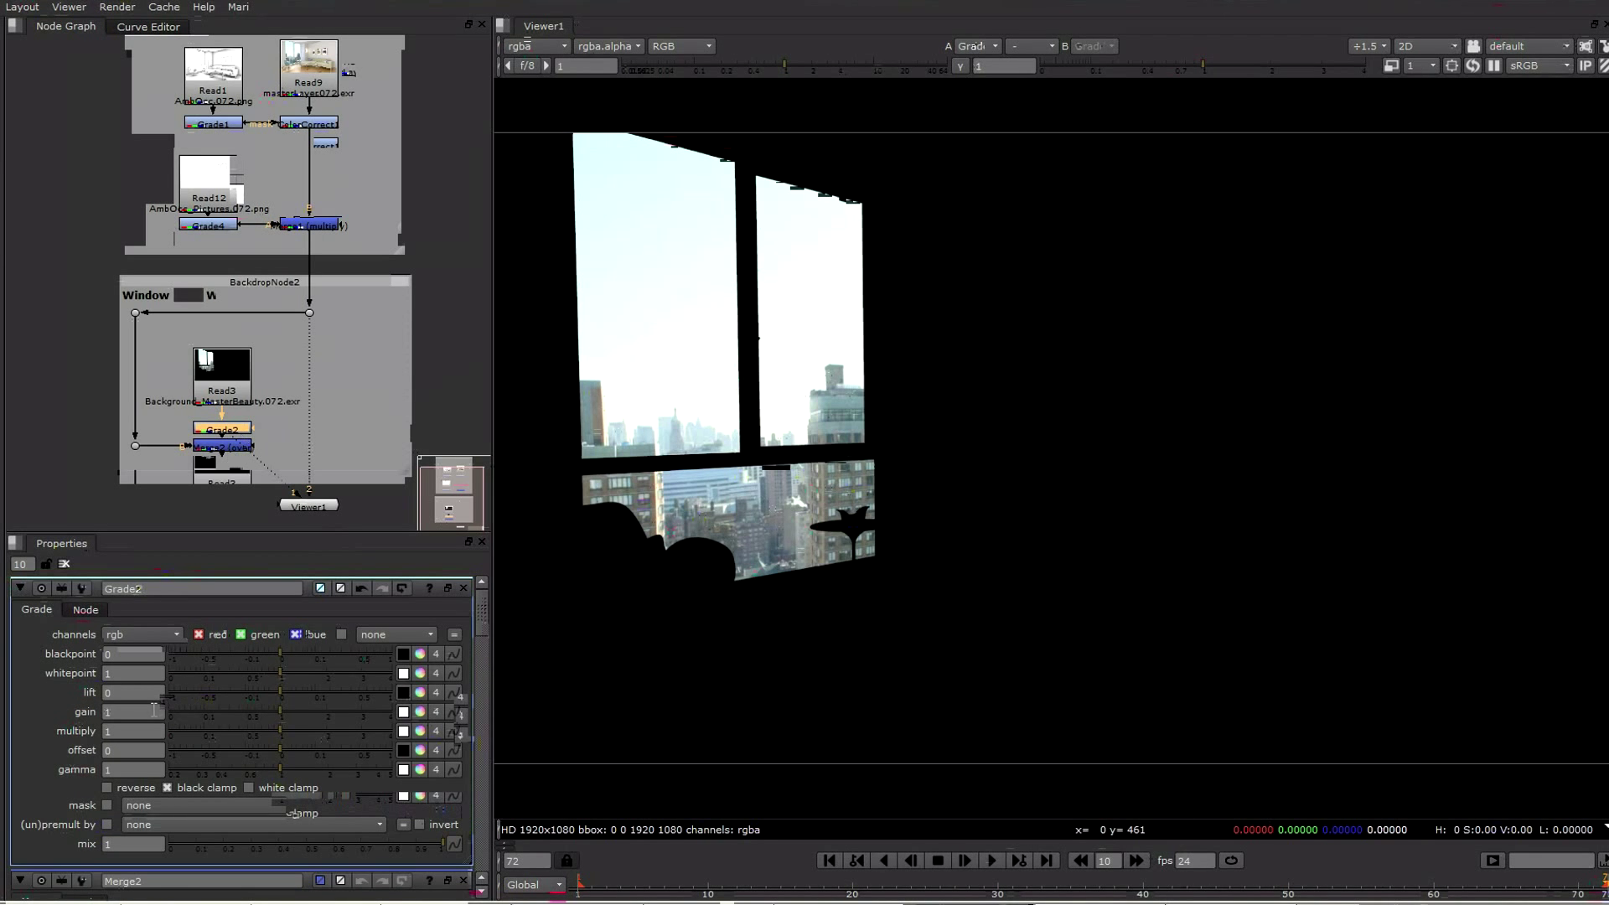
# Raise the gain of Grade2 on the window background pass to 1.5
pyautogui.click(134, 711)
pyautogui.moveTo(281, 711); pyautogui.dragTo(285, 711)
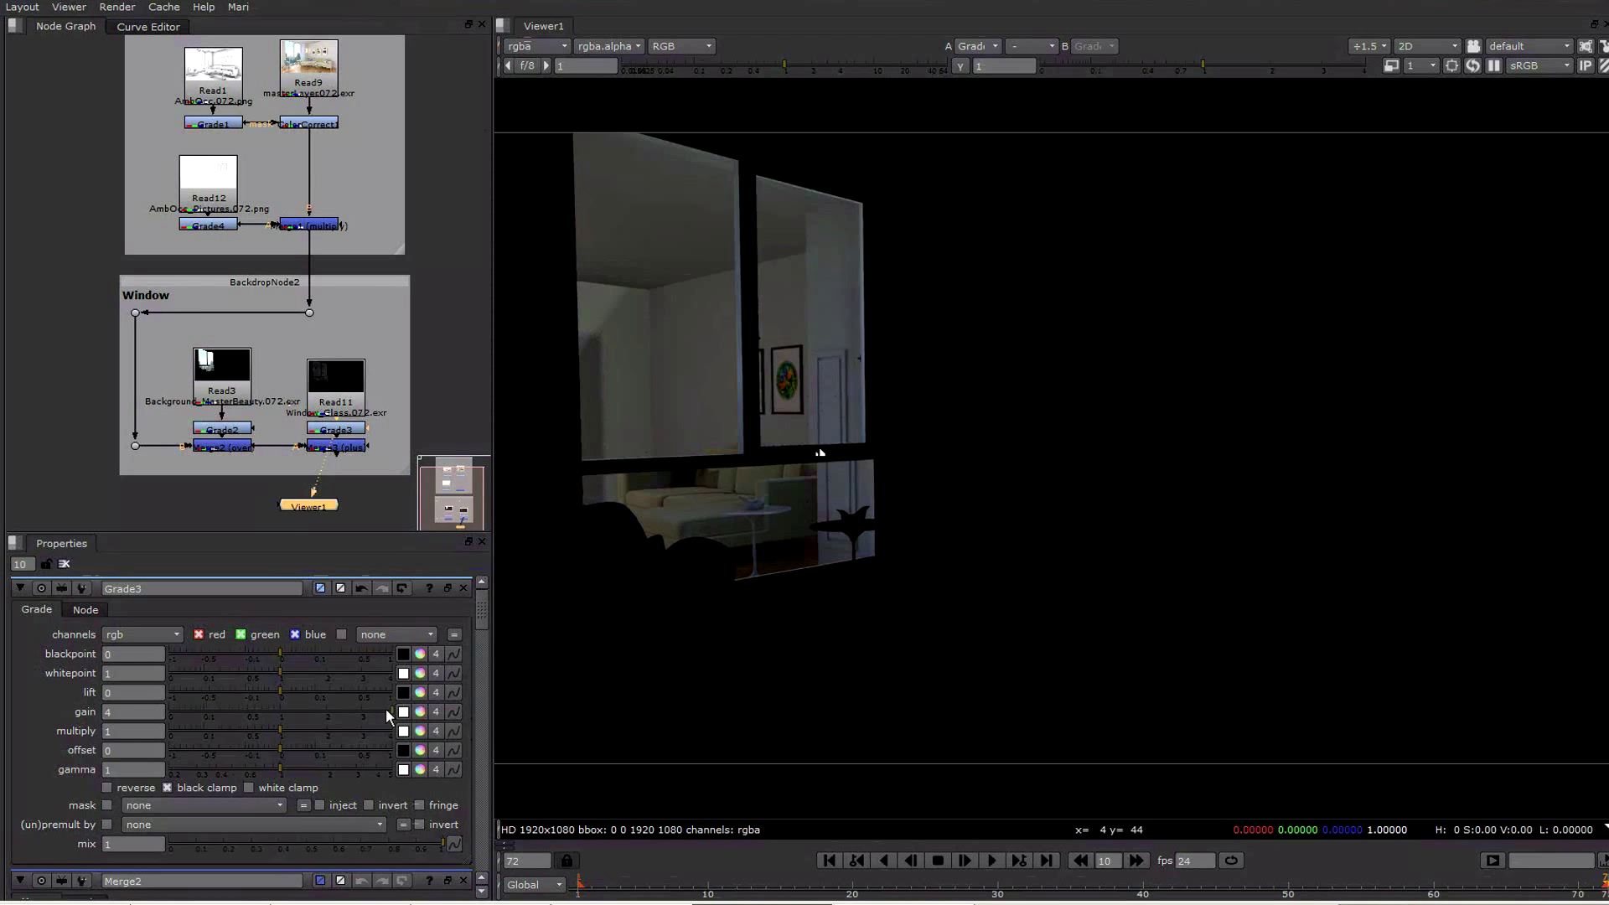
# Bring Grade3's gain to 1 for the window glass, then view its plus merge and toggle that merge's disabled state to compare
pyautogui.moveTo(386, 710); pyautogui.dragTo(280, 717)
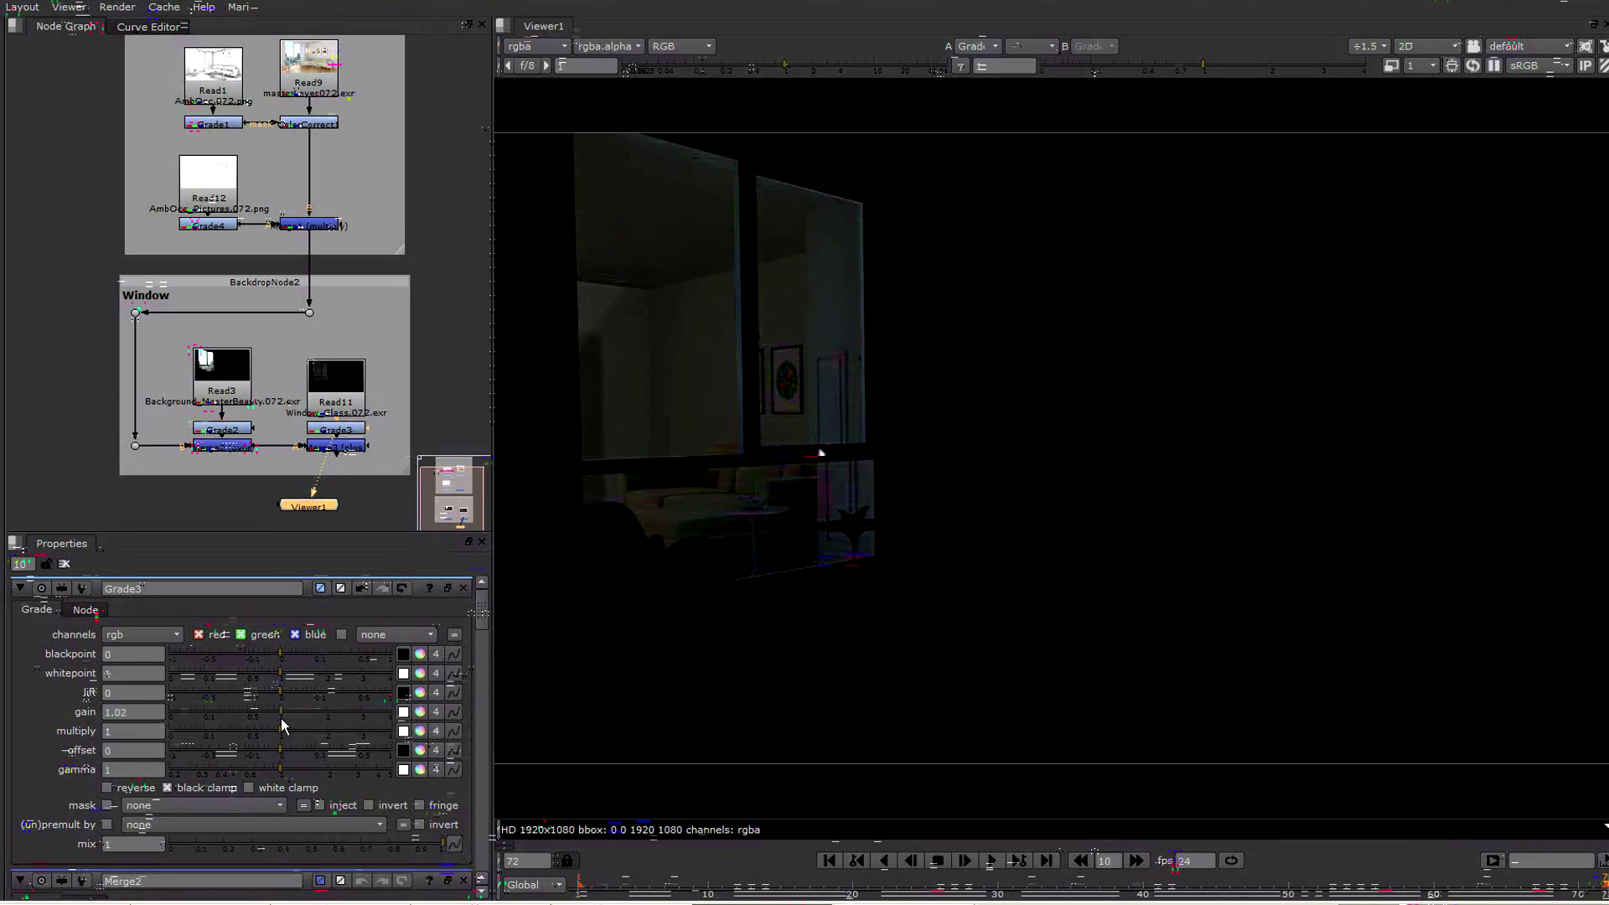
pyautogui.click(342, 446)
pyautogui.press('1')
pyautogui.press('d')
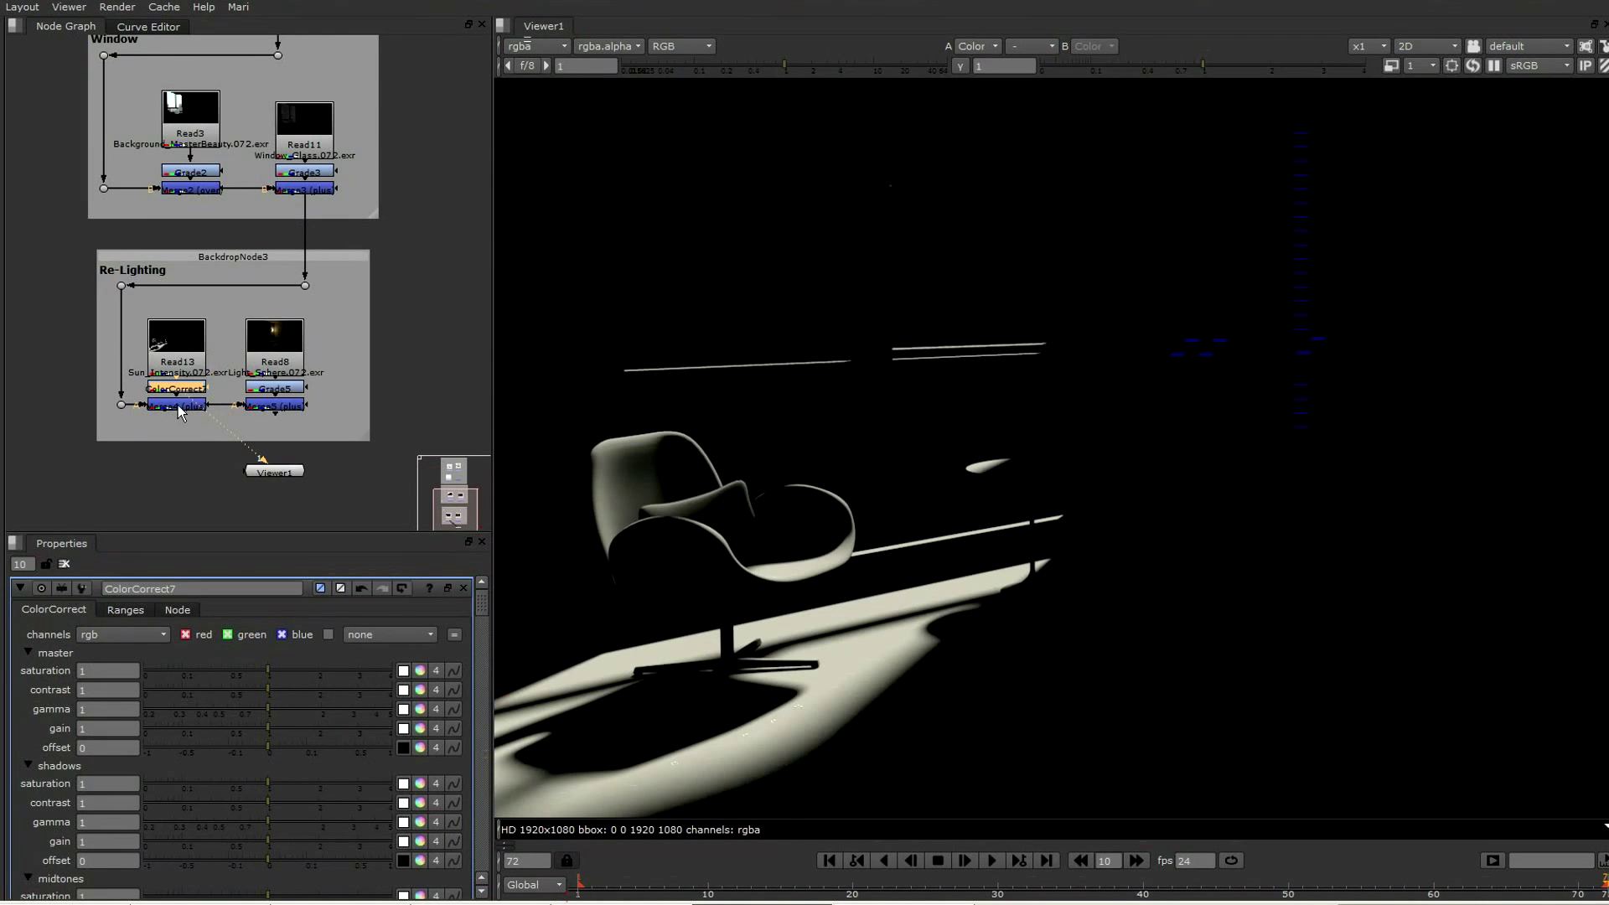
# Set ColorCorrect7's master saturation to 2.5 and gain to 0.7, and view the sun intensity merge
pyautogui.moveTo(274, 667); pyautogui.dragTo(339, 671)
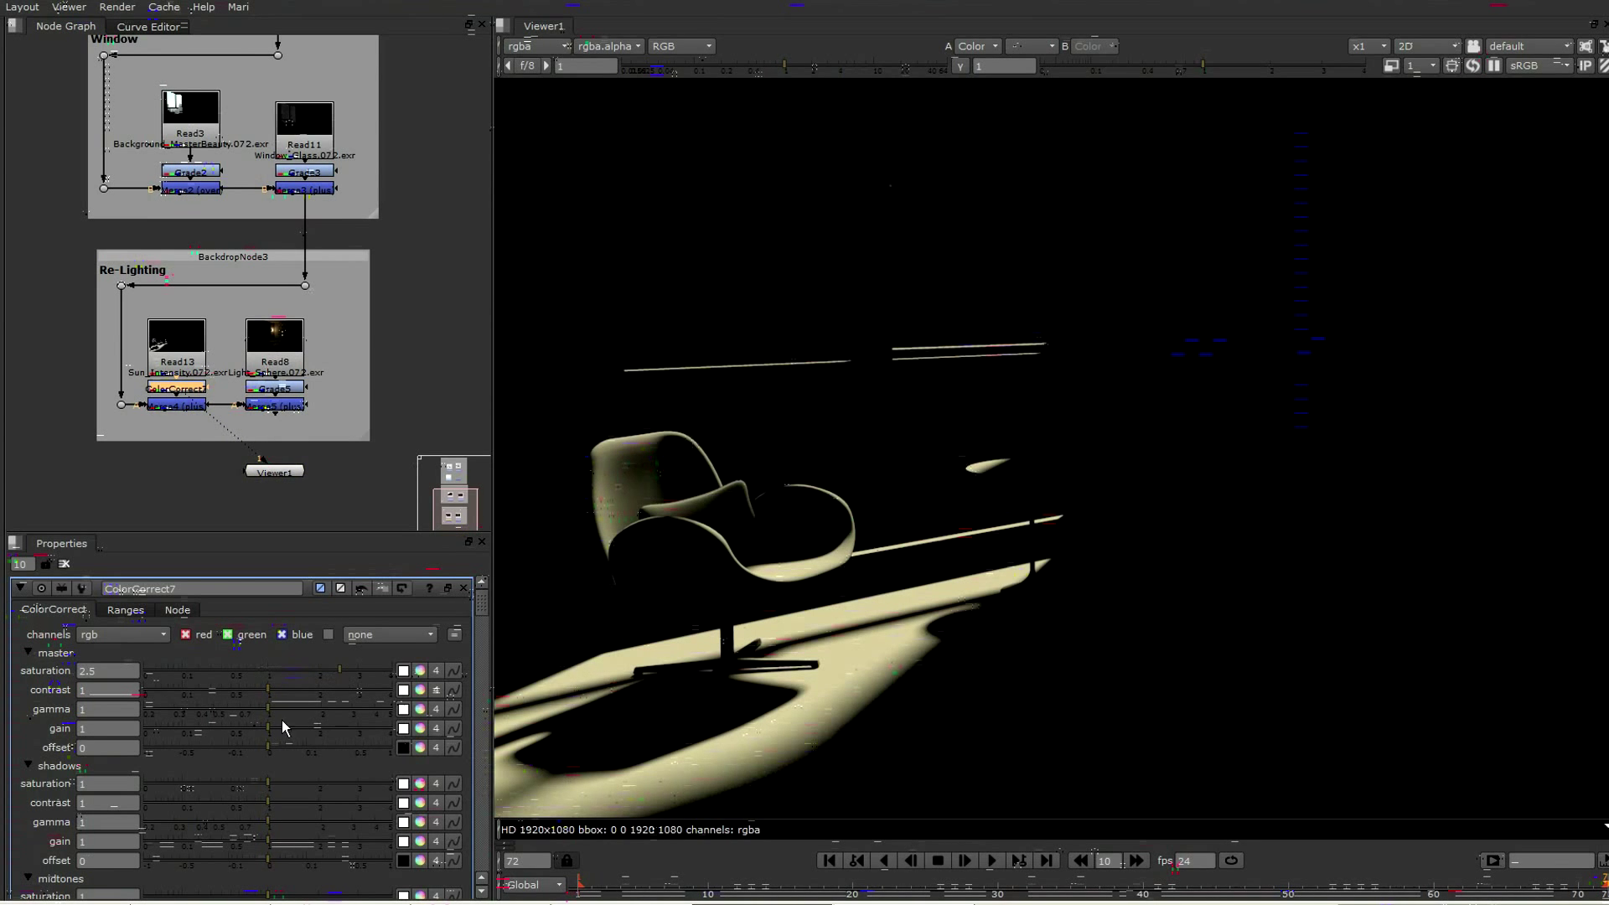
pyautogui.moveTo(268, 727)
pyautogui.mouseDown()
pyautogui.moveTo(141, 737)
pyautogui.moveTo(246, 735)
pyautogui.mouseUp()
pyautogui.click(178, 403)
pyautogui.press('1')
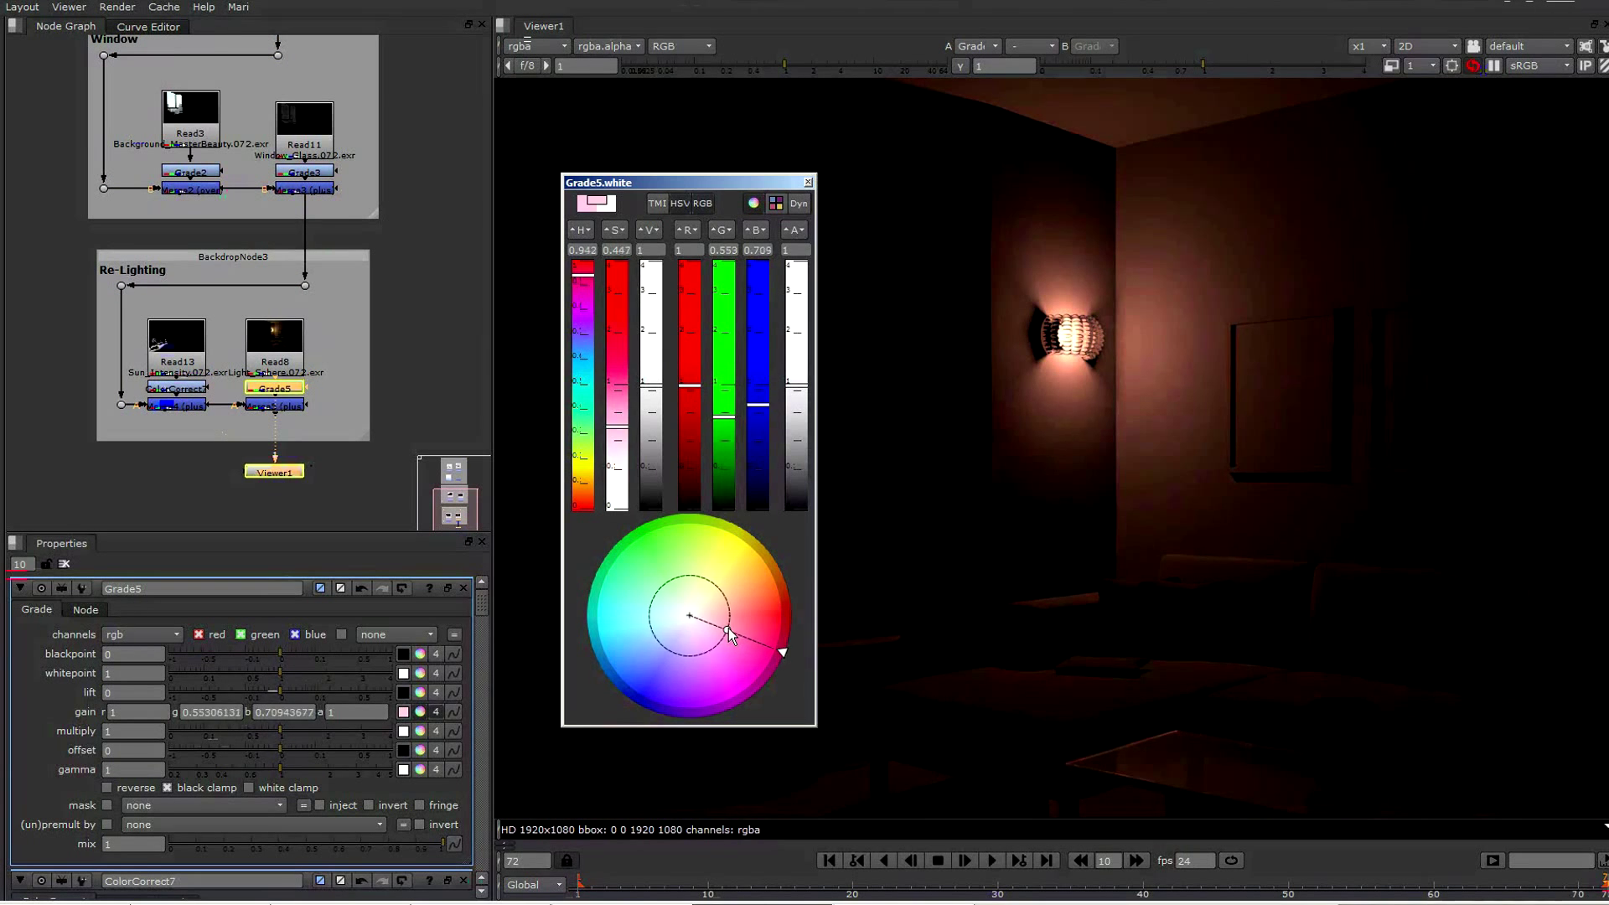
# Shift Grade5's gain colour to a near-neutral warm white on the colour wheel and view the light sphere merge
pyautogui.moveTo(727, 627)
pyautogui.mouseDown()
pyautogui.moveTo(721, 582)
pyautogui.moveTo(690, 617)
pyautogui.mouseUp()
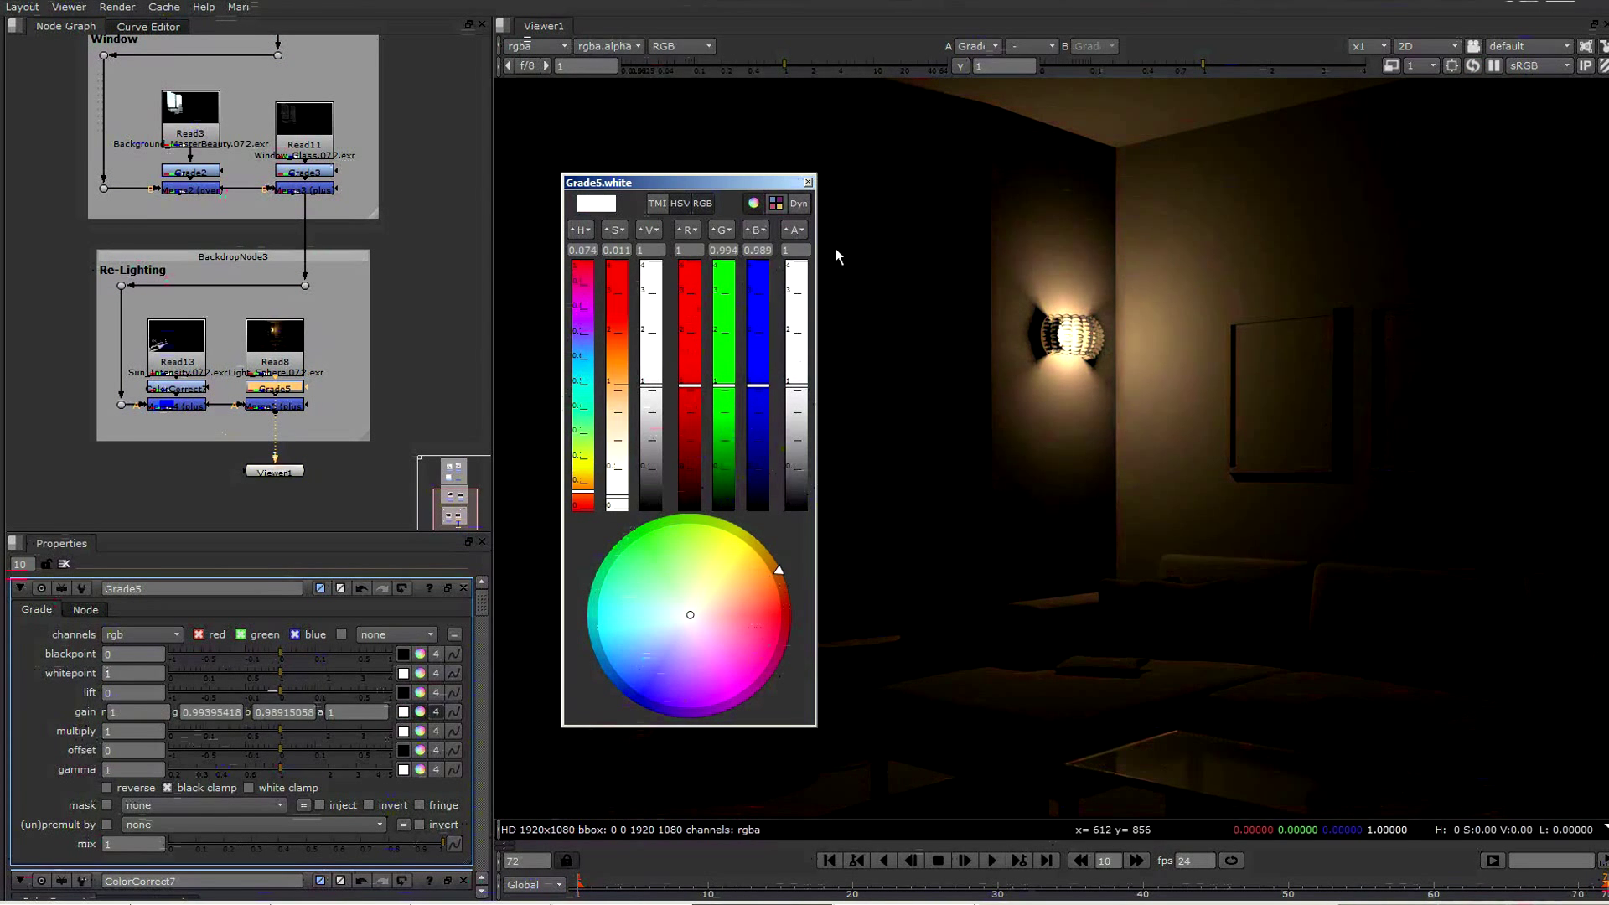
pyautogui.click(807, 182)
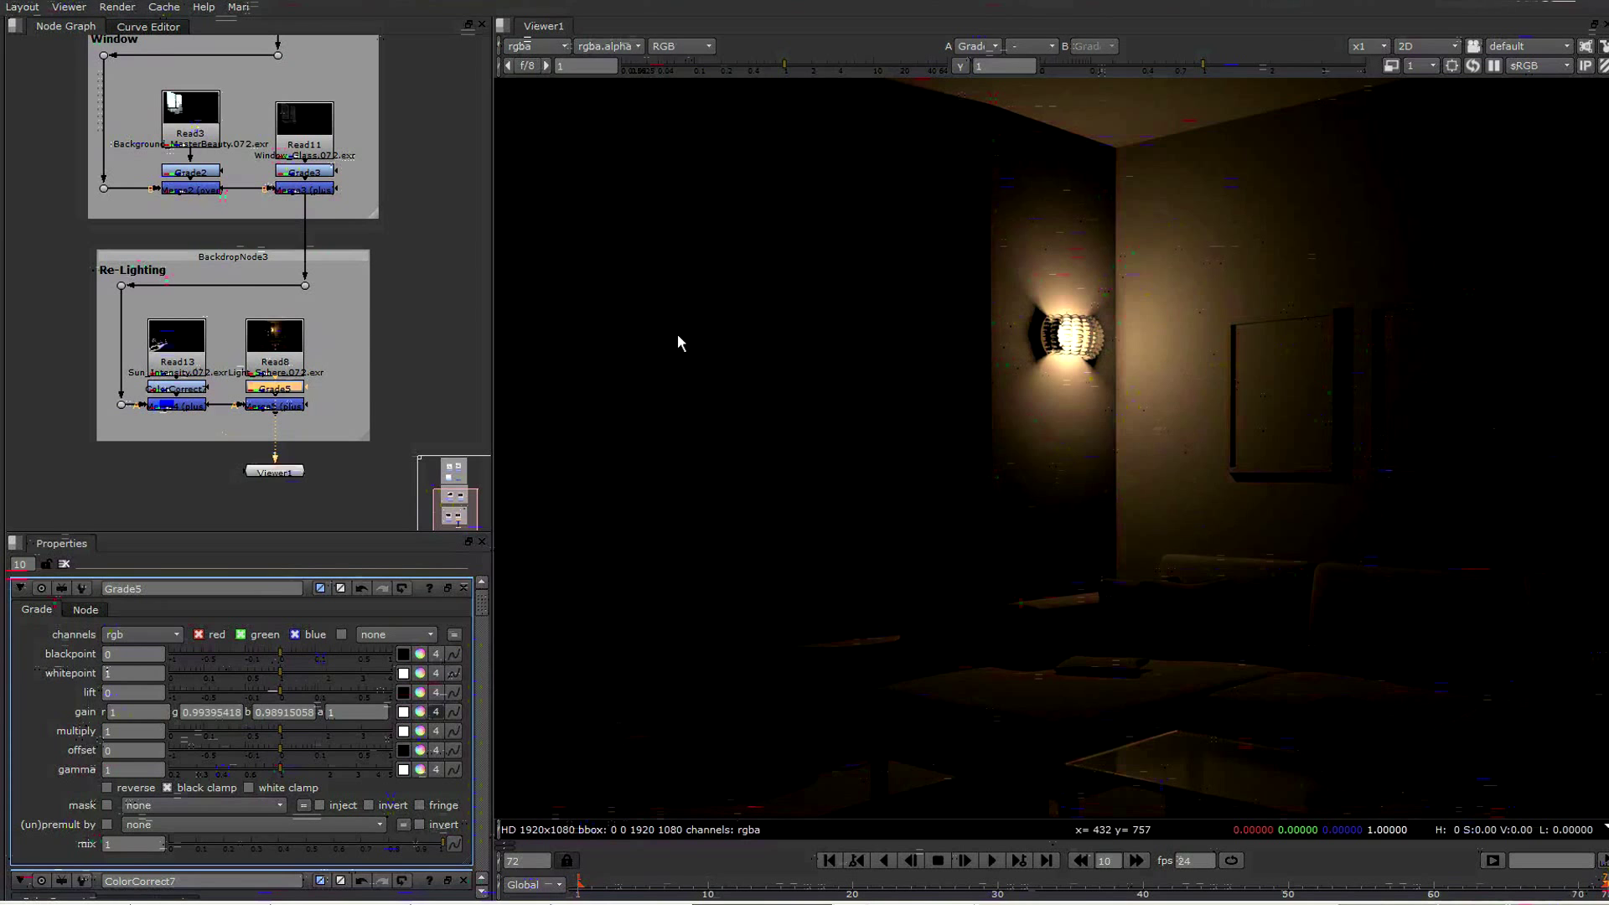
pyautogui.click(298, 409)
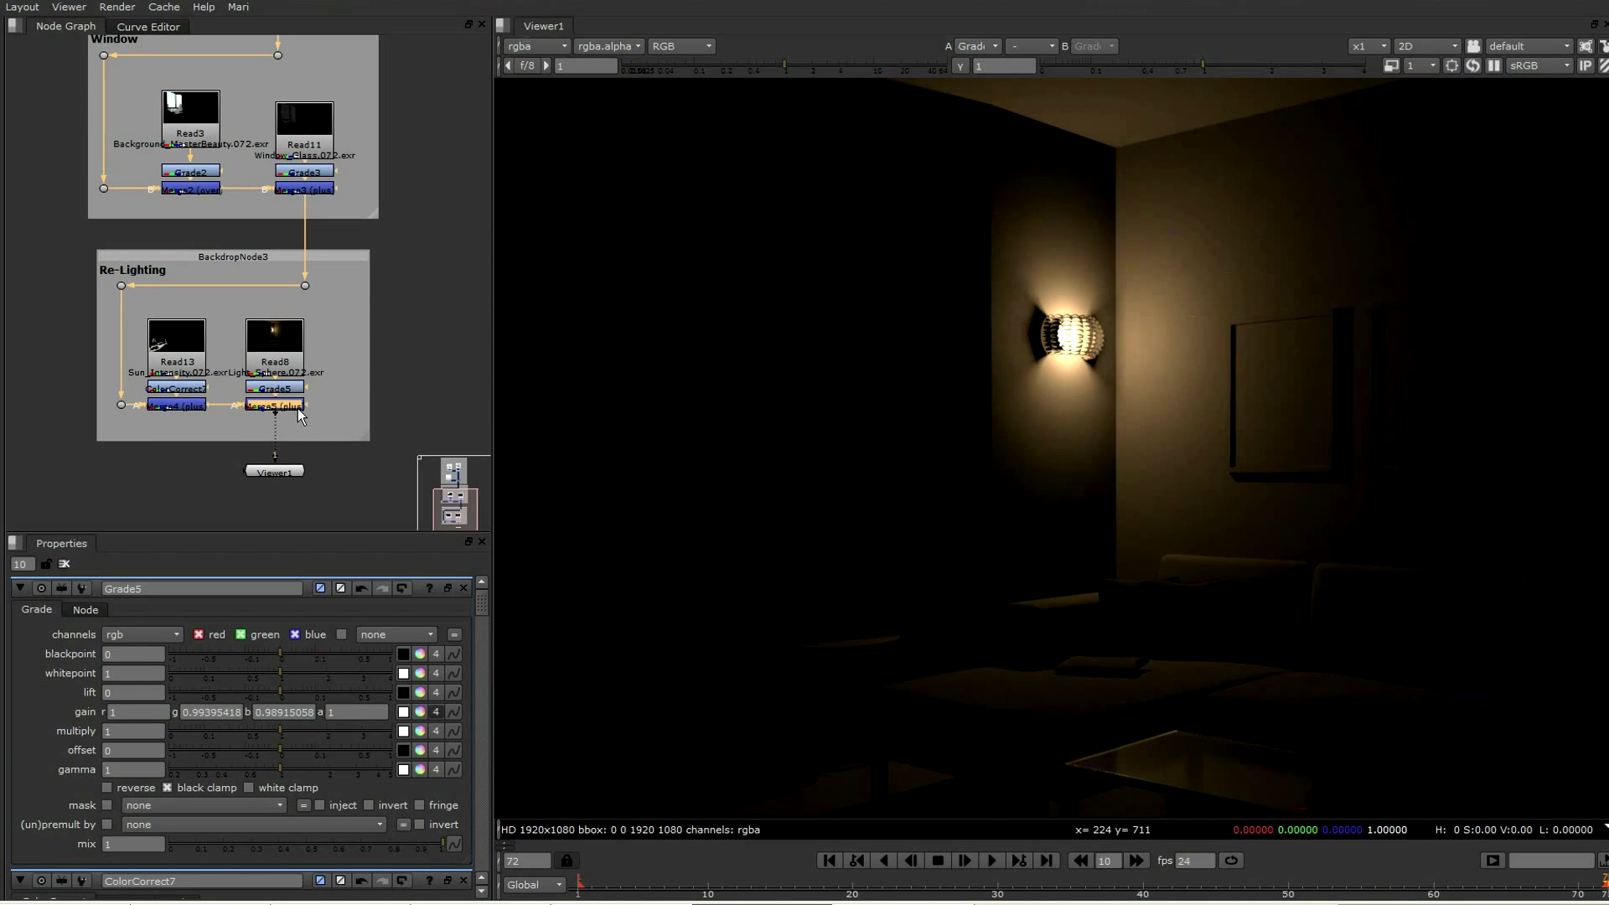
pyautogui.press('1')
# Collapse Grade5's gain to a single value and set it to 0
pyautogui.click(434, 713)
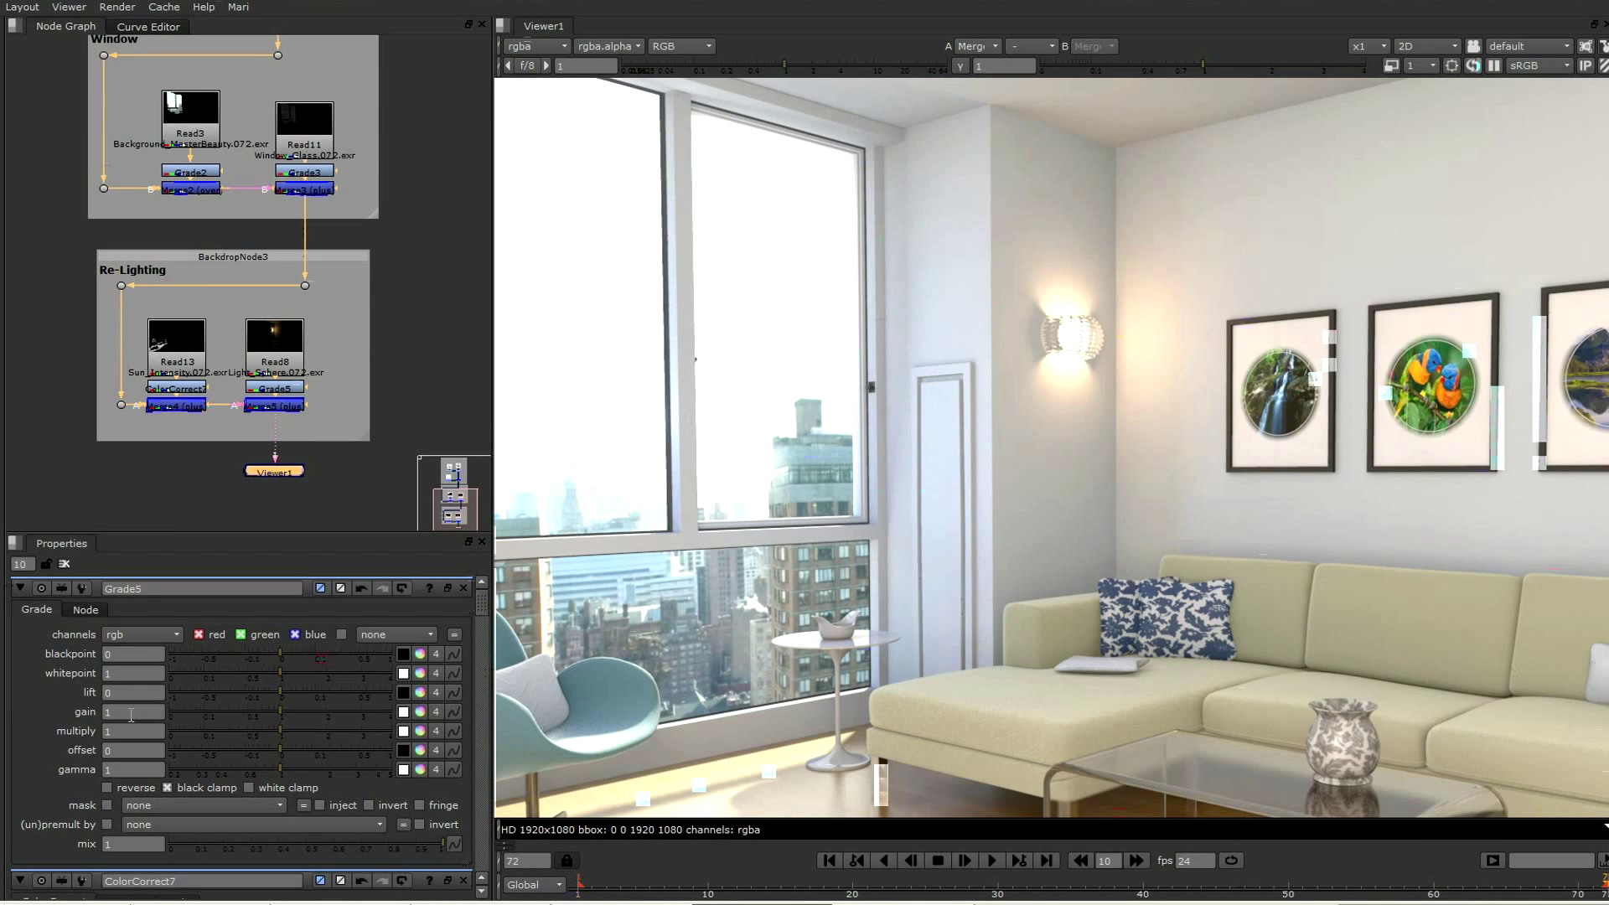
pyautogui.moveTo(131, 712); pyautogui.dragTo(37, 712)
pyautogui.write('0')
pyautogui.press('Return')
pyautogui.click(365, 482)
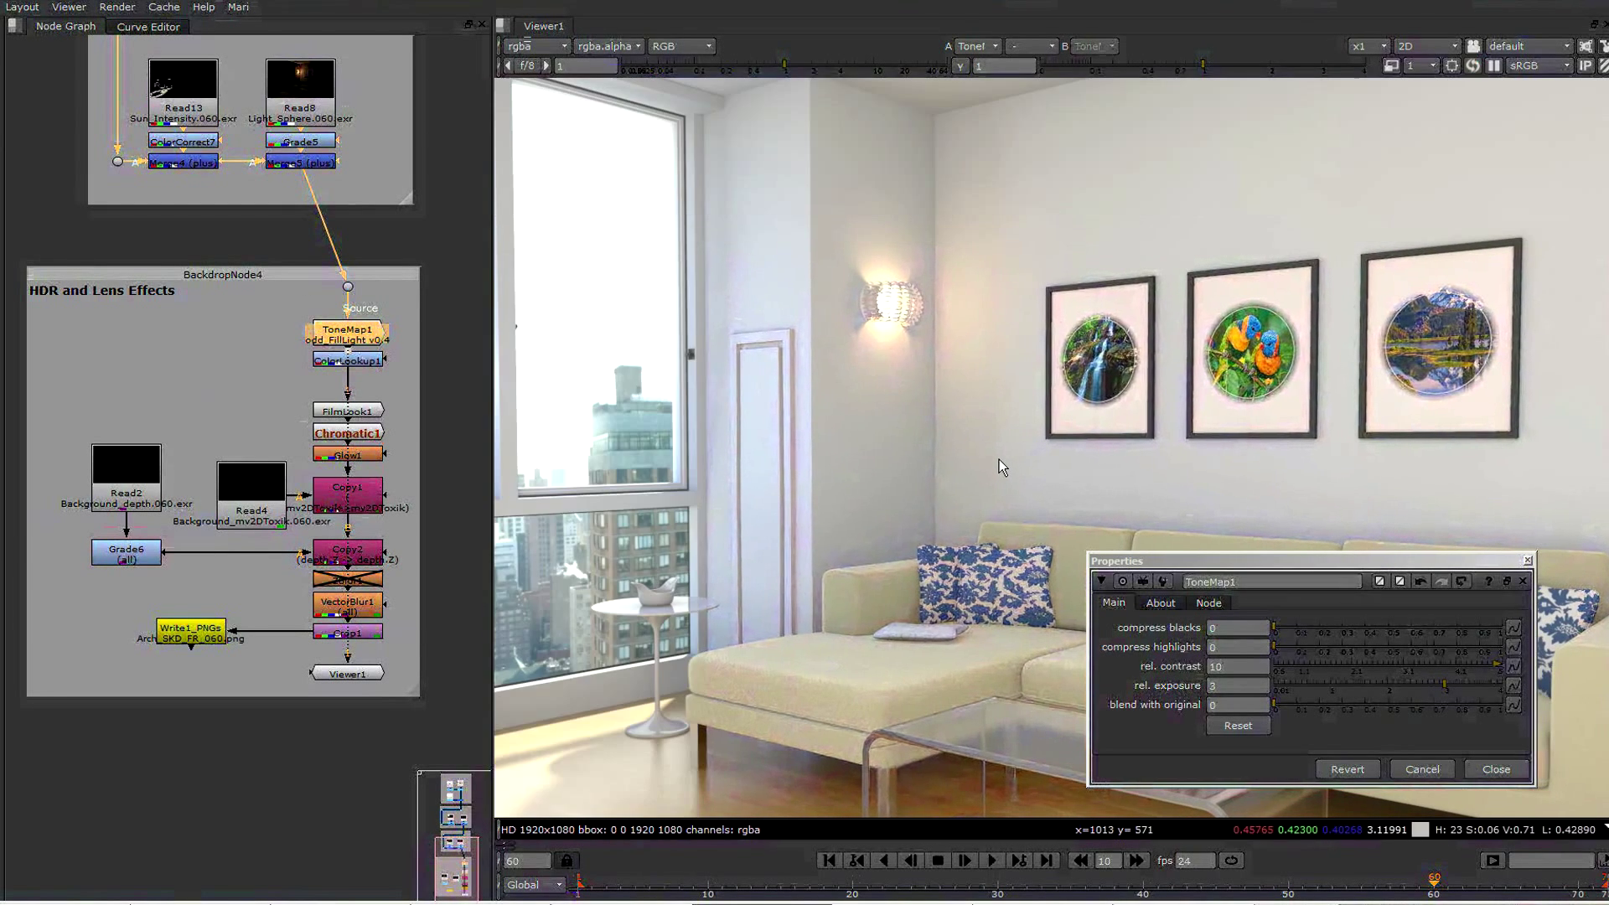
# Raise ToneMap1's compress blacks to about 0.05 and its compress highlights slightly, then close its properties
pyautogui.click(1285, 631)
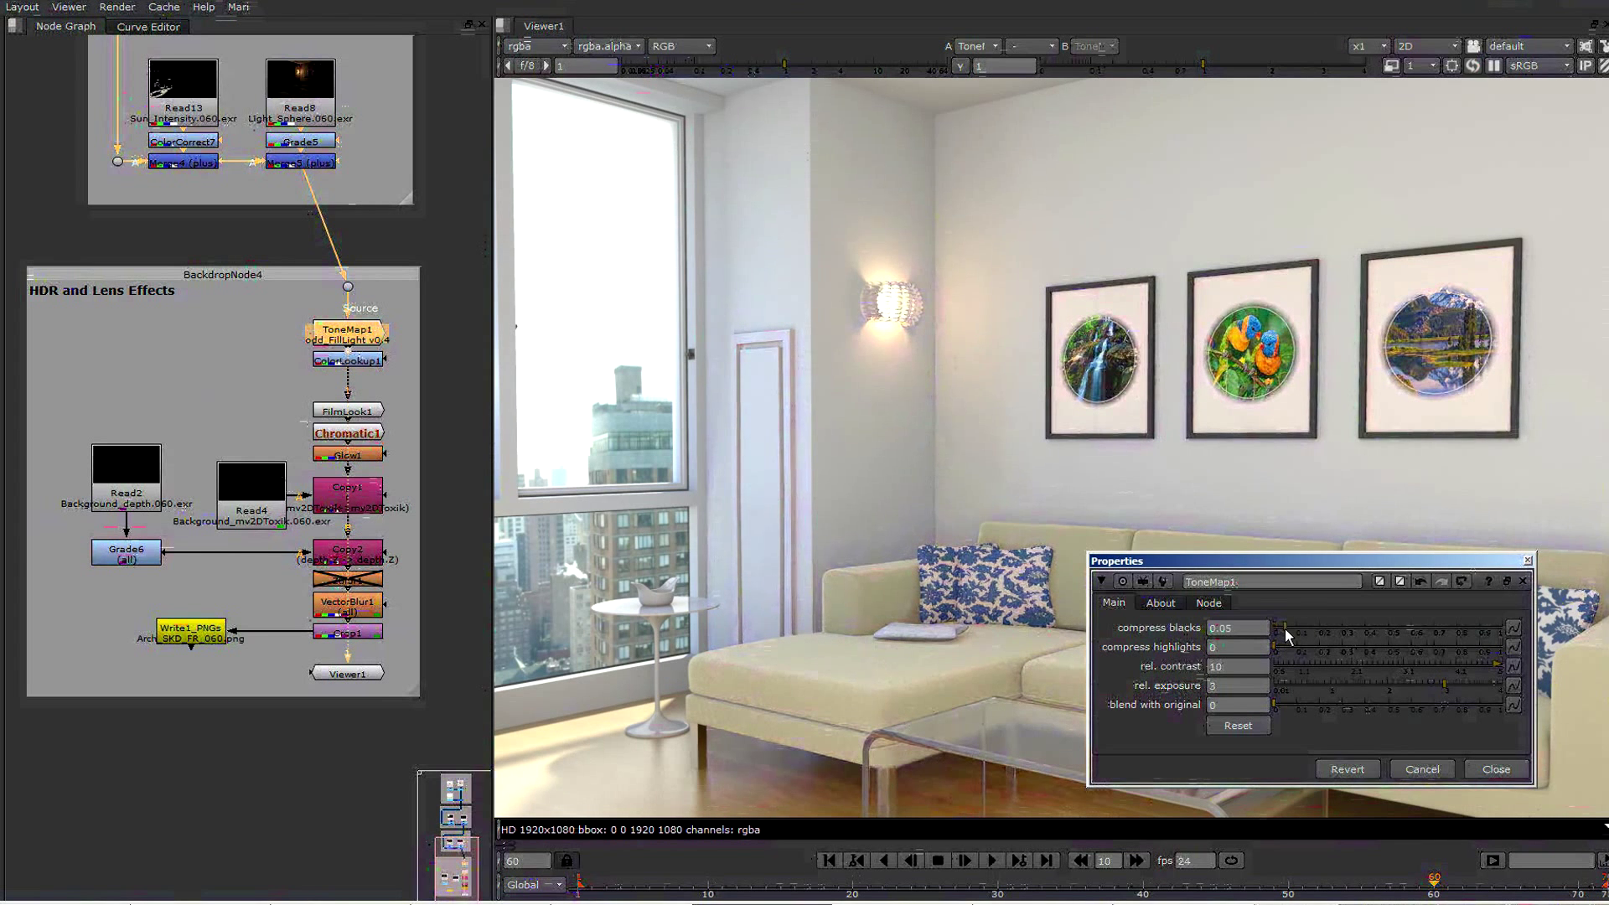
pyautogui.moveTo(1284, 628); pyautogui.dragTo(1295, 646)
pyautogui.click(1280, 647)
pyautogui.click(1496, 769)
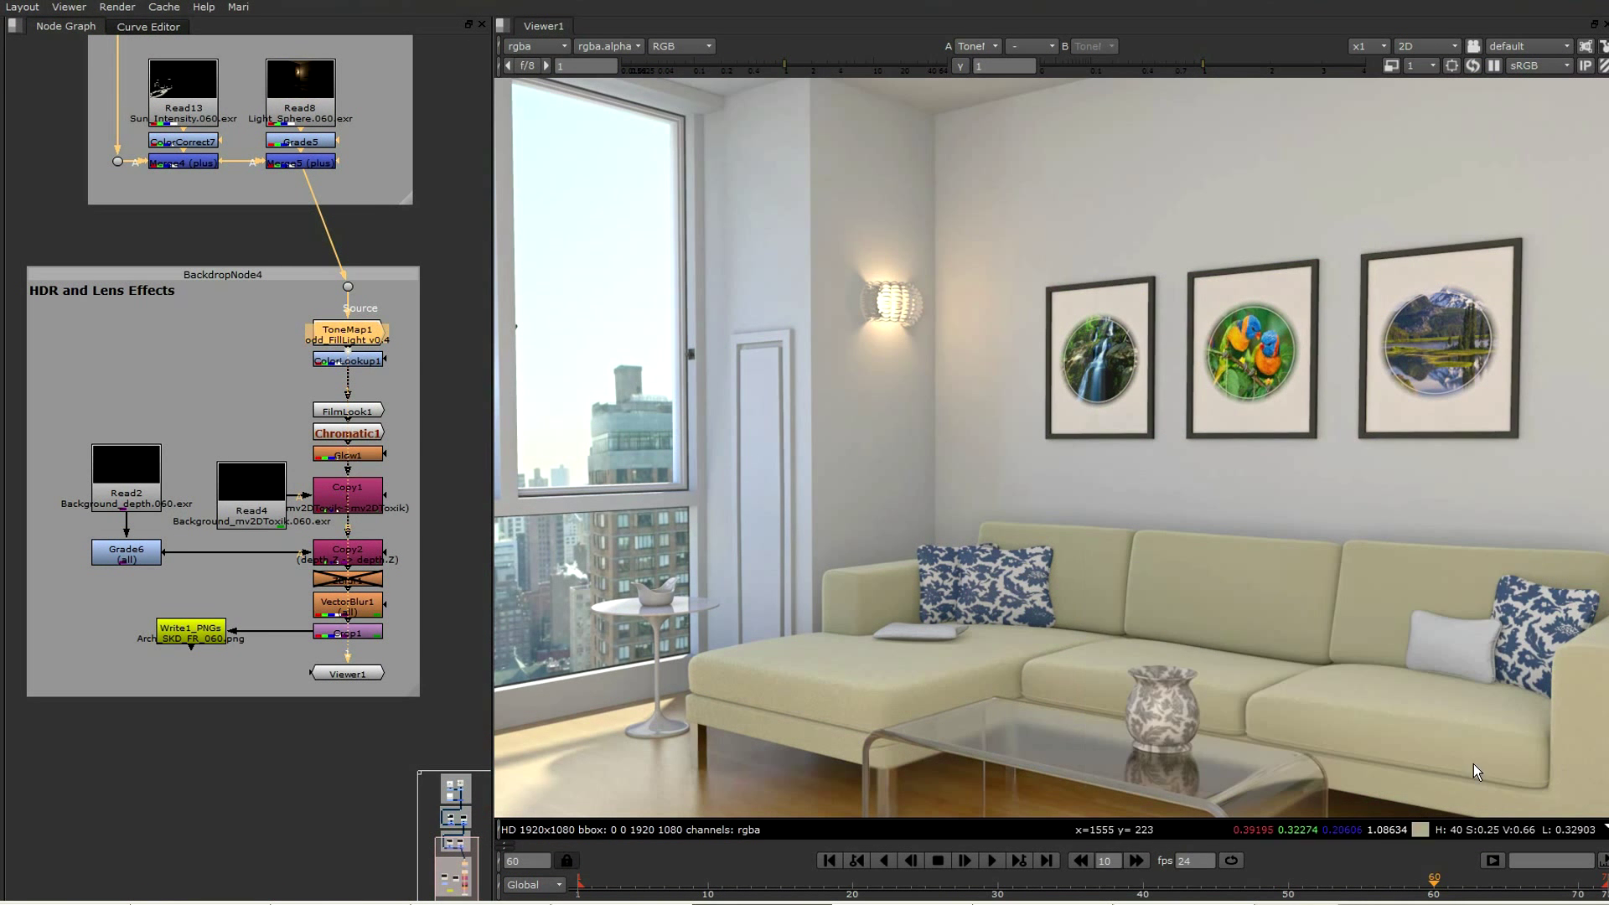
# Add a midpoint to ColorLookup1's master curve and pull it up to brighten the midtones
pyautogui.doubleClick(348, 360)
pyautogui.keyDown('ctrl'); pyautogui.keyDown('alt'); pyautogui.click(1281, 452); pyautogui.keyUp('alt'); pyautogui.keyUp('ctrl')
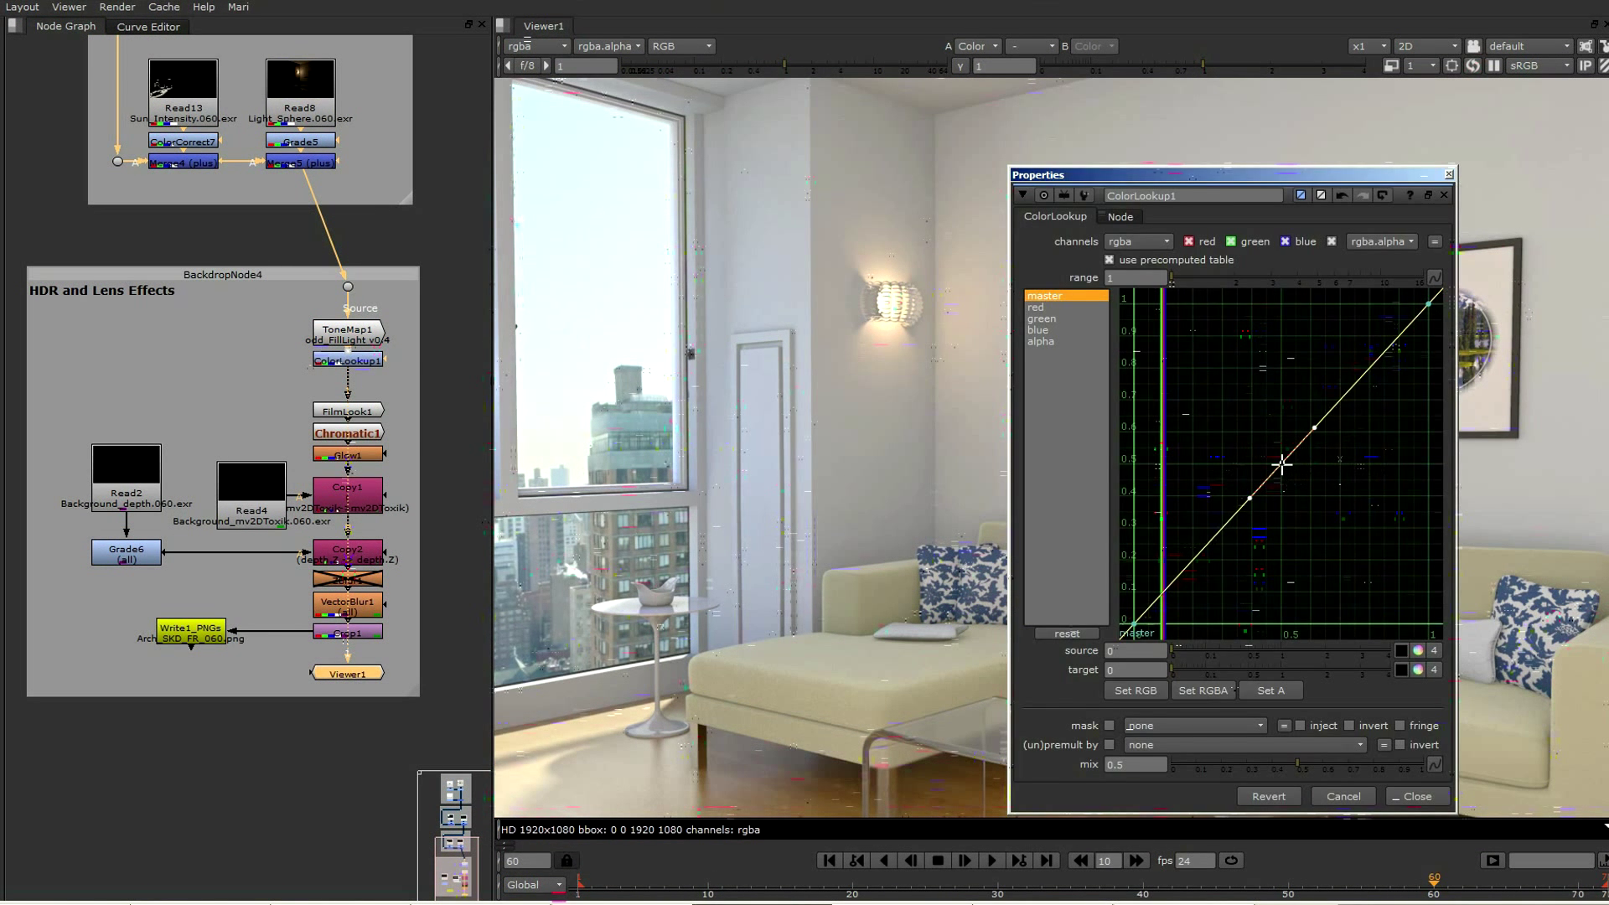
pyautogui.moveTo(1281, 452)
pyautogui.mouseDown()
pyautogui.moveTo(1282, 436)
pyautogui.moveTo(1256, 440)
pyautogui.mouseUp()
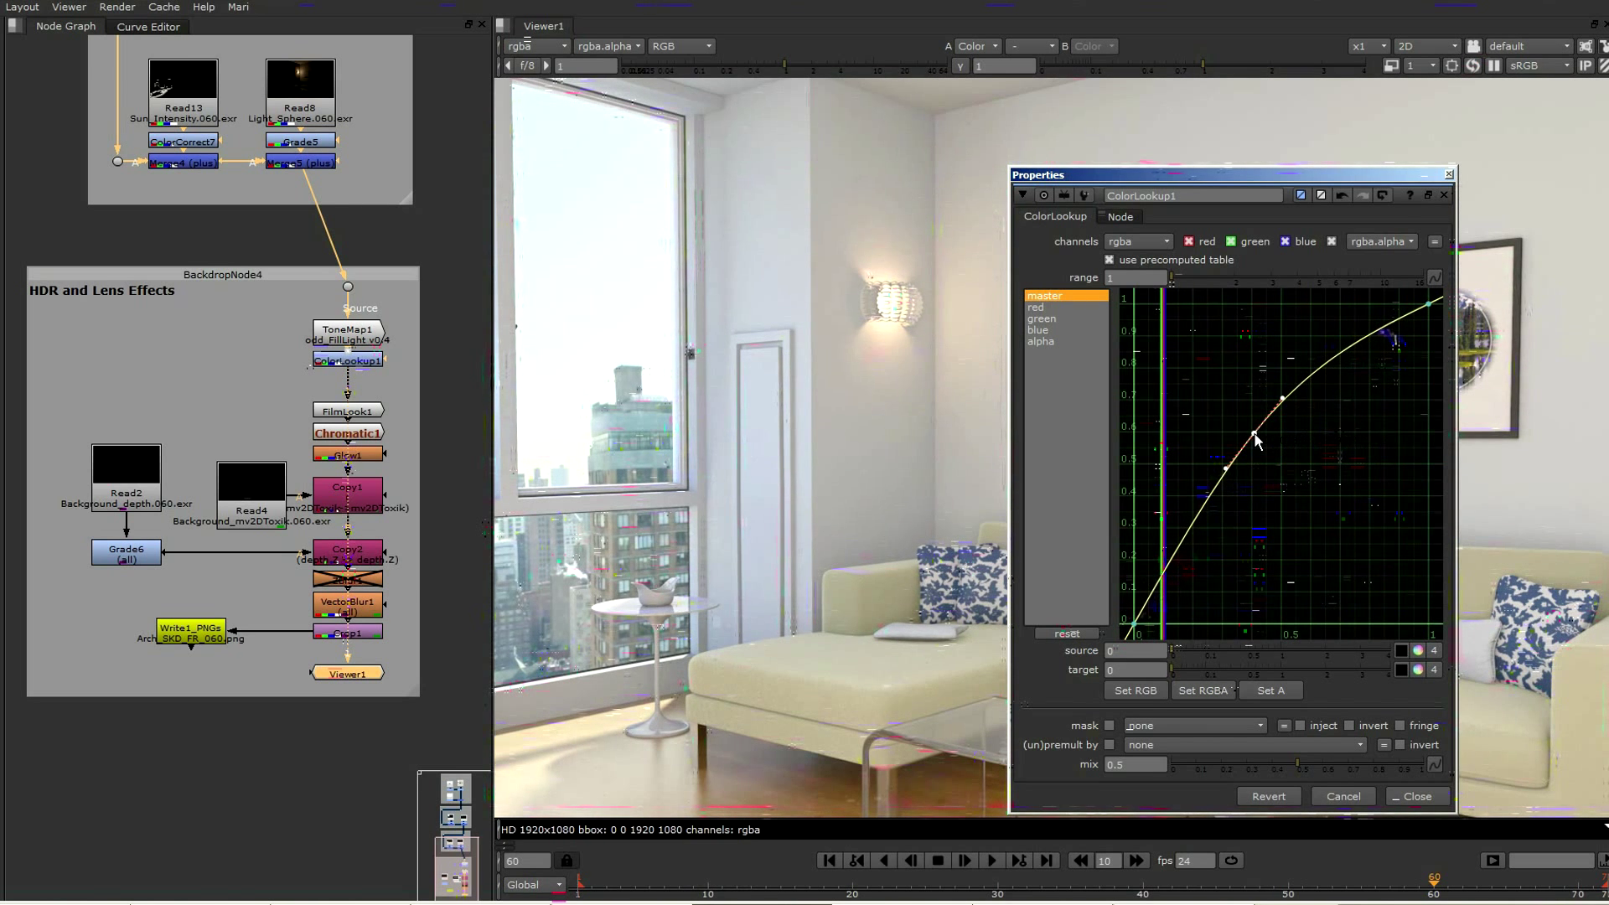
# Adjust the AberrationMultiplier of Chromatic1 slightly upward from -0.001
pyautogui.doubleClick(348, 432)
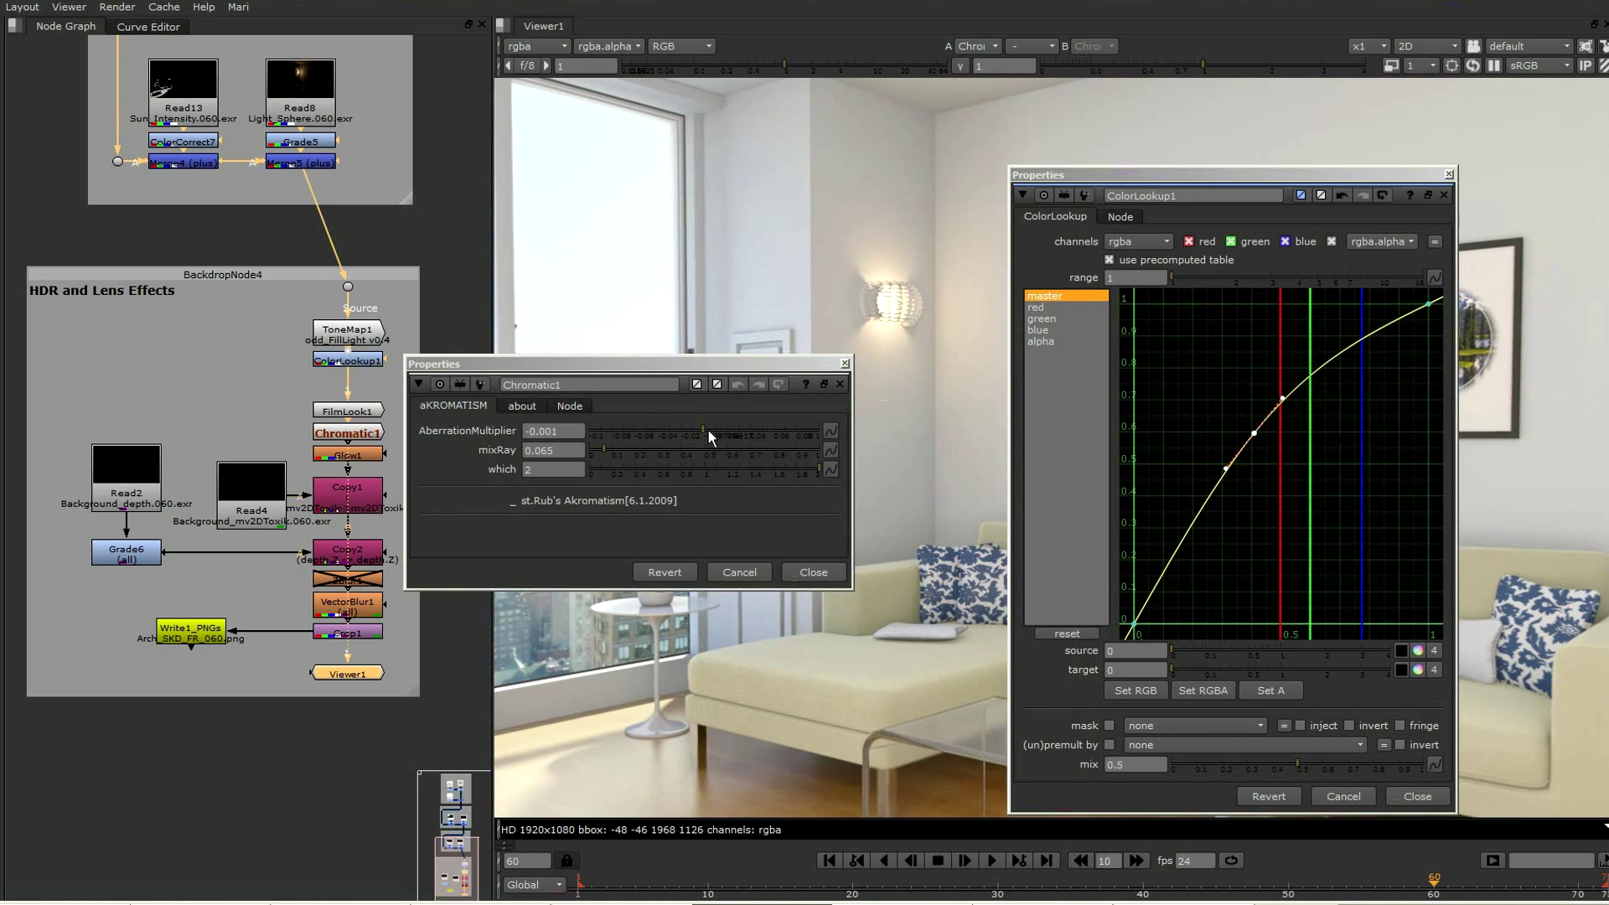
pyautogui.moveTo(707, 430)
pyautogui.mouseDown()
pyautogui.moveTo(758, 426)
pyautogui.moveTo(713, 430)
pyautogui.mouseUp()
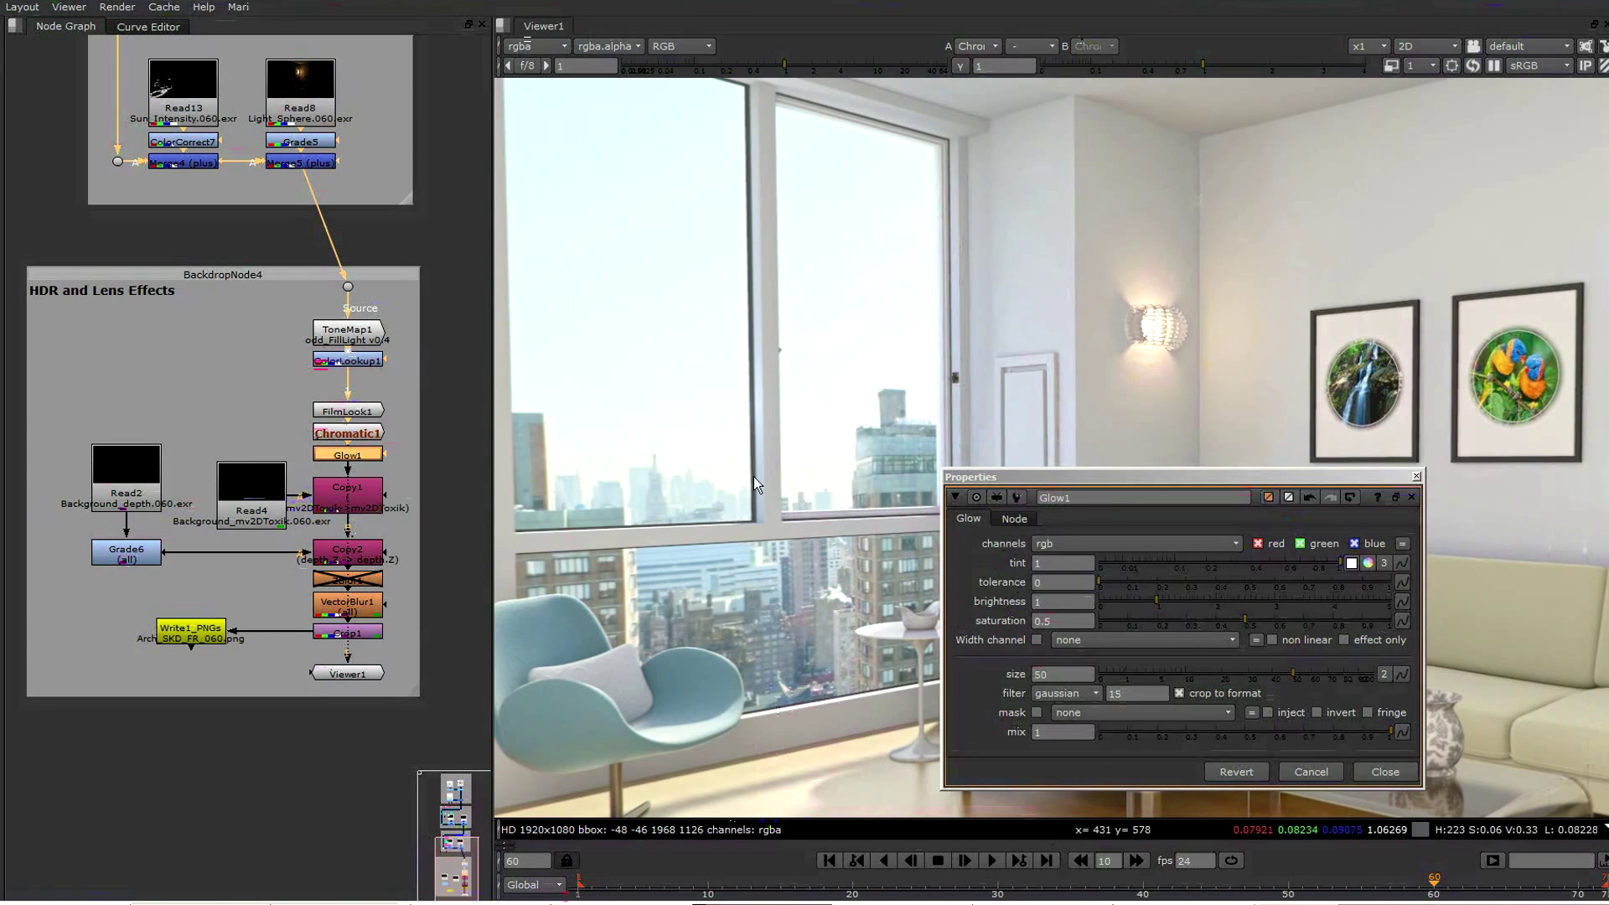
# View Glow1, raise its tolerance to 0.63, lower its brightness well below 1, and close its properties
pyautogui.scroll(-1, 752, 476)
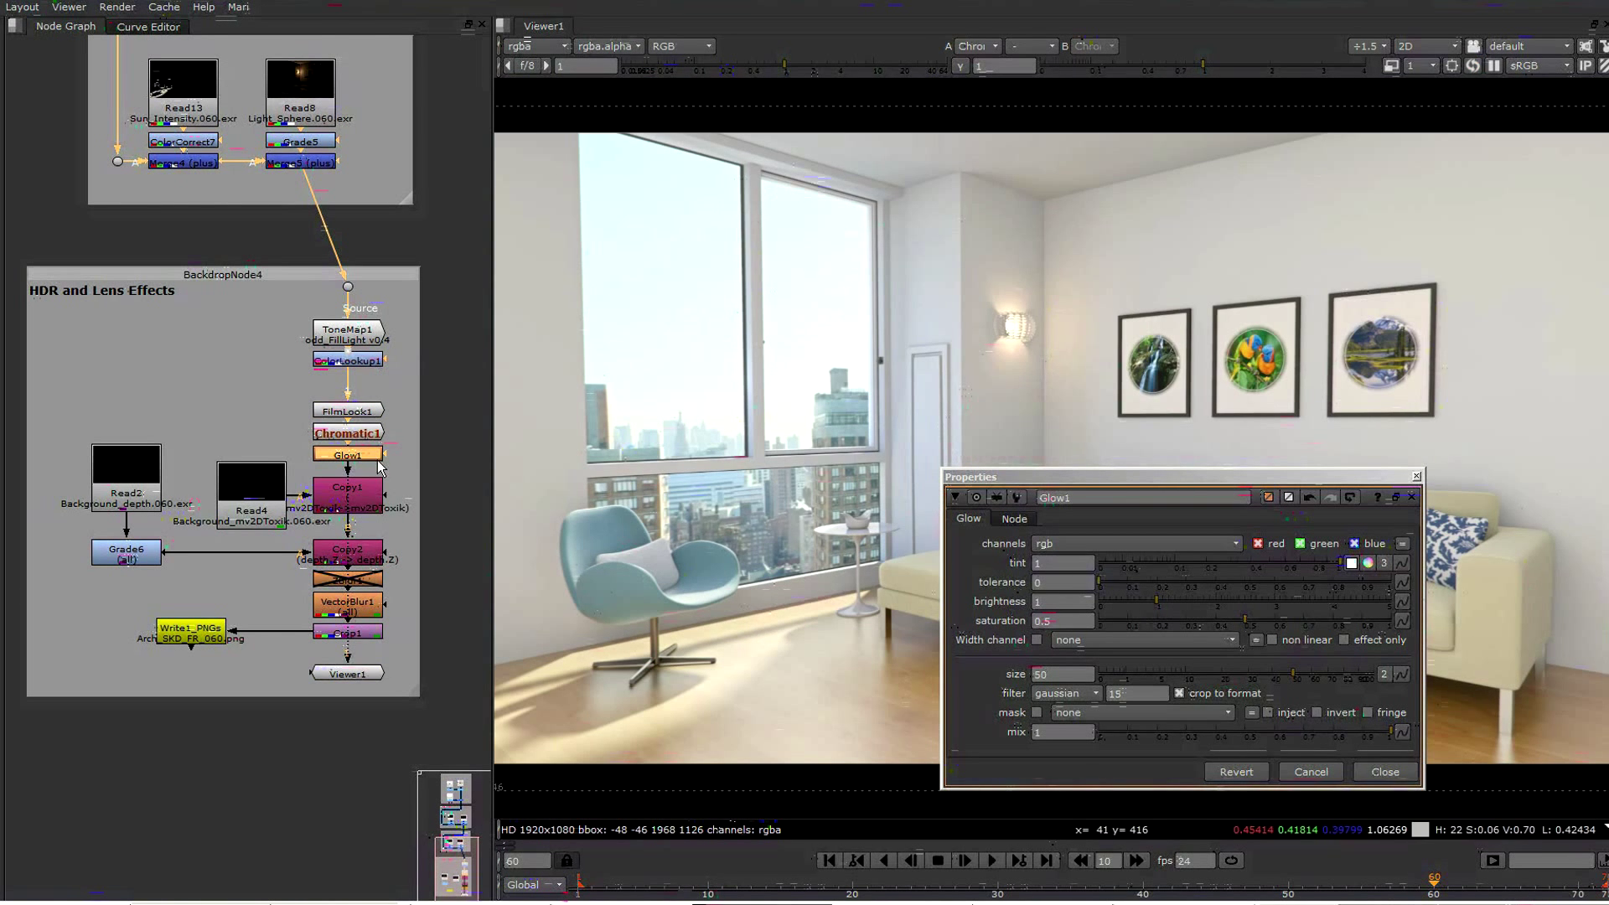
pyautogui.press('1')
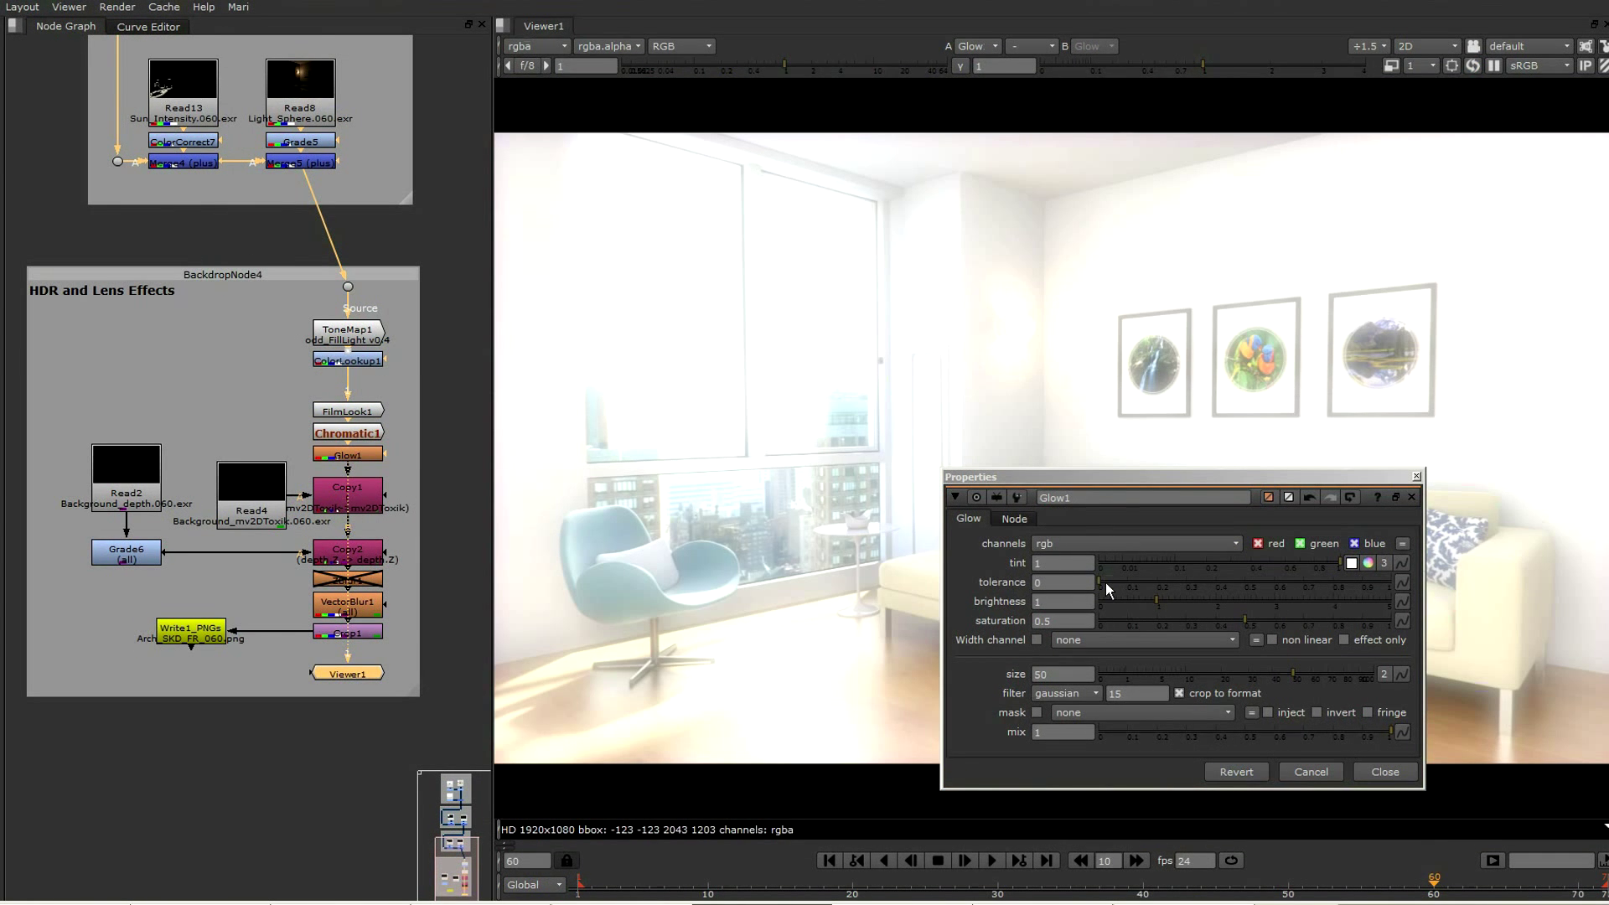
pyautogui.moveTo(1102, 581); pyautogui.dragTo(1282, 583)
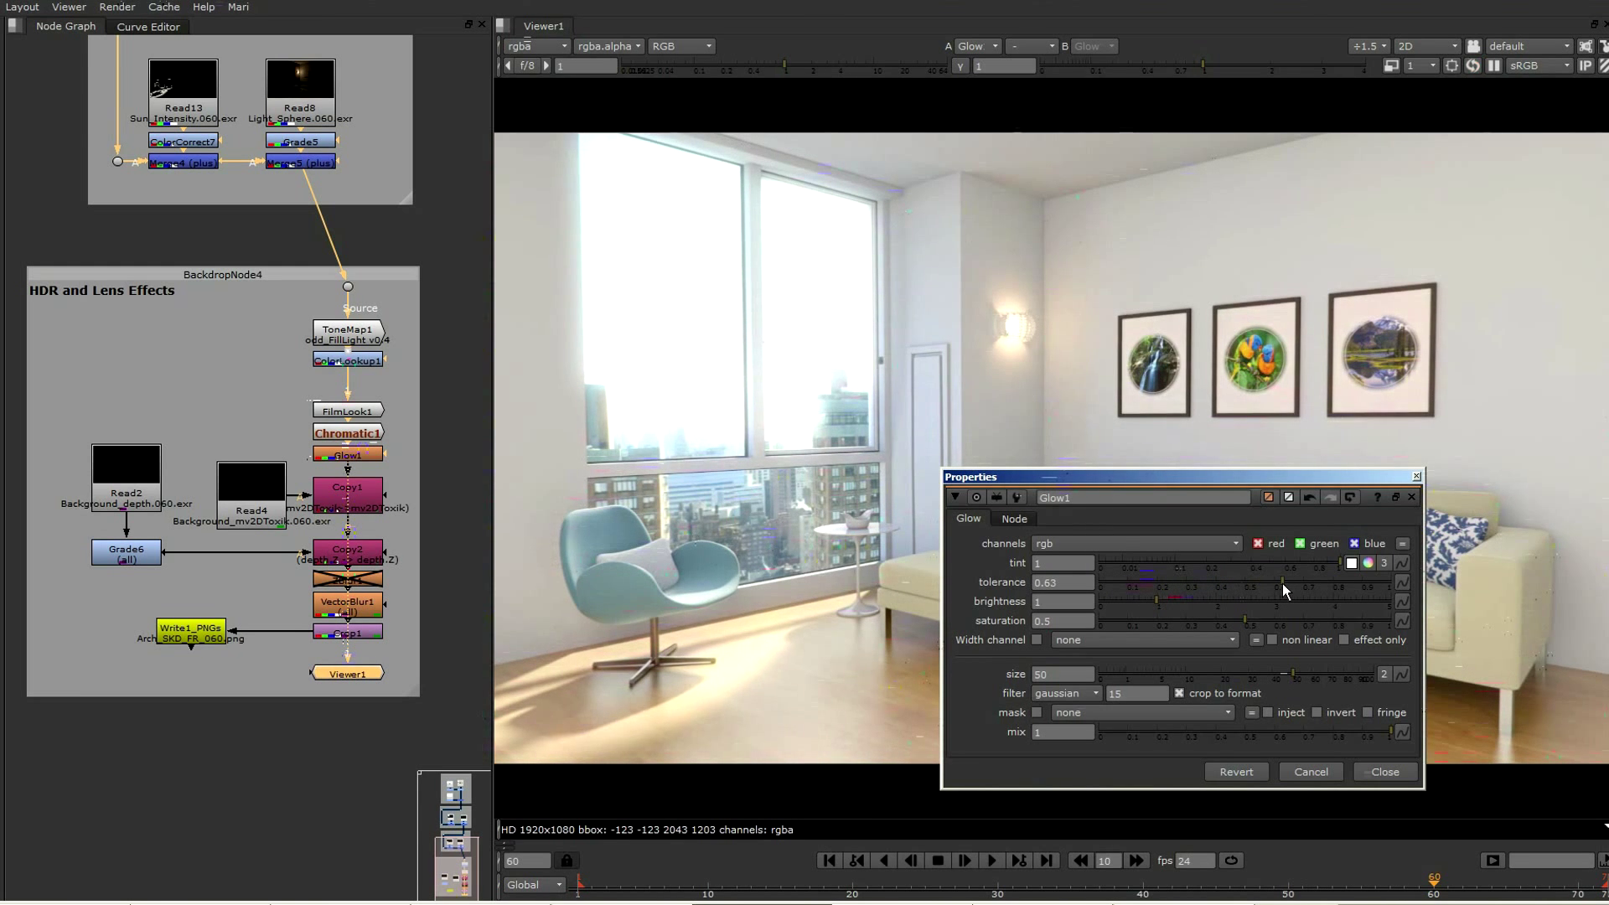
pyautogui.moveTo(1165, 600); pyautogui.dragTo(1112, 600)
pyautogui.click(1382, 771)
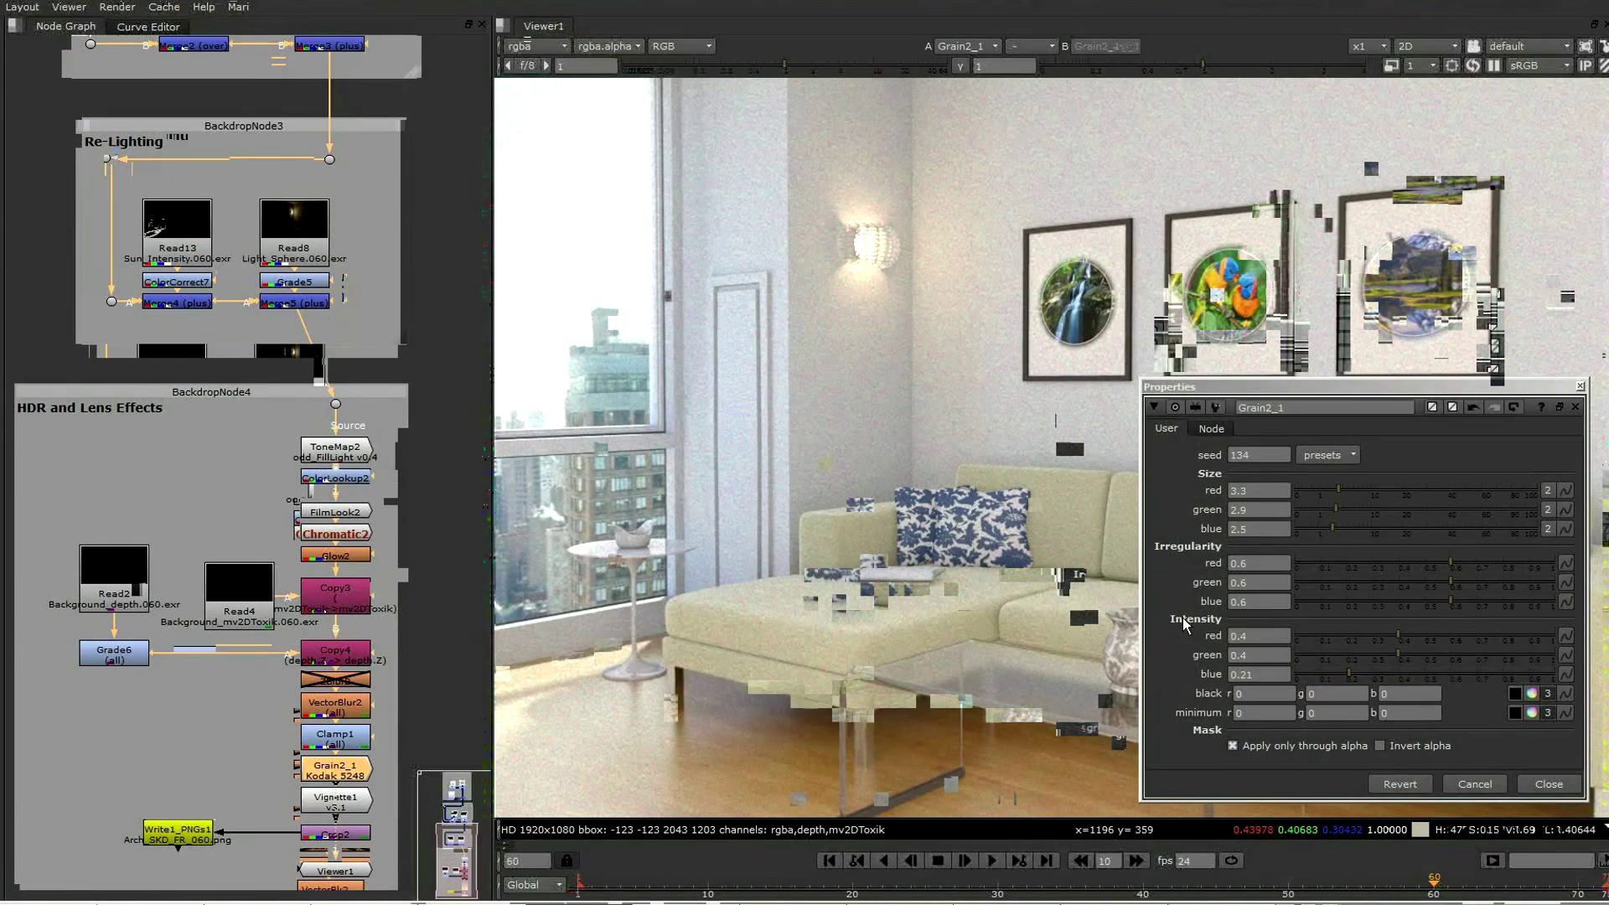
# Set Grain2_1's red intensity to 0.102 and green intensity to 0.115
pyautogui.click(1242, 635)
pyautogui.write('0.1')
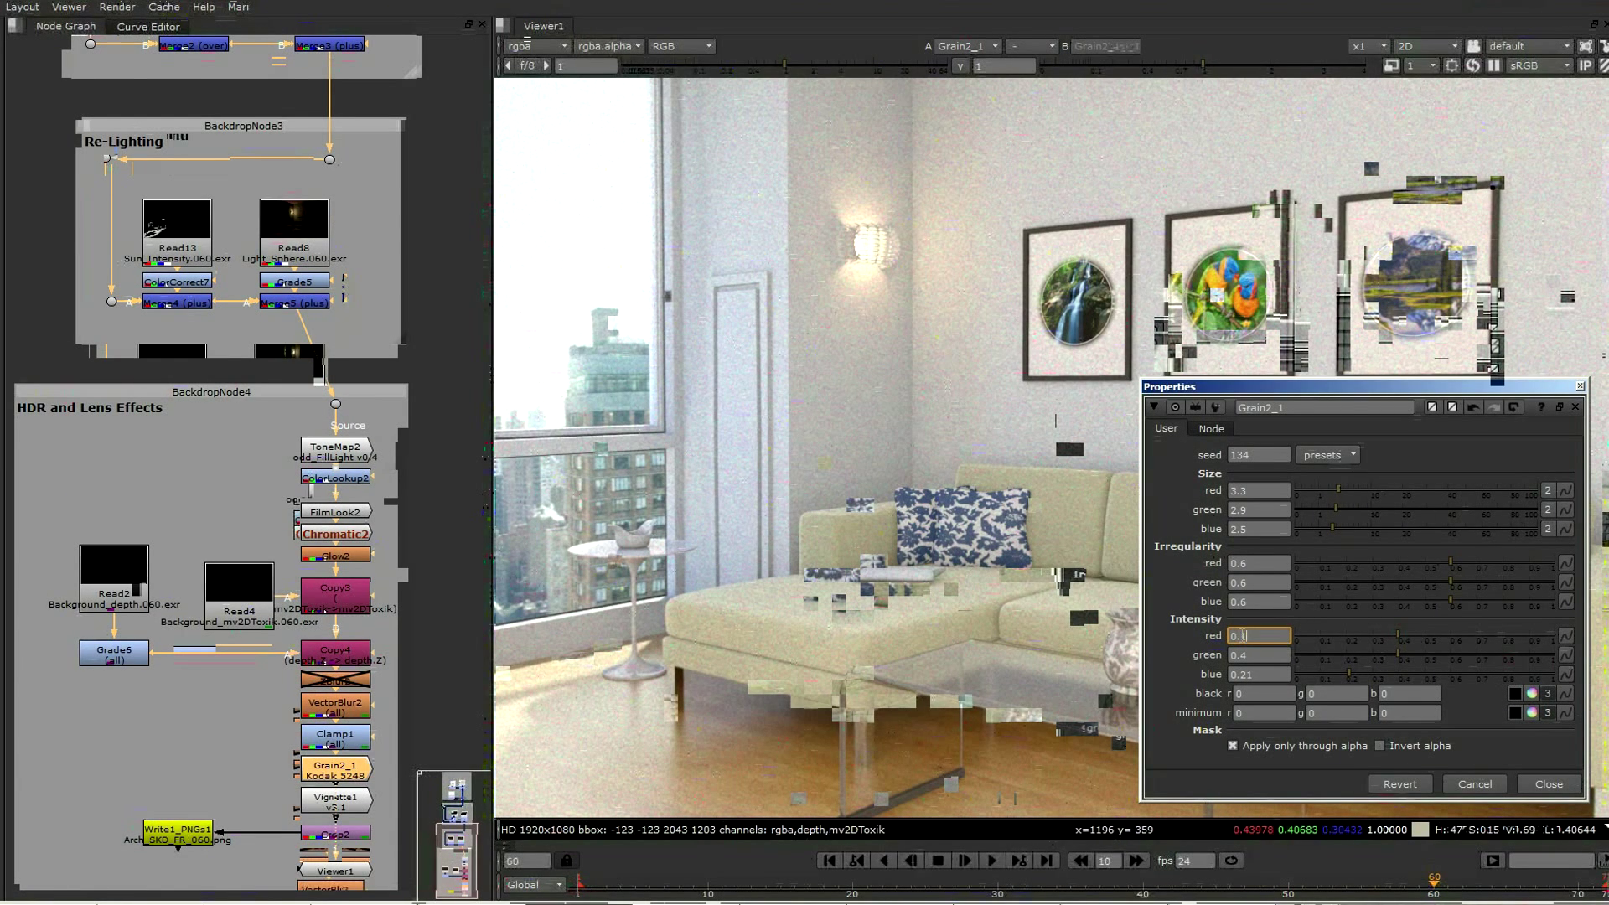
pyautogui.write('02')
pyautogui.press('Tab')
pyautogui.write('0.115')
pyautogui.press('Return')
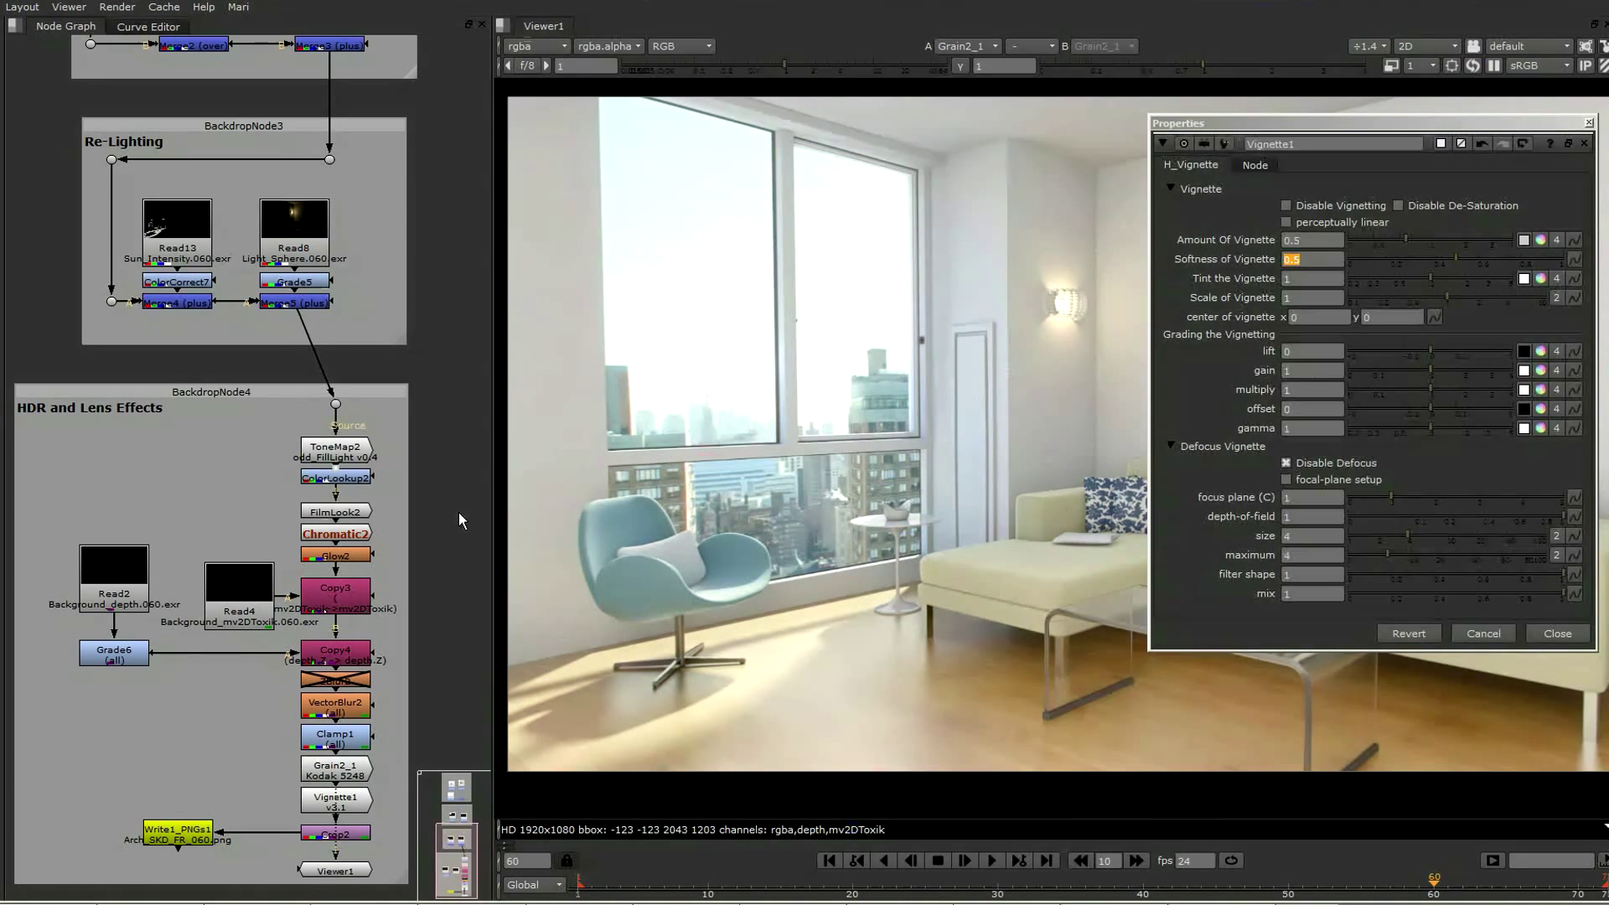
# Show Vignette1 in the viewer, lower its softness to 0, and disable its de-saturation
pyautogui.click(357, 800)
pyautogui.press('1')
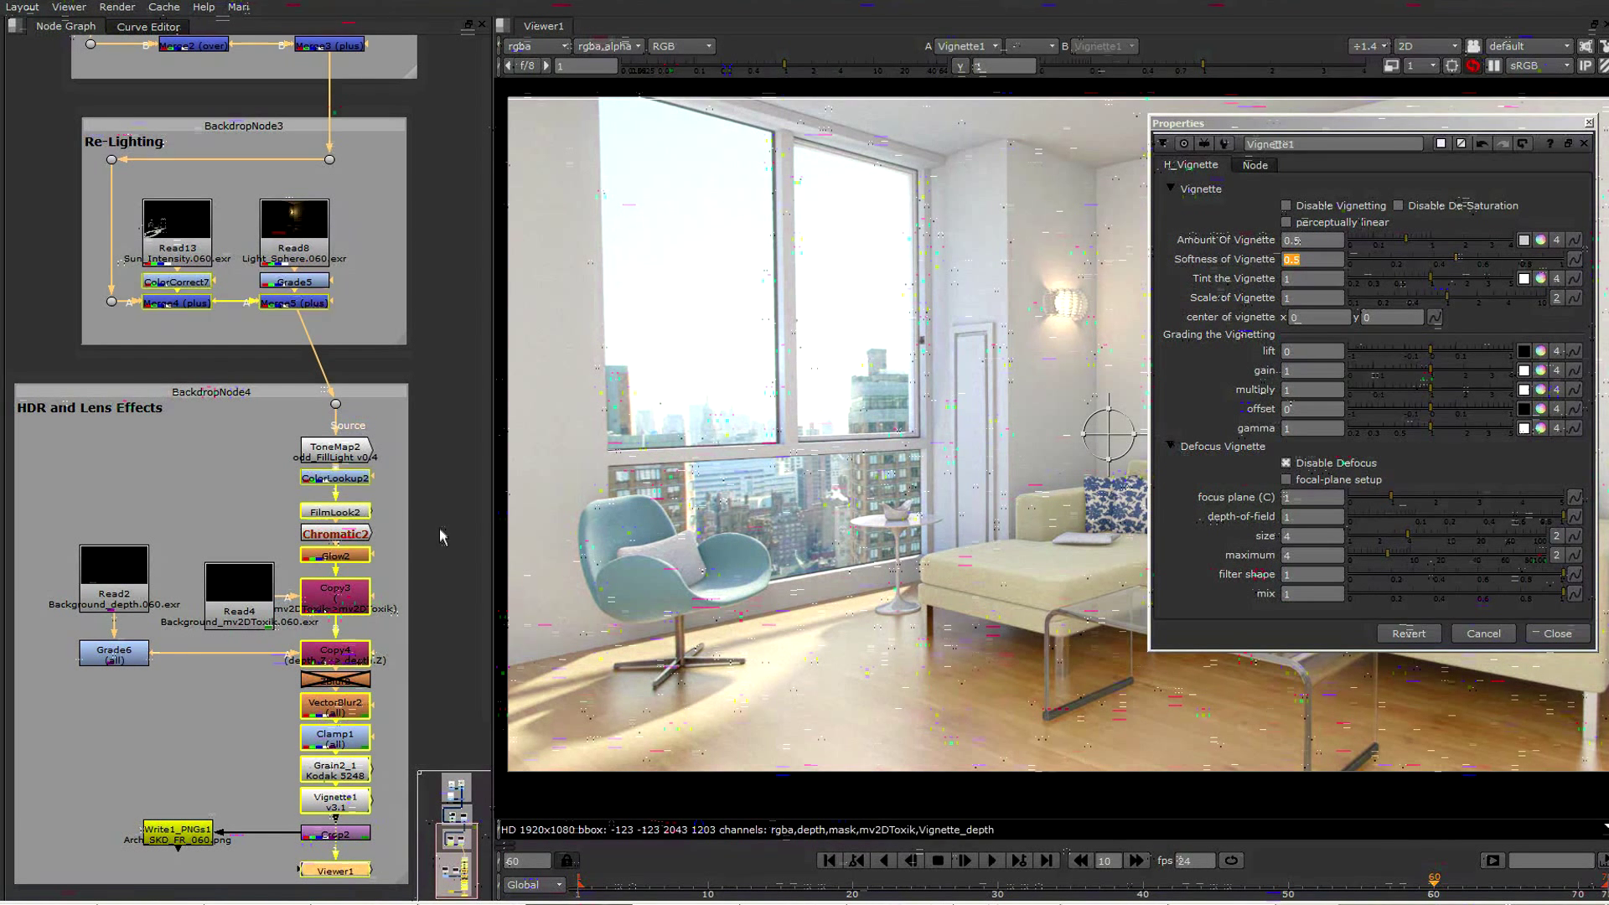
pyautogui.click(1445, 257)
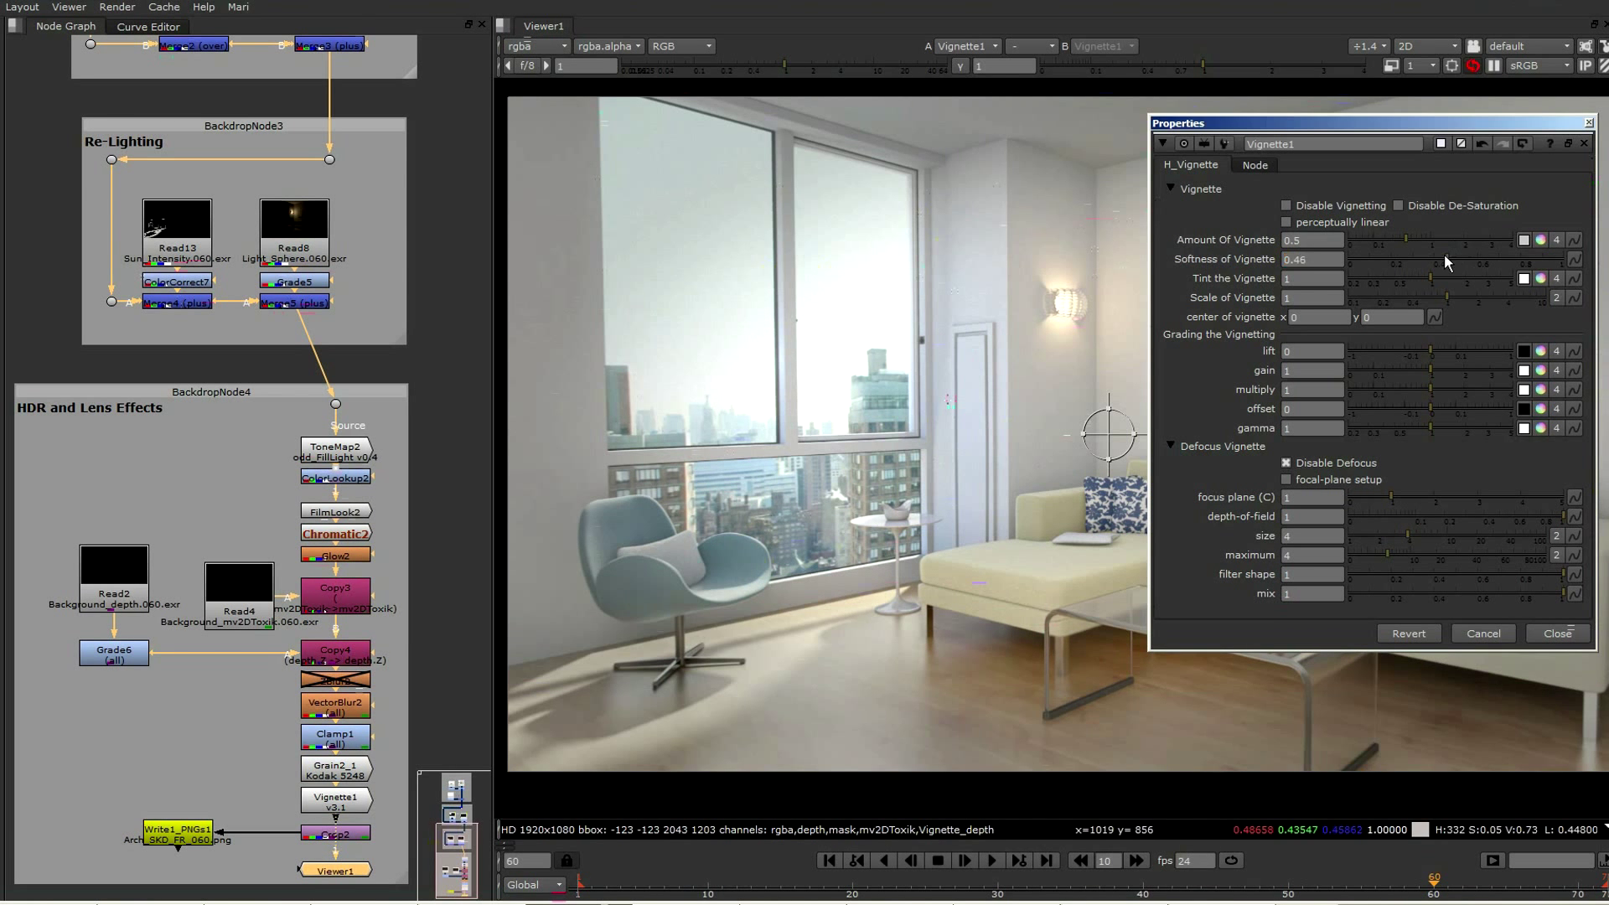
pyautogui.moveTo(1444, 254); pyautogui.dragTo(1324, 257)
pyautogui.click(1397, 205)
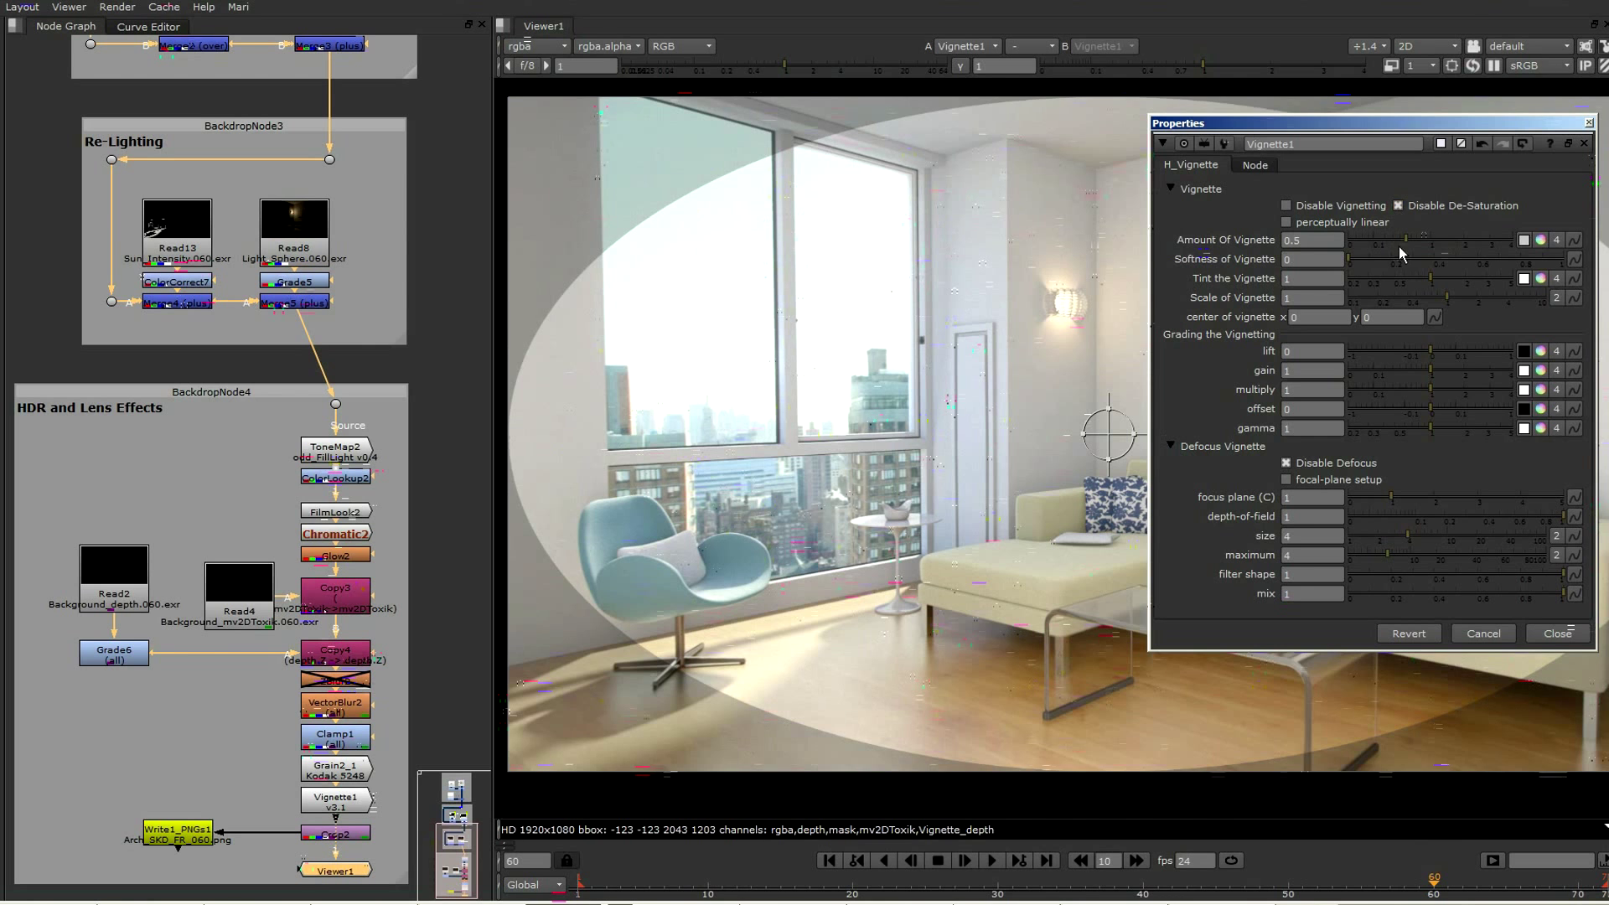
# Scale the vignette up to 1.55 with a softness of 0.41 and close its properties
pyautogui.click(1443, 299)
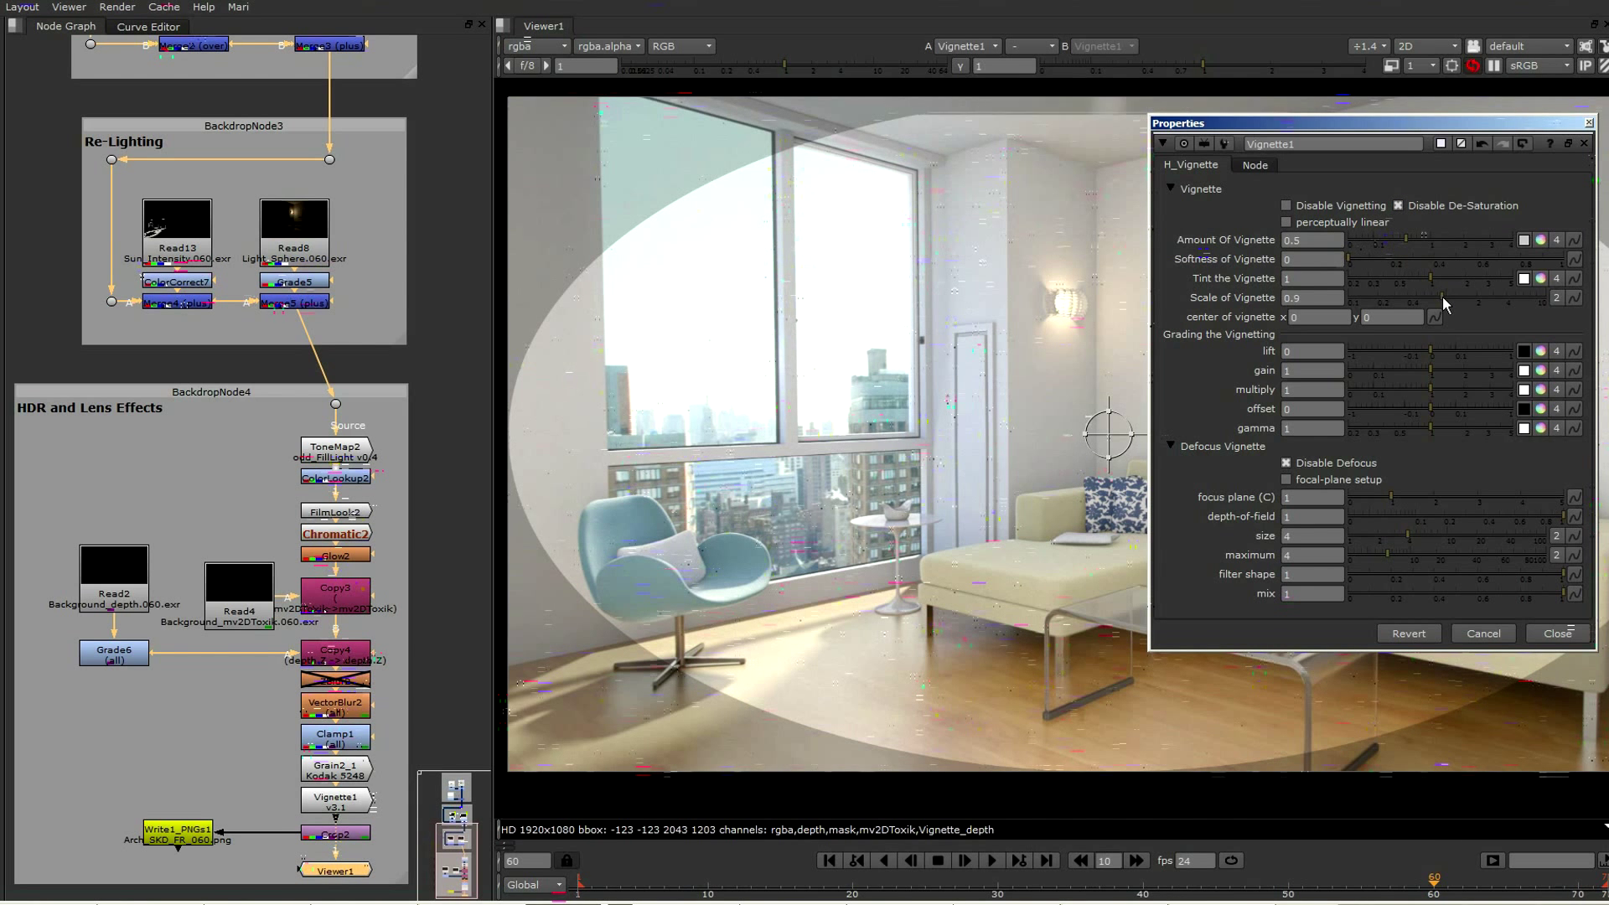
pyautogui.moveTo(1441, 300); pyautogui.dragTo(1456, 295)
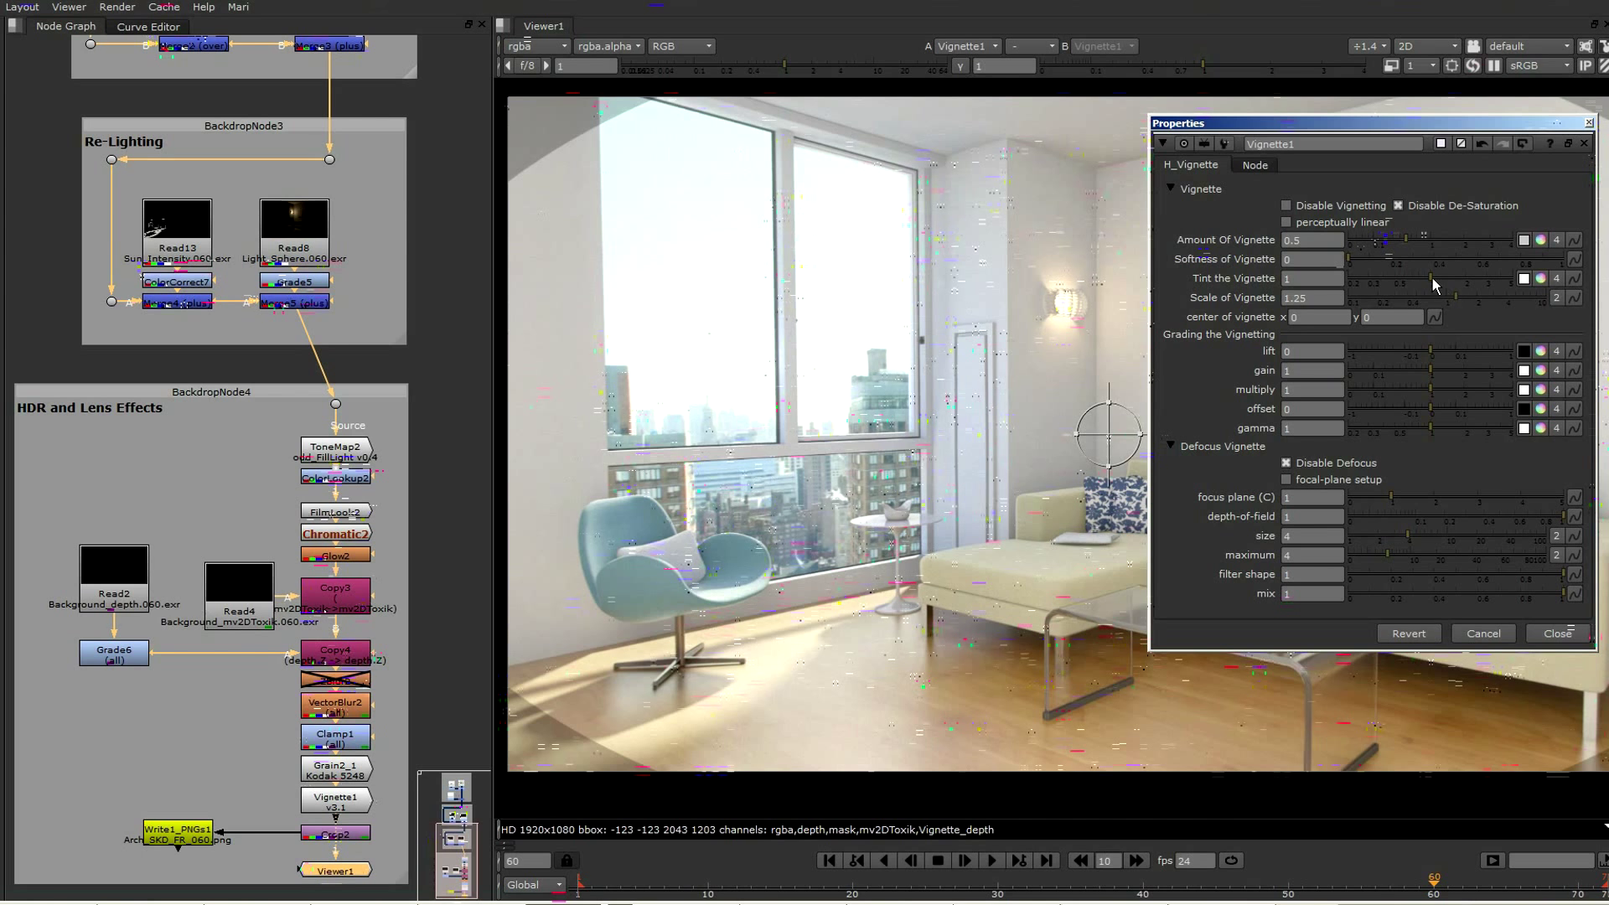
pyautogui.moveTo(1359, 256); pyautogui.dragTo(1467, 299)
pyautogui.click(1461, 297)
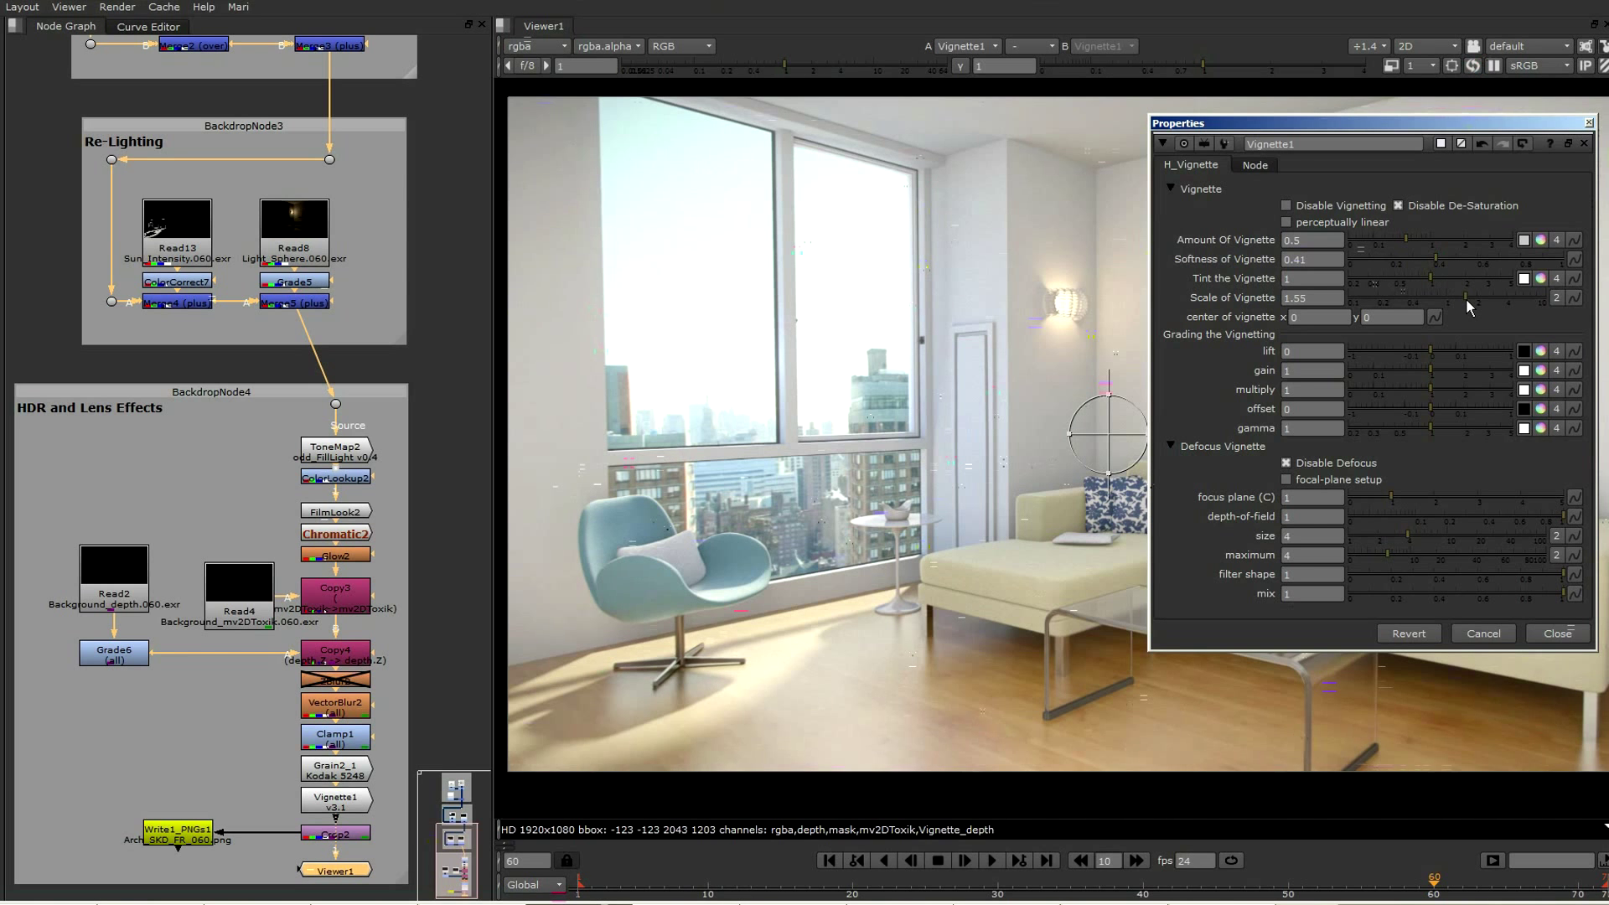
pyautogui.click(1558, 634)
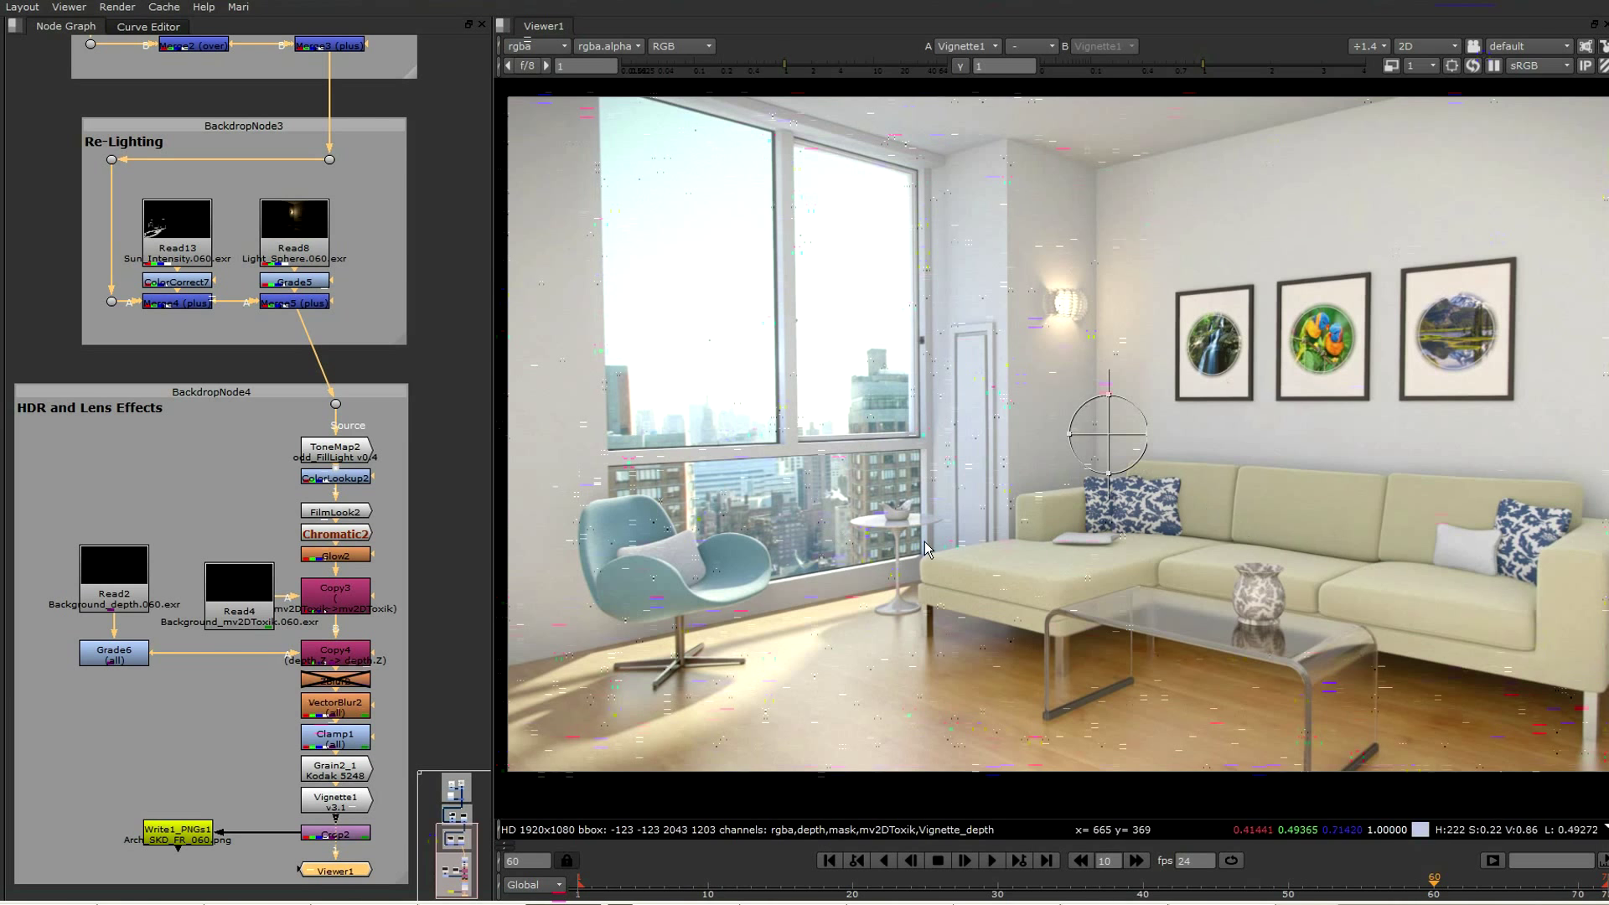
# Show the final Crop2 output in the viewer and fit the whole image in view
pyautogui.click(362, 836)
pyautogui.click(361, 871)
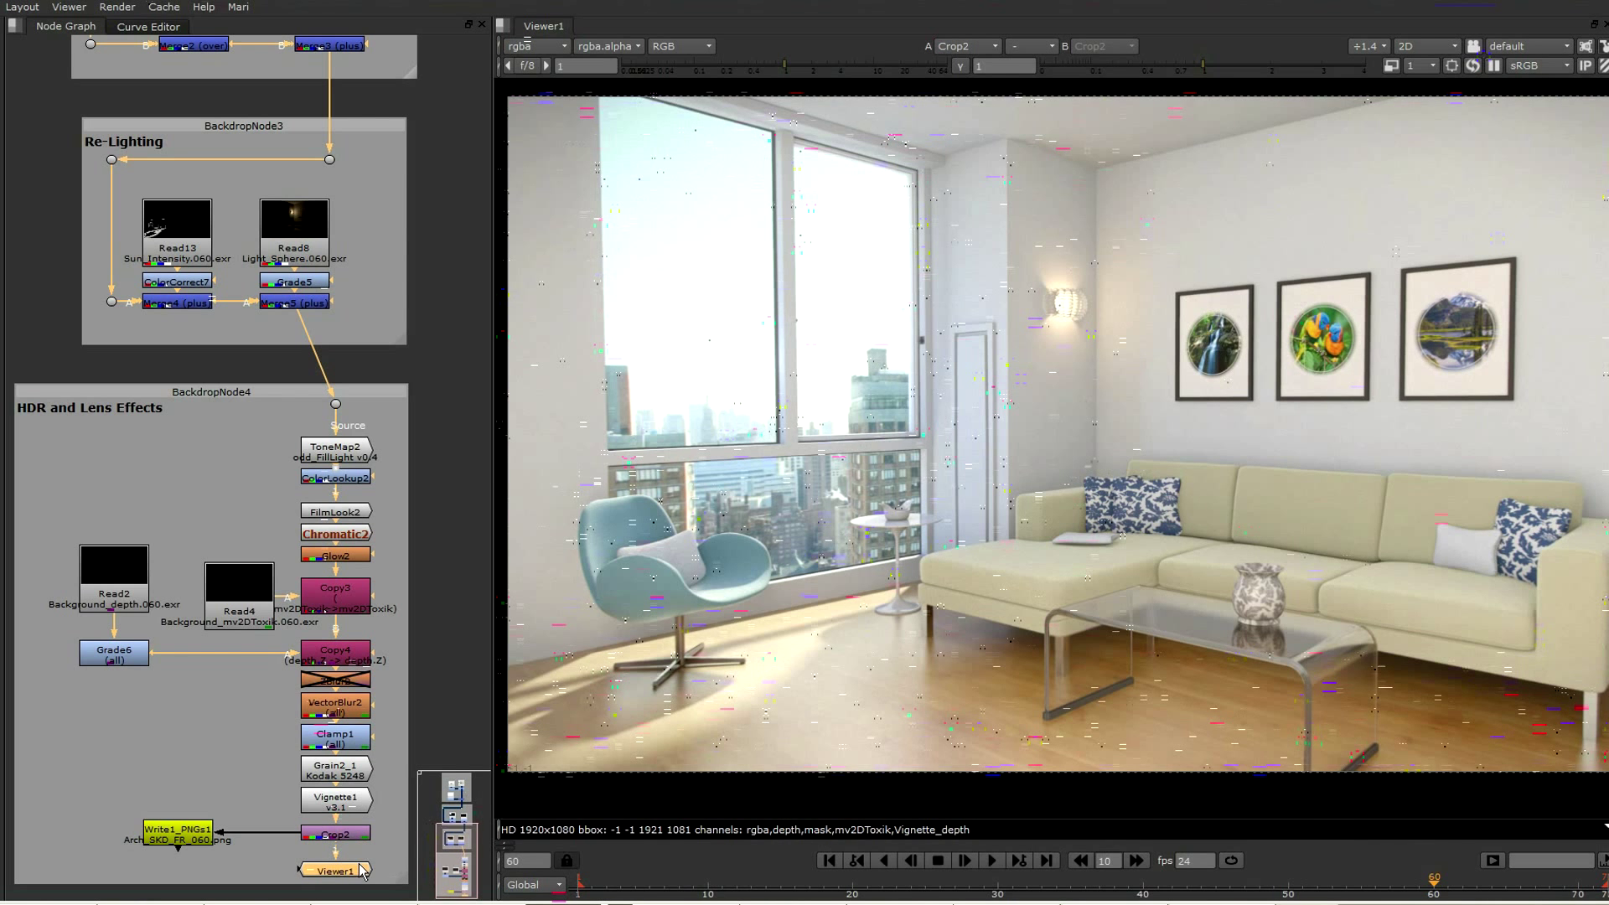
pyautogui.press('f')
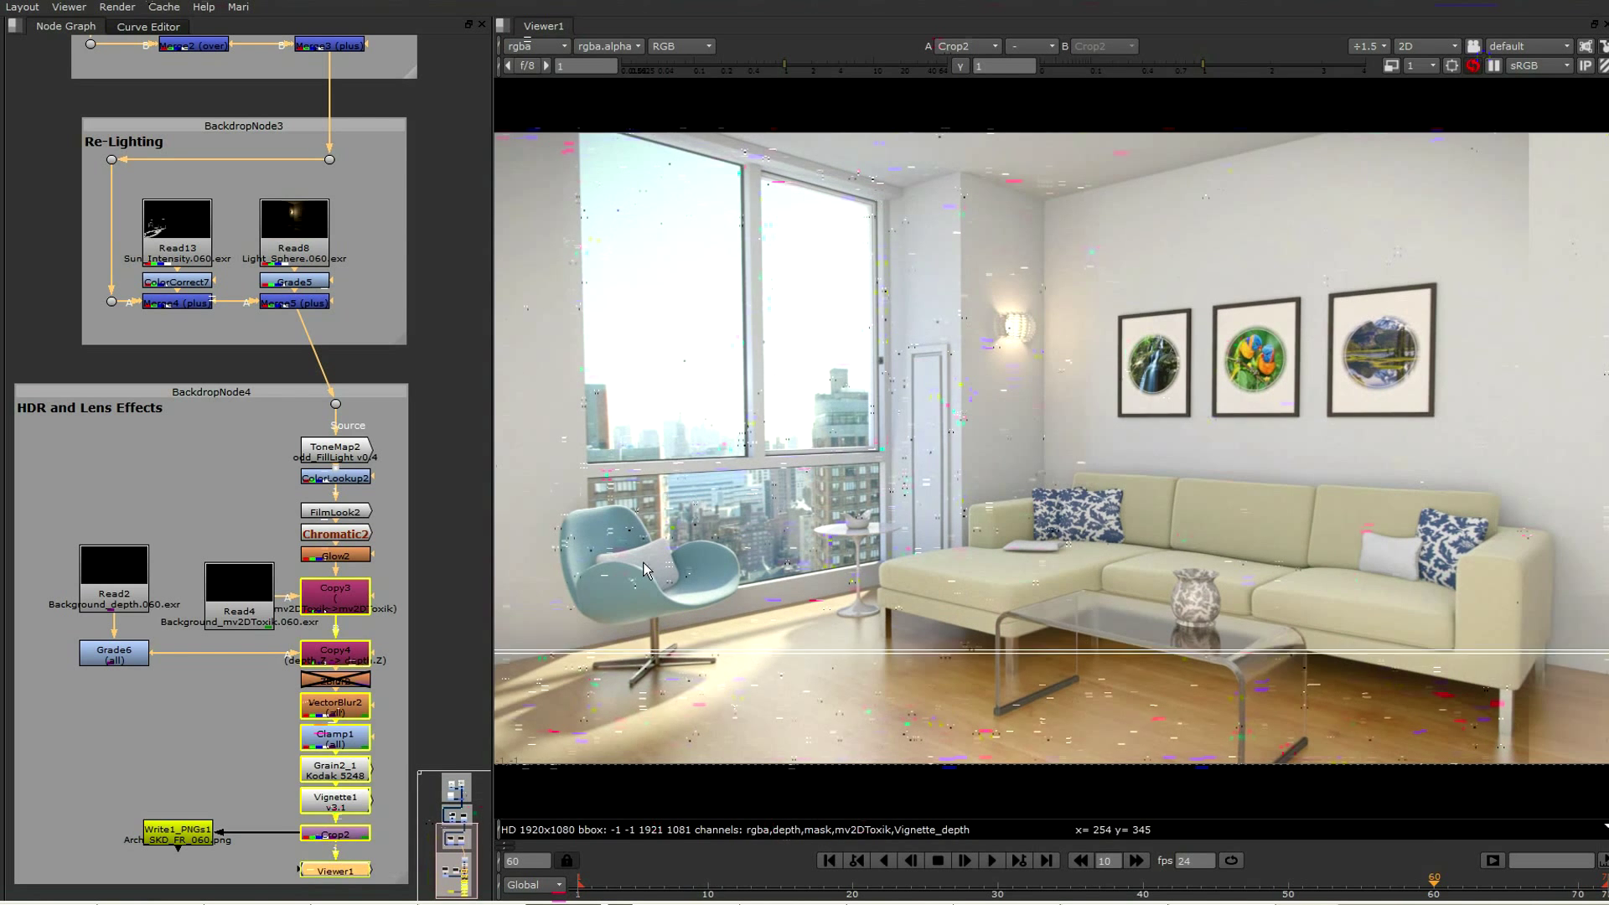